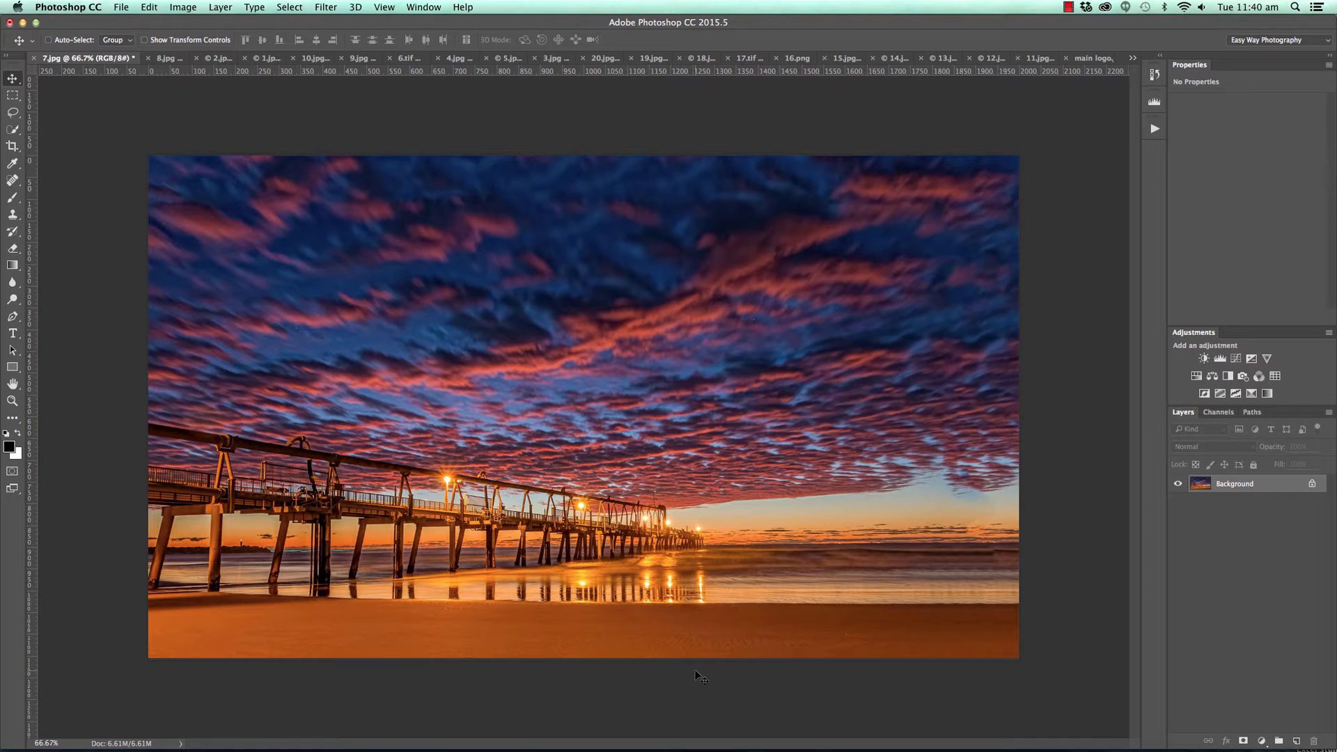
Inspect the pier photo's sky at 100% zoom, return it to 66.7%, and switch to 2.jpg.
key("super+1")
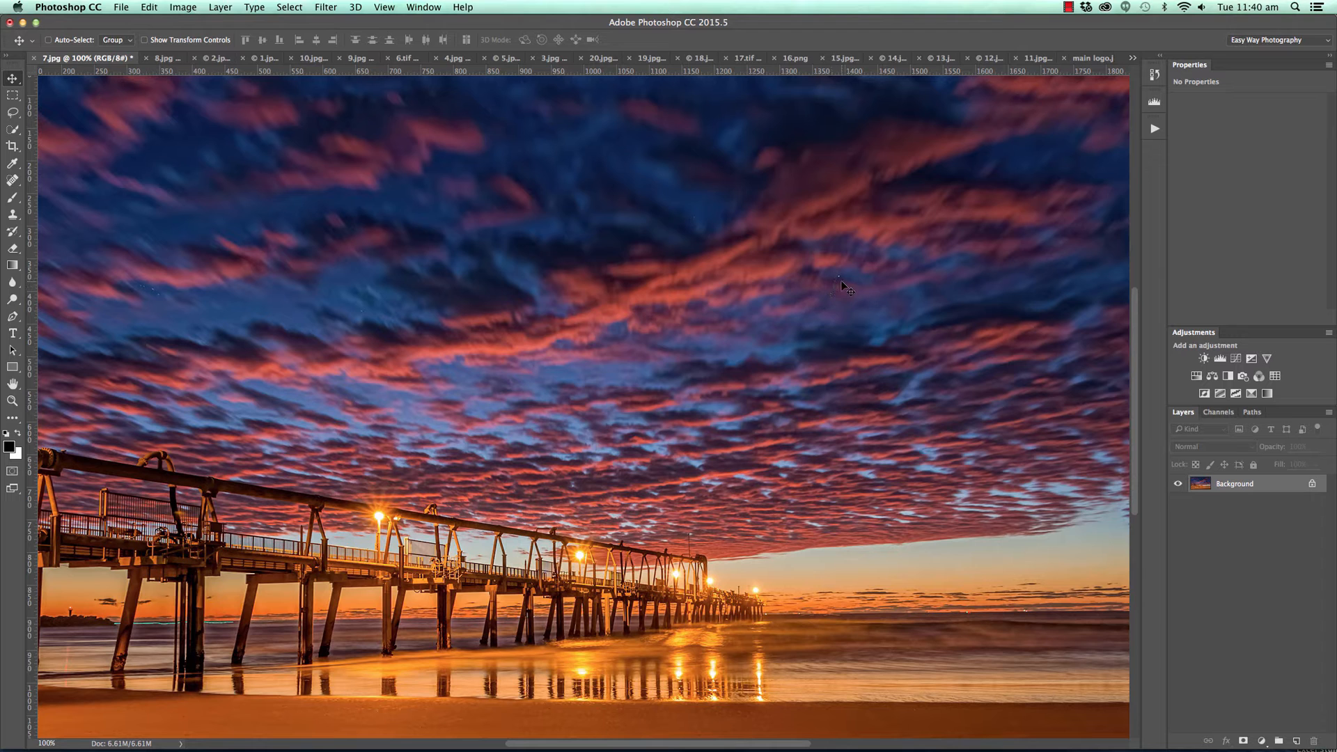
left_click_drag(411, 409, 251, 466)
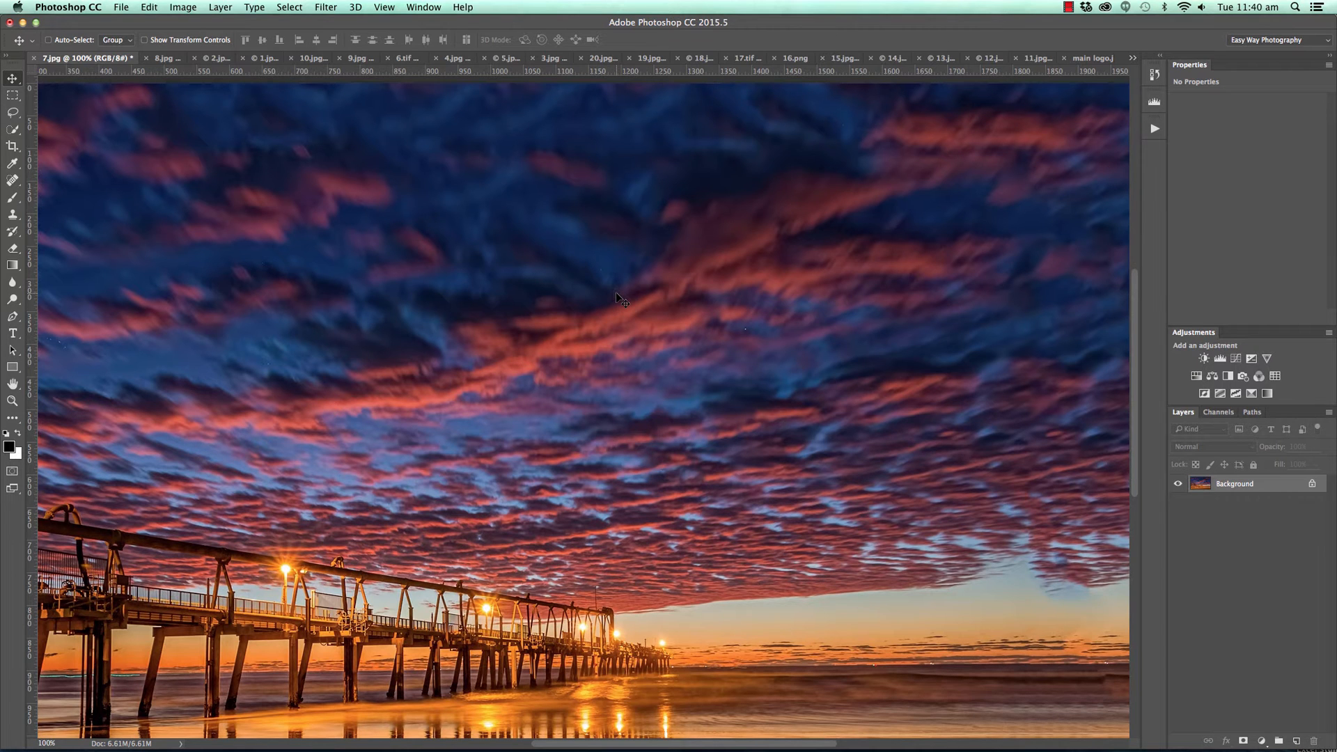
key("super+minus")
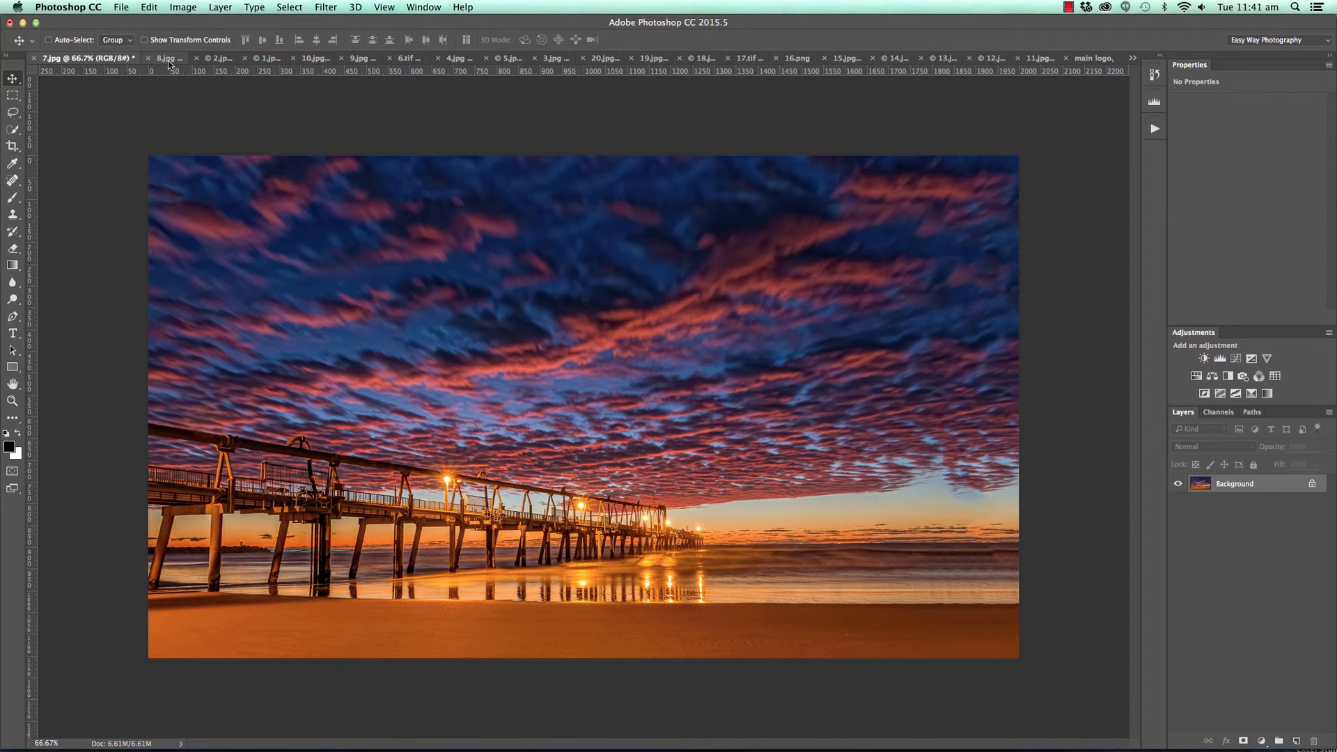
left_click(217, 58)
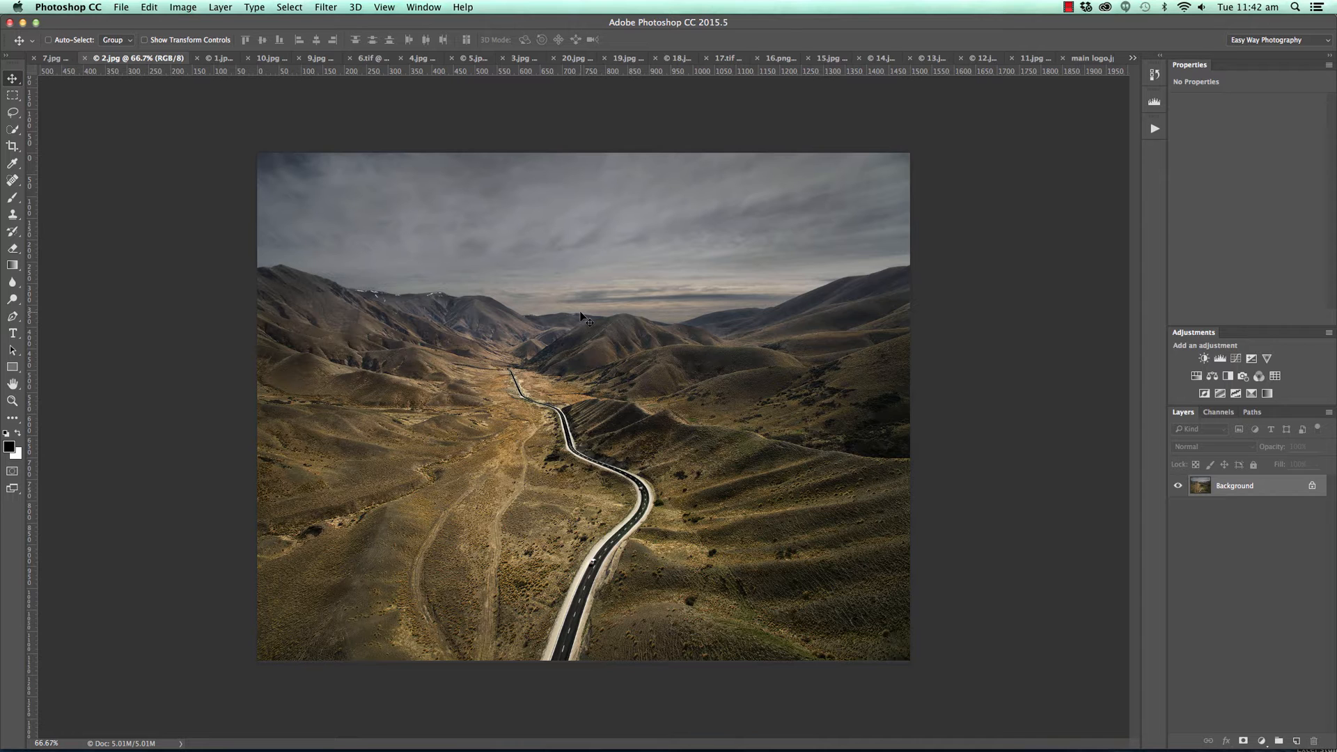
left_click(12, 146)
left_click_drag(584, 154, 583, 246)
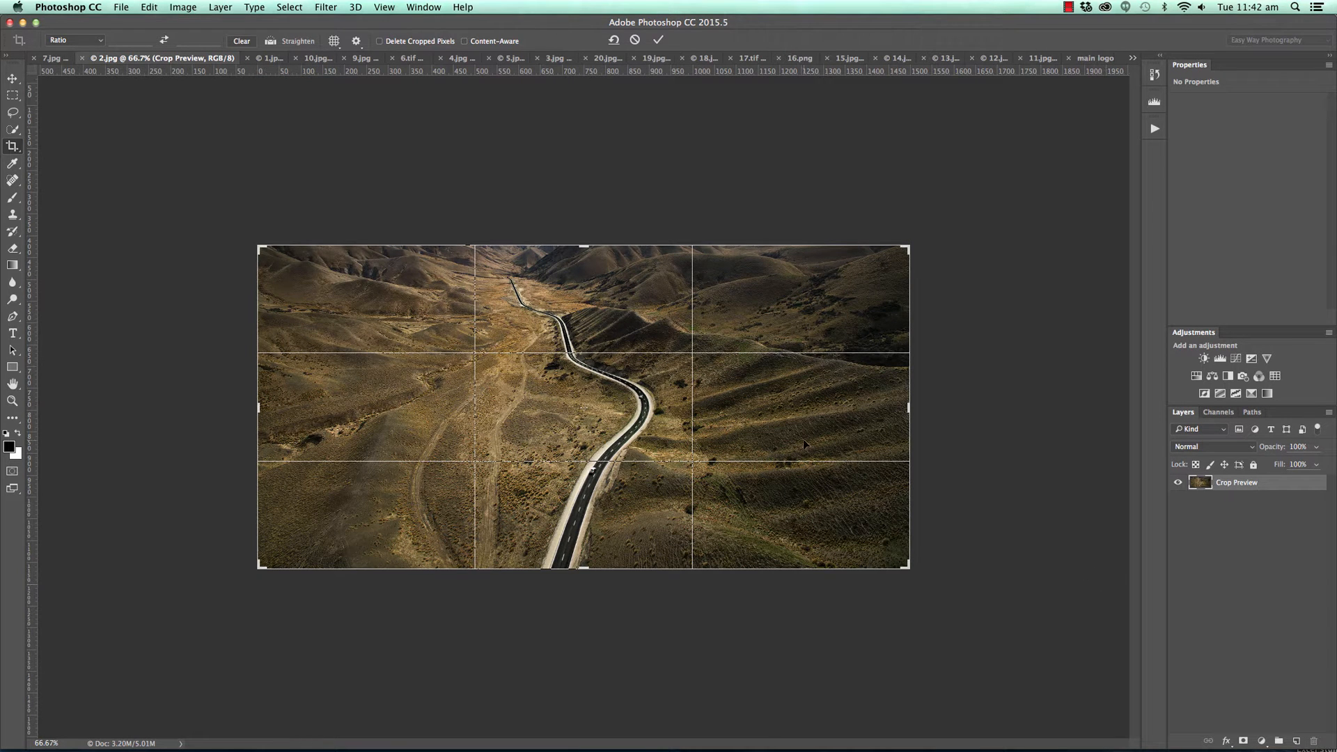
left_click_drag(582, 247, 583, 149)
left_click(632, 40)
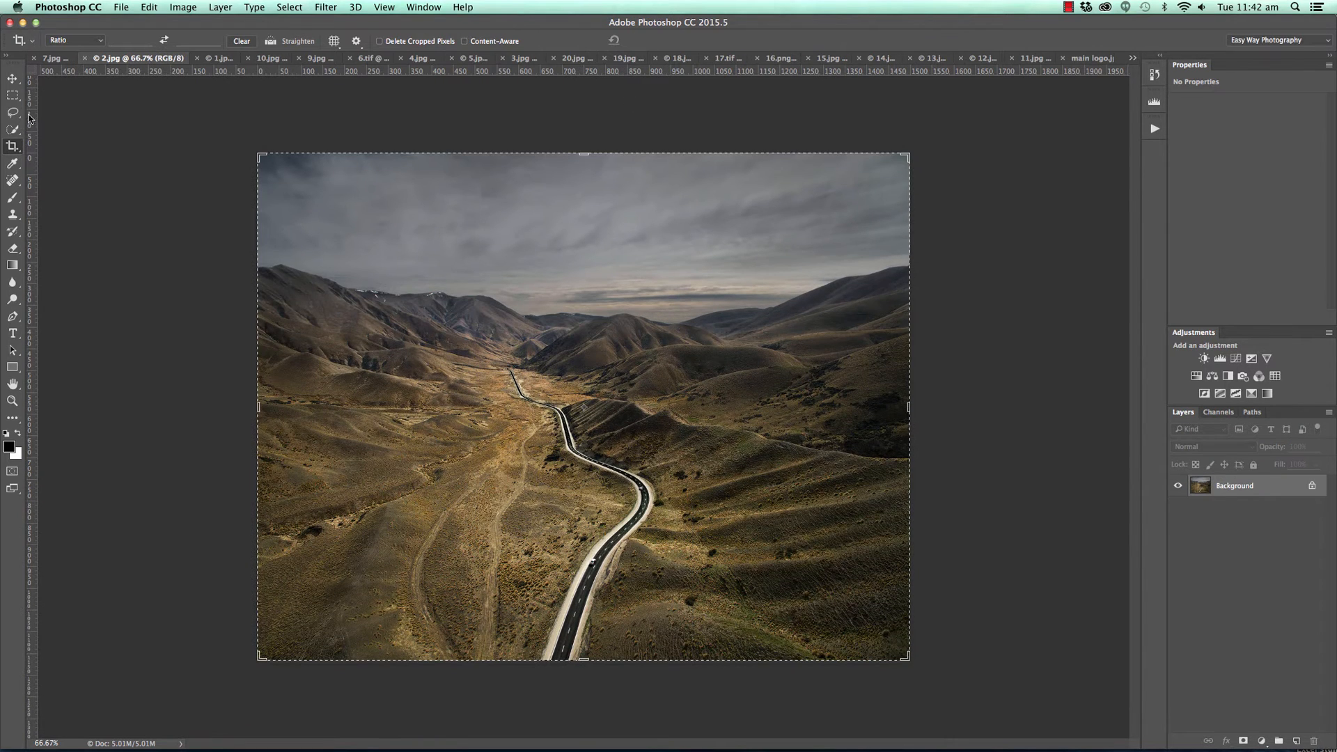
key("v")
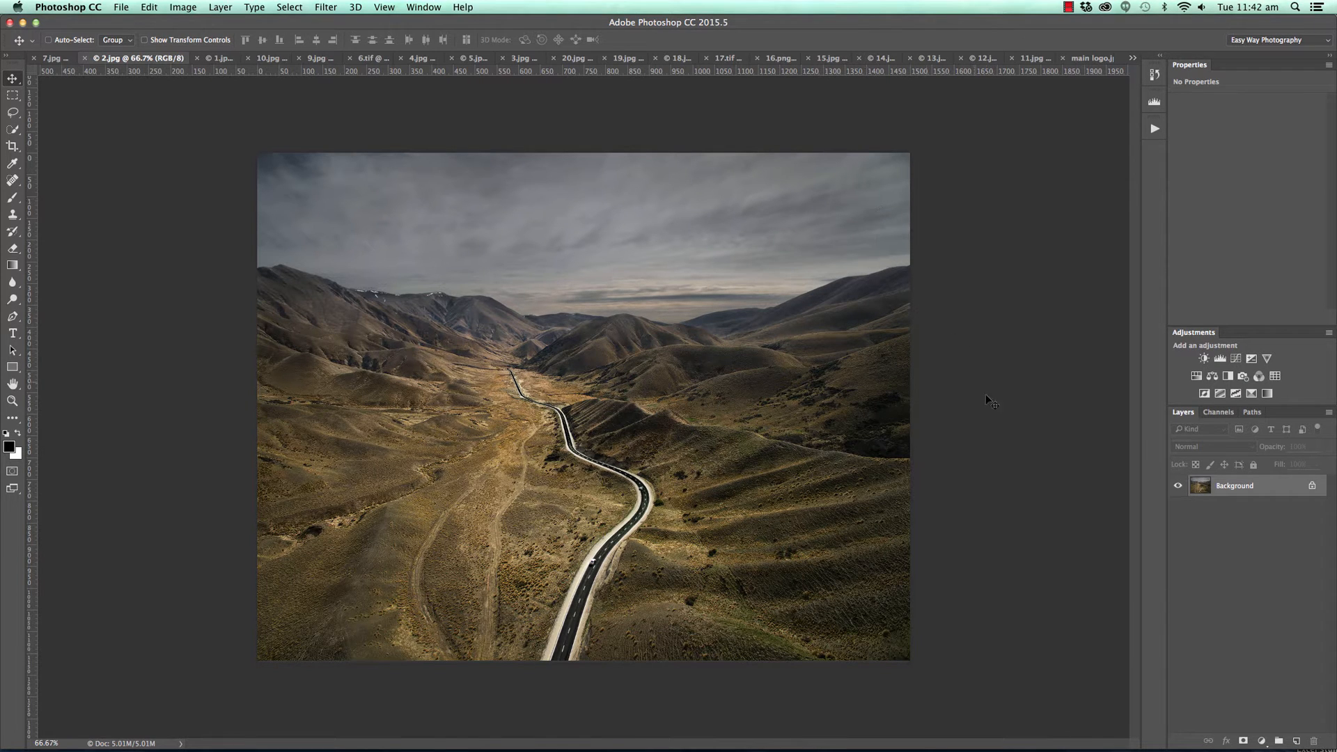
Add a Curves layer that darkens the photo with input 168 at output 83 and a lowered white point, and invert its mask.
left_click(1260, 740)
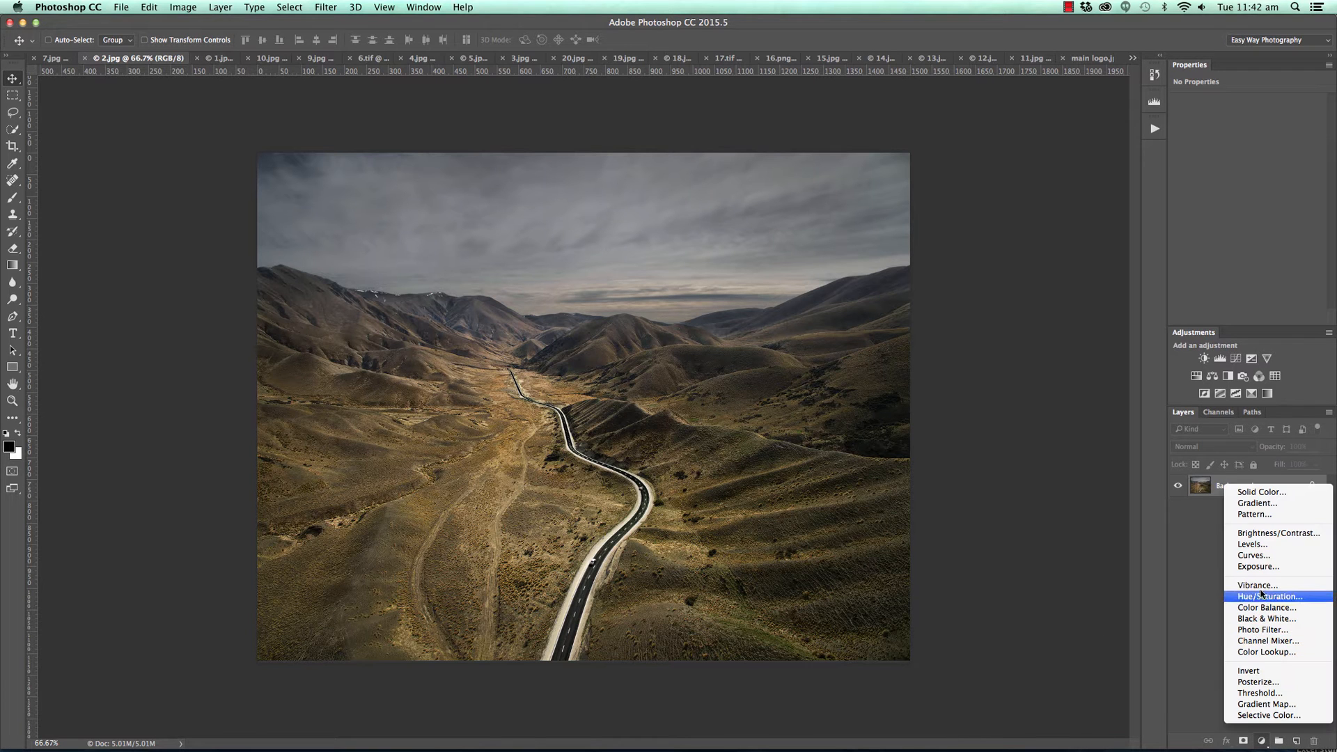
left_click(1265, 555)
left_click_drag(1269, 178, 1275, 200)
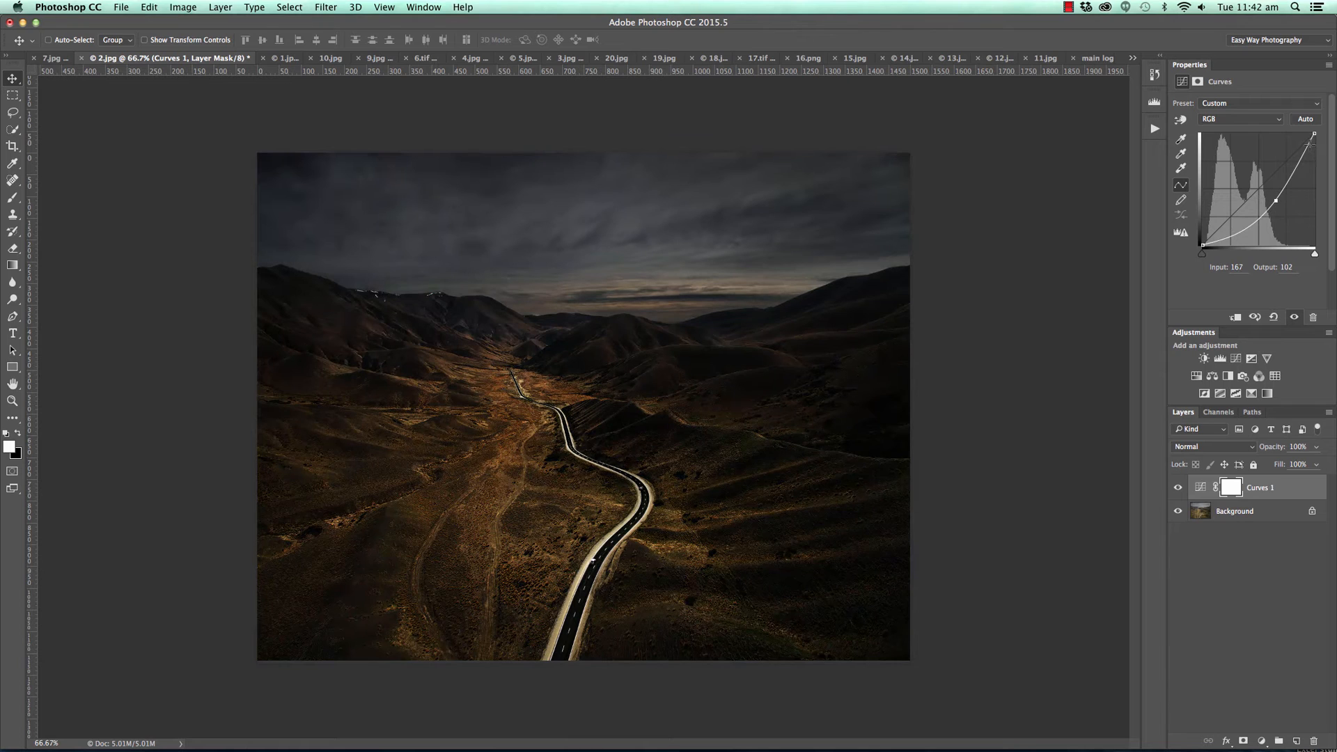
left_click_drag(1314, 135, 1276, 208)
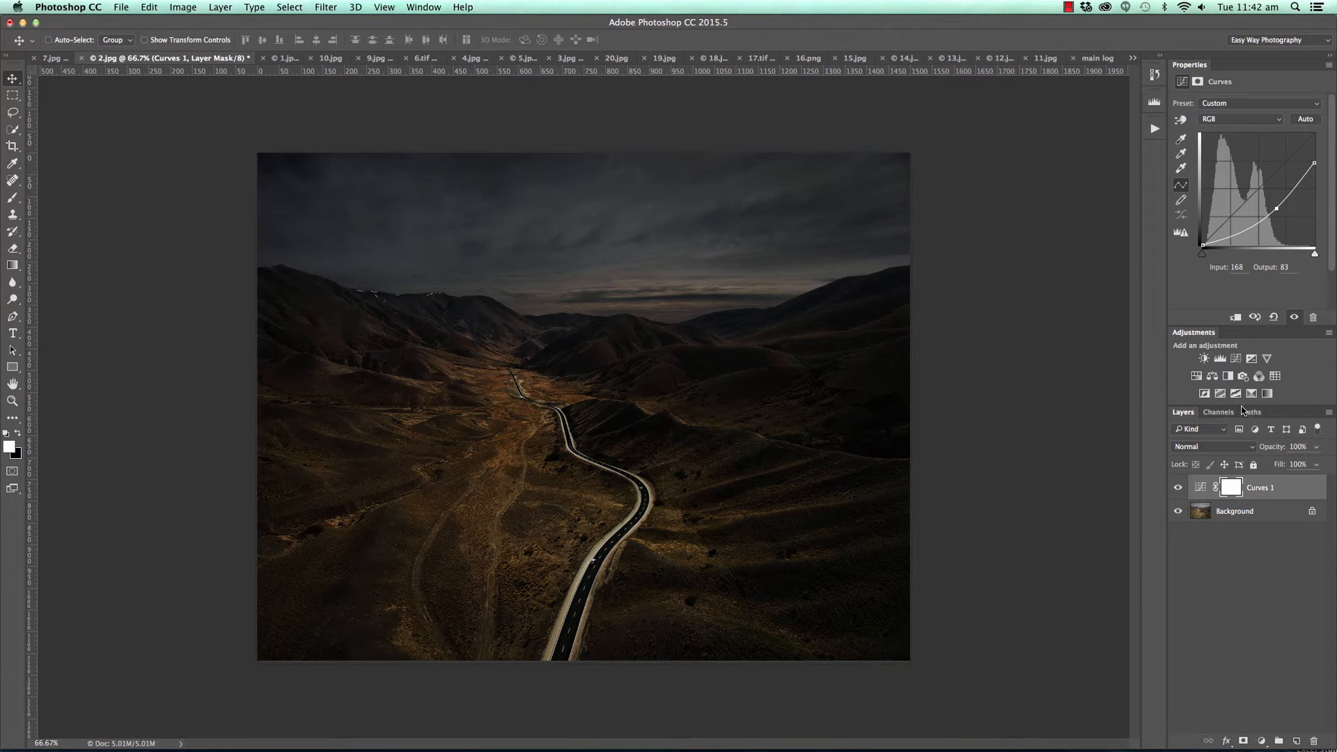
key("super")
key("super+i")
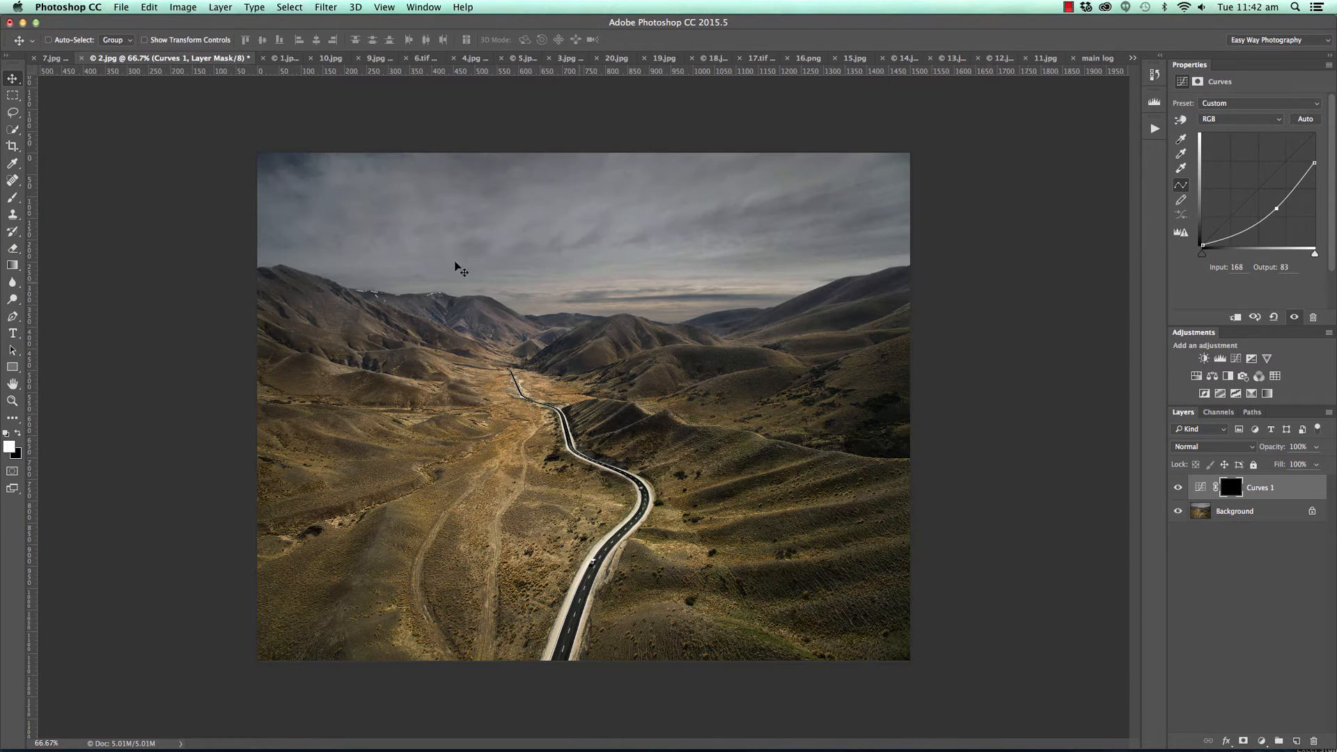
Paint white over the upper sky on the Curves mask with a brush at 35% opacity and 53% flow.
key("b")
left_click(271, 39)
left_click(231, 60)
left_click(353, 39)
left_click(329, 58)
left_click_drag(327, 57, 323, 57)
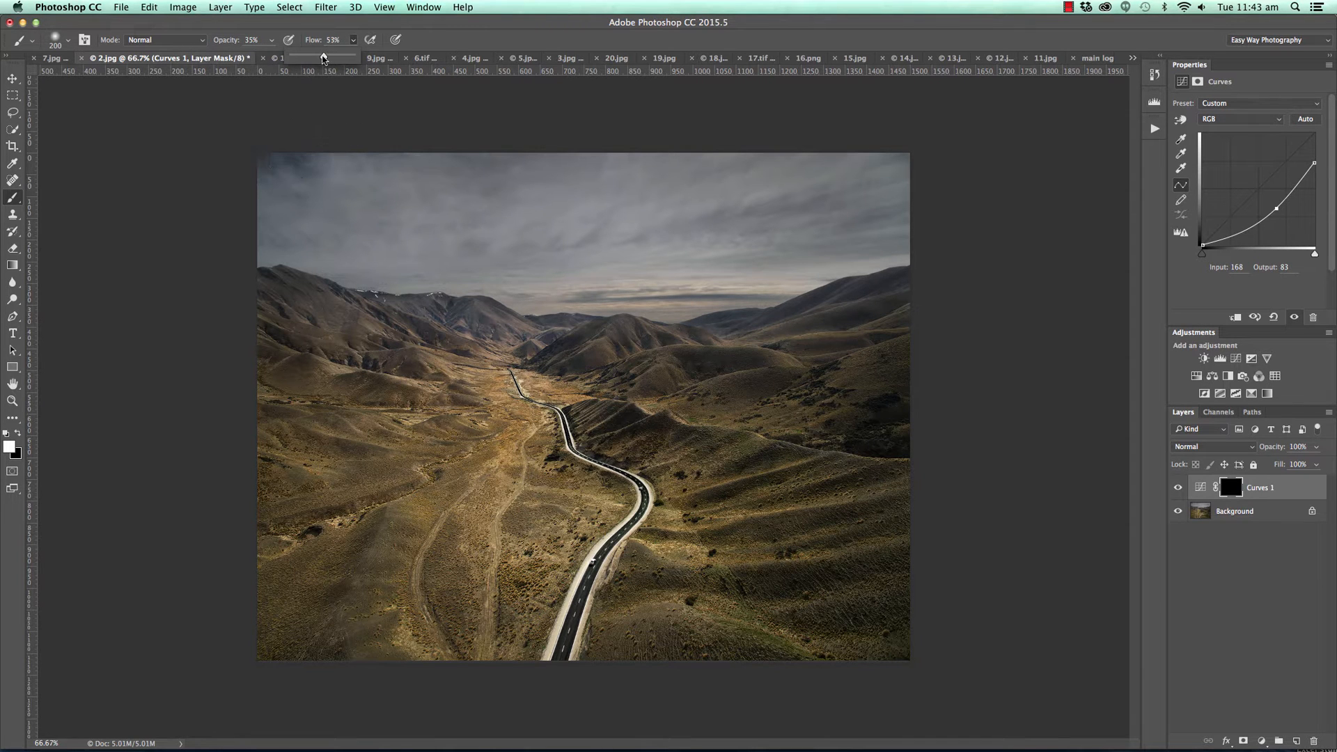
mouse_move(319, 159)
left_mouse_down()
mouse_move(943, 176)
mouse_move(386, 182)
mouse_move(312, 165)
mouse_move(987, 167)
mouse_move(565, 207)
mouse_move(460, 201)
mouse_move(996, 194)
left_mouse_up()
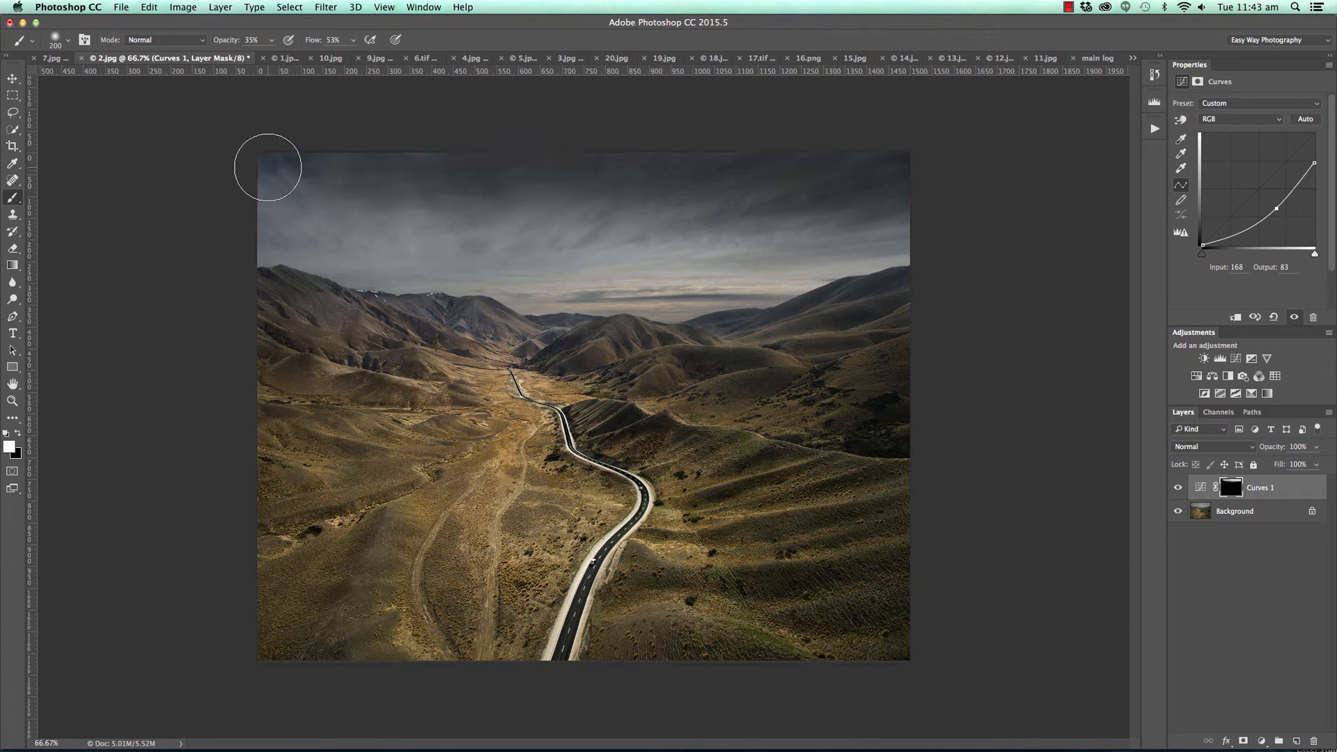
mouse_move(344, 192)
left_mouse_down()
mouse_move(464, 209)
mouse_move(922, 202)
mouse_move(780, 212)
mouse_move(981, 217)
left_mouse_up()
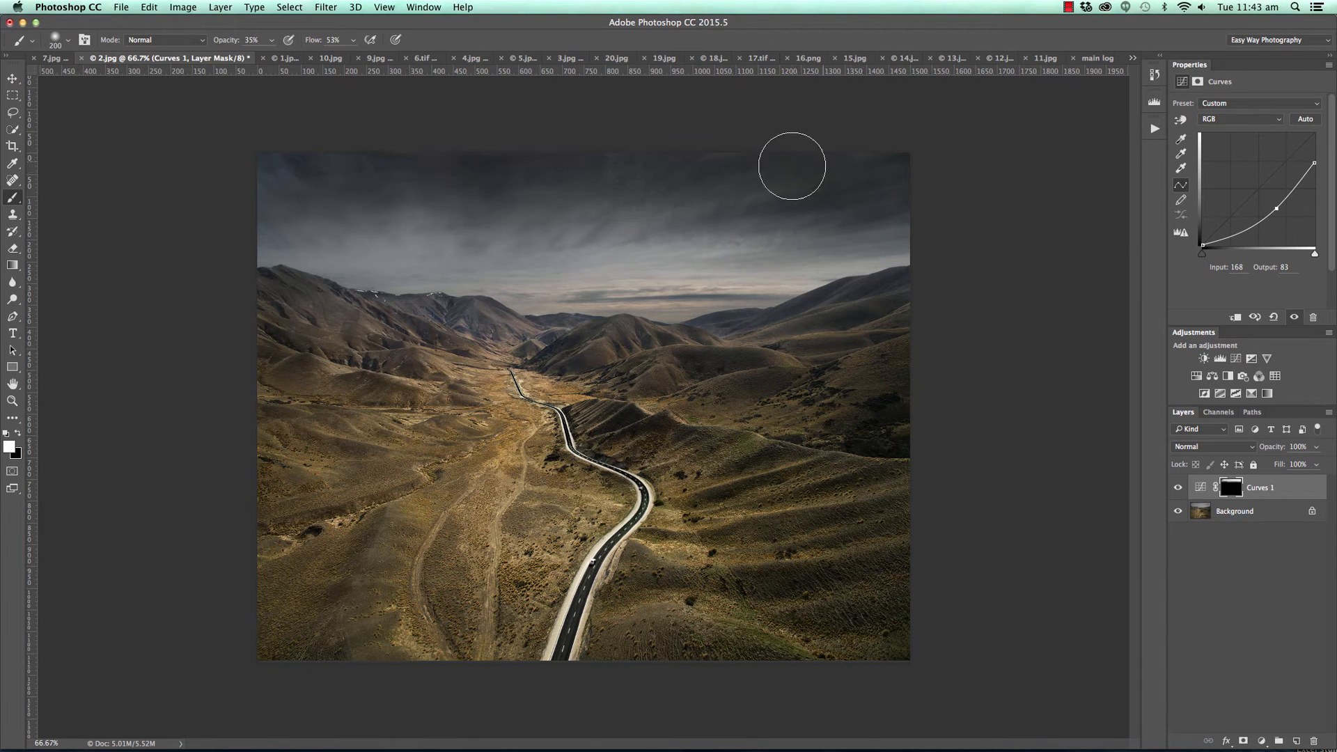
mouse_move(330, 211)
left_mouse_down()
mouse_move(770, 216)
mouse_move(367, 257)
left_mouse_up()
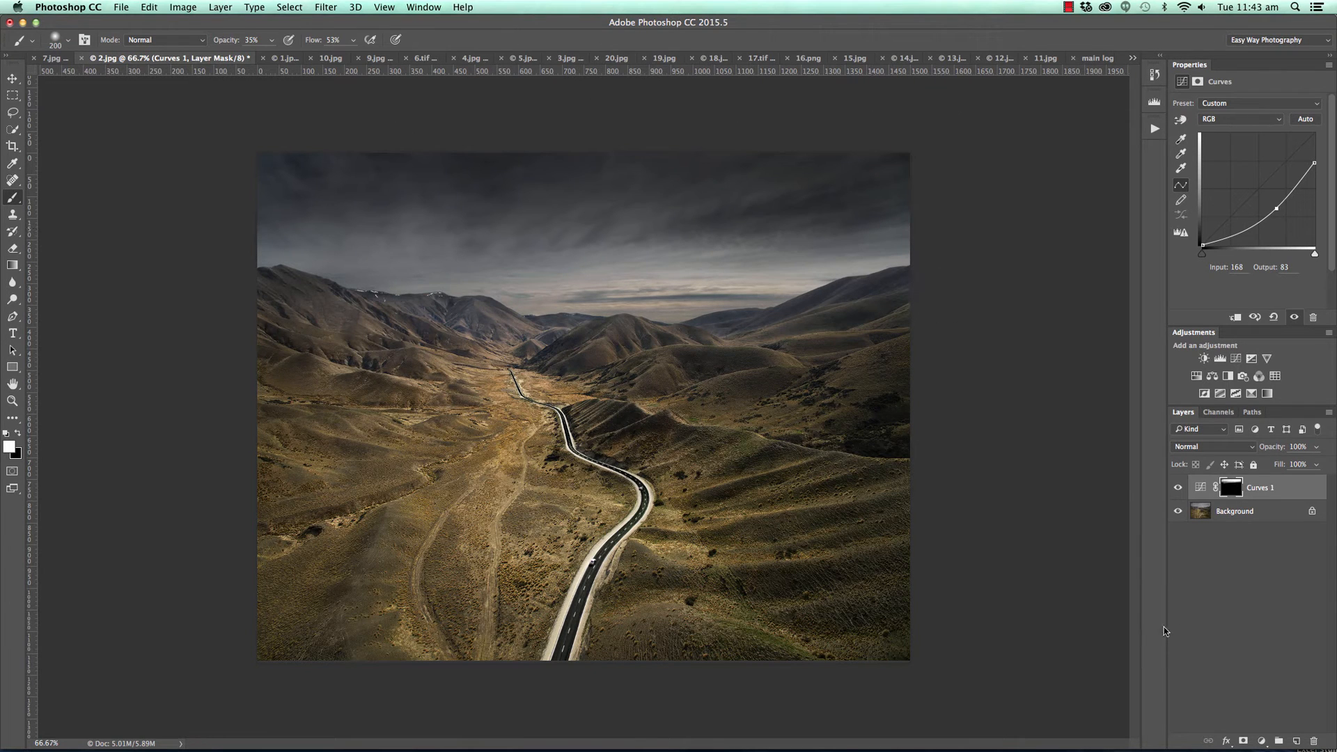
Add a brightening Curves layer with input 123 at output 179, and reveal it only along the horizon through an inverted mask.
left_click(1256, 742)
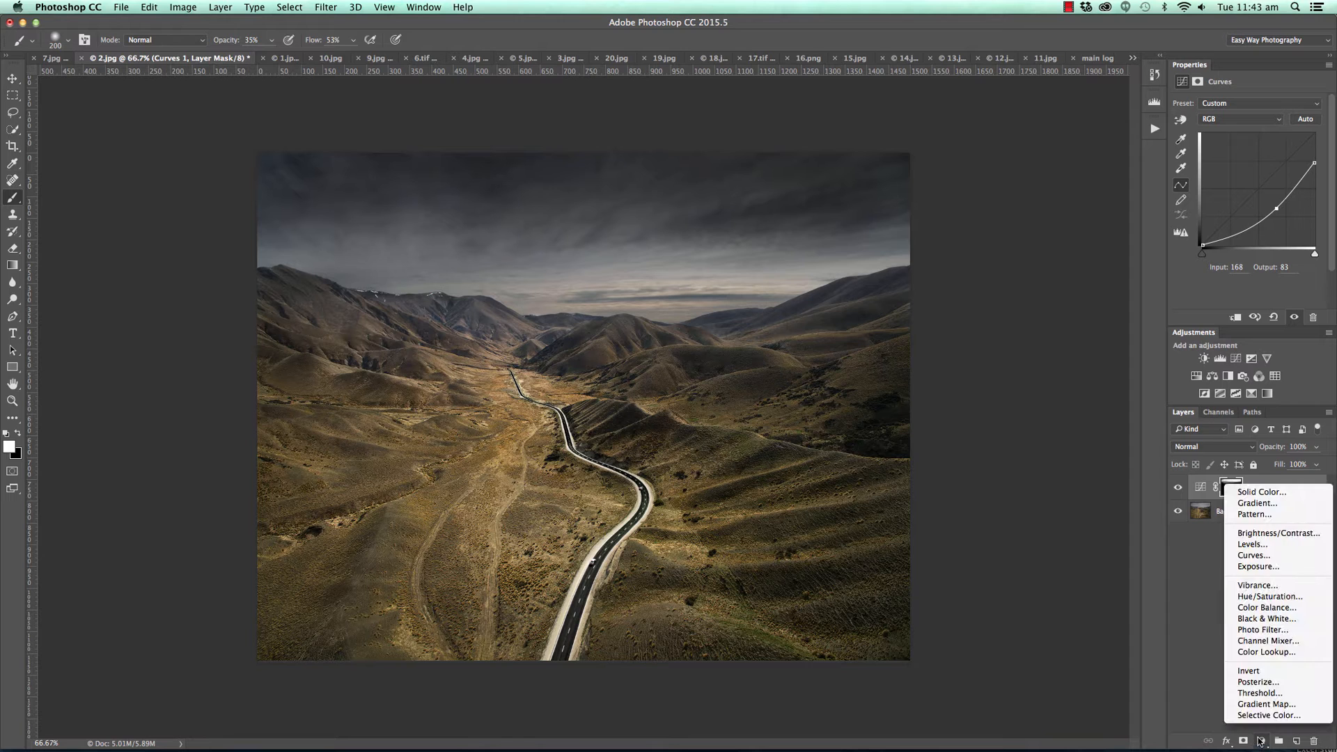
left_click(1277, 566)
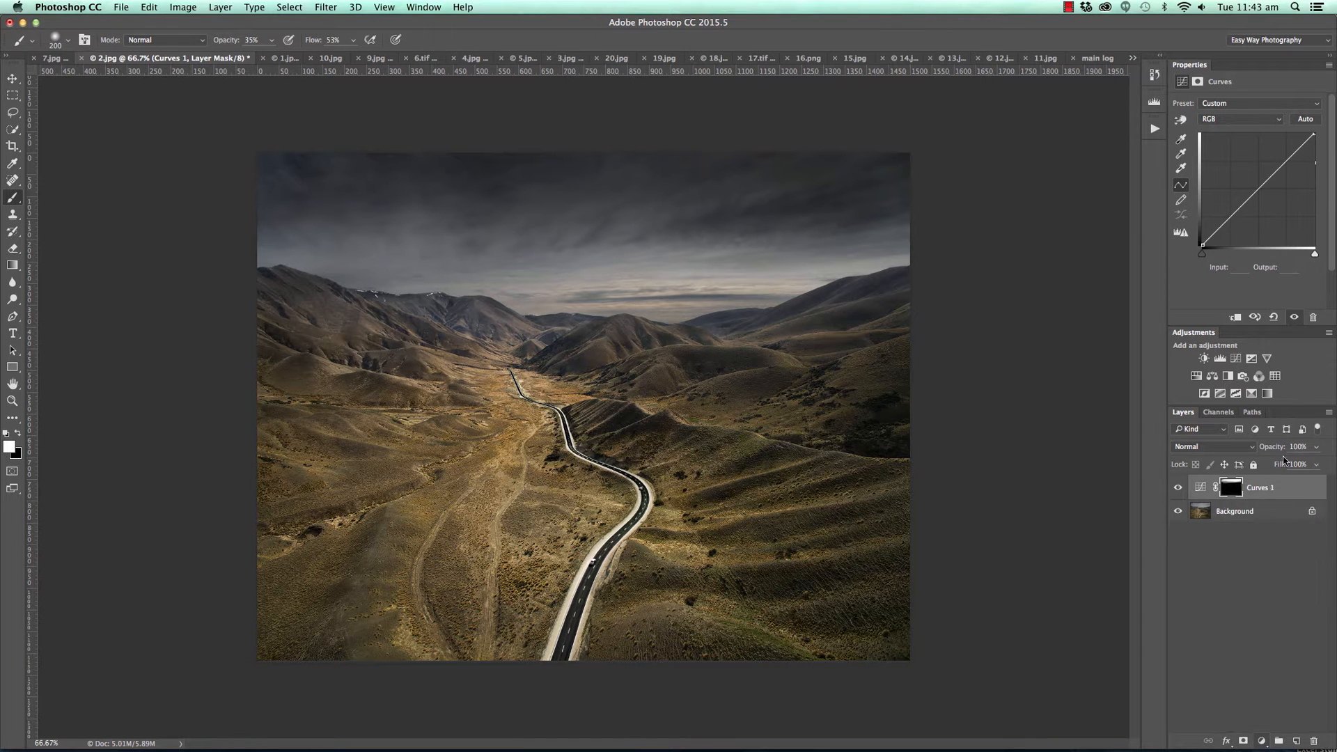
left_click(1261, 174)
left_click_drag(1261, 174, 1256, 167)
left_click(1219, 218)
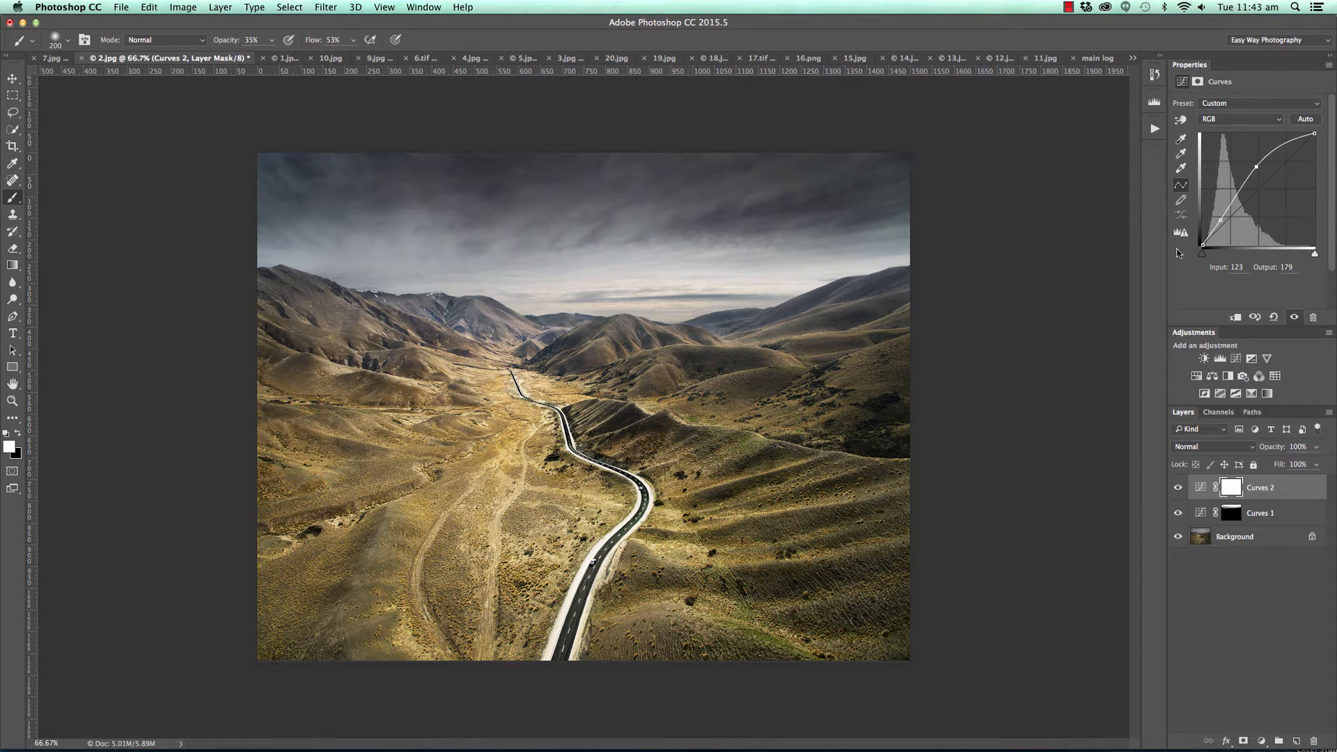
key("super+i")
mouse_move(268, 268)
left_mouse_down()
mouse_move(621, 290)
mouse_move(559, 280)
mouse_move(831, 287)
mouse_move(920, 268)
left_mouse_up()
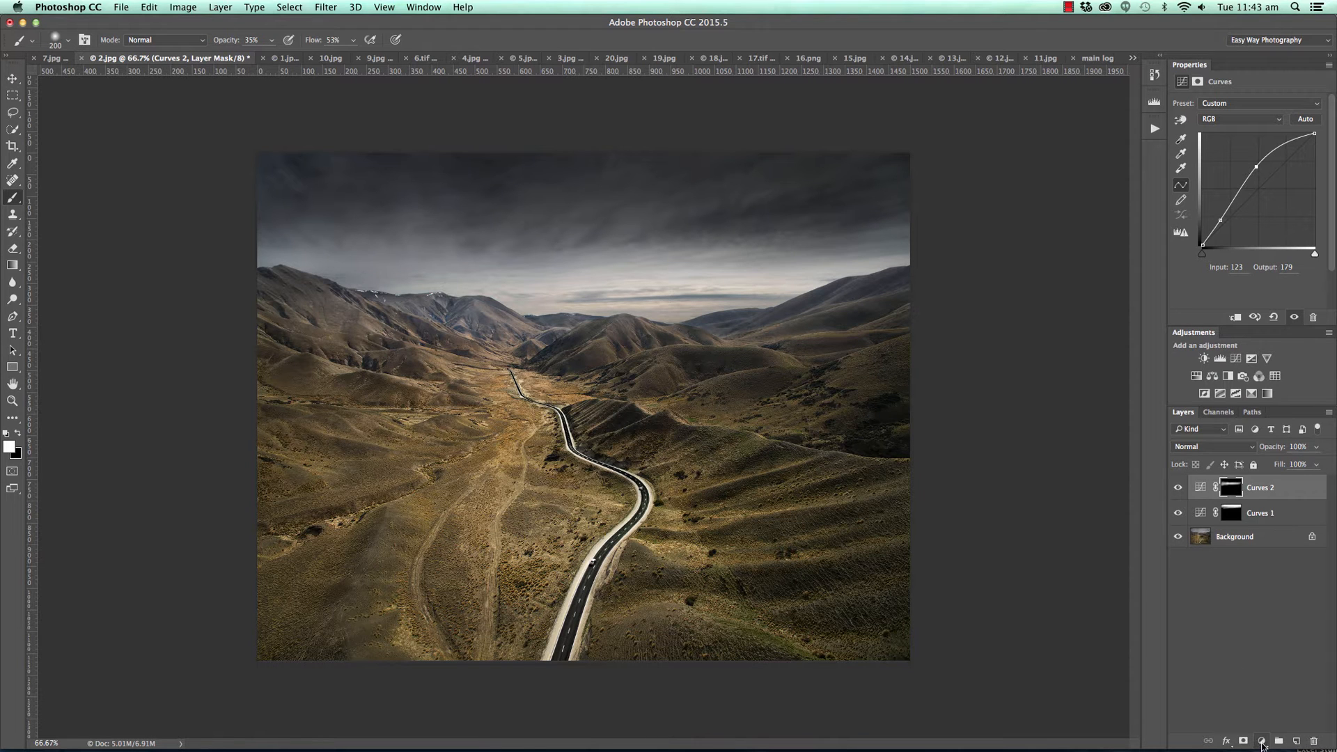
Add a third Curves layer with a gentle contrast S-curve, setting input 186 to output 198 and input 63 to output 54.
left_click(1260, 742)
left_click(1273, 555)
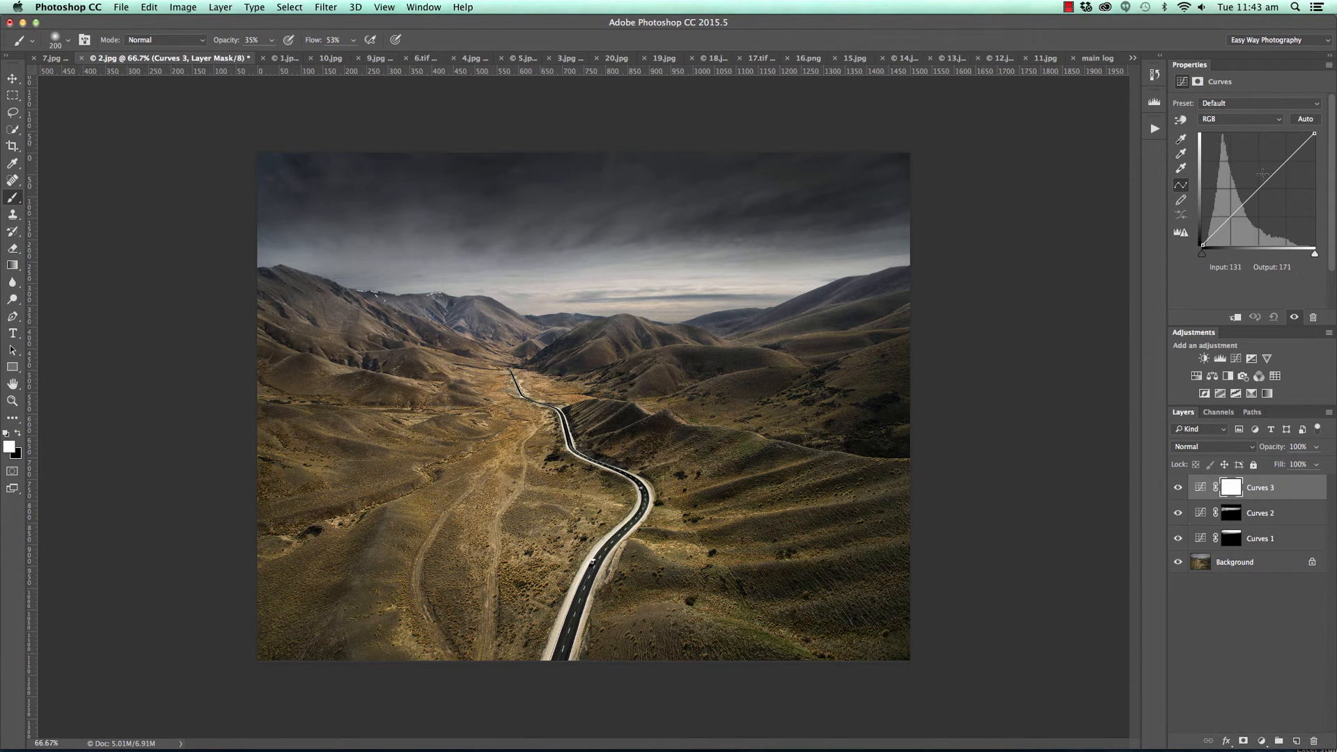
left_click(1283, 157)
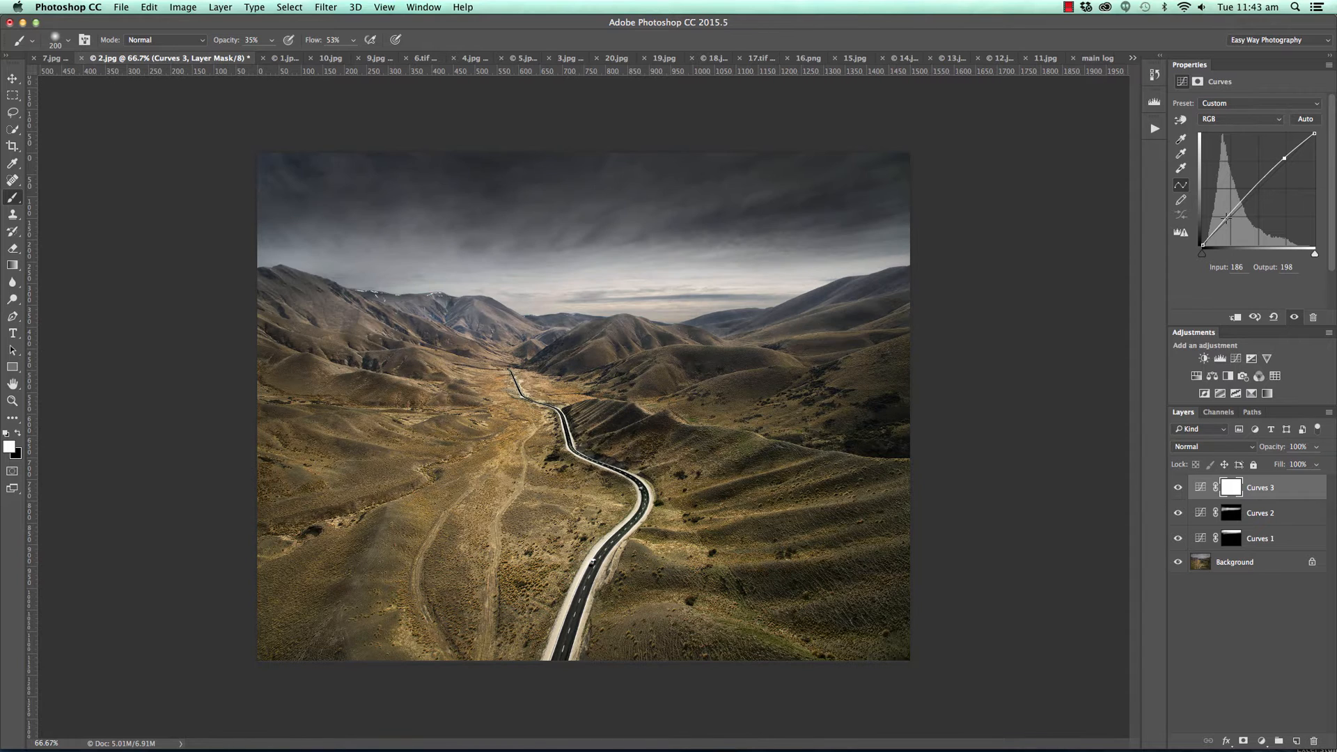
left_click_drag(1227, 220, 1230, 221)
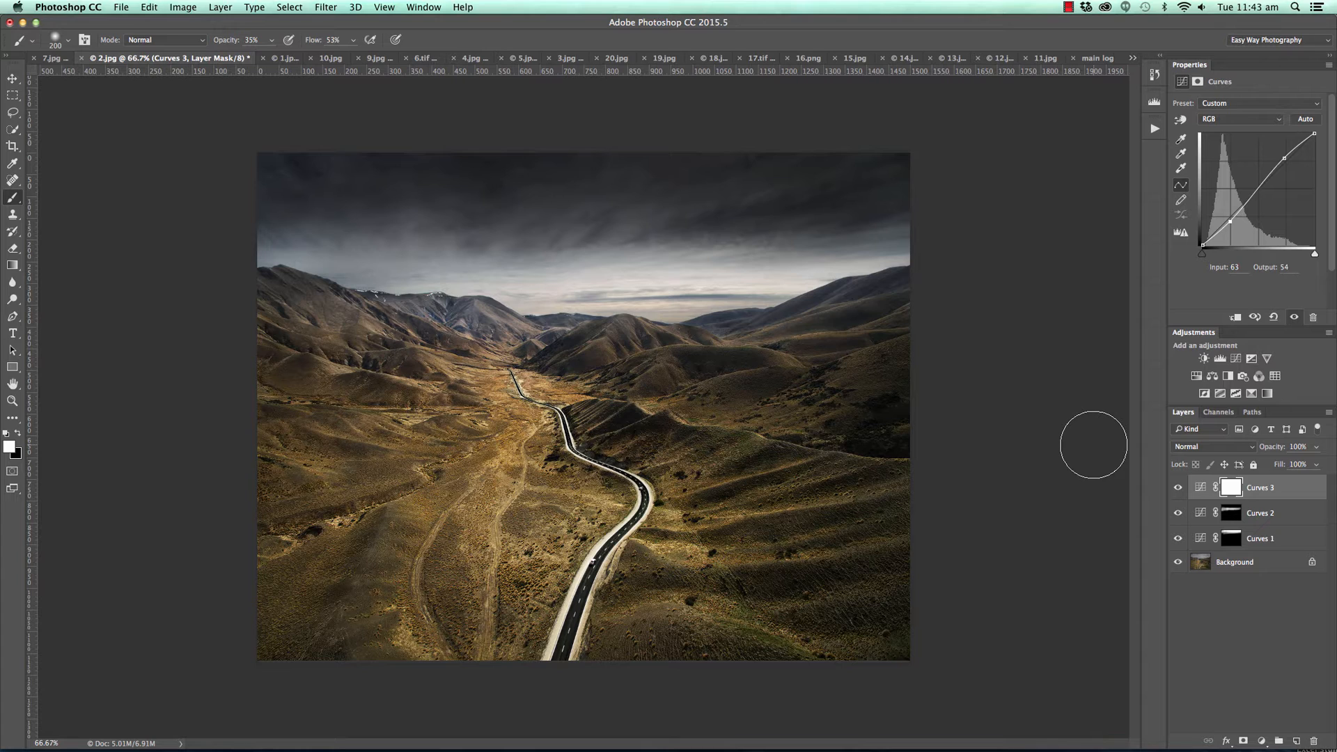
Compare the road photo with and without its three Curves layers by toggling their visibility.
left_click(1183, 570, "alt")
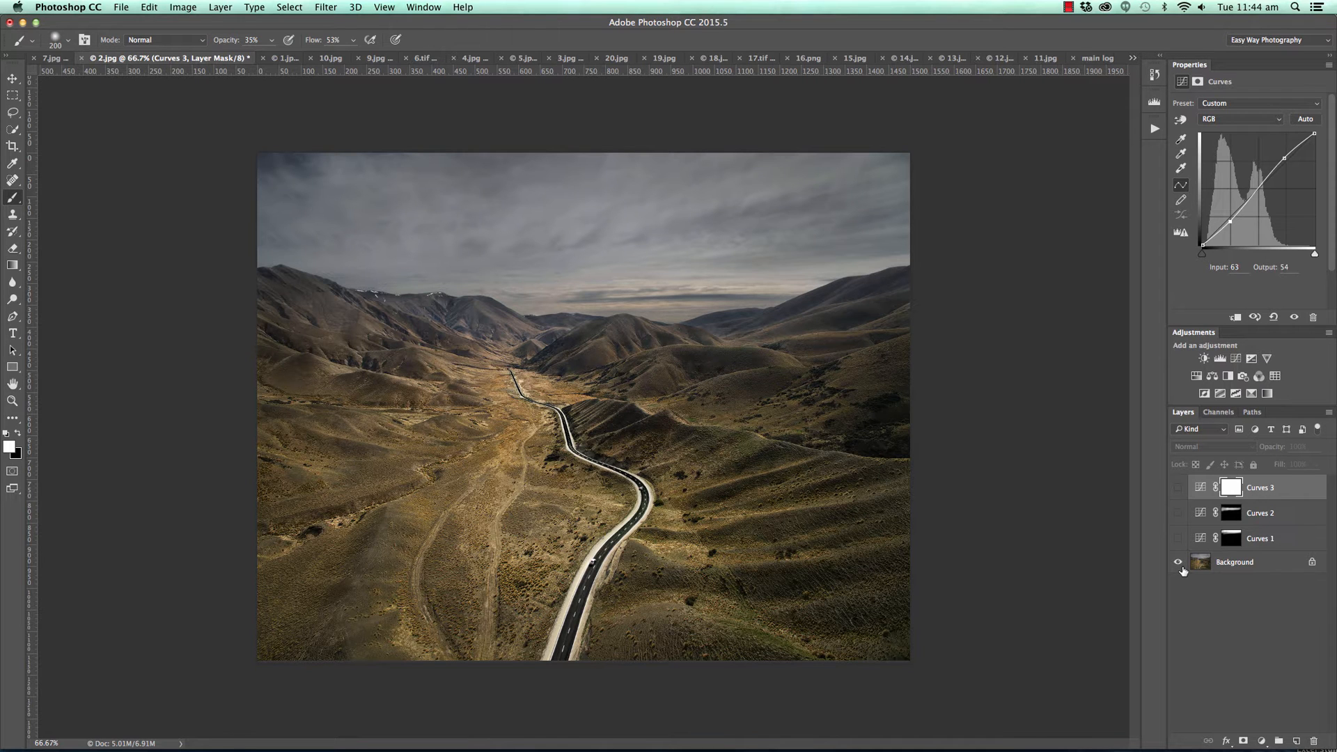
left_click(1182, 569, "alt")
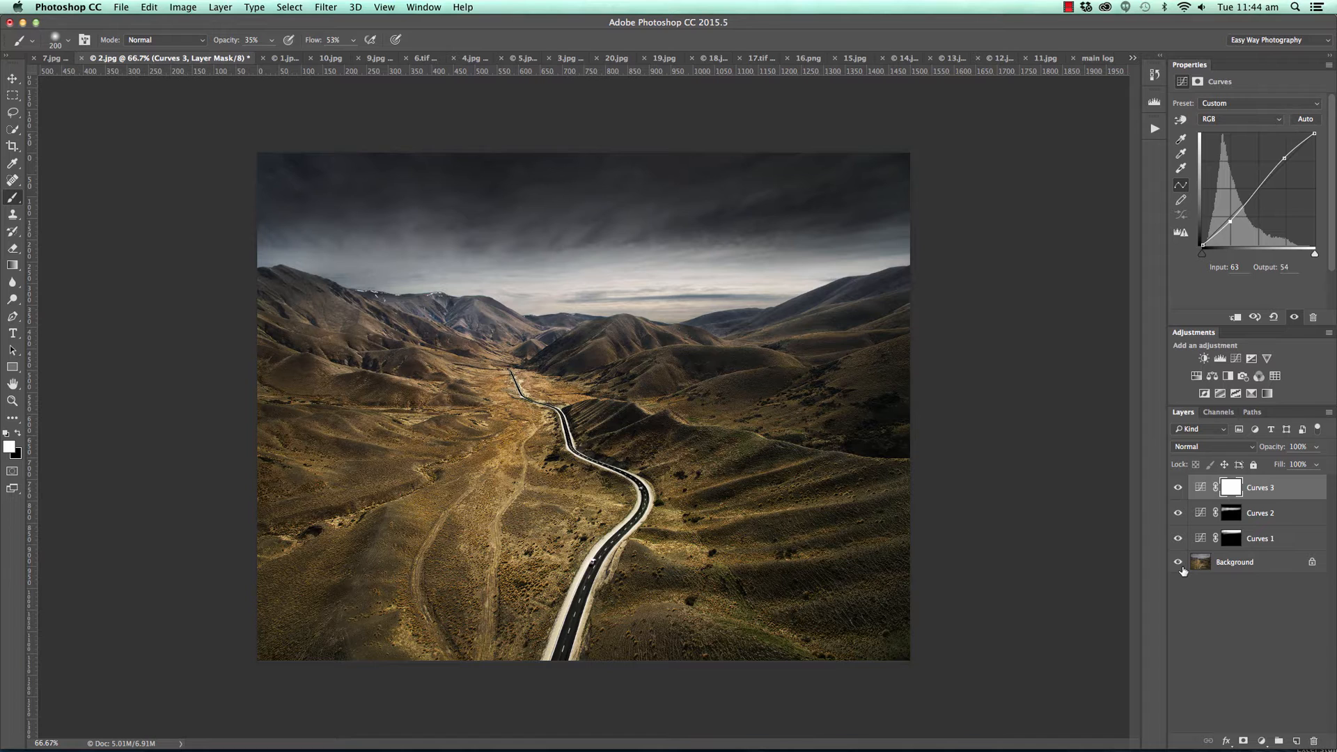
left_click(1182, 570, "alt")
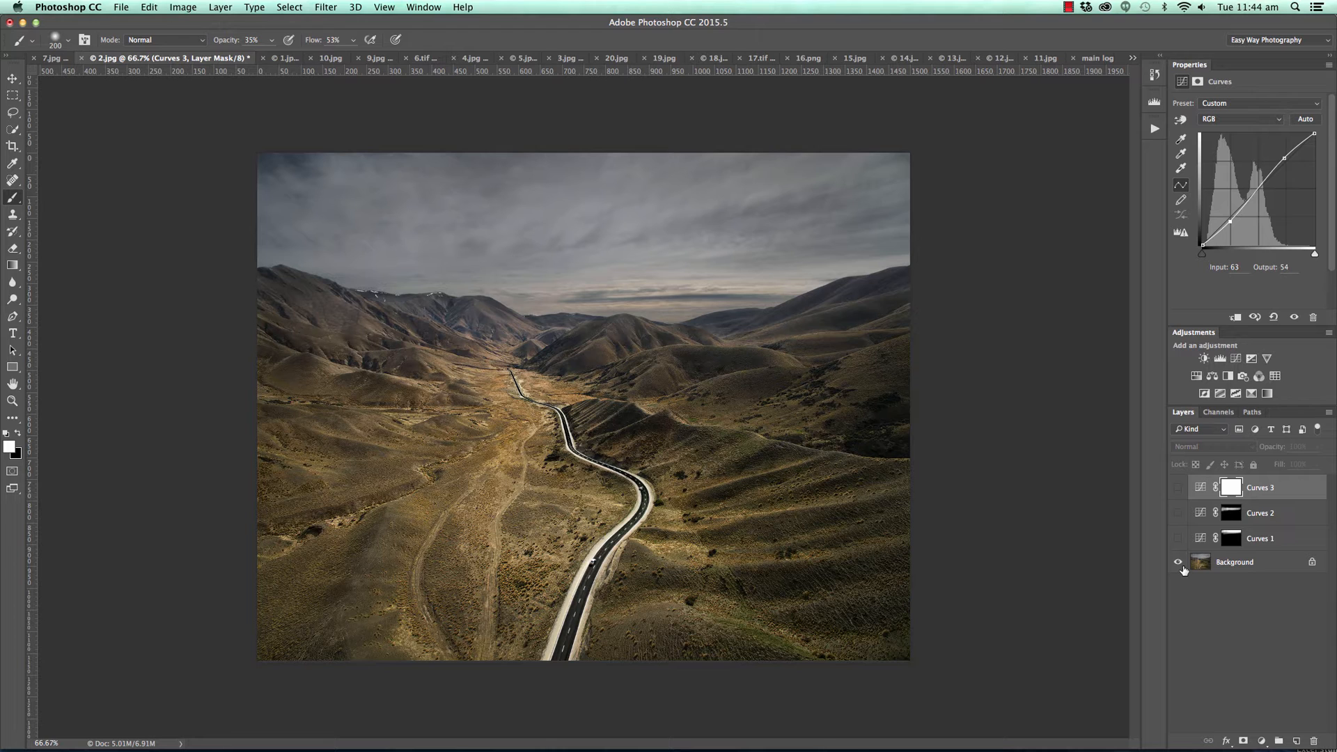
left_click(1183, 569, "alt")
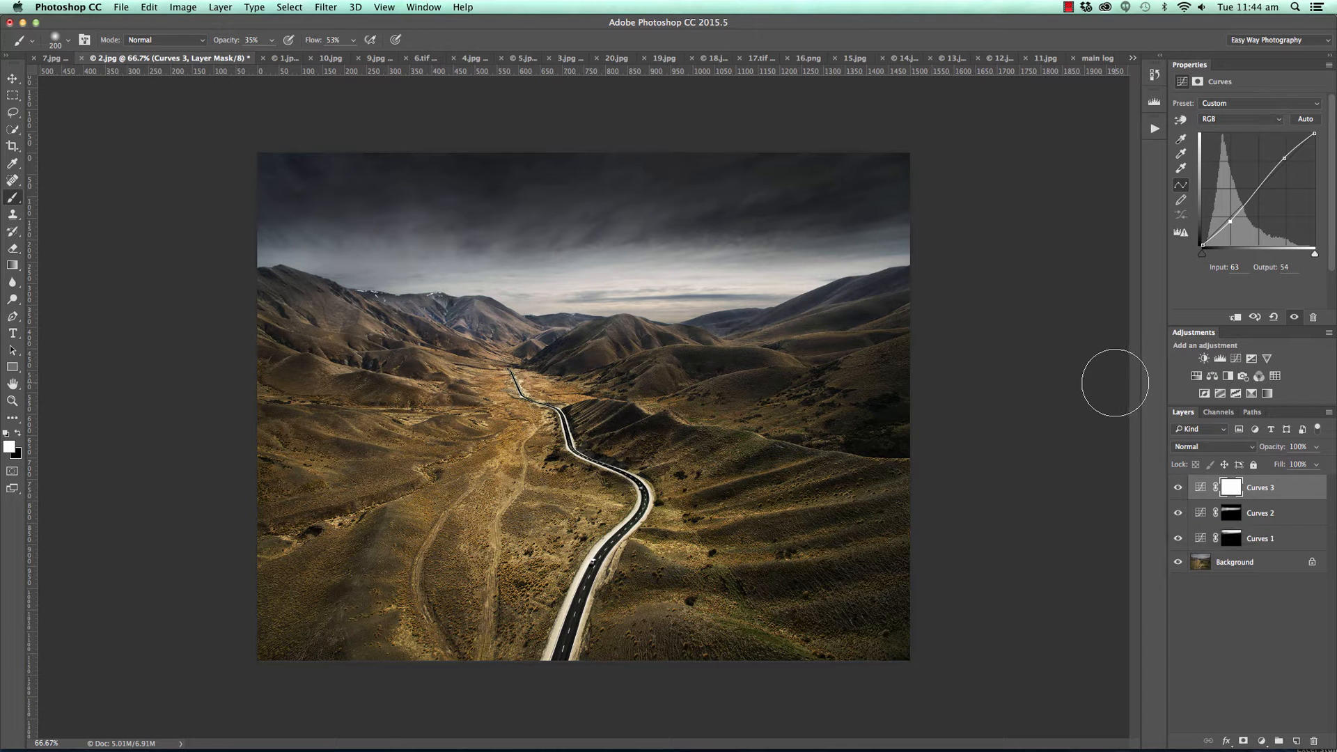
Switch to 1.jpg and check the water area just below the horizon with a temporary horizontal guide.
left_click(280, 60)
key("v")
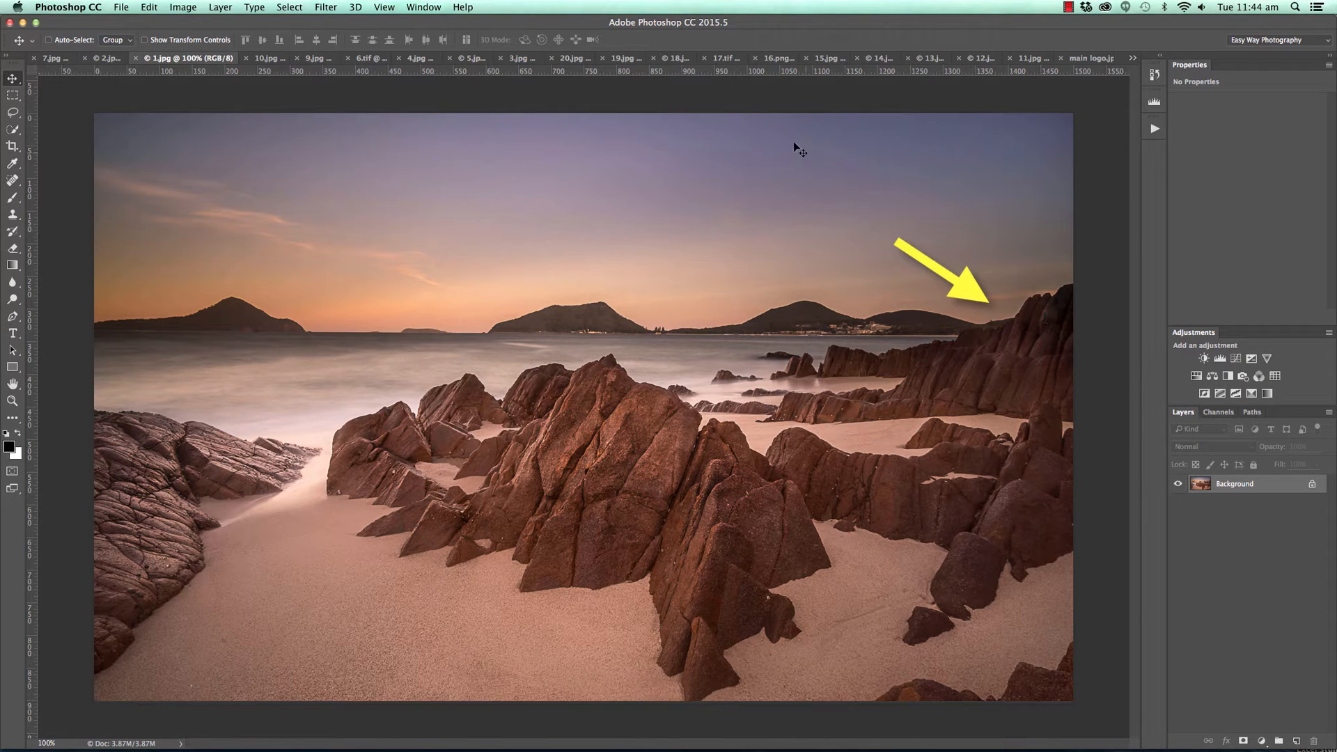
left_click_drag(738, 74, 730, 367)
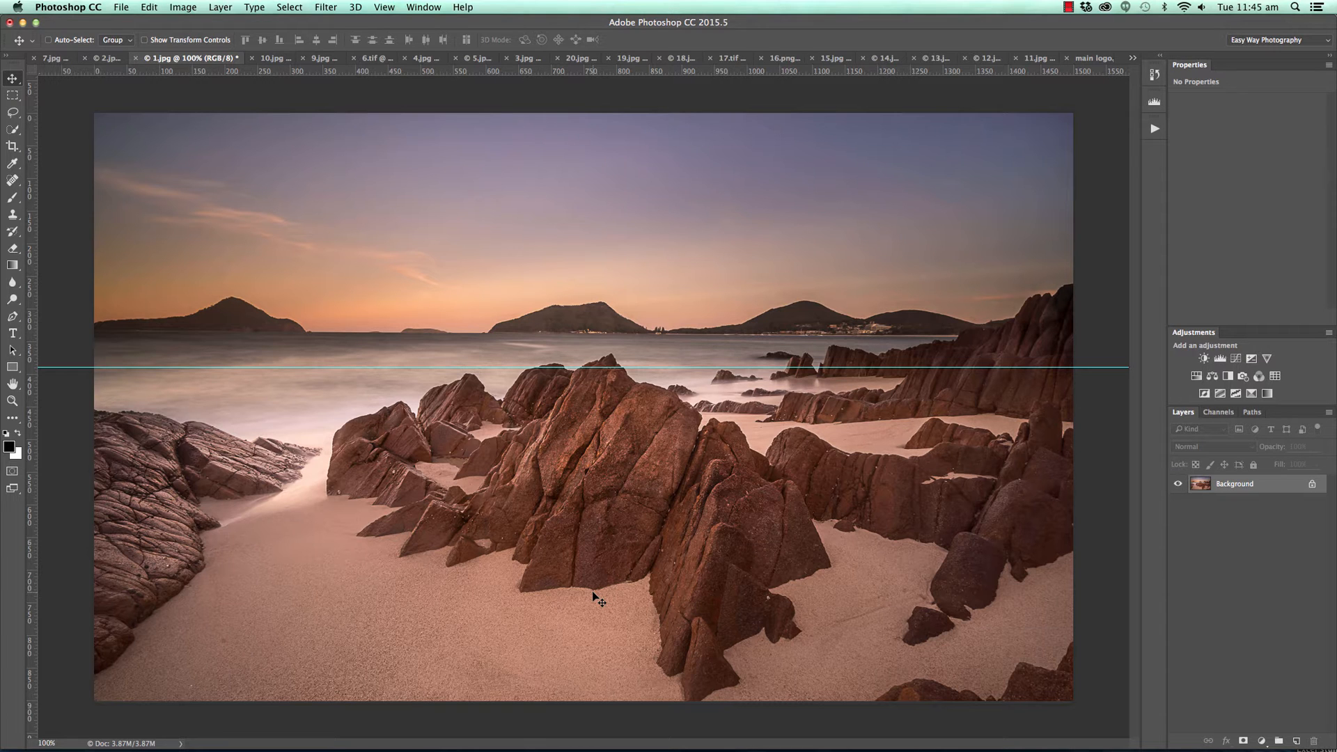
left_click_drag(662, 70, 713, 71)
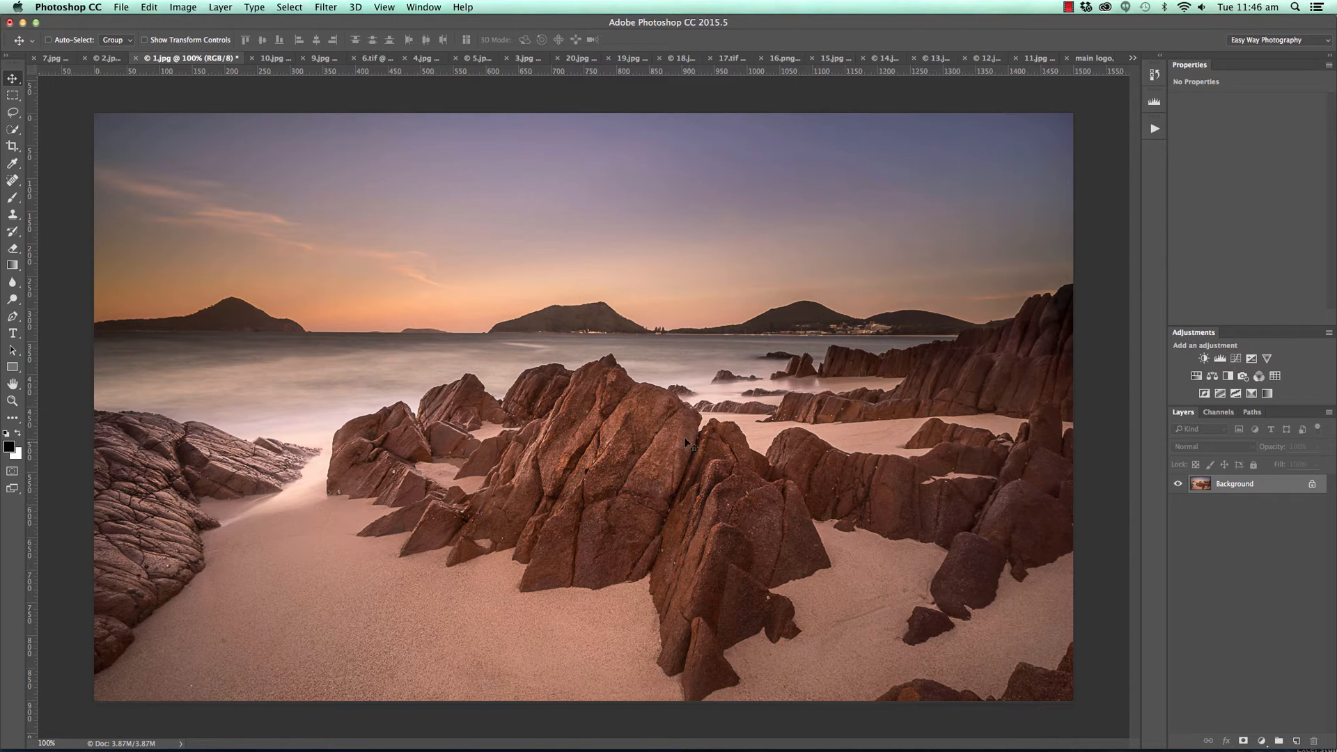
Add a Curves adjustment layer to the rocky beach photo and darken it with input 156 at output 112.
left_click(1267, 743)
left_click(1250, 558)
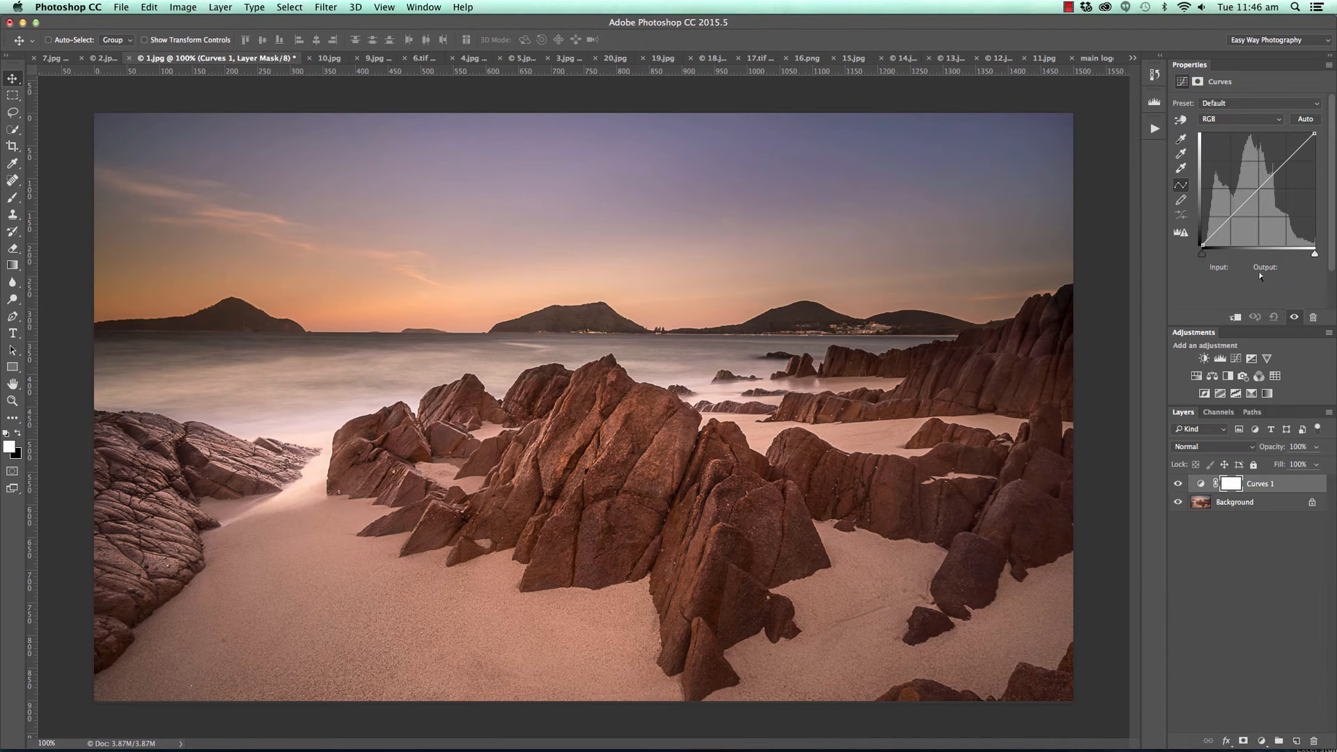
left_click_drag(1267, 189, 1270, 195)
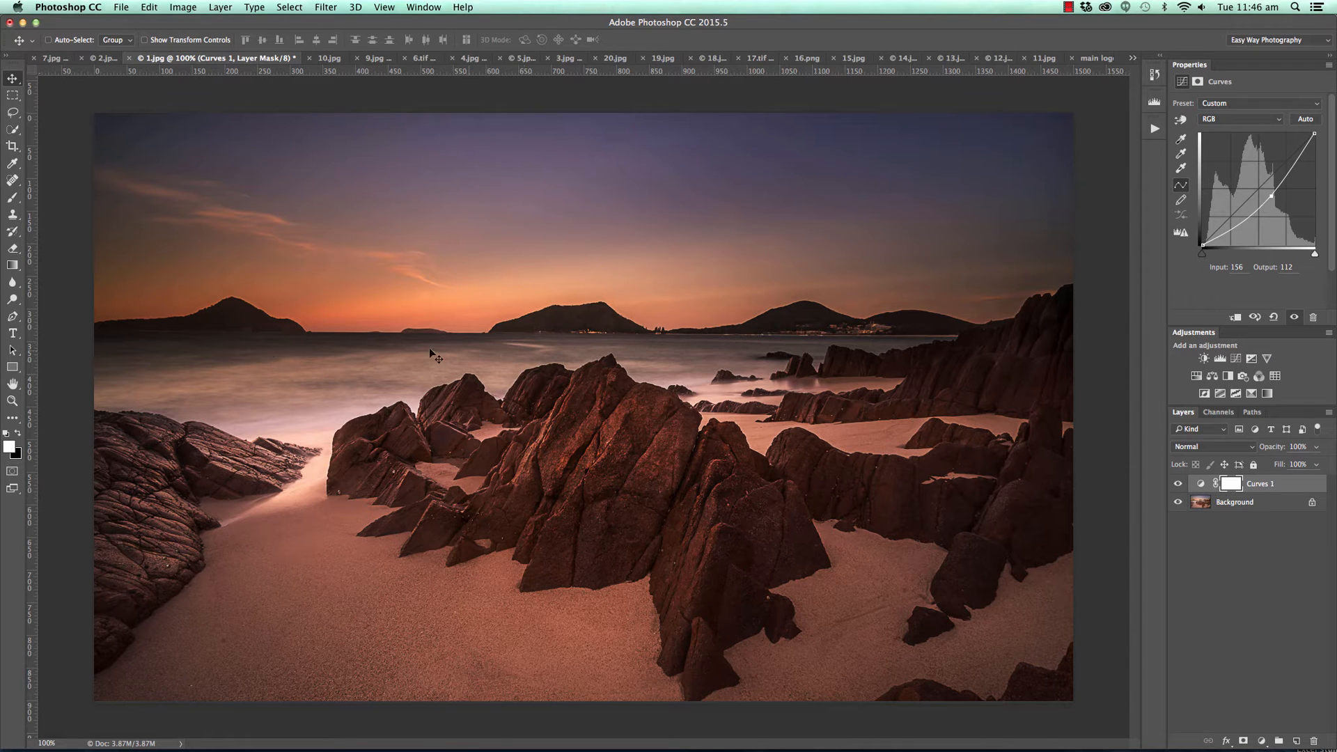
Limit the darkening to the foreground with a short linear gradient on the mask below the horizon, and set the layer's opacity to 65%.
left_click(12, 266)
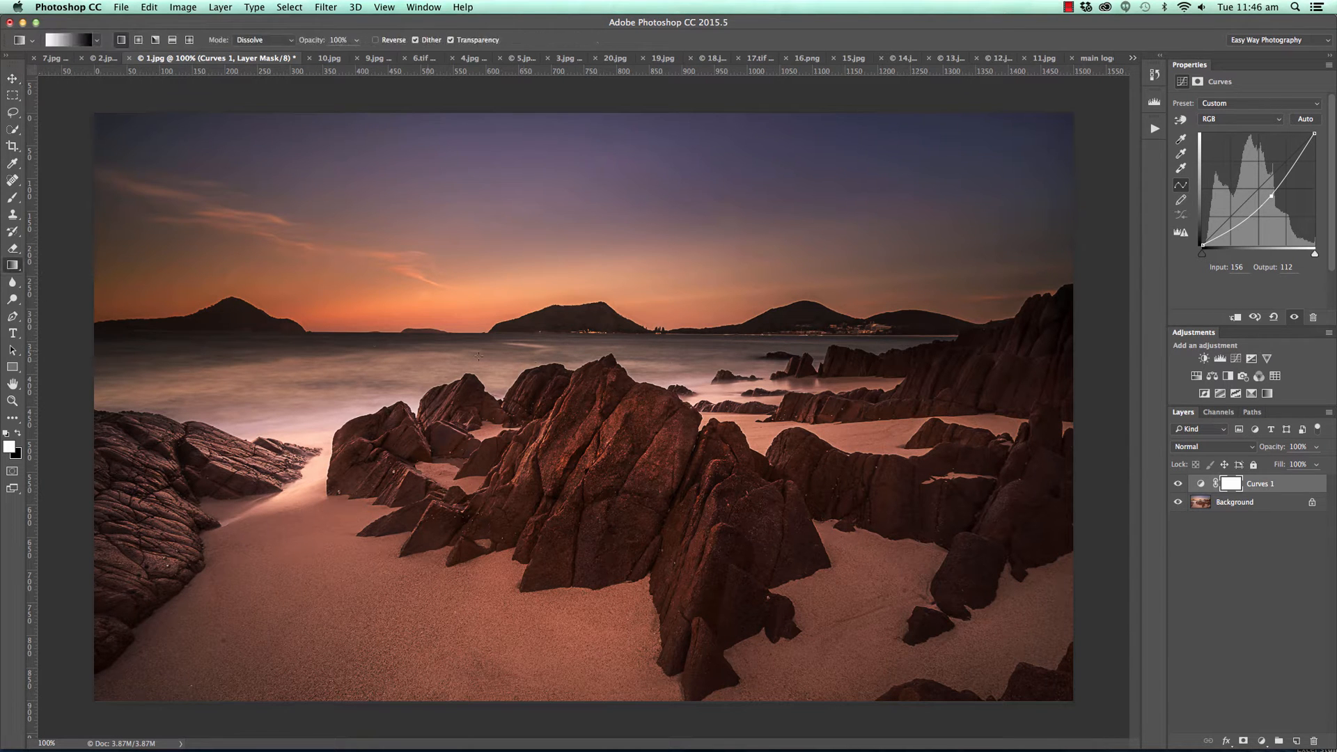
left_click_drag(620, 333, 626, 367)
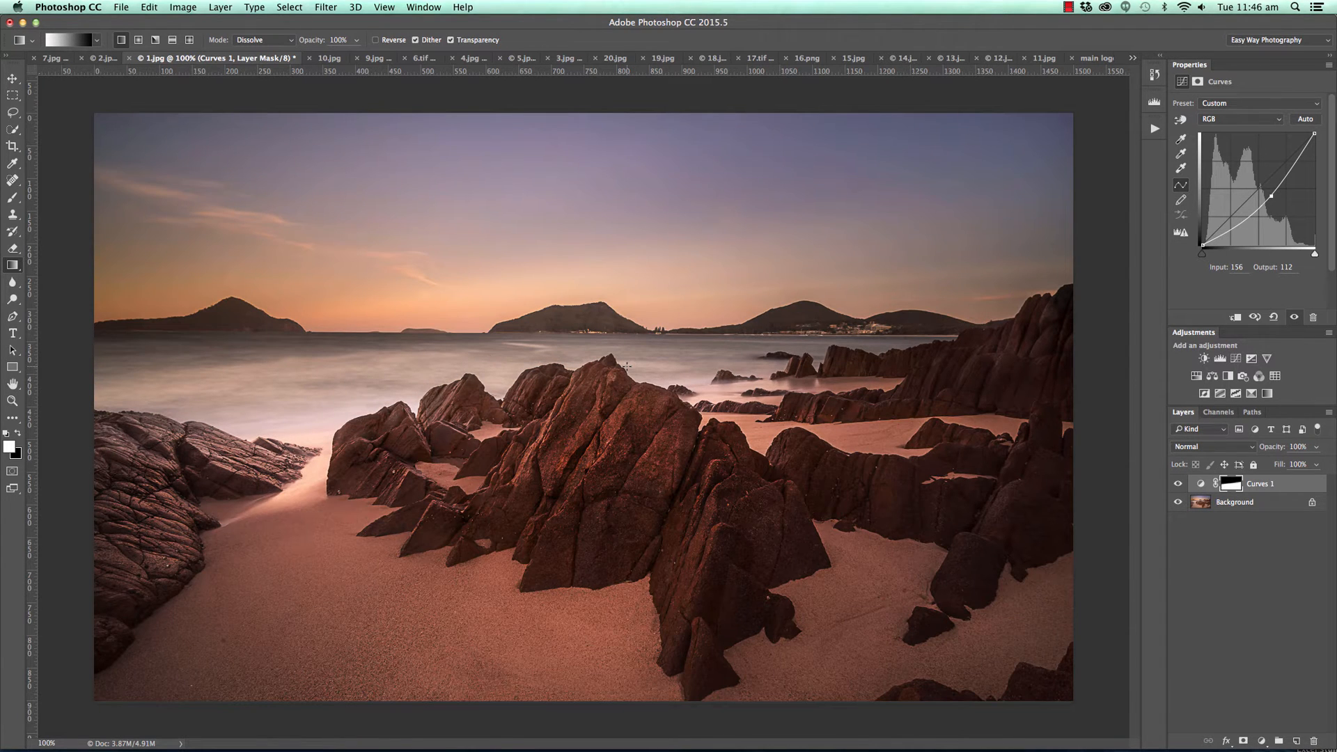
left_click(1315, 447)
left_click(1291, 463)
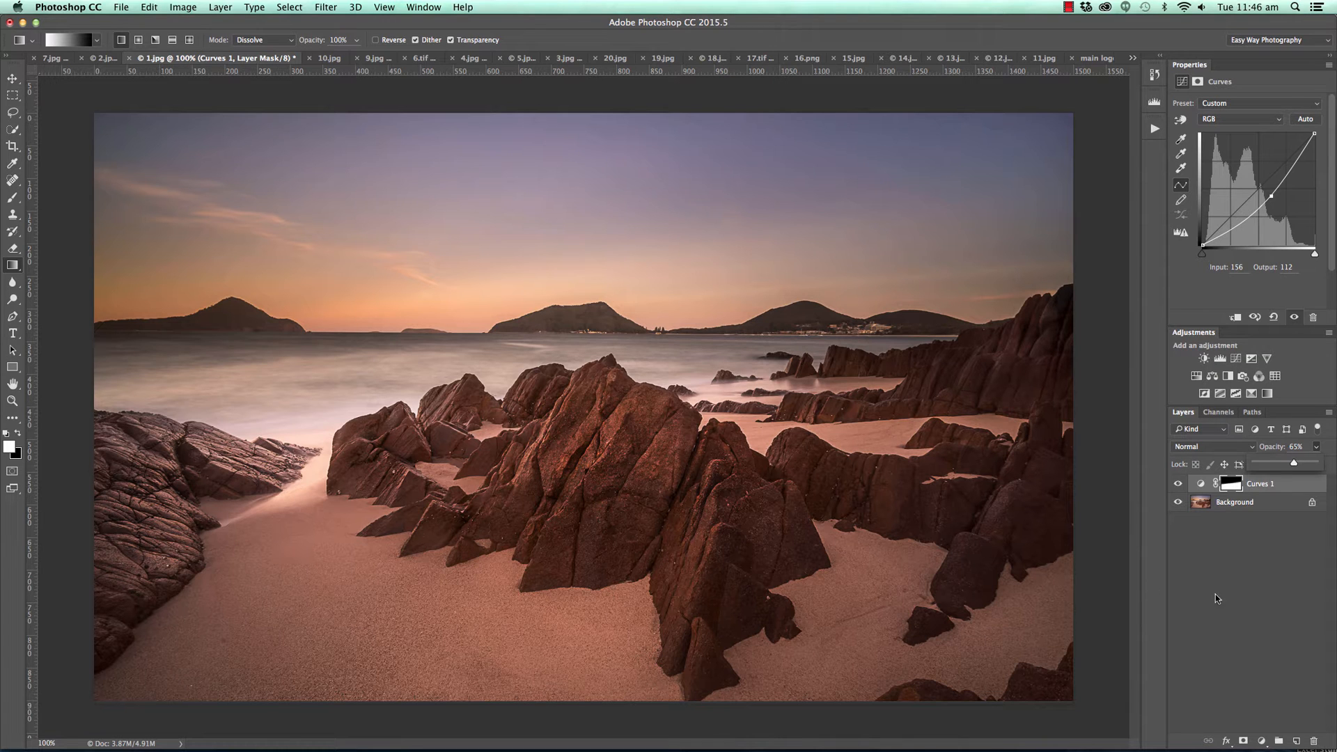
Add a second Curves adjustment layer that lifts the midtones, with a shadow point at input 44 and output 55, and invert its mask.
left_click(1260, 740)
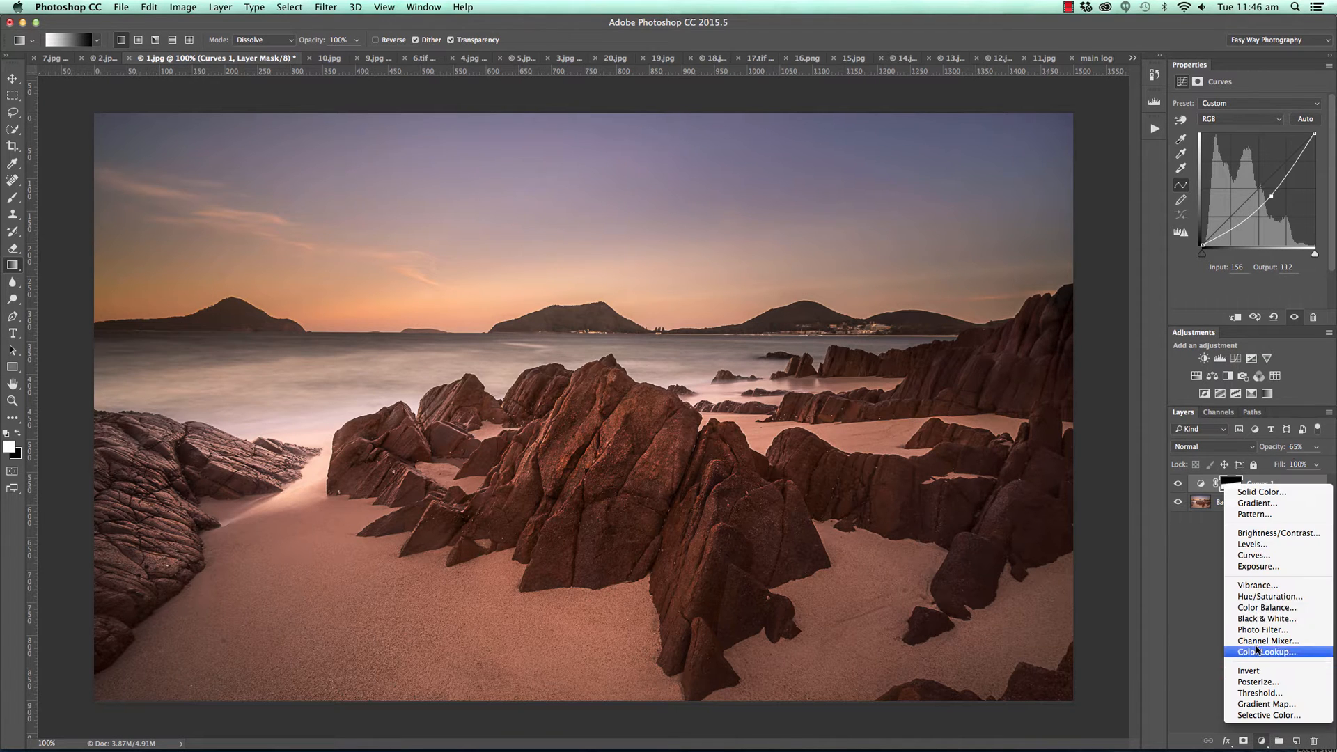
left_click(1253, 554)
left_click_drag(1252, 196, 1252, 179)
left_click_drag(1223, 223, 1222, 220)
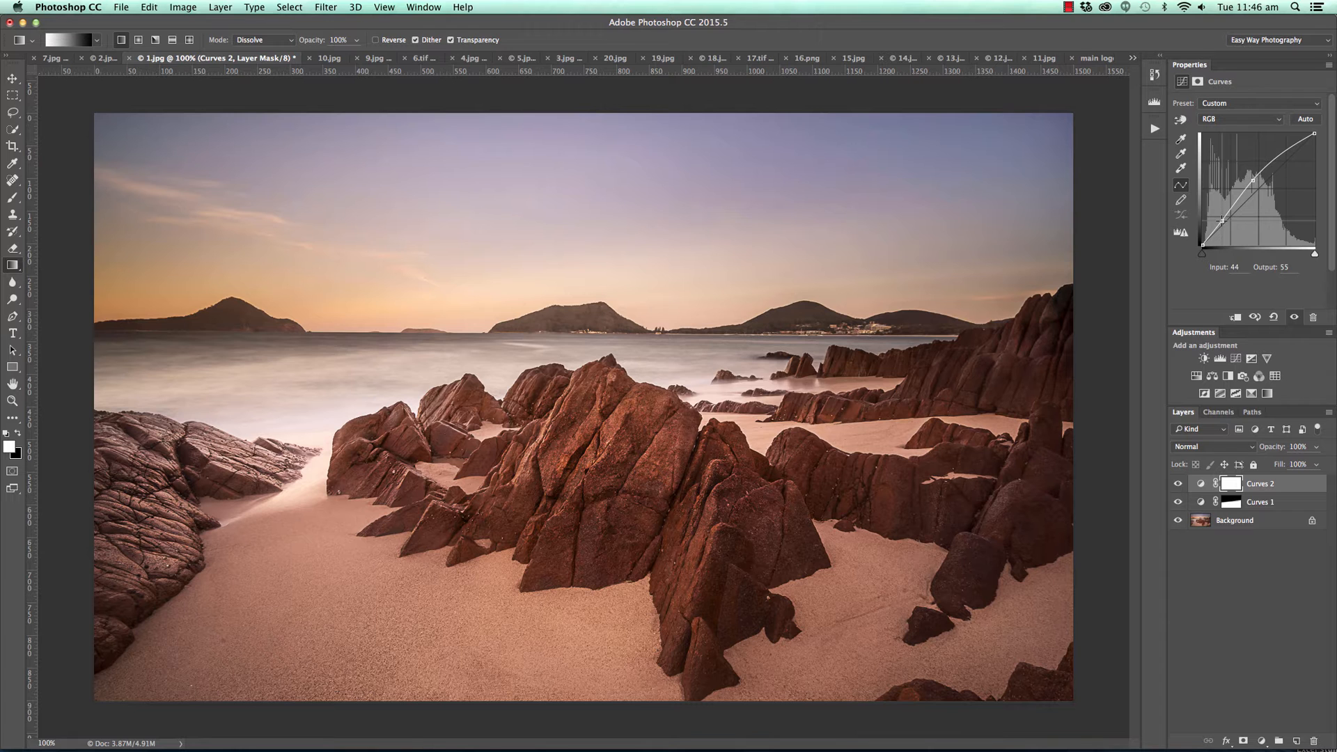
key("super+i")
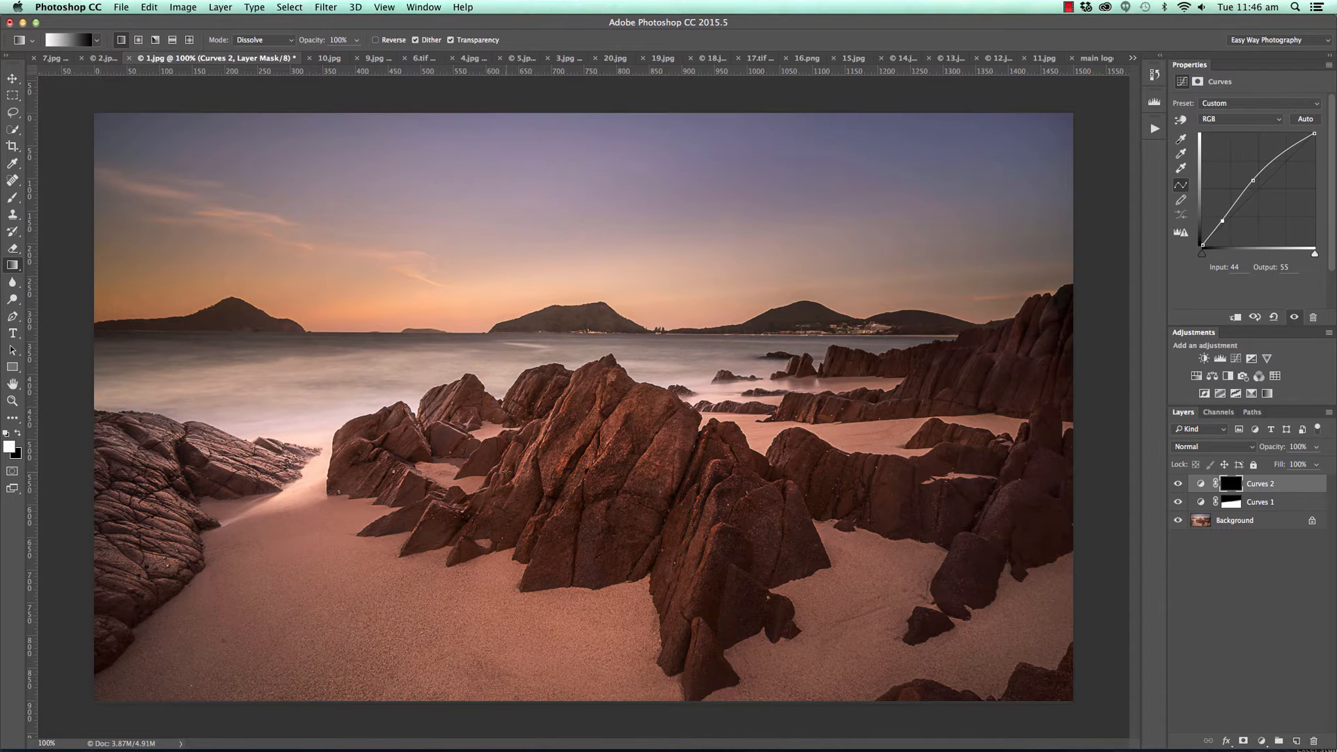
Paint white on the mask over the central rocks with a soft 200 px brush to brighten them, and compare with the layer hidden.
key("b")
mouse_move(506, 472)
left_mouse_down()
mouse_move(552, 458)
mouse_move(695, 496)
mouse_move(536, 516)
mouse_move(625, 539)
mouse_move(534, 532)
mouse_move(695, 517)
mouse_move(706, 541)
mouse_move(696, 607)
mouse_move(688, 516)
mouse_move(582, 443)
mouse_move(364, 433)
mouse_move(371, 451)
mouse_move(548, 417)
mouse_move(582, 449)
mouse_move(400, 492)
mouse_move(706, 501)
mouse_move(505, 516)
mouse_move(797, 506)
mouse_move(519, 529)
mouse_move(751, 521)
mouse_move(504, 514)
mouse_move(646, 463)
mouse_move(731, 503)
mouse_move(760, 529)
mouse_move(703, 582)
mouse_move(749, 639)
left_mouse_up()
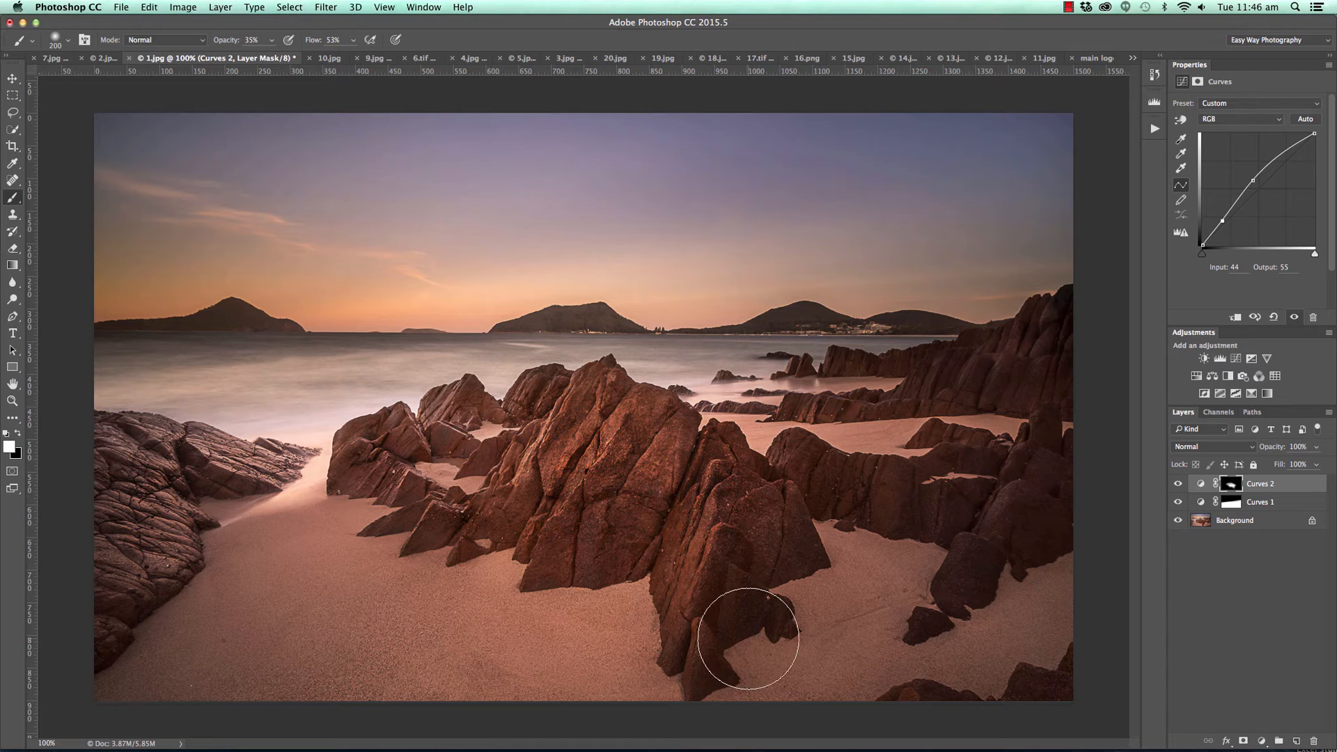
left_click(1178, 483)
left_click(1177, 483)
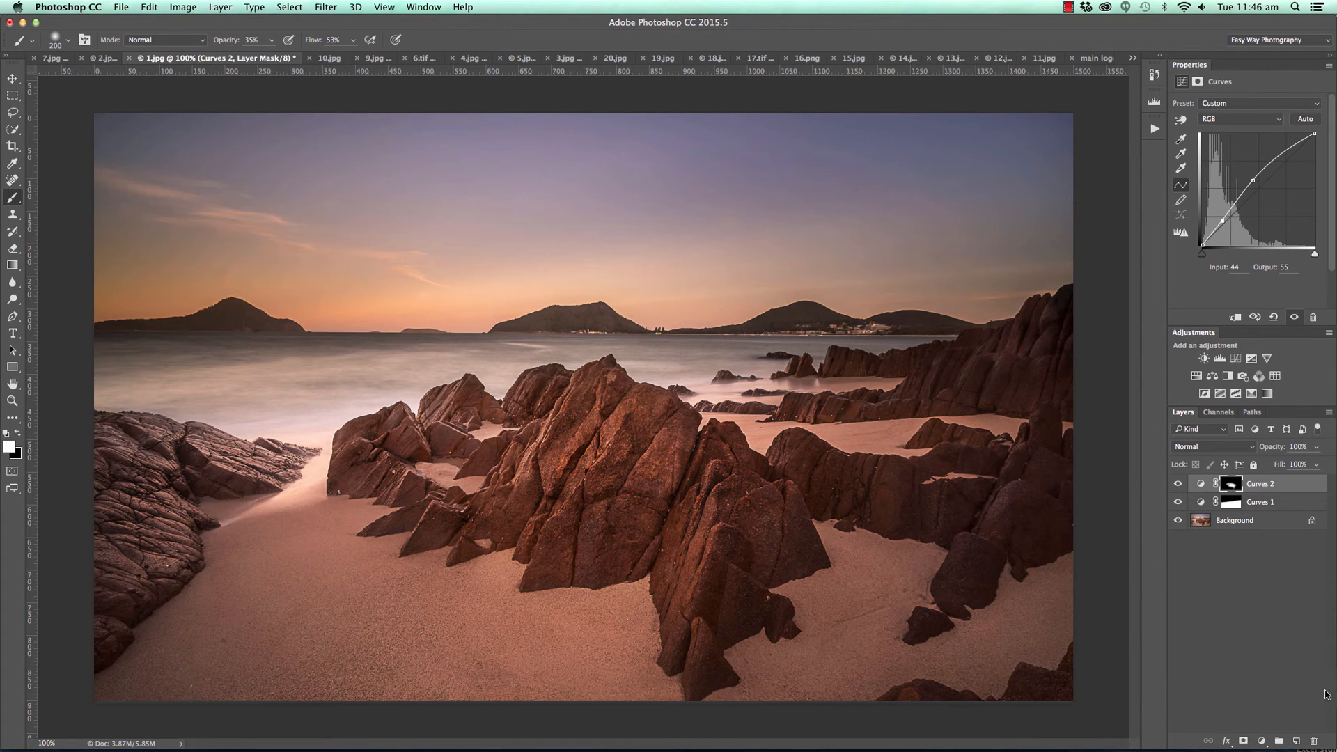
Add a third Curves adjustment layer with a lowered white point and input 161 at output 63, and invert its mask.
left_click(1261, 741)
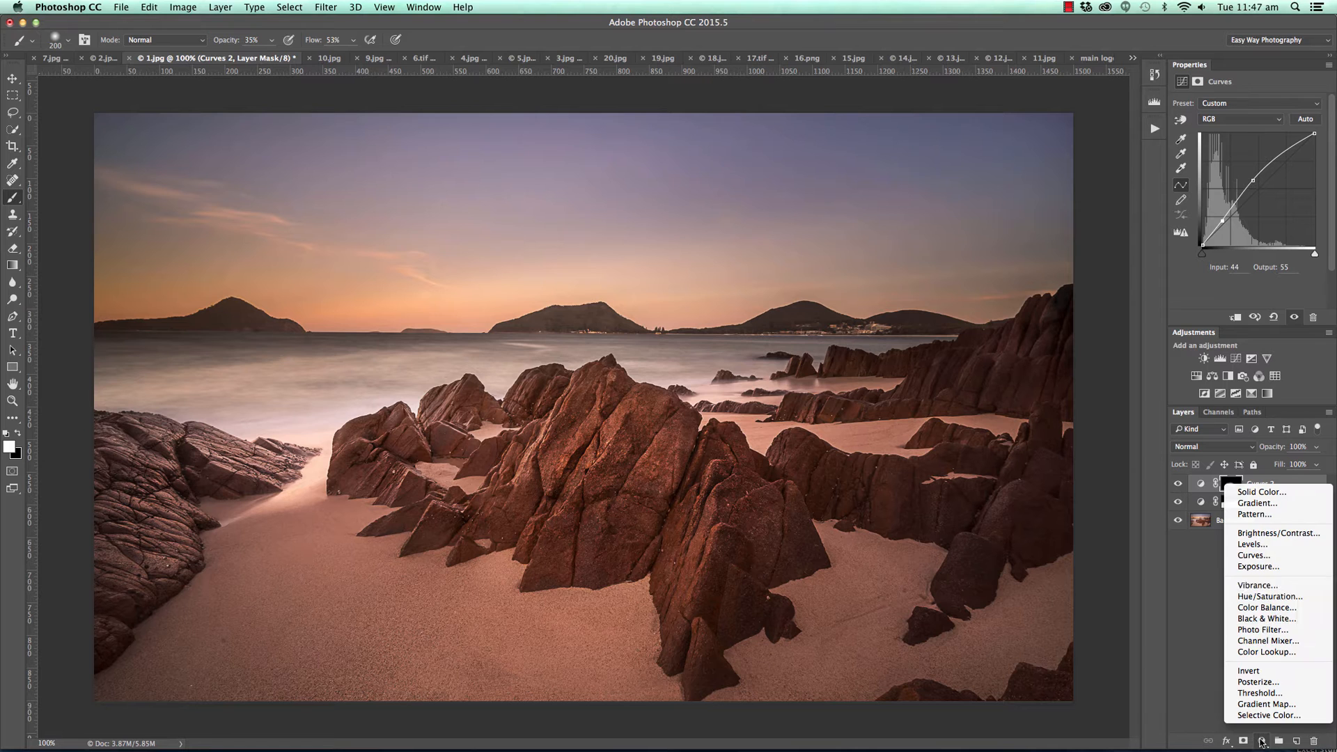
left_click(1268, 557)
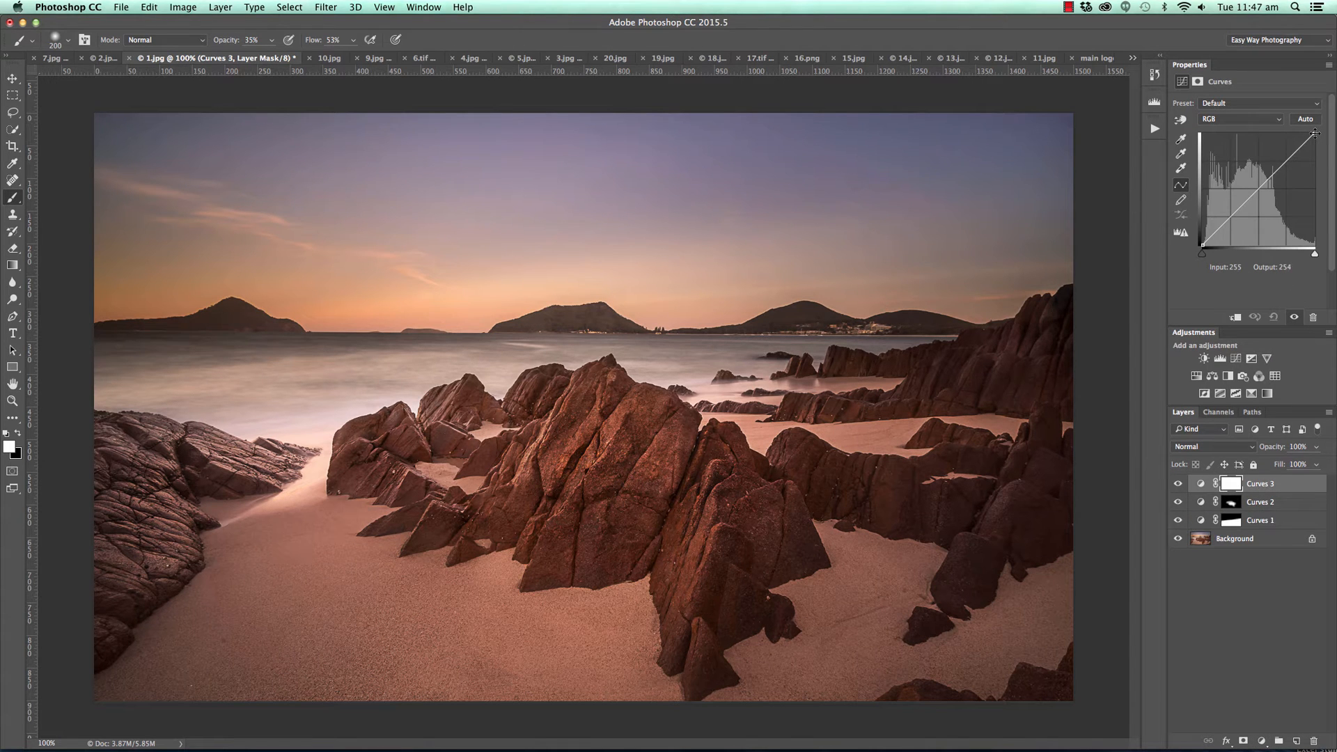
left_click_drag(1313, 133, 1272, 216)
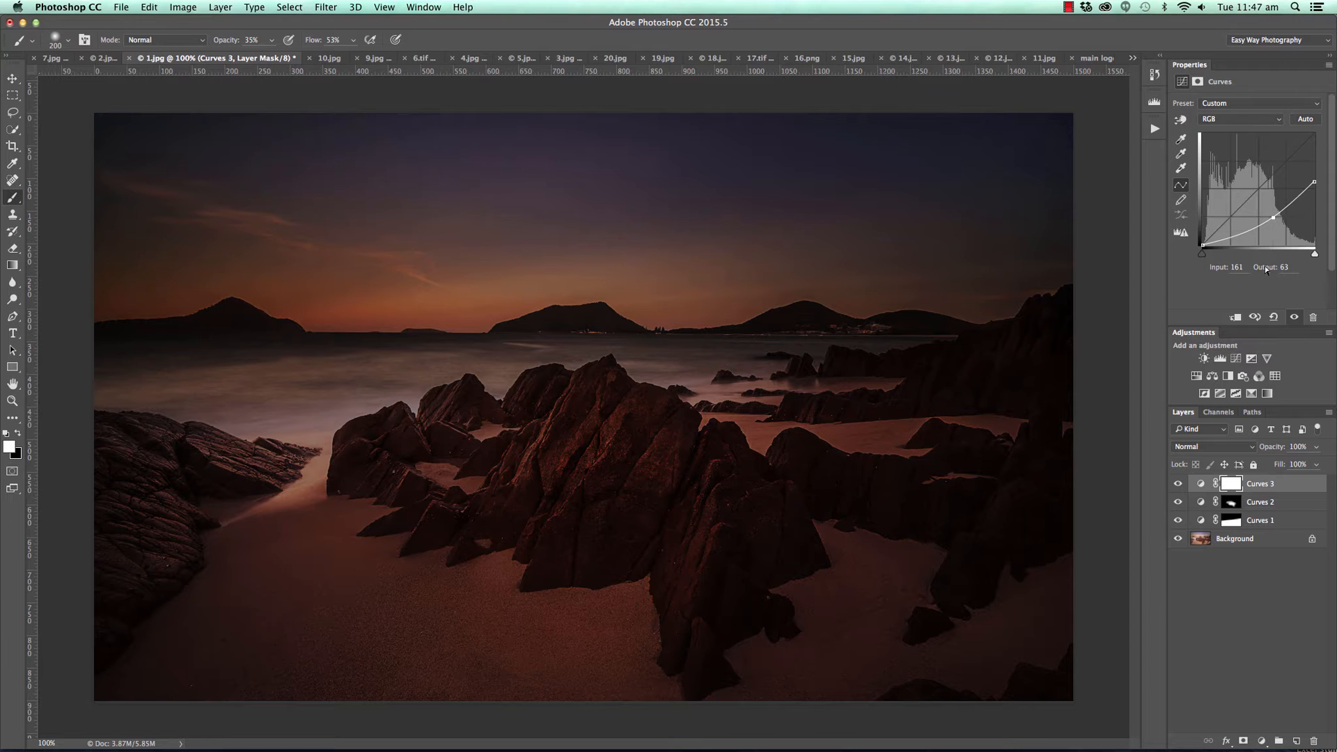
key("super+i")
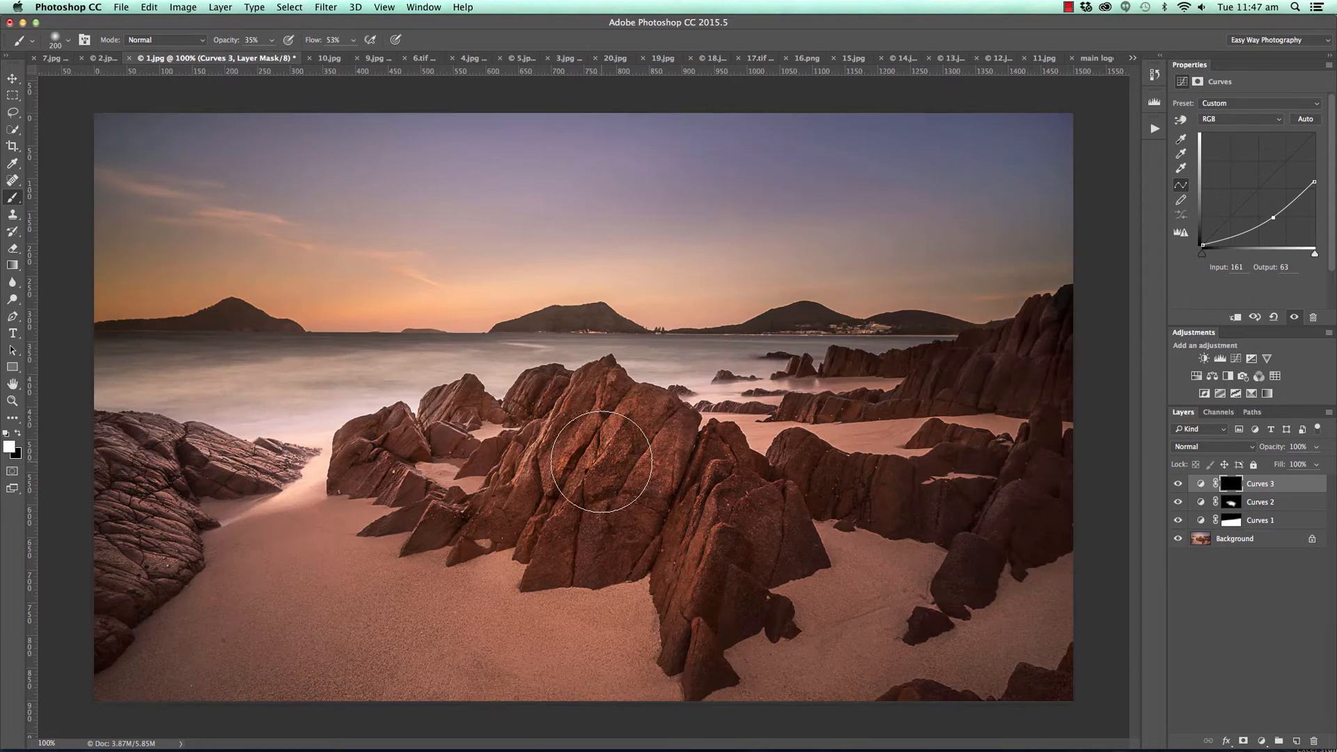
Reduce the brush to 100 px and paint the darkening onto the bright water and sand beside the rocks at the photo's left edge.
key("bracketleft")
key("bracketleft")
key("bracketleft")
key("bracketleft")
mouse_move(253, 423)
left_mouse_down()
mouse_move(341, 428)
mouse_move(297, 476)
mouse_move(247, 497)
mouse_move(327, 481)
left_mouse_up()
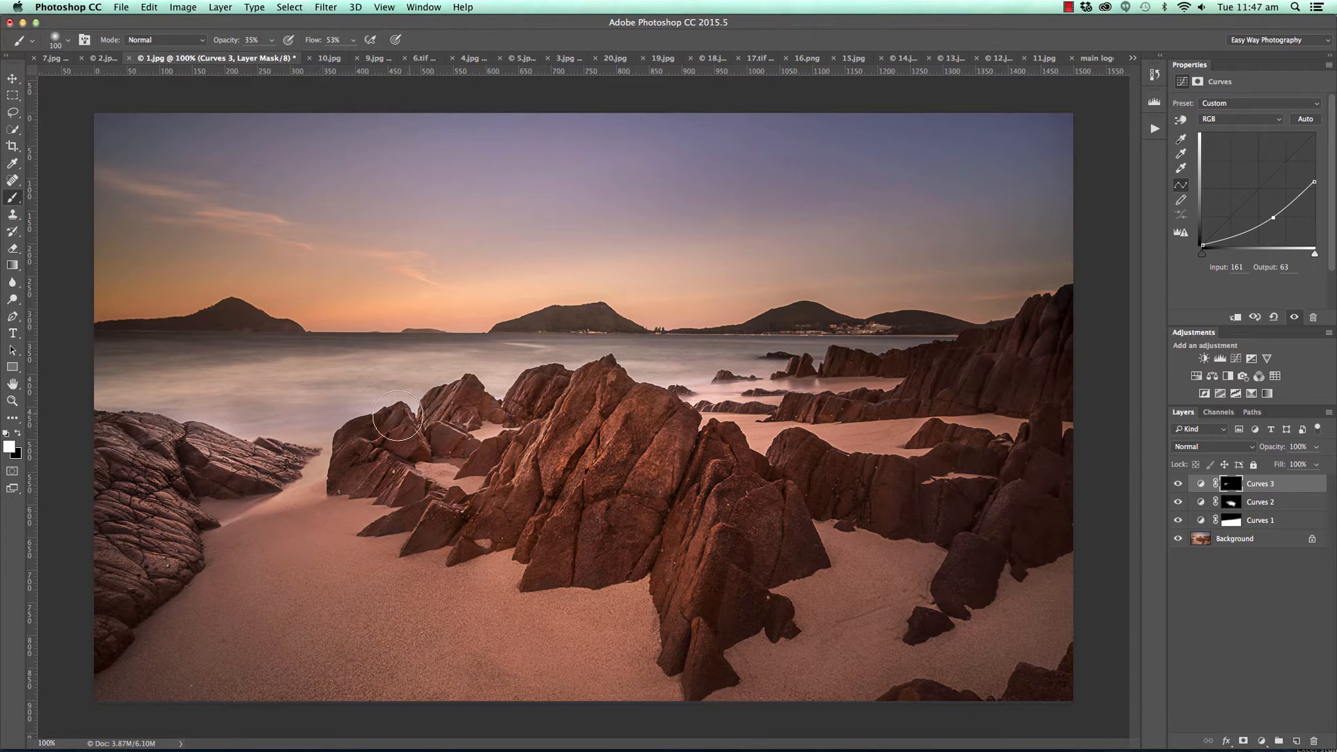
Limit the third Curves layer to brighter tones by splitting the Blend If underlying-layer black slider to 93 / 204.
double_click(1307, 489)
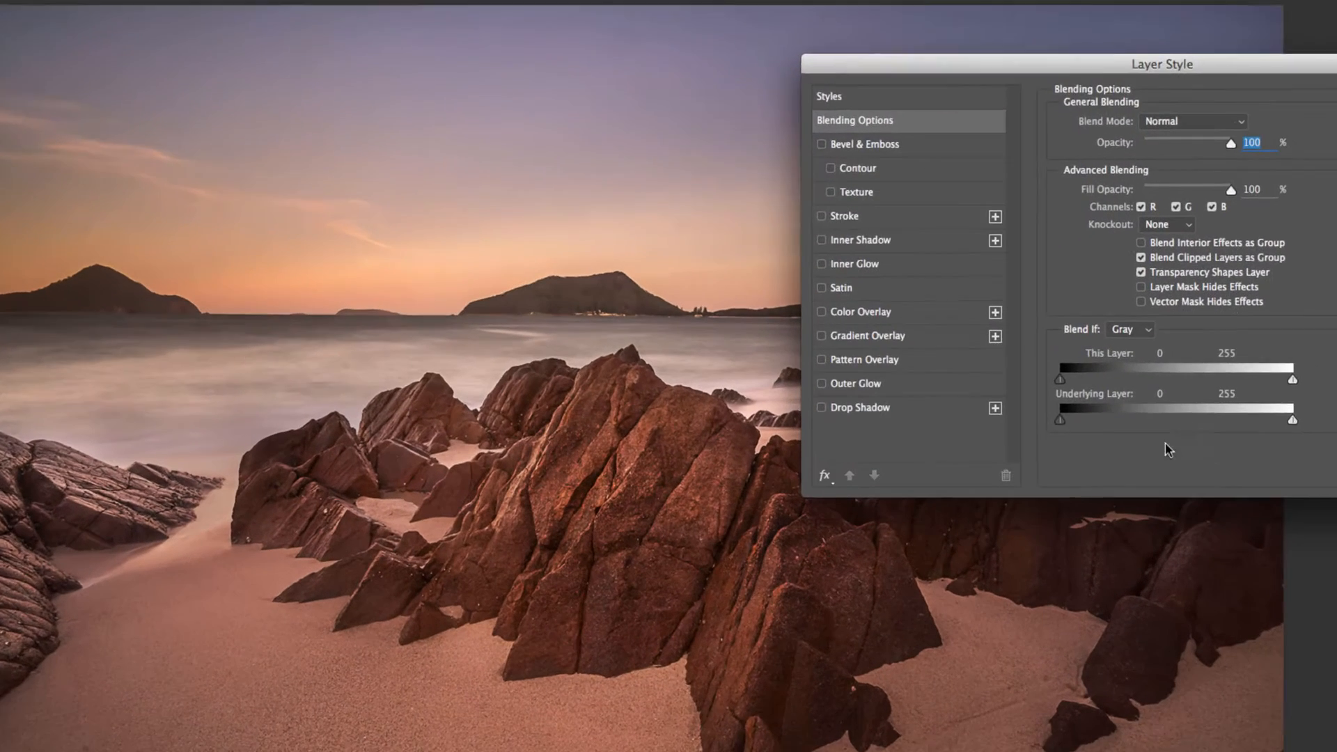
left_click_drag(1080, 421, 1269, 420)
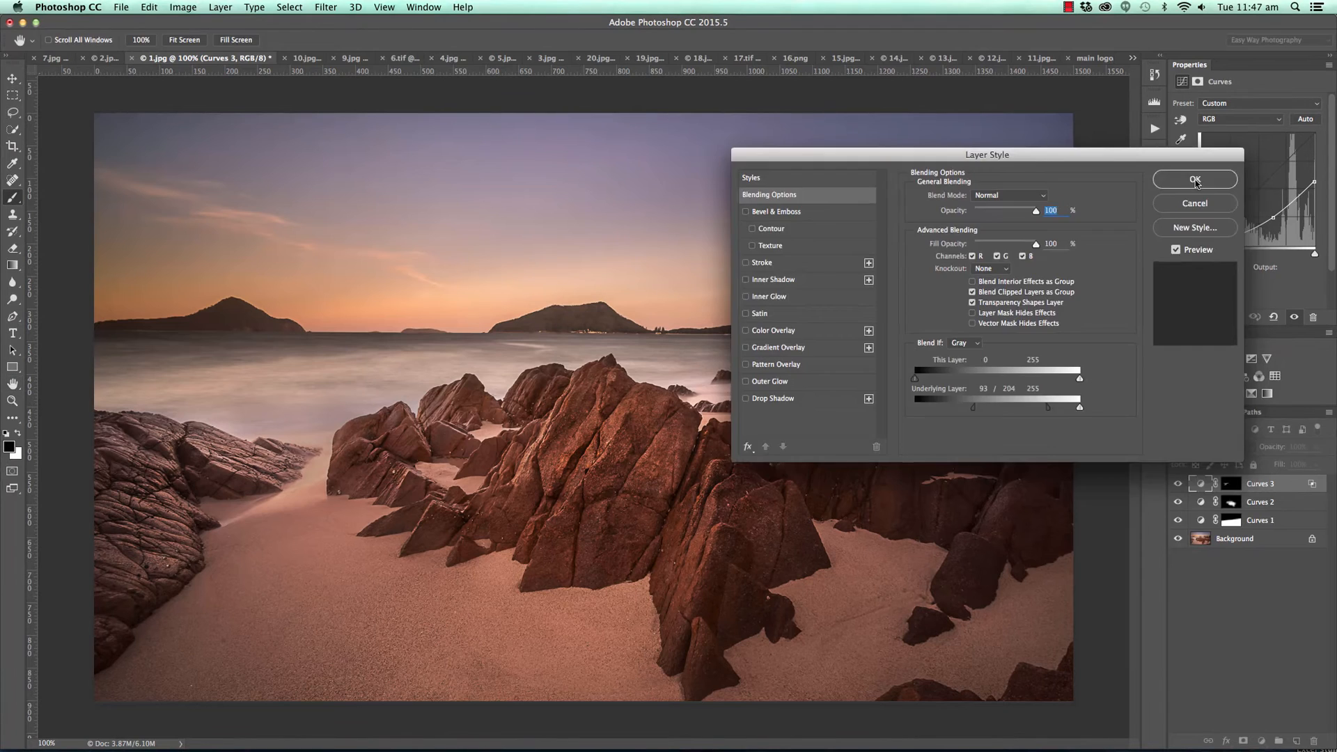
left_click(1194, 179)
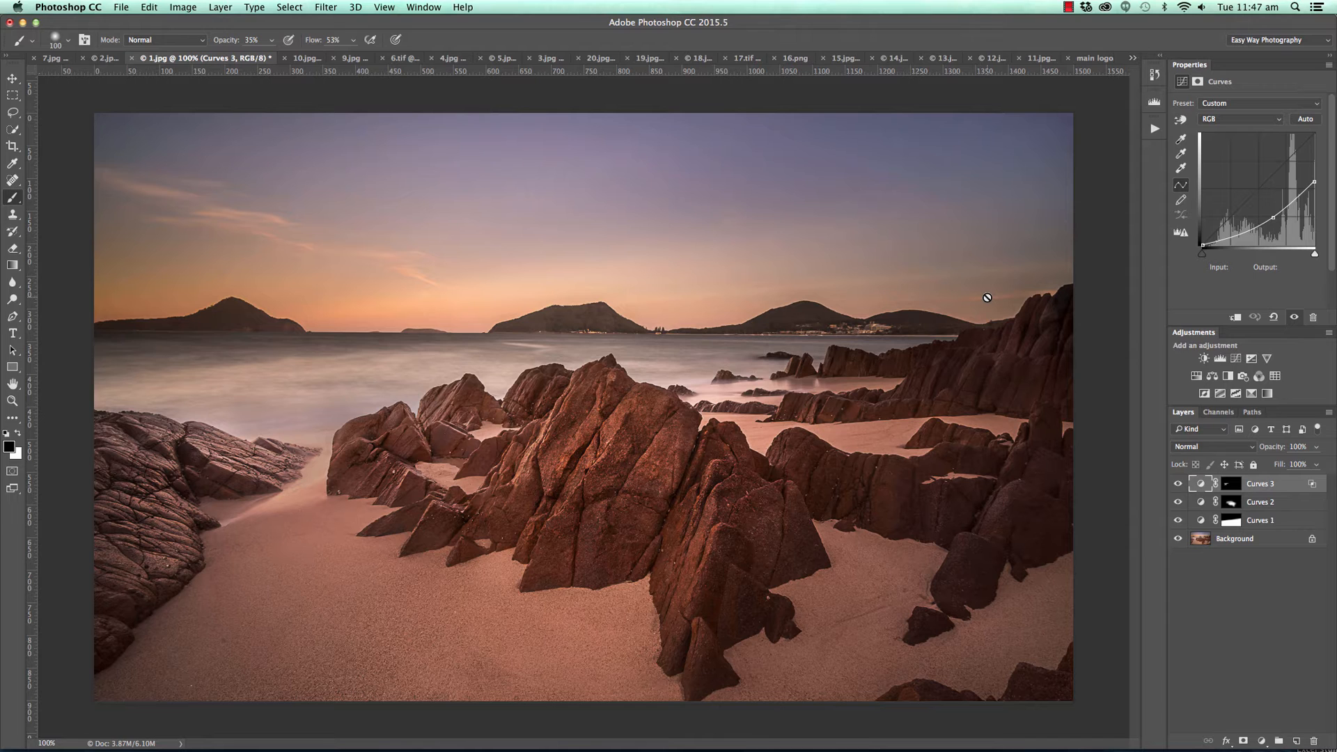
Compare the beach photo with and without its three Curves layers, and check the horizon level with a temporary horizontal guide.
left_click(1176, 540, "alt")
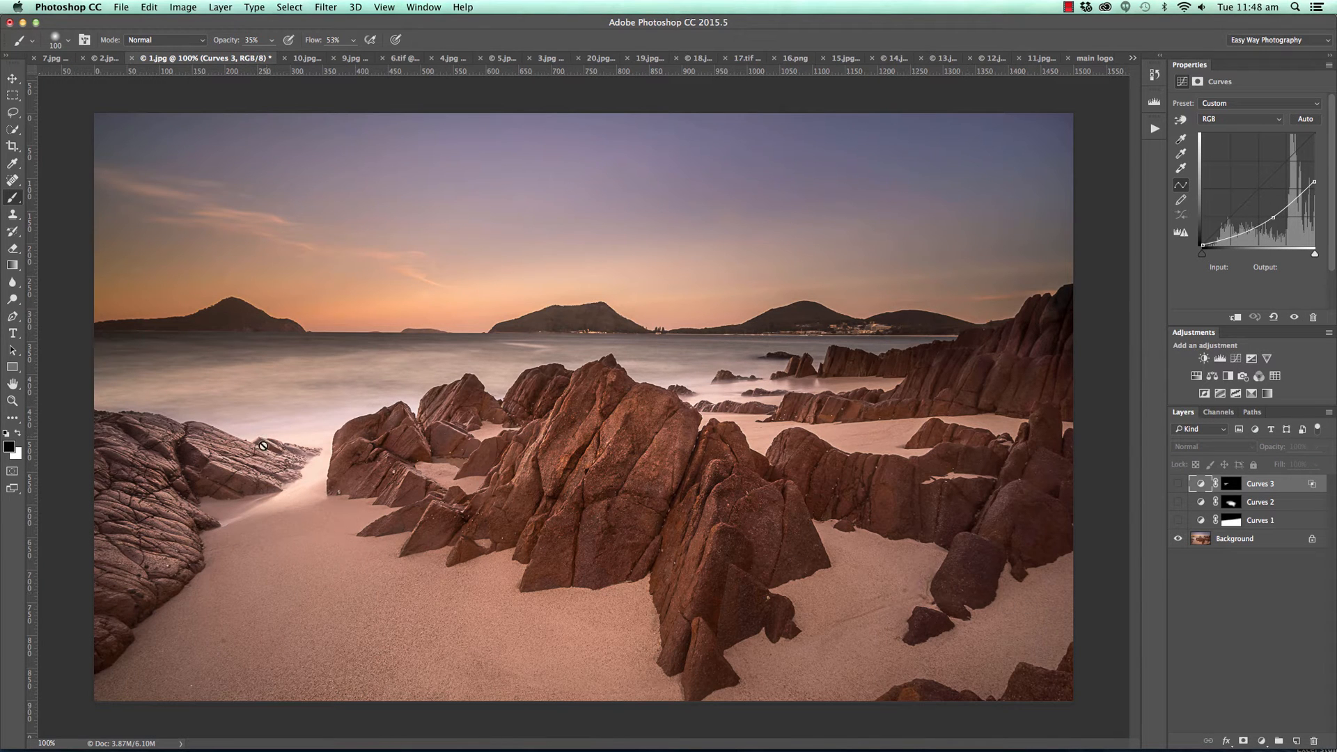
left_click(1178, 539, "alt")
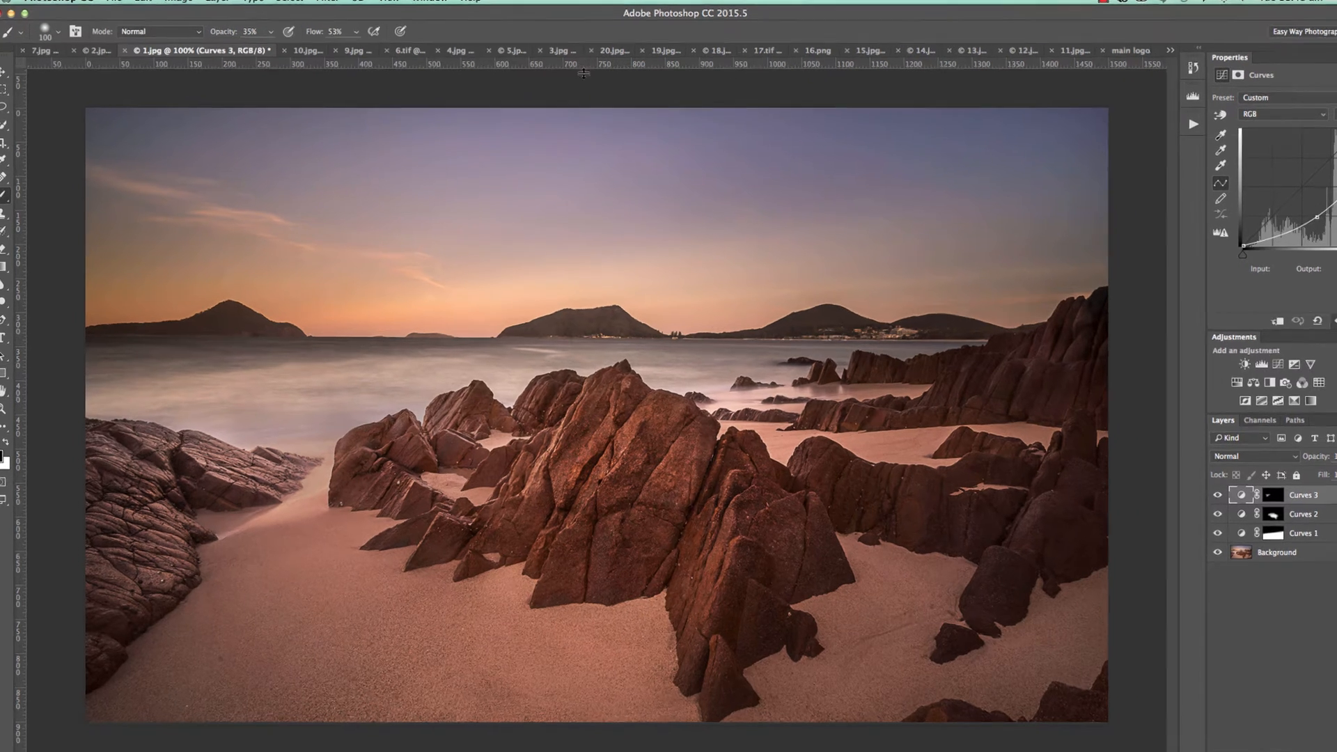
left_click_drag(583, 73, 571, 337)
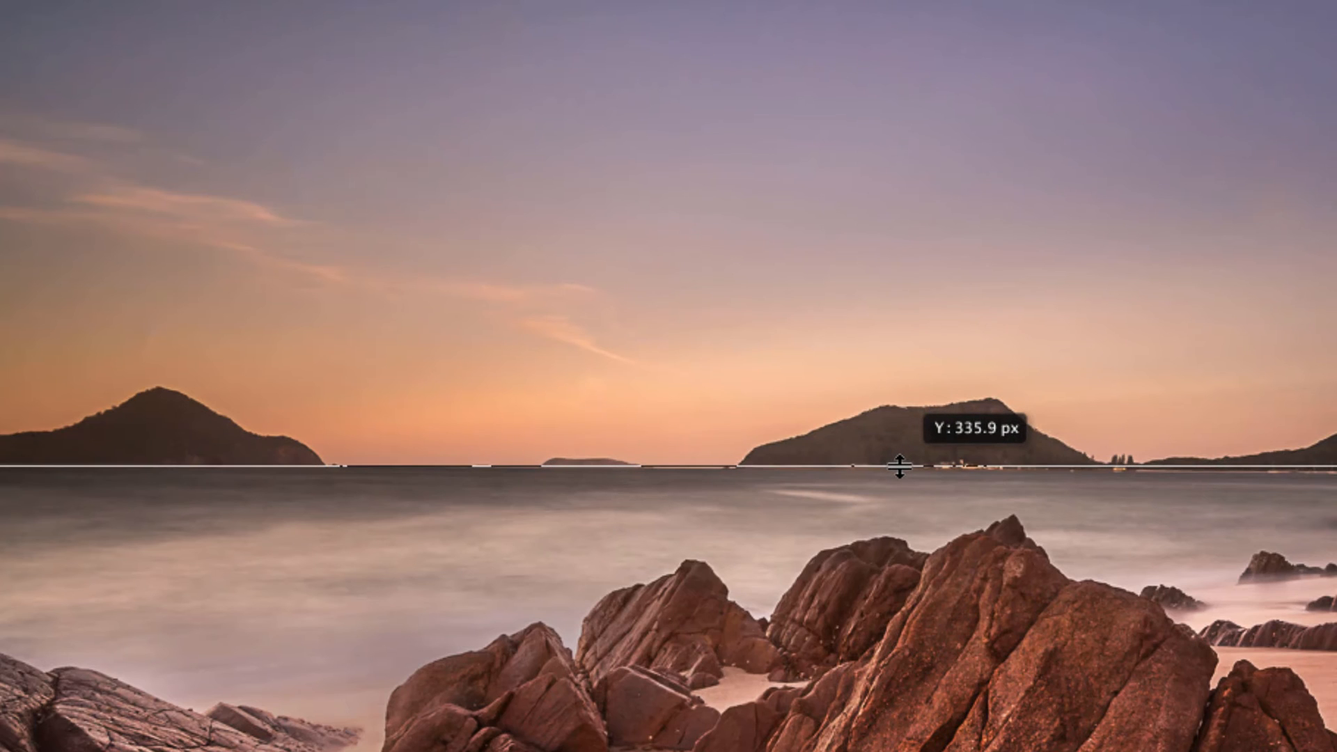
left_click_drag(899, 466, 898, 467)
left_click_drag(898, 466, 515, 72)
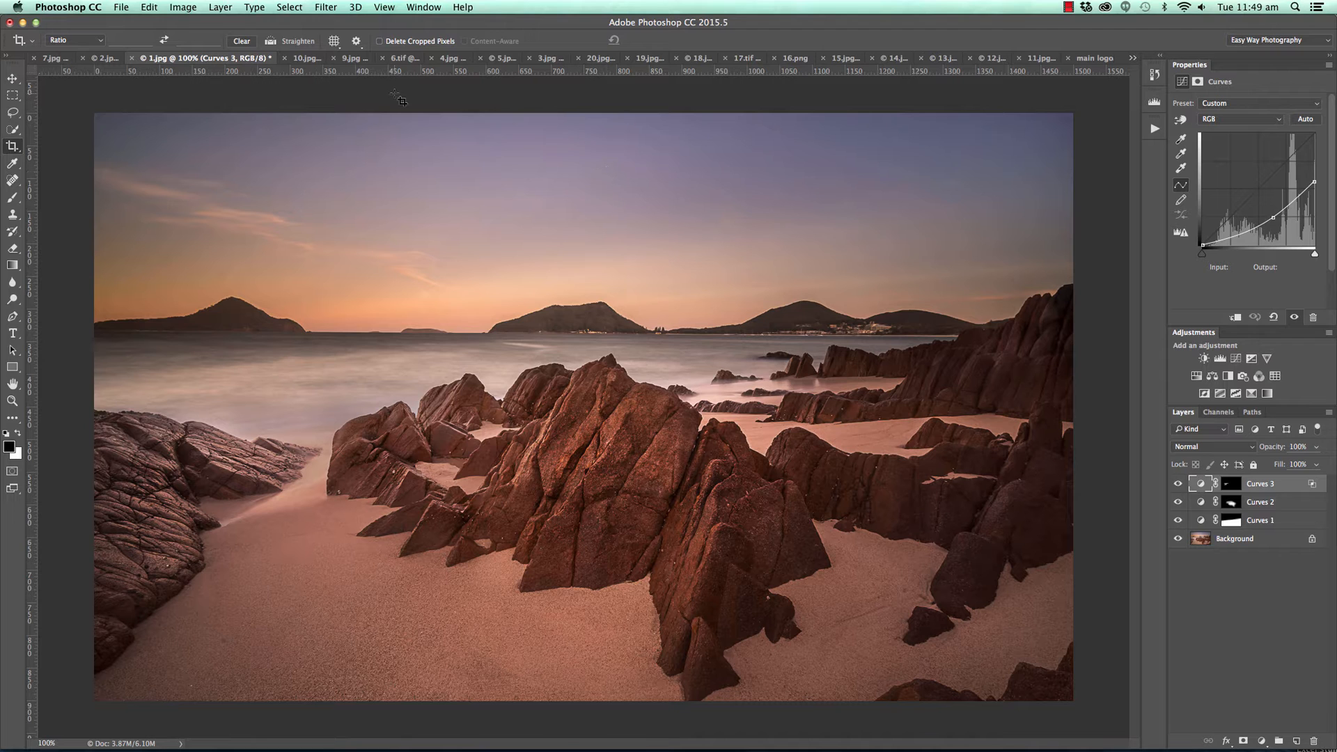
Switch to 10.jpg and check the waterline and the bridge's upper girders for level with a horizontal guide.
left_click(305, 58)
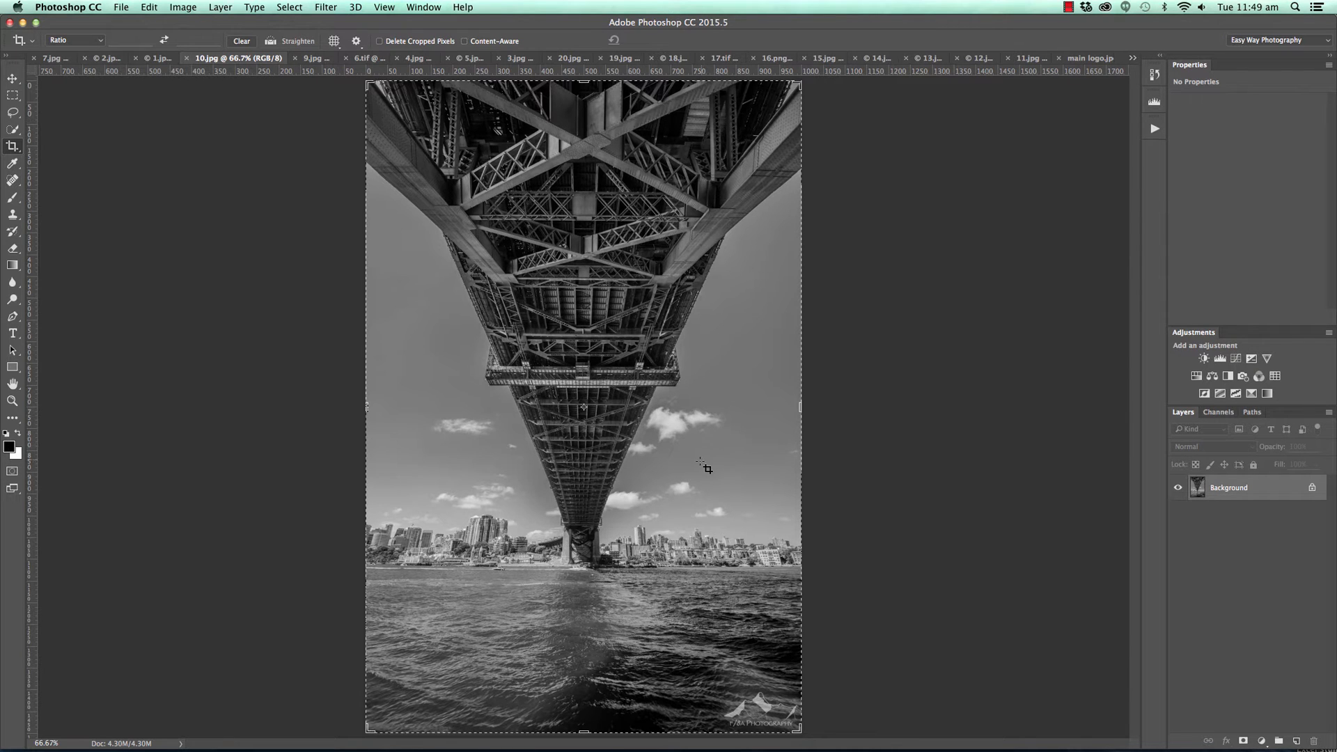
left_click(13, 78)
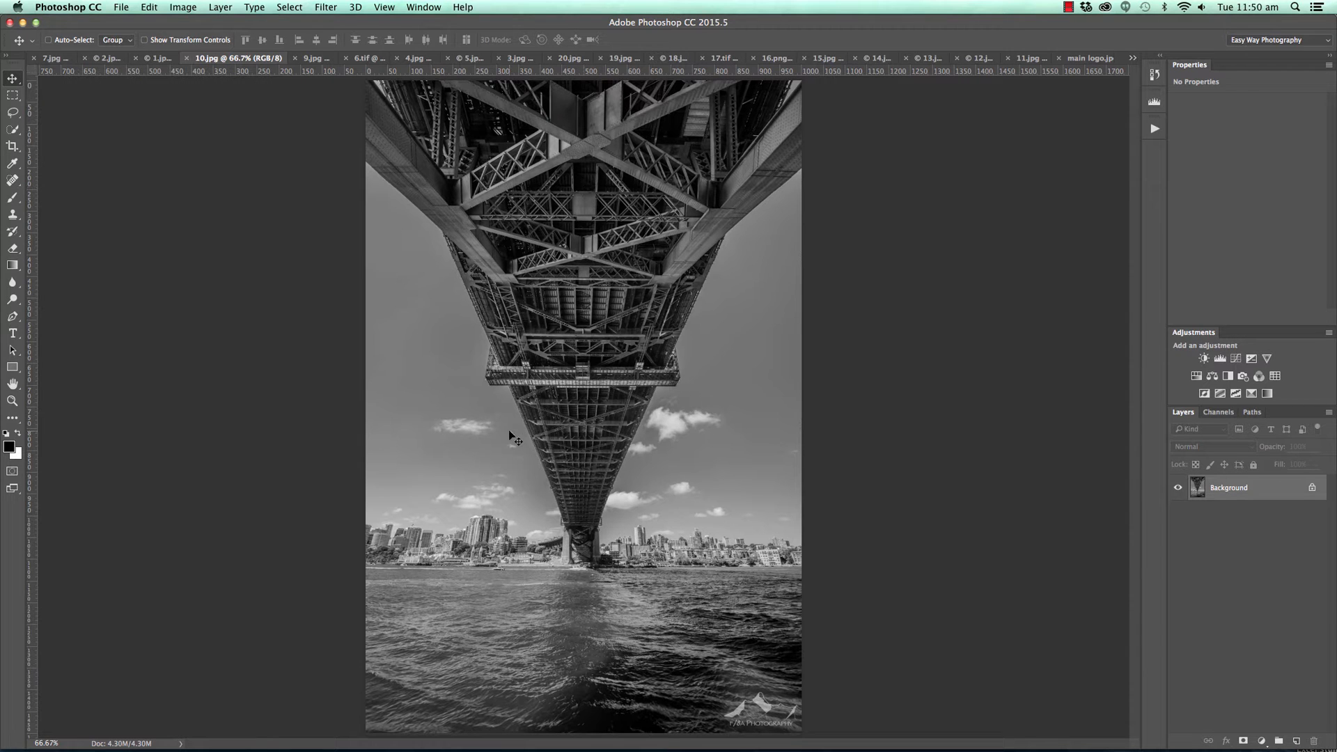
left_click_drag(494, 70, 491, 567)
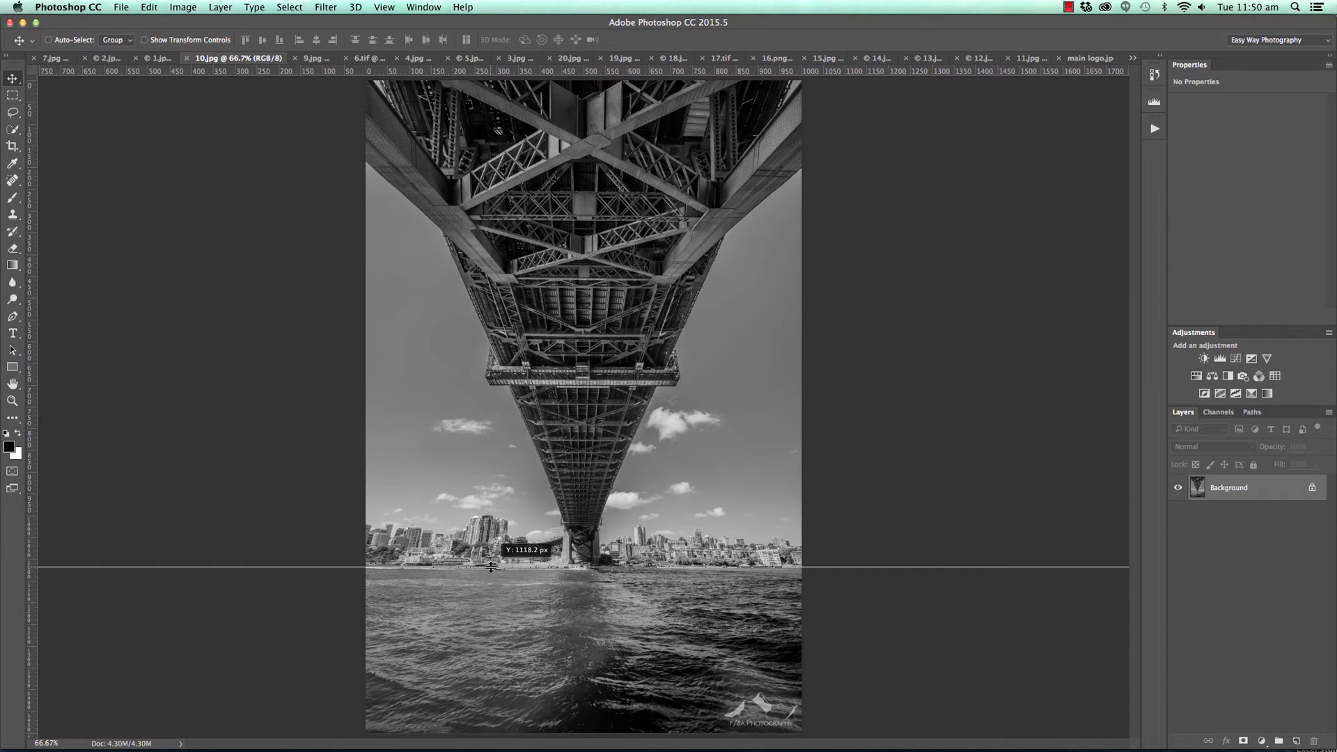
left_click_drag(491, 567, 523, 87)
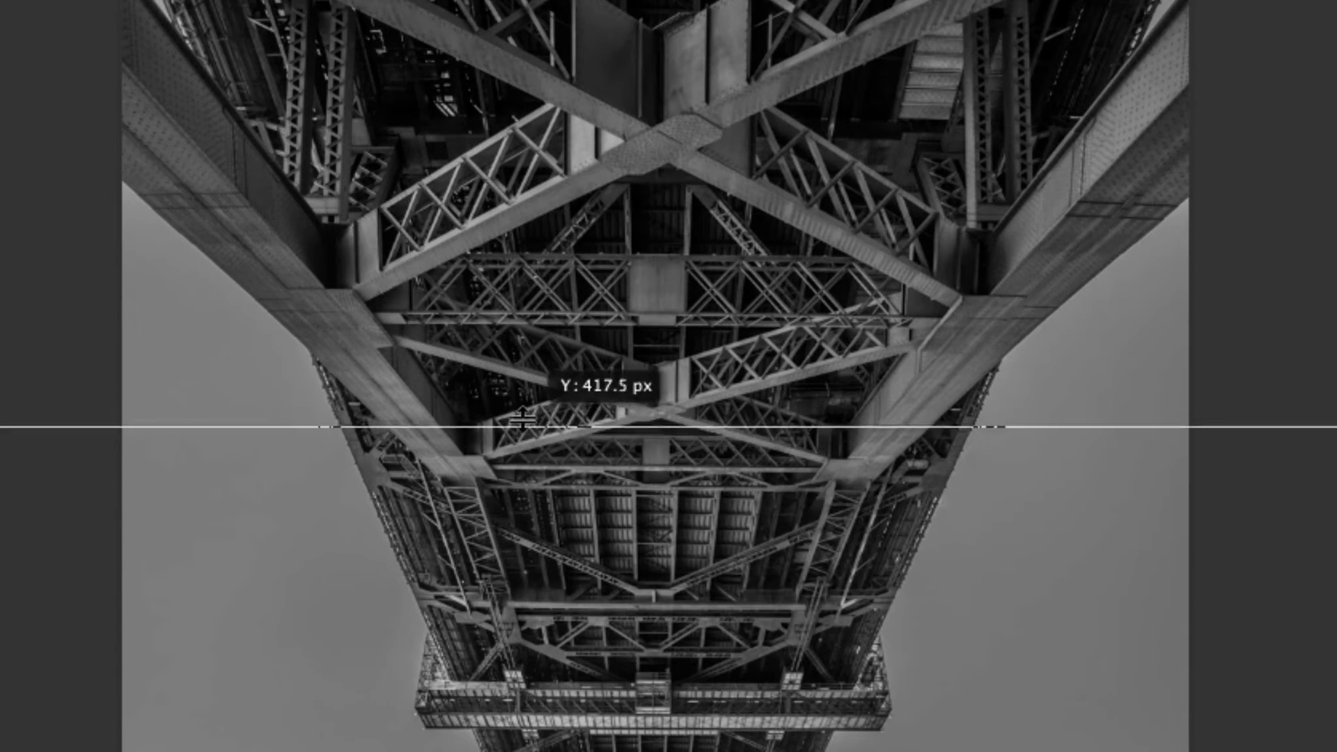
mouse_move(521, 420)
left_mouse_down()
mouse_move(528, 185)
mouse_move(497, 224)
mouse_move(496, 169)
mouse_move(494, 184)
left_mouse_up()
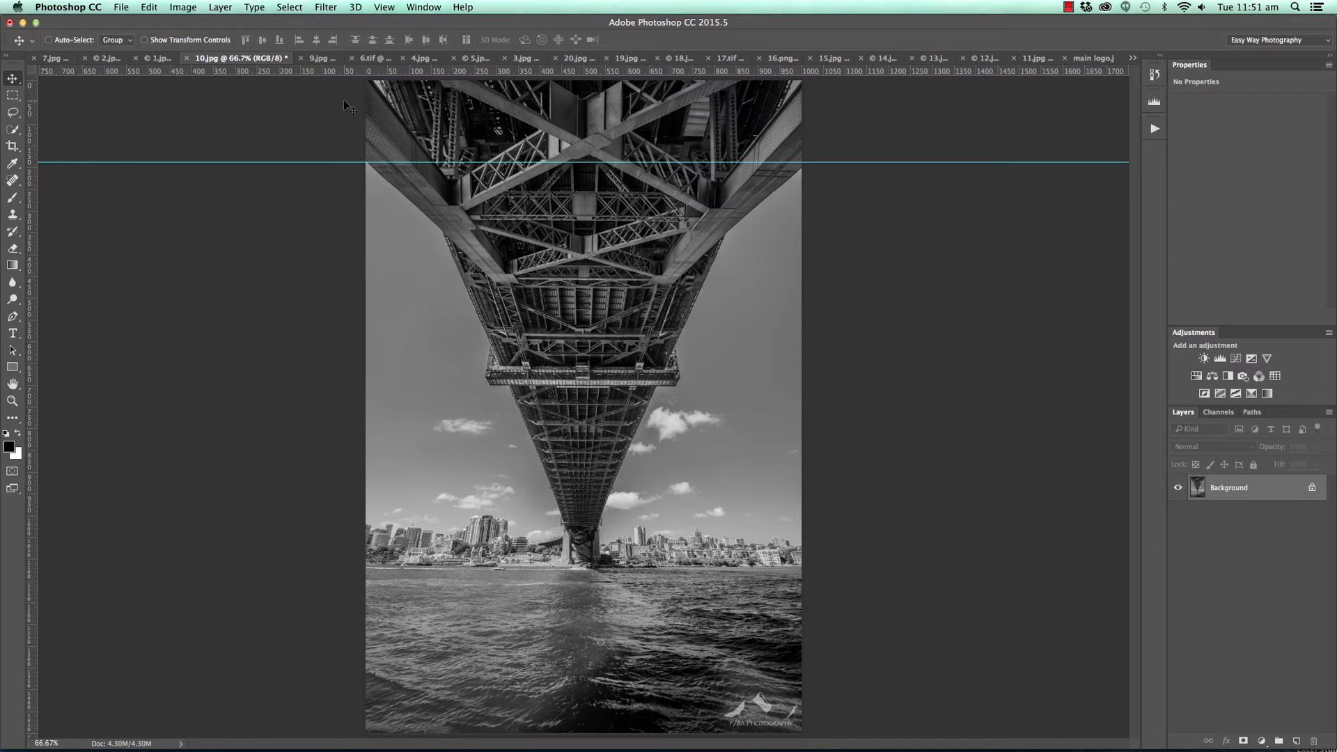
In 9.jpg, add a darkening Curves adjustment layer with a lowered white point and input 171 at output 114, and invert its mask.
left_click(323, 59)
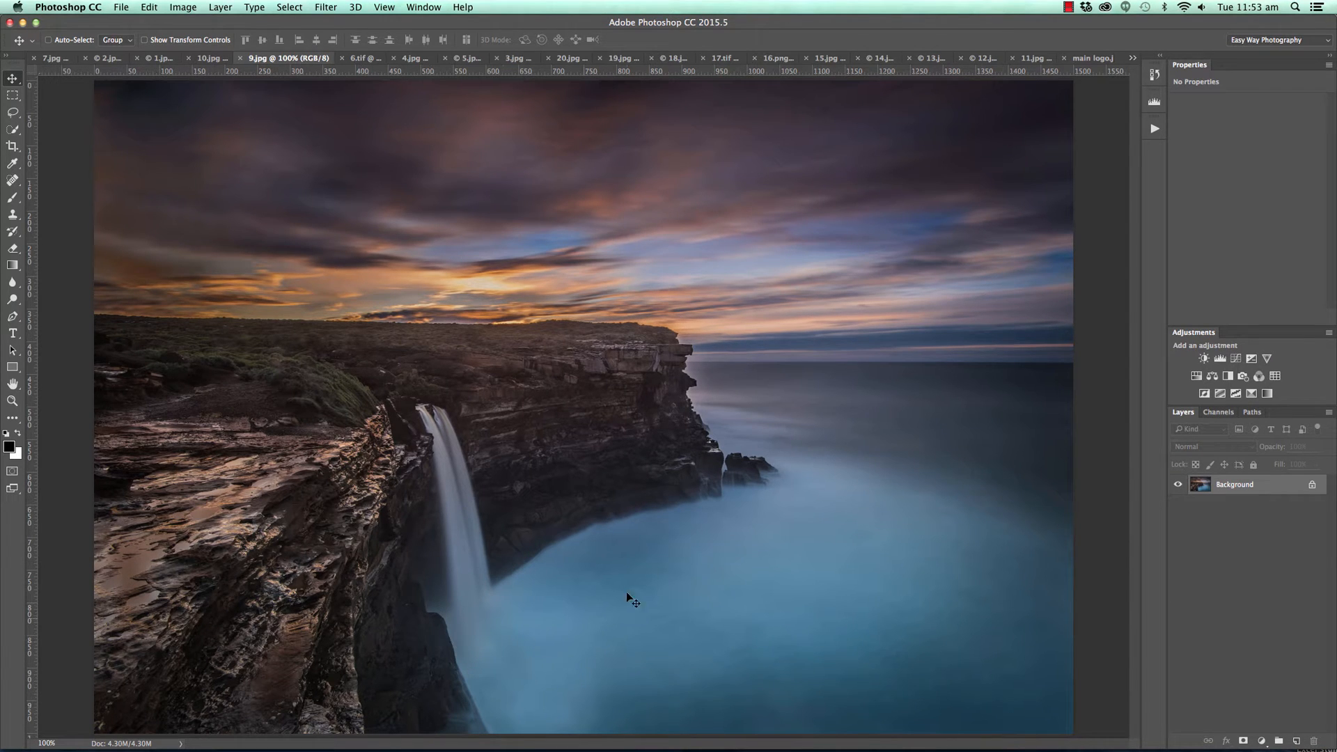
key("super+plus")
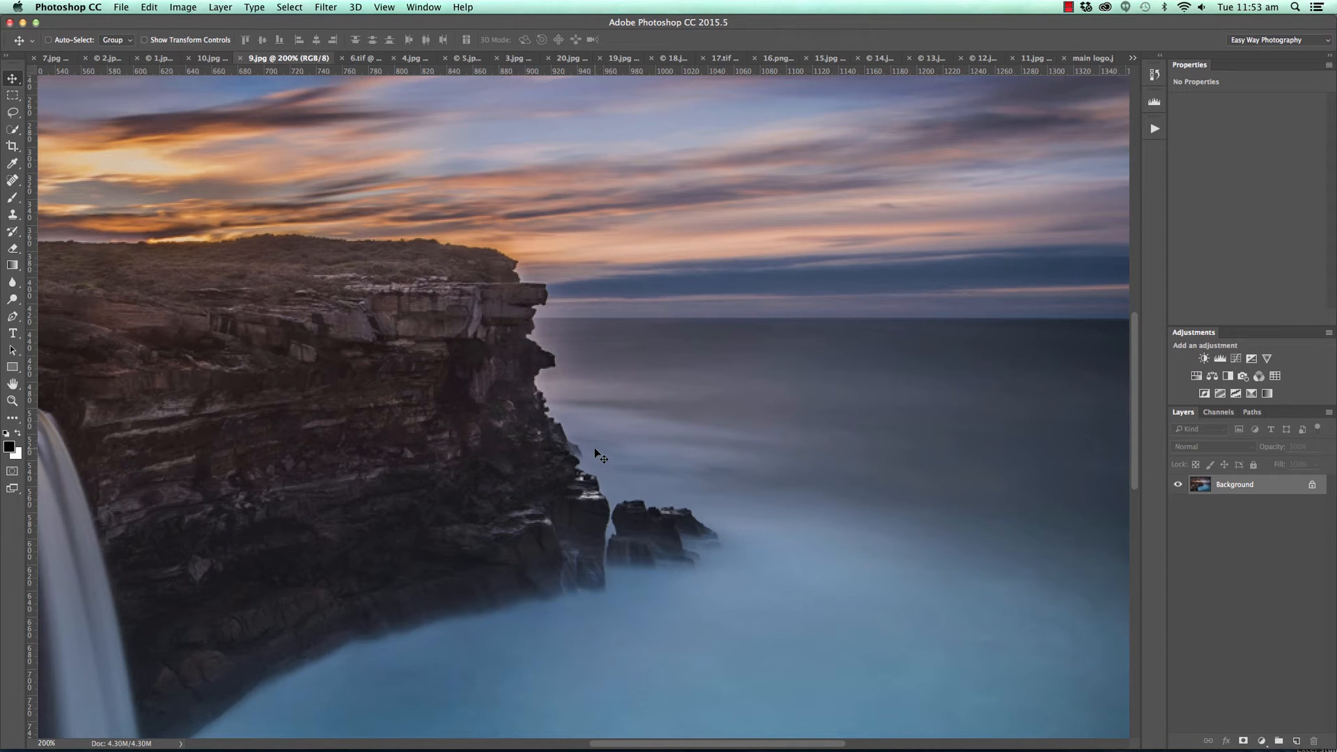
key("super+minus")
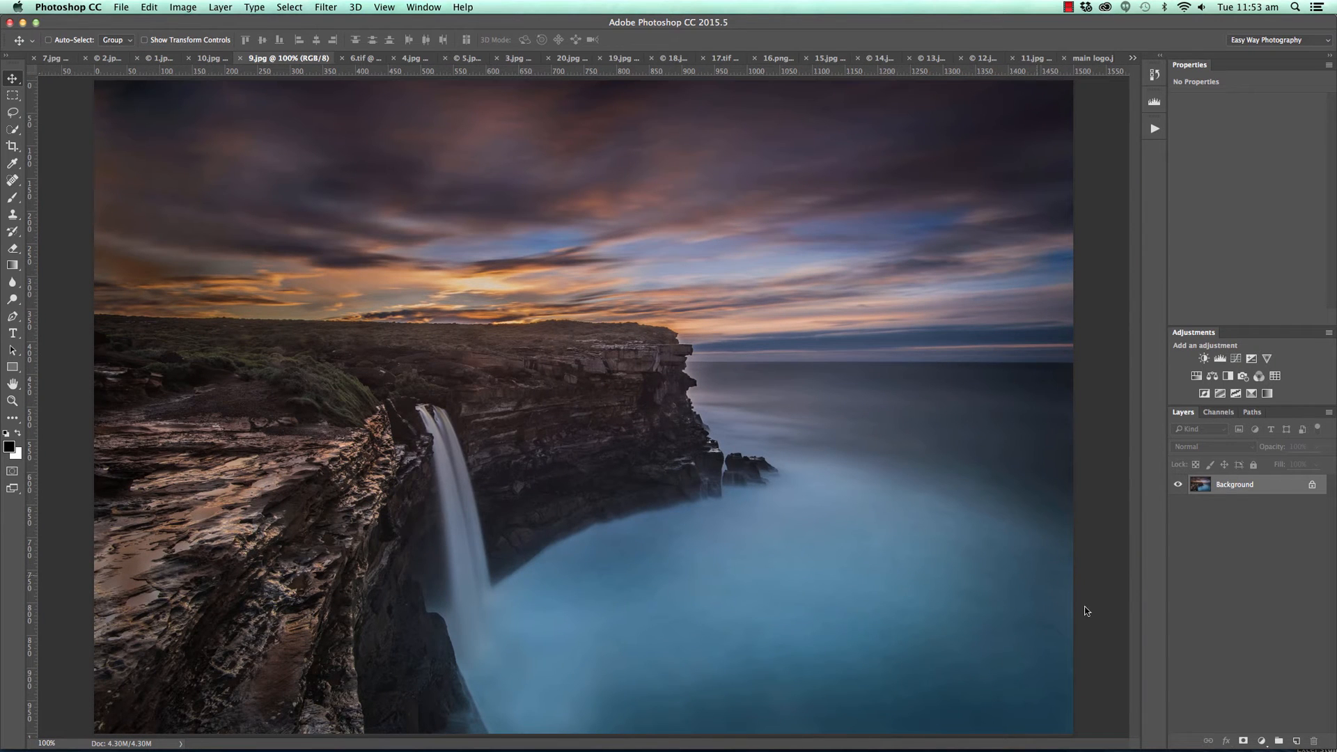
left_click(1264, 740)
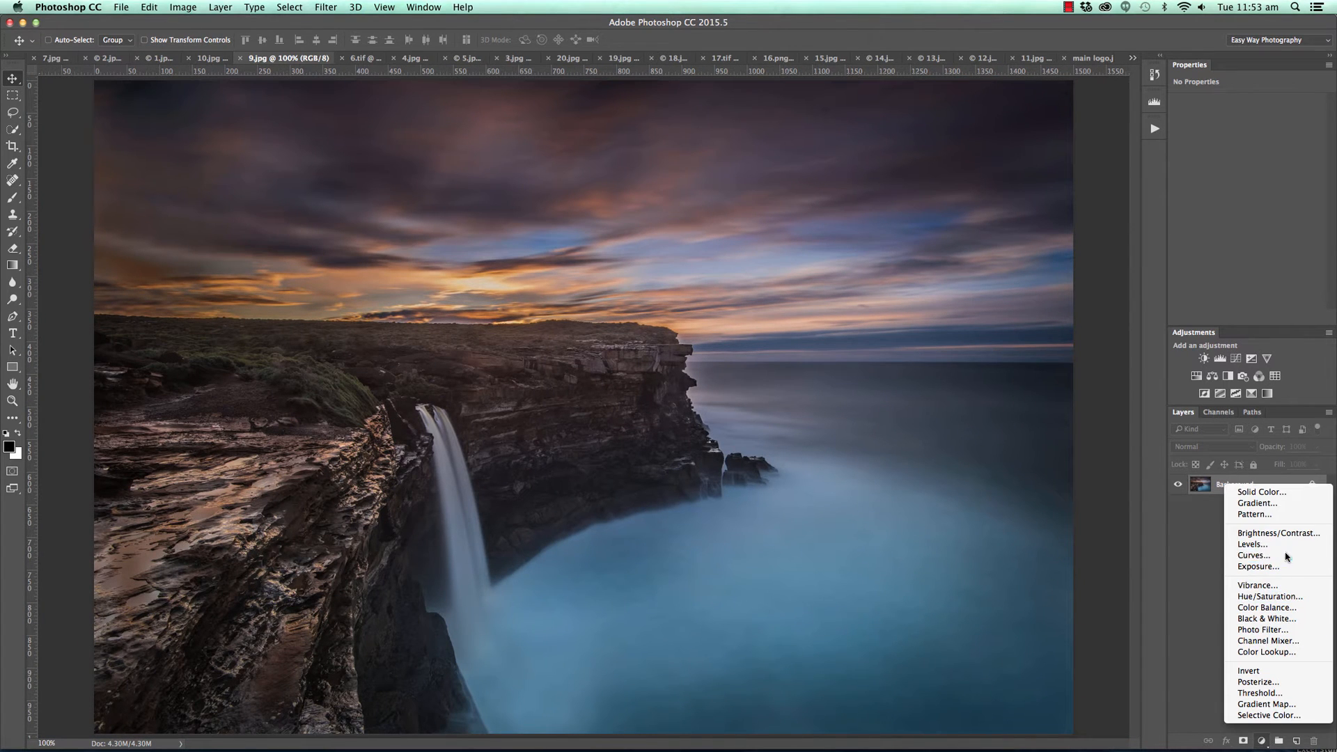
left_click(1238, 557)
left_click_drag(1313, 133, 1276, 195)
key("super+i")
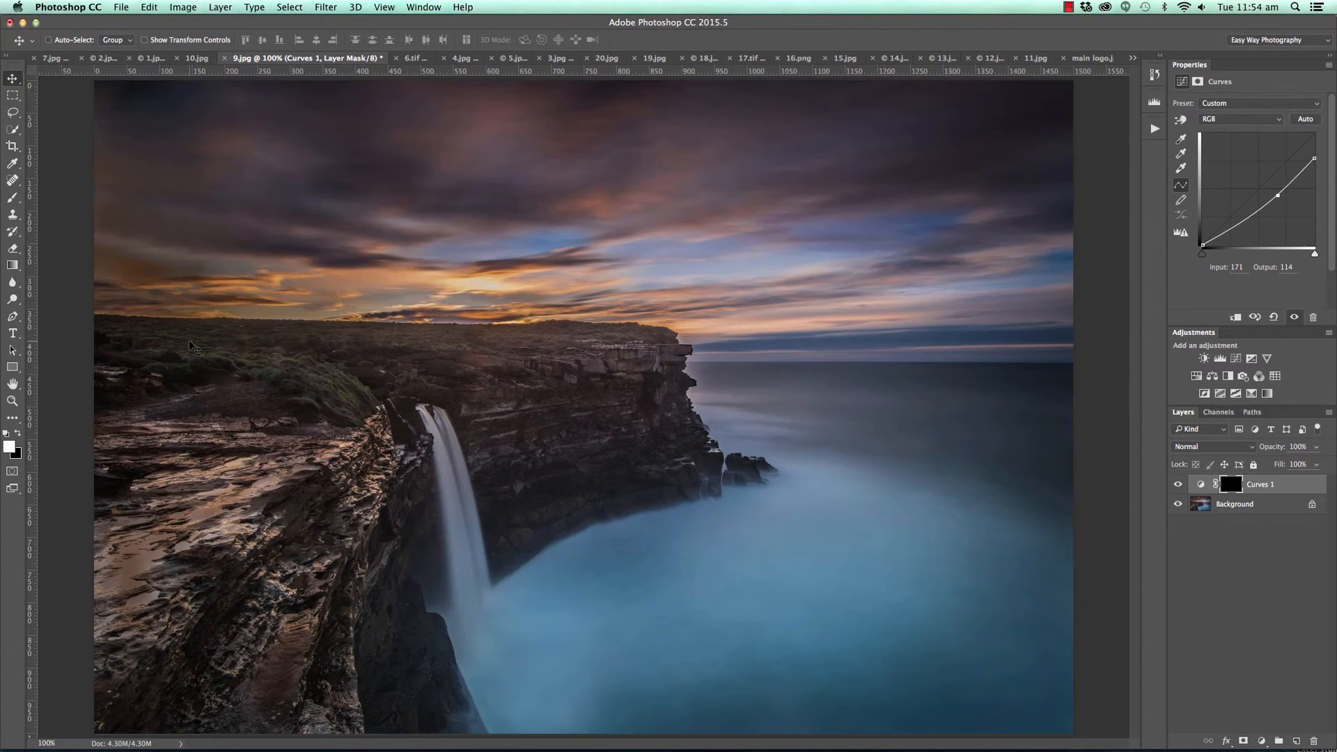
Paint white on the mask with a 200 px brush over the foreground cliff and the upper sky to darken those areas.
key("b")
key("bracketright")
key("bracketright")
key("bracketright")
mouse_move(105, 531)
left_mouse_down()
mouse_move(252, 470)
mouse_move(62, 590)
mouse_move(269, 469)
mouse_move(69, 645)
mouse_move(272, 495)
mouse_move(172, 609)
mouse_move(284, 592)
mouse_move(314, 492)
mouse_move(220, 611)
mouse_move(195, 506)
mouse_move(242, 682)
mouse_move(273, 729)
mouse_move(330, 721)
mouse_move(336, 640)
mouse_move(323, 655)
mouse_move(278, 628)
mouse_move(196, 741)
mouse_move(122, 699)
mouse_move(240, 429)
left_mouse_up()
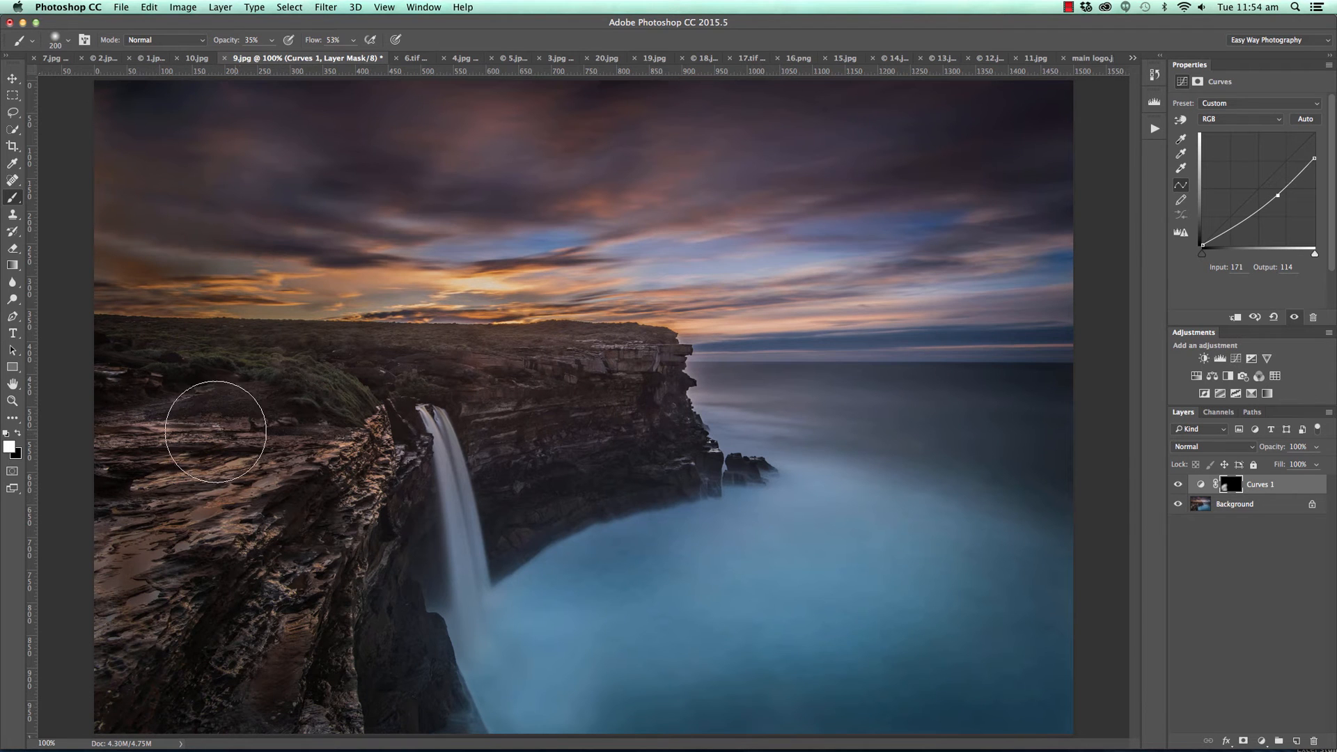
mouse_move(194, 343)
left_mouse_down()
mouse_move(474, 330)
mouse_move(424, 334)
mouse_move(680, 348)
mouse_move(116, 320)
mouse_move(48, 366)
mouse_move(83, 335)
mouse_move(649, 347)
mouse_move(546, 380)
mouse_move(515, 406)
mouse_move(607, 412)
mouse_move(536, 439)
mouse_move(518, 433)
mouse_move(499, 374)
mouse_move(534, 515)
mouse_move(663, 400)
mouse_move(661, 366)
mouse_move(712, 510)
mouse_move(490, 504)
mouse_move(371, 546)
mouse_move(391, 450)
mouse_move(288, 683)
mouse_move(353, 688)
mouse_move(357, 728)
left_mouse_up()
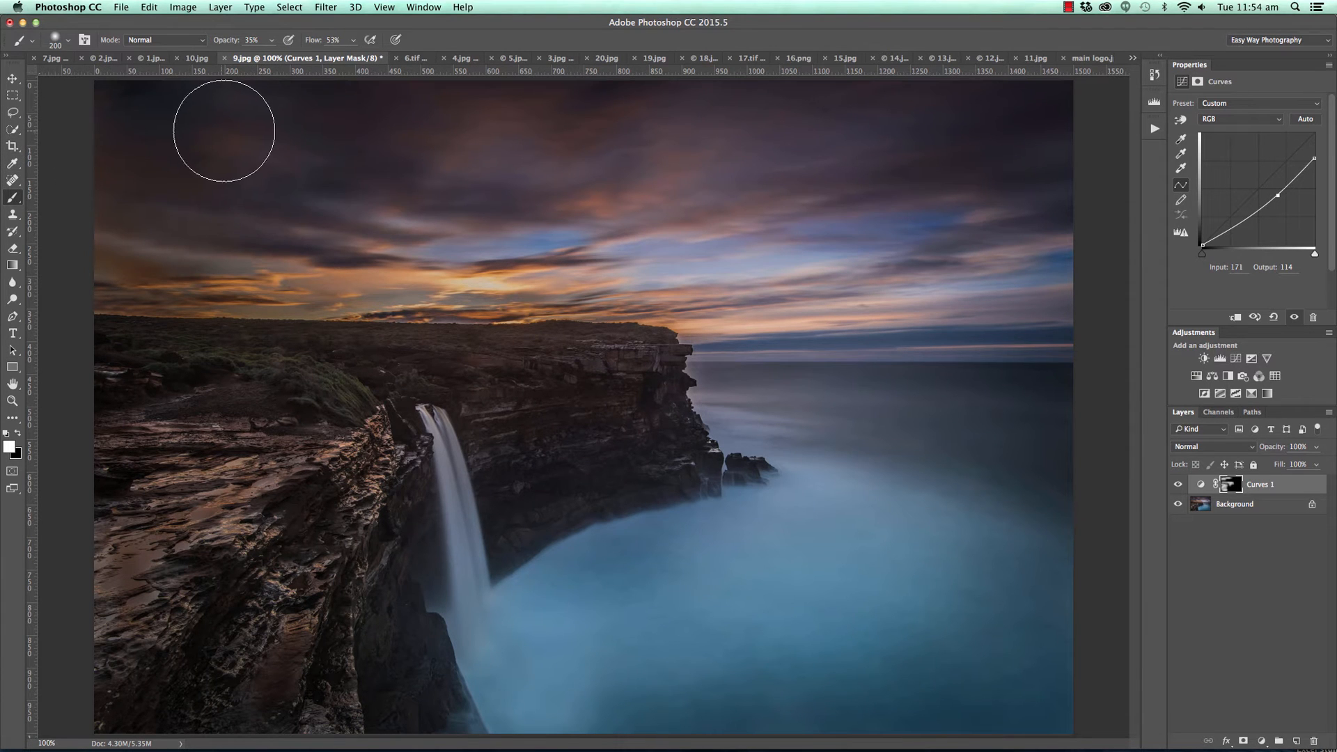
mouse_move(653, 111)
left_mouse_down()
mouse_move(836, 101)
mouse_move(604, 122)
mouse_move(821, 139)
mouse_move(896, 121)
mouse_move(634, 172)
mouse_move(737, 159)
mouse_move(815, 125)
left_mouse_up()
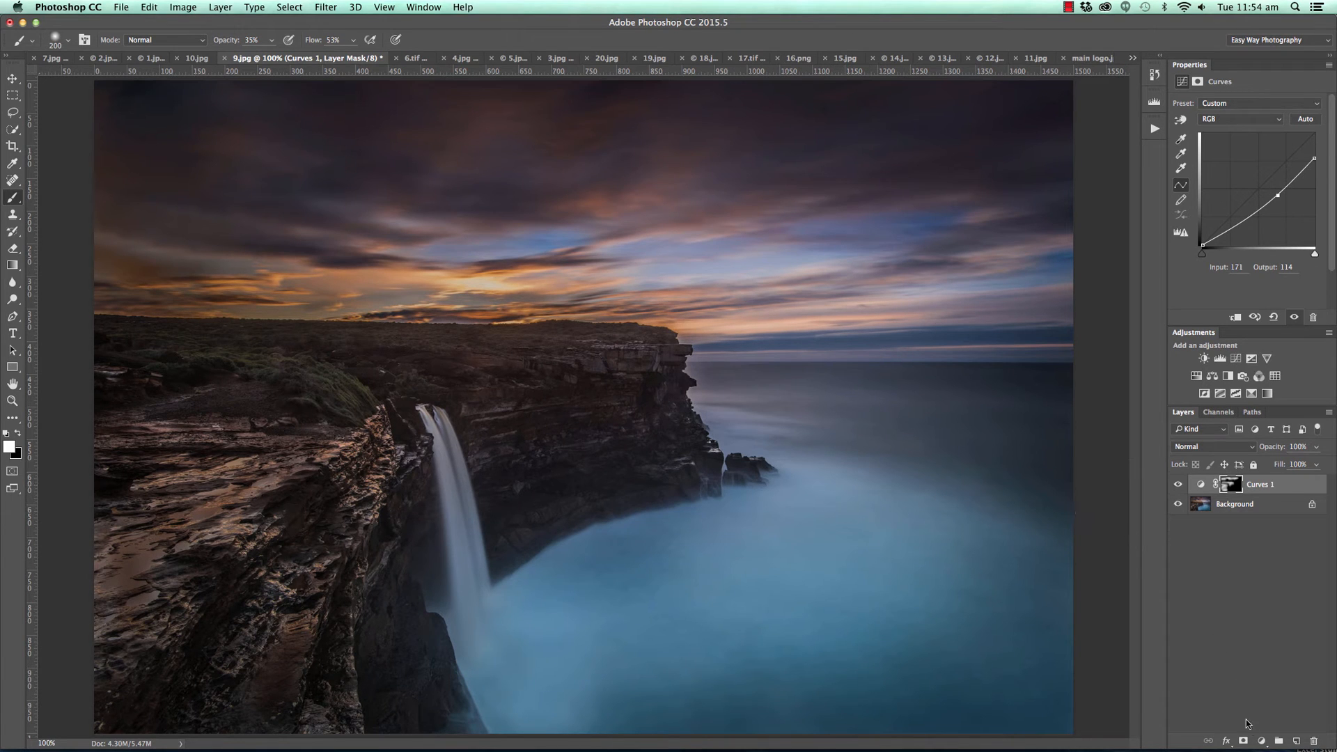
Add a second Curves adjustment layer that brightens the midtones and highlights, with input 75 at output 87, and invert its mask.
left_click(1264, 742)
left_click(1235, 560)
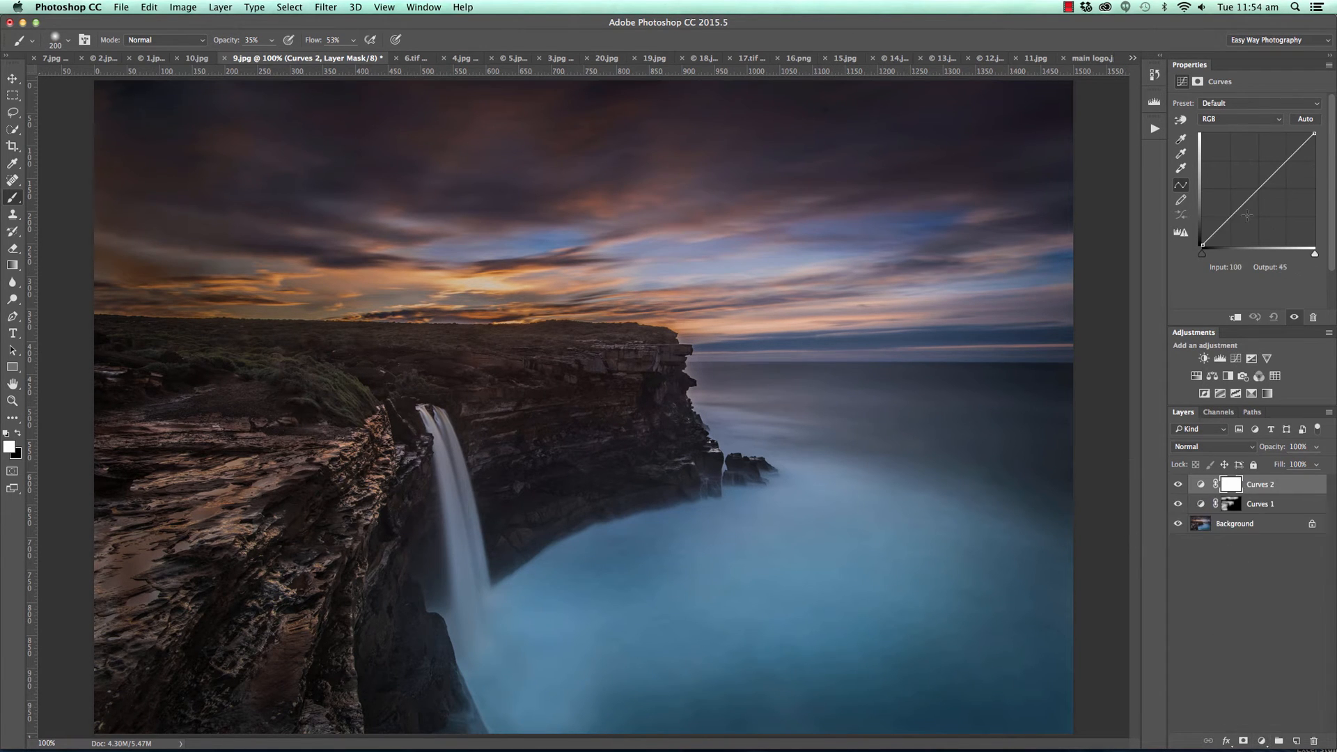
left_click(1180, 119)
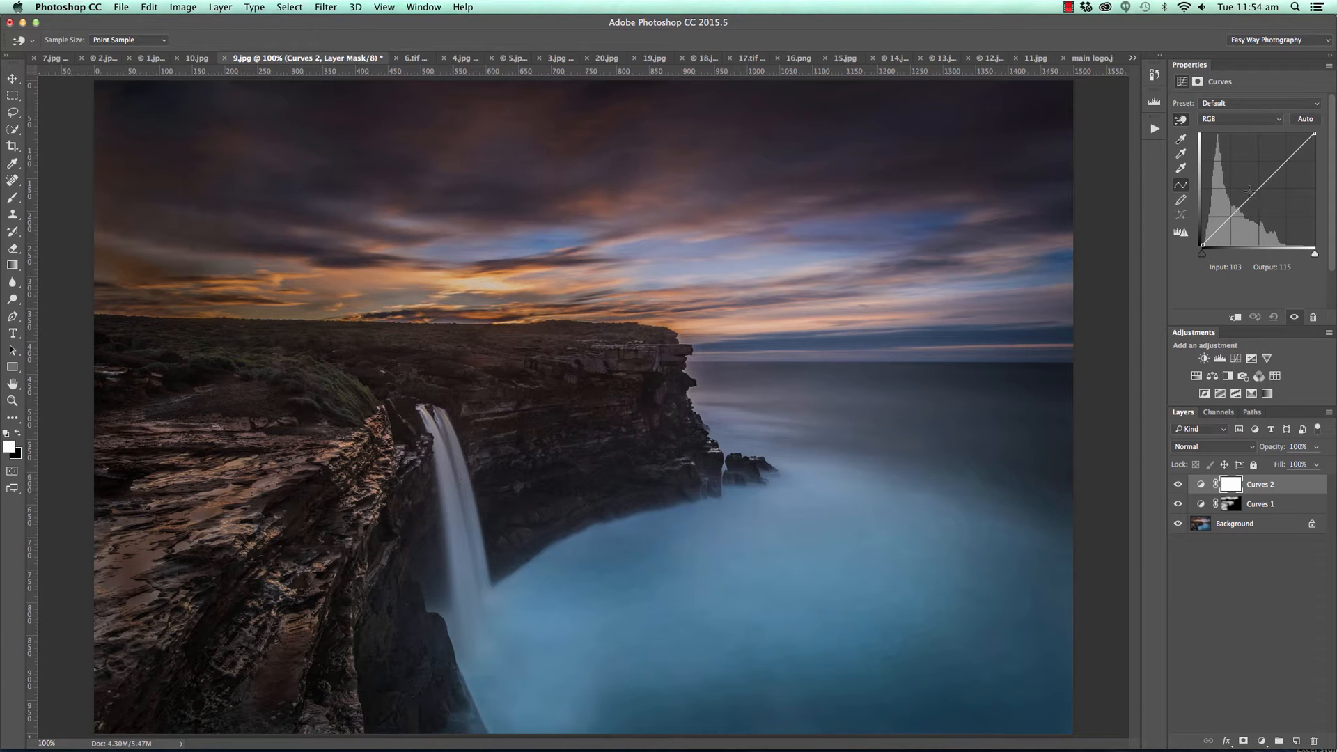
left_click_drag(1256, 191, 1234, 207)
left_click(1232, 206)
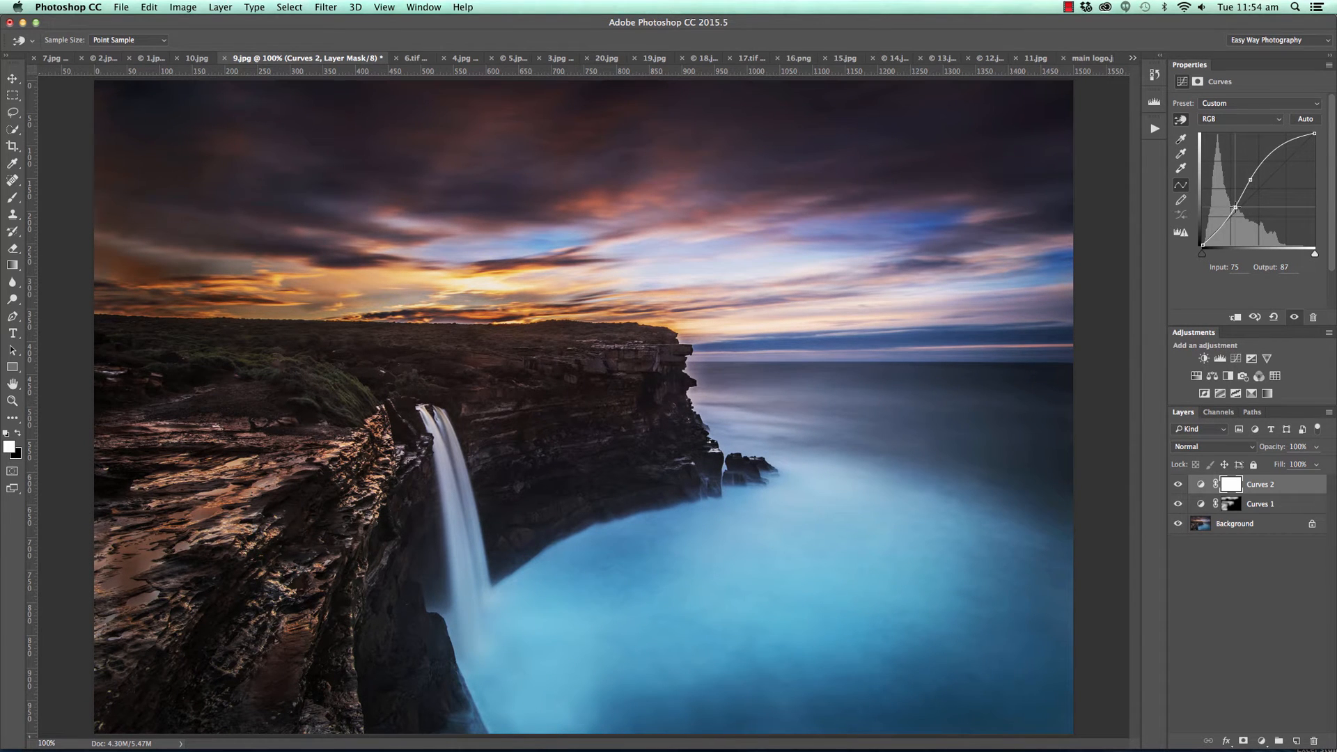
key("super+i")
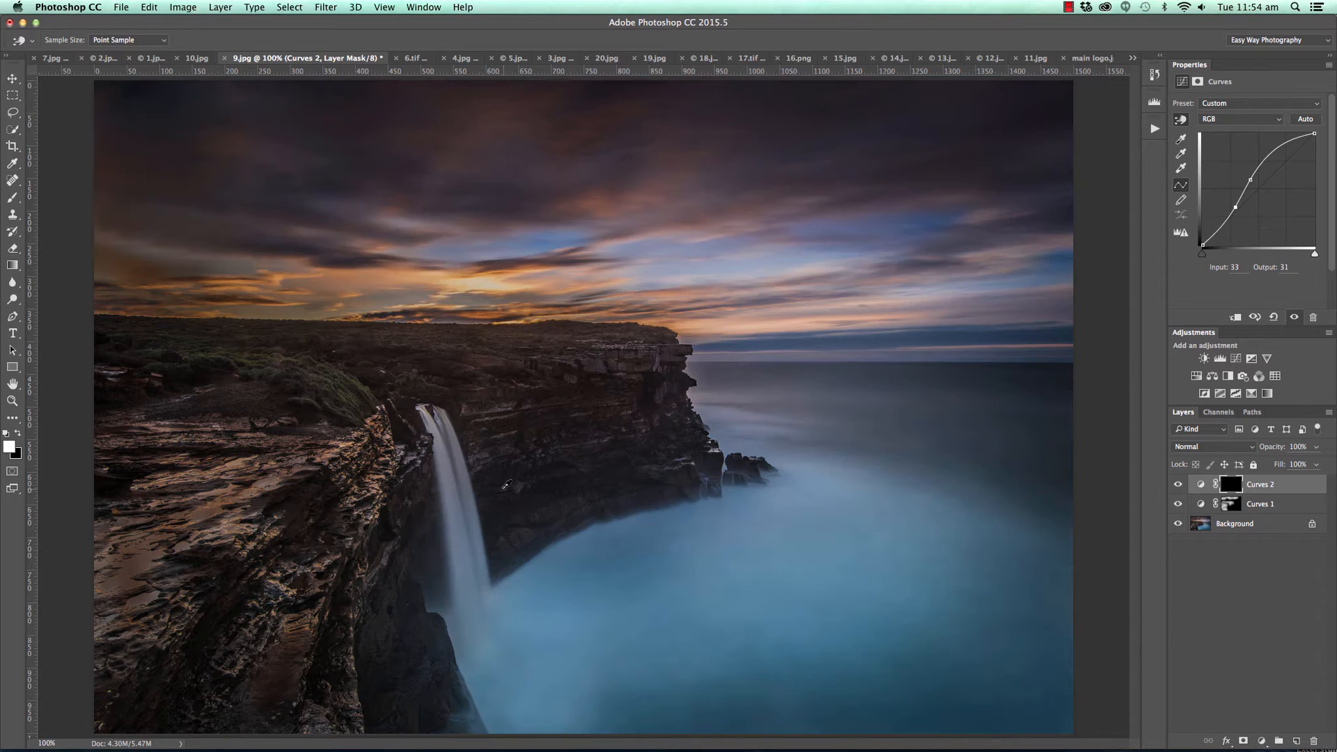
Paint the brightening onto the waterfall and the water below it, and hide both Curves layers to compare with the original.
key("b")
mouse_move(473, 564)
left_mouse_down()
mouse_move(448, 441)
mouse_move(462, 477)
mouse_move(596, 558)
mouse_move(503, 729)
mouse_move(696, 570)
mouse_move(488, 601)
mouse_move(468, 508)
mouse_move(462, 537)
mouse_move(519, 679)
left_mouse_up()
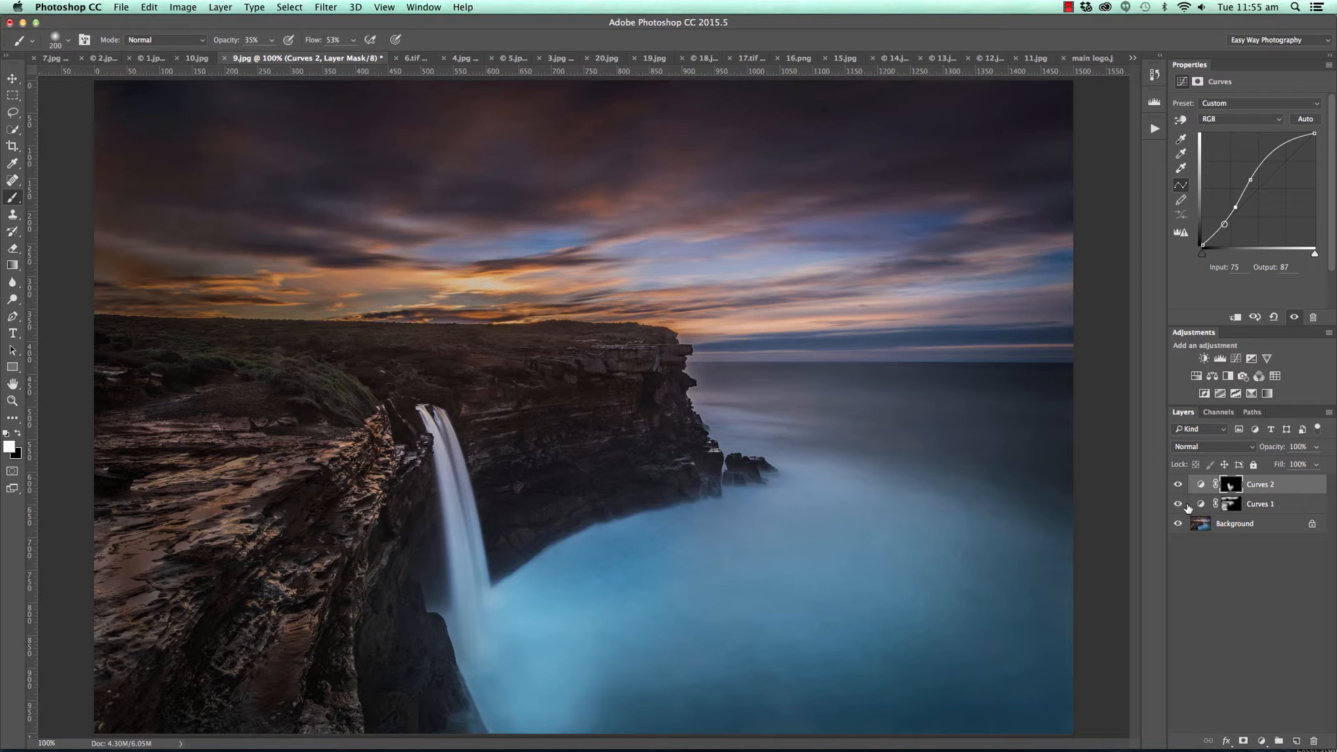
left_click(1177, 524, "alt")
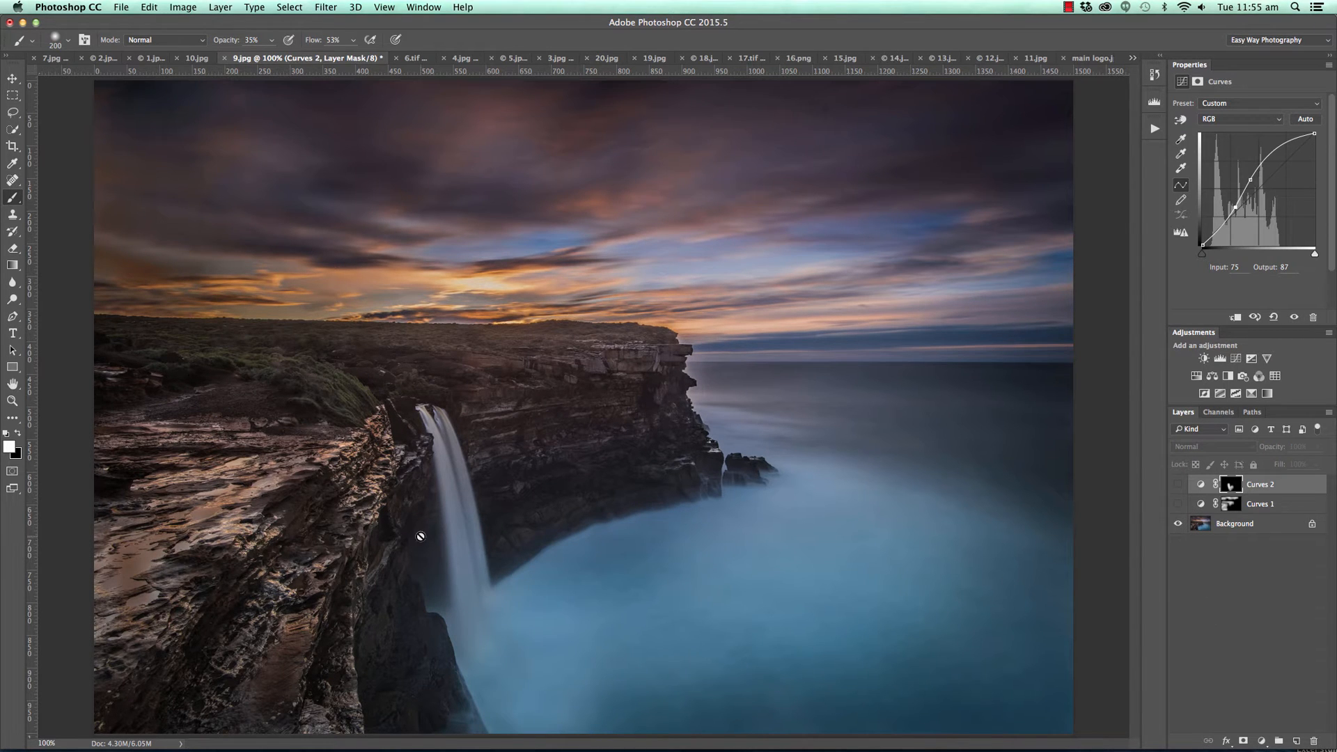
Show both Curves layers of 9.jpg again and switch to the 6.tif document.
left_click(1179, 524, "alt")
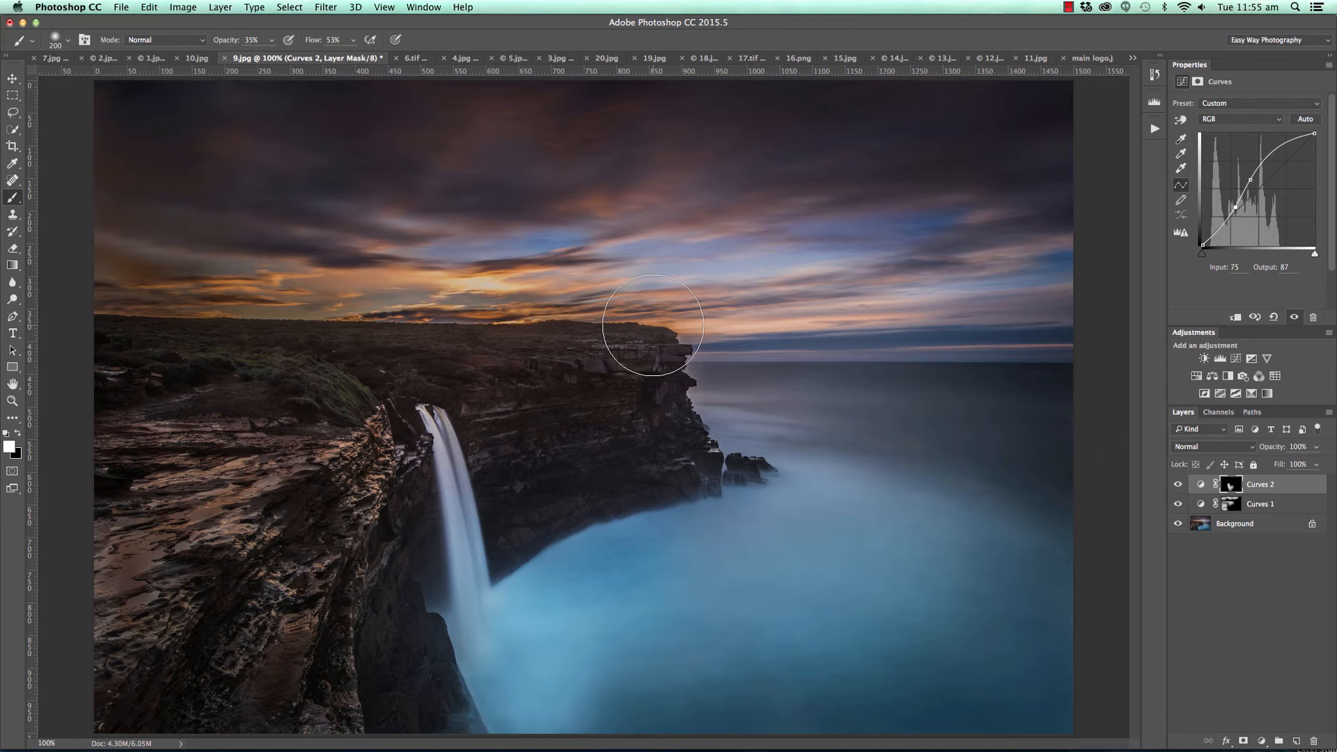
left_click(415, 58)
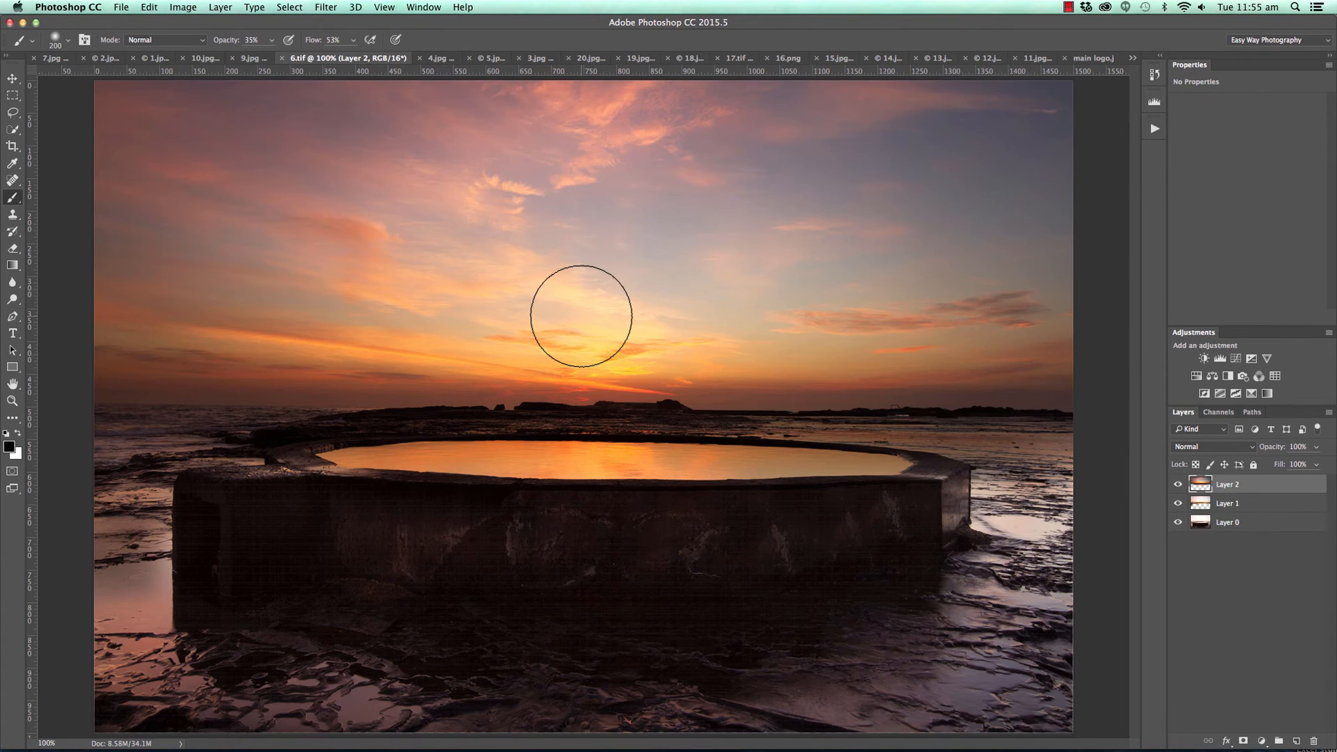
Check the horizon of 6.tif against a temporary horizontal guide placed along the sea line, and remove the guide.
left_click(12, 78)
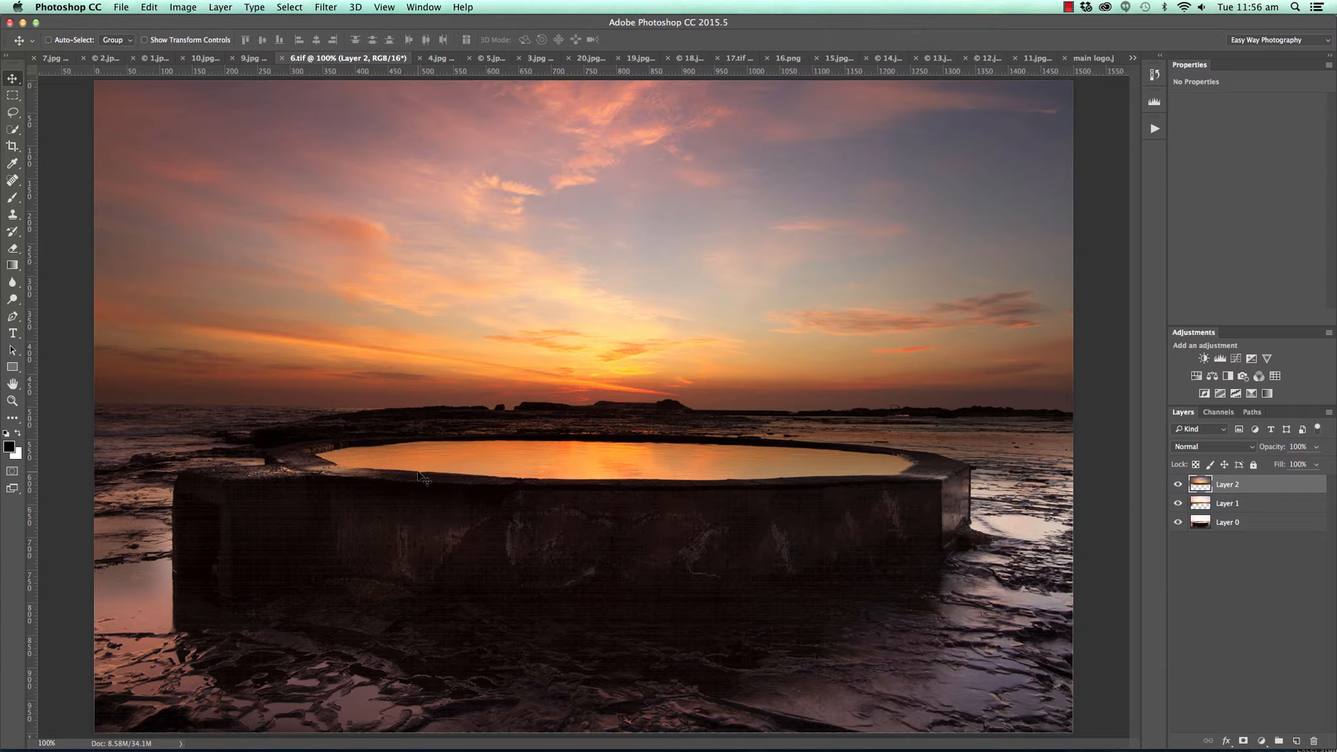
left_click_drag(314, 71, 305, 407)
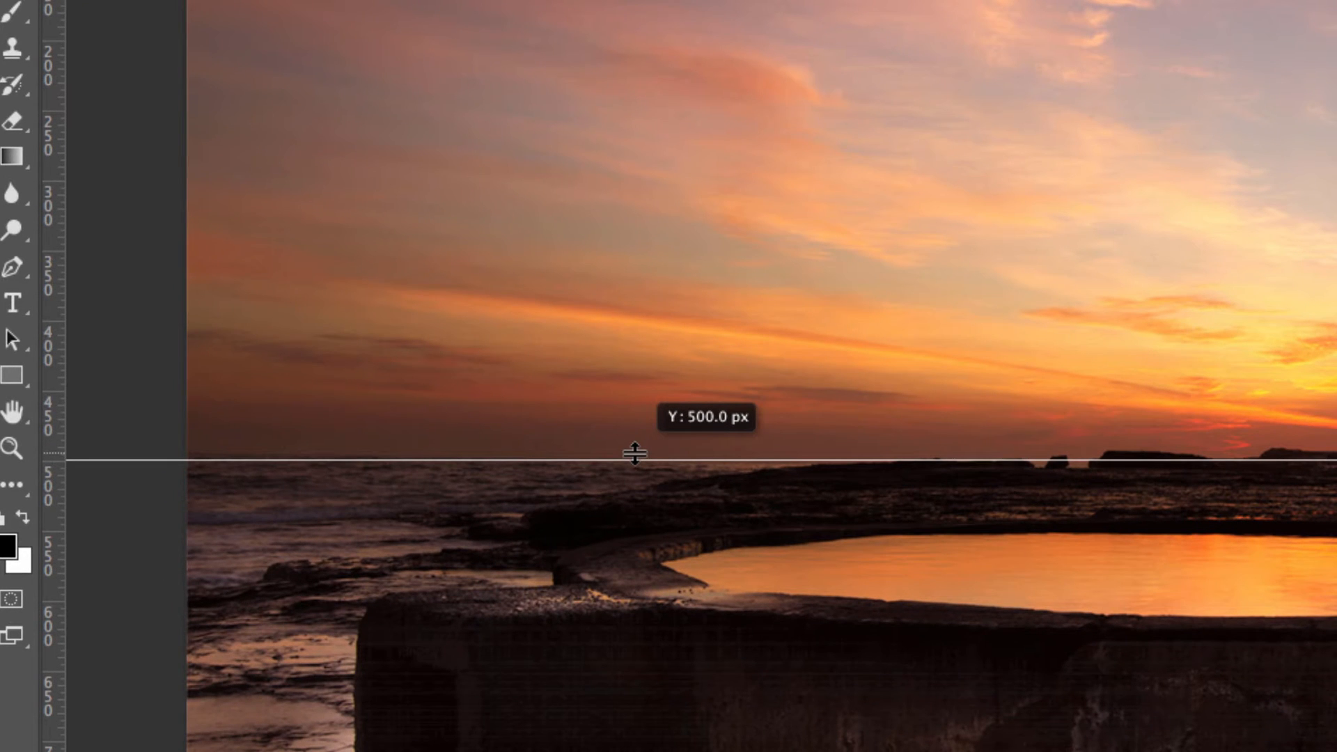
left_click_drag(634, 453, 734, 0)
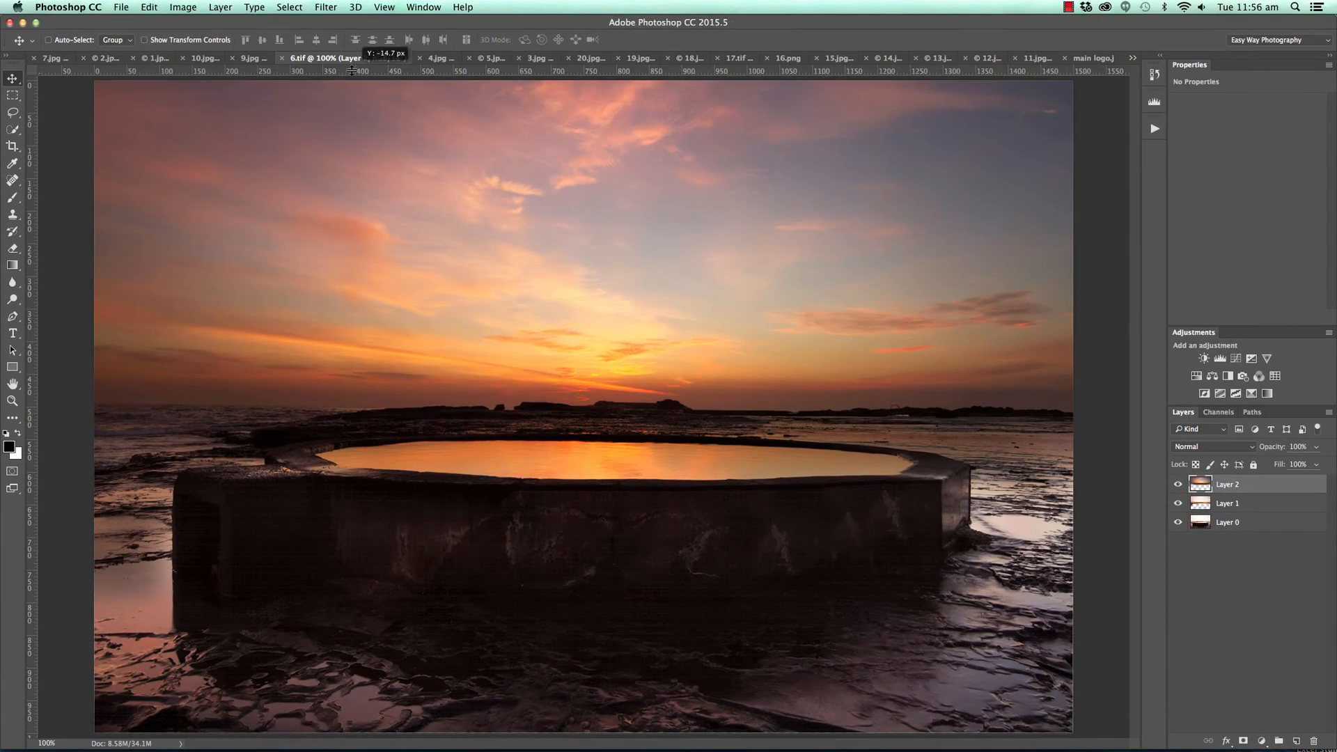
left_click_drag(352, 71, 352, 71)
mouse_move(382, 71)
left_mouse_down()
mouse_move(373, 411)
mouse_move(385, 66)
left_mouse_up()
Hide Layer 1 and Layer 2 and show them one after the other to compare the blended exposures.
left_click(1258, 742)
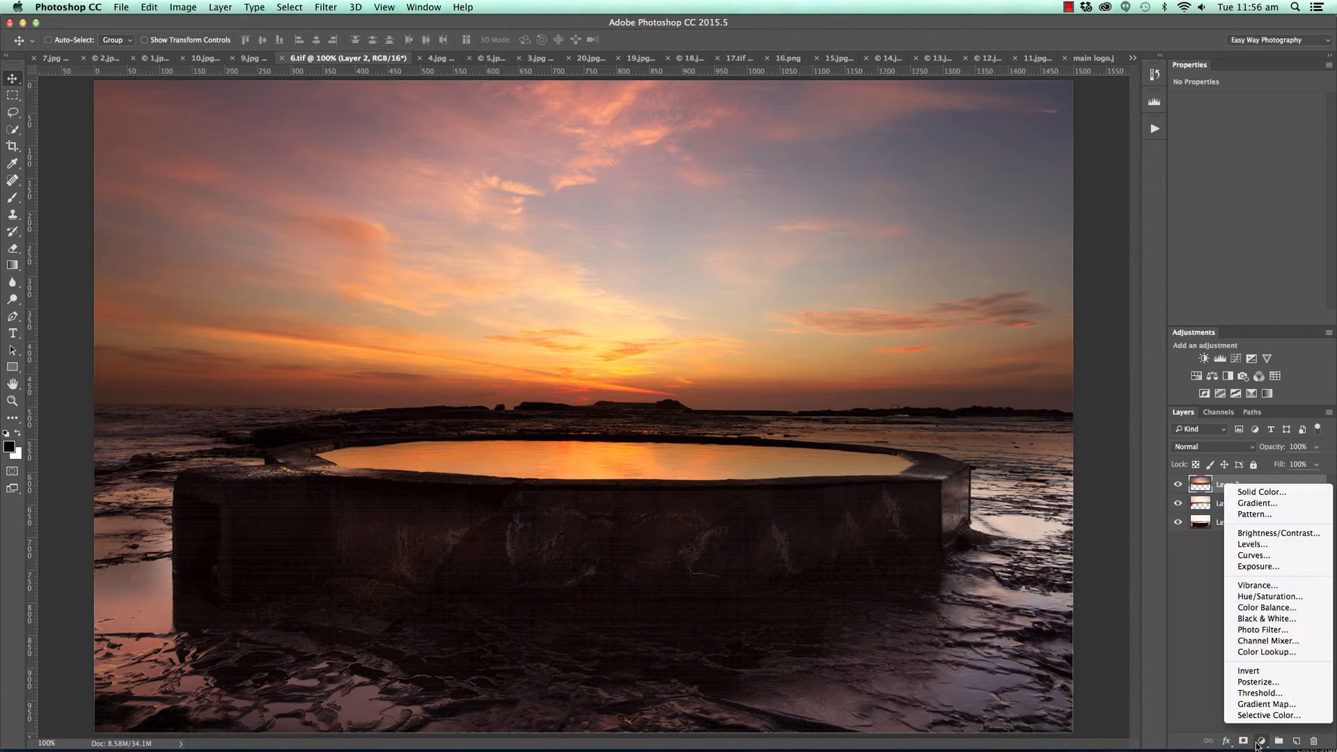
left_click(1202, 569)
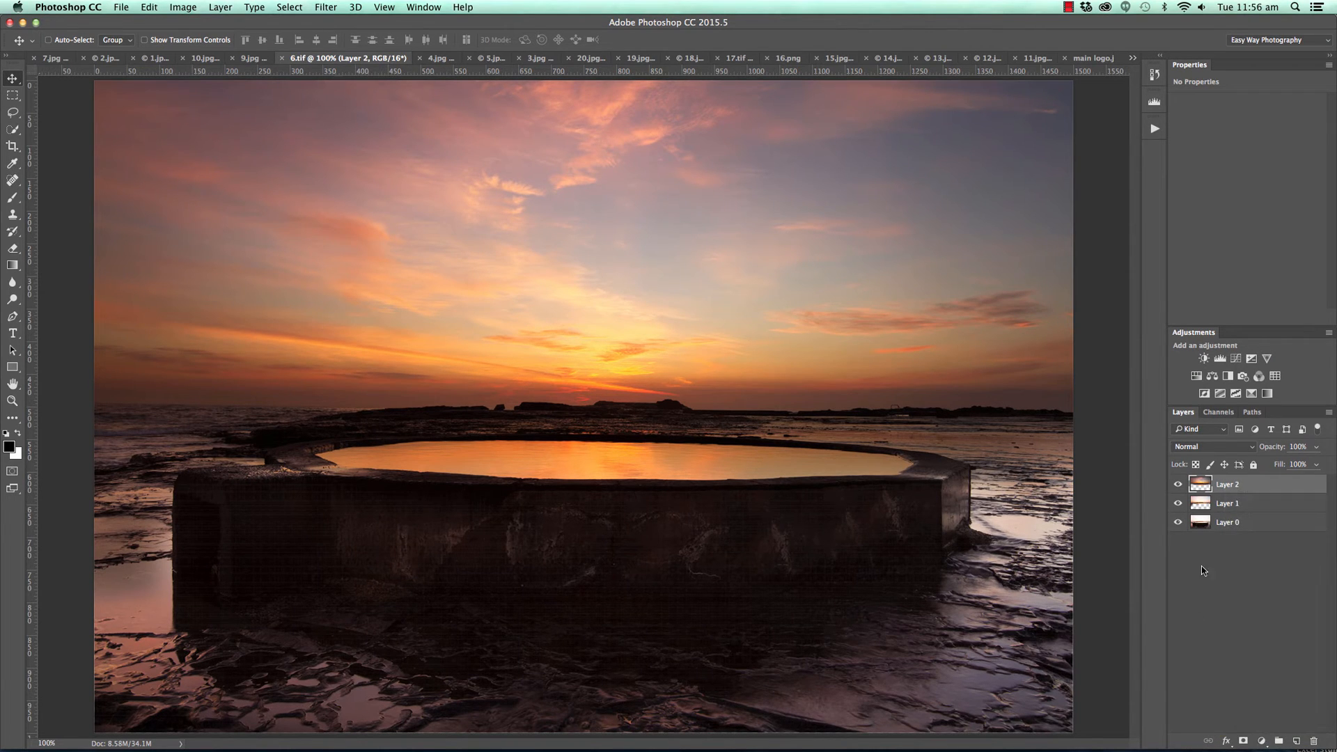
left_click(1177, 503)
left_click(1177, 483)
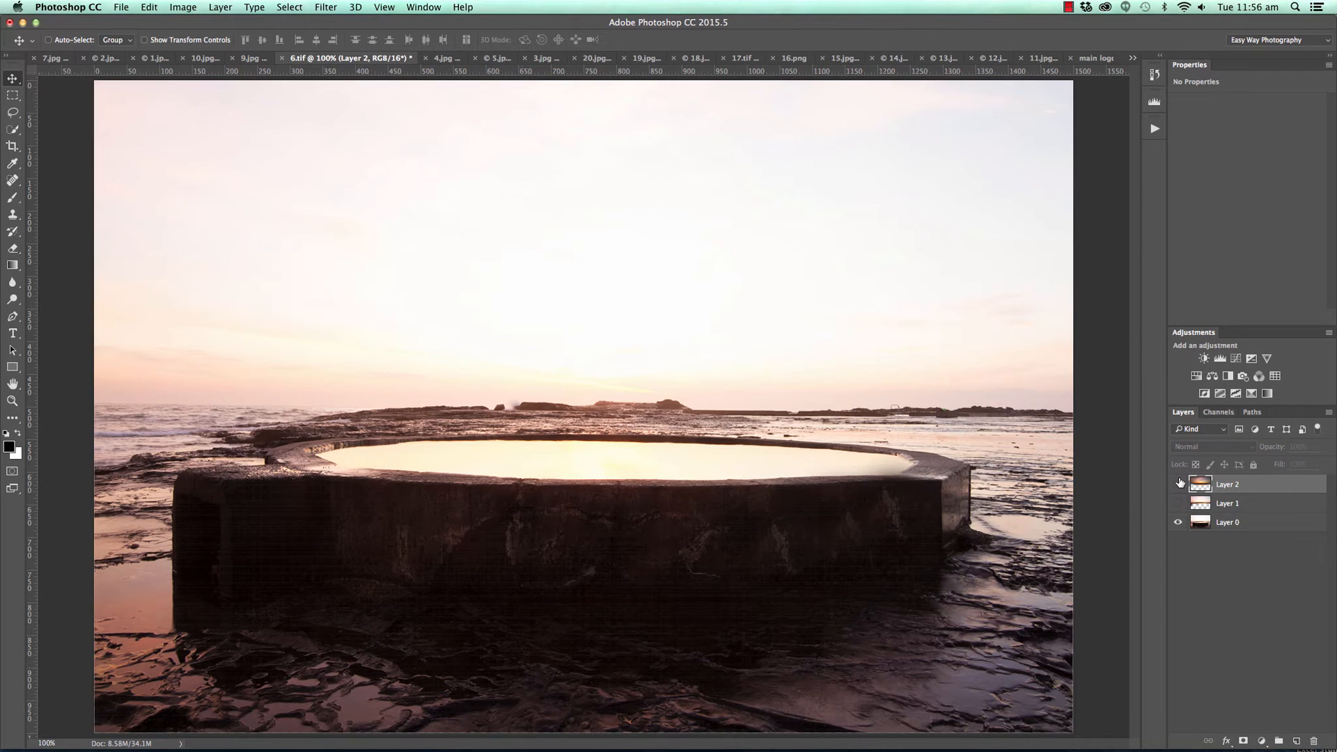
left_click(1178, 503)
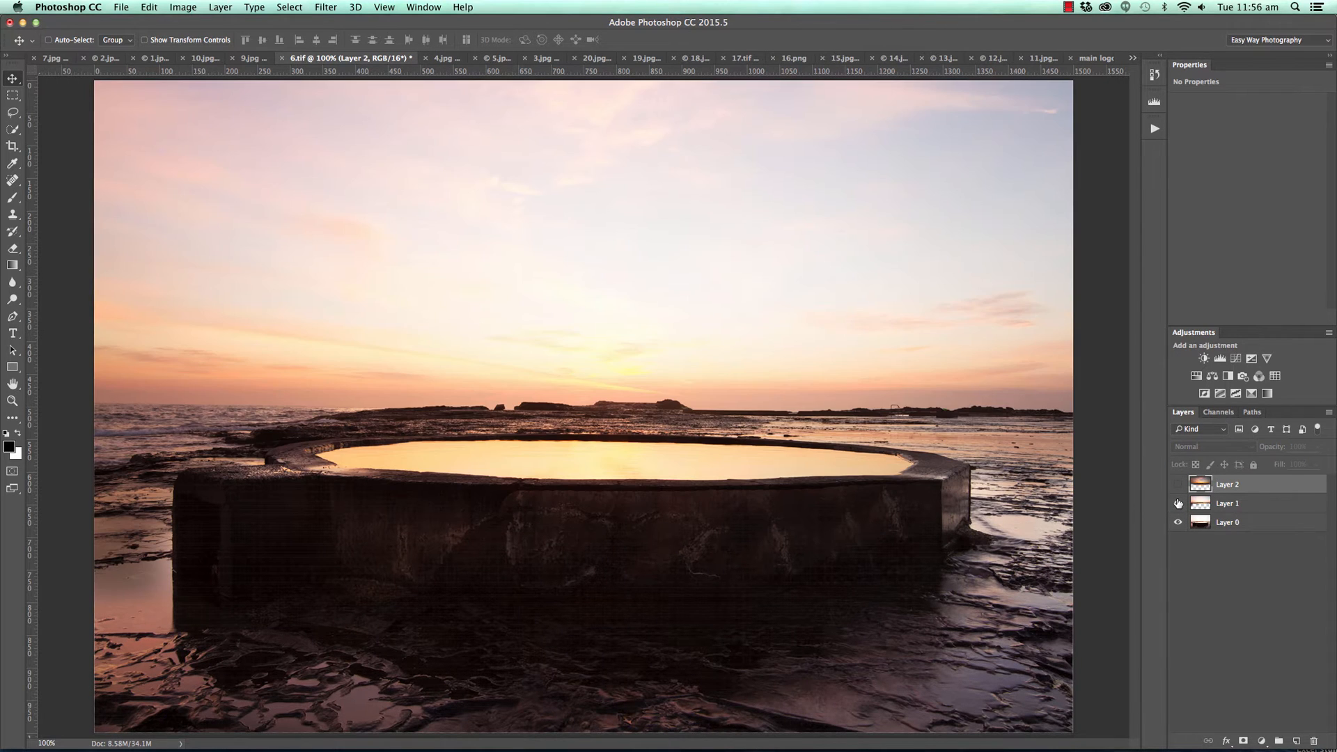
left_click(1177, 484)
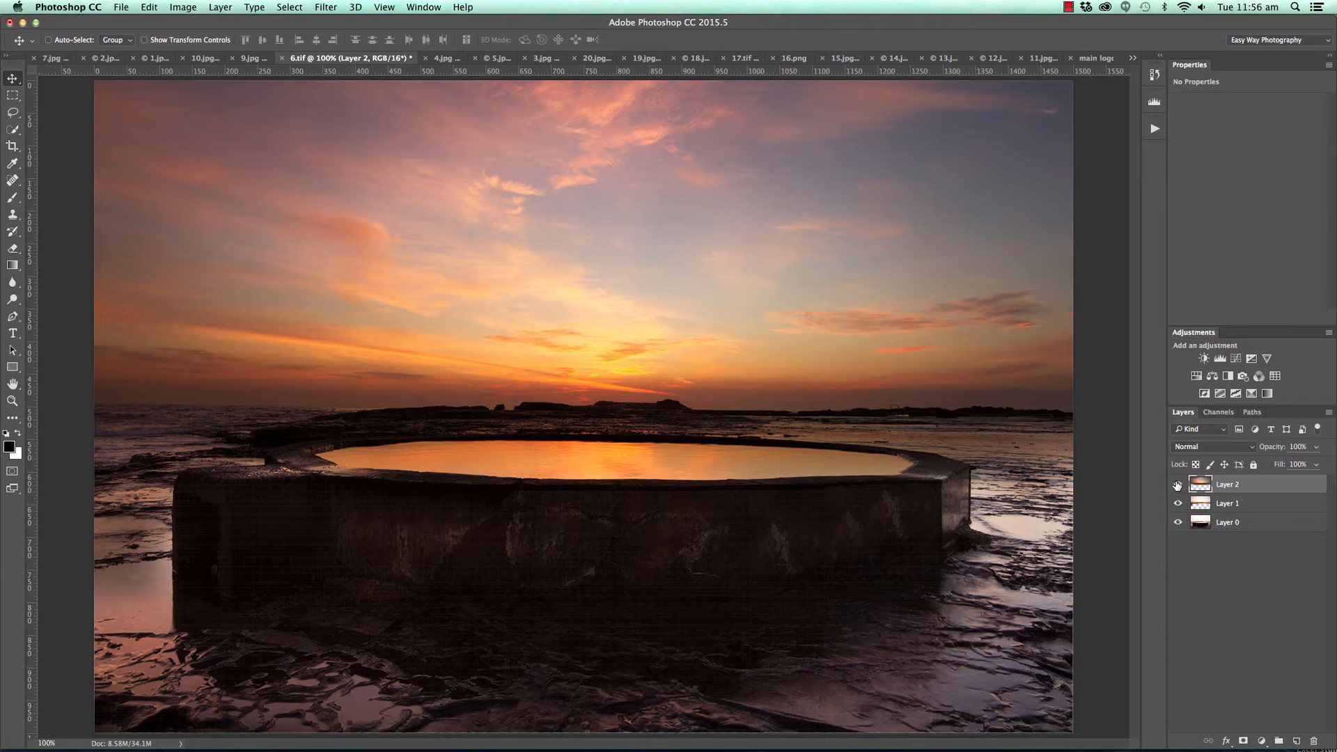
left_click(1178, 484)
left_click(1178, 502)
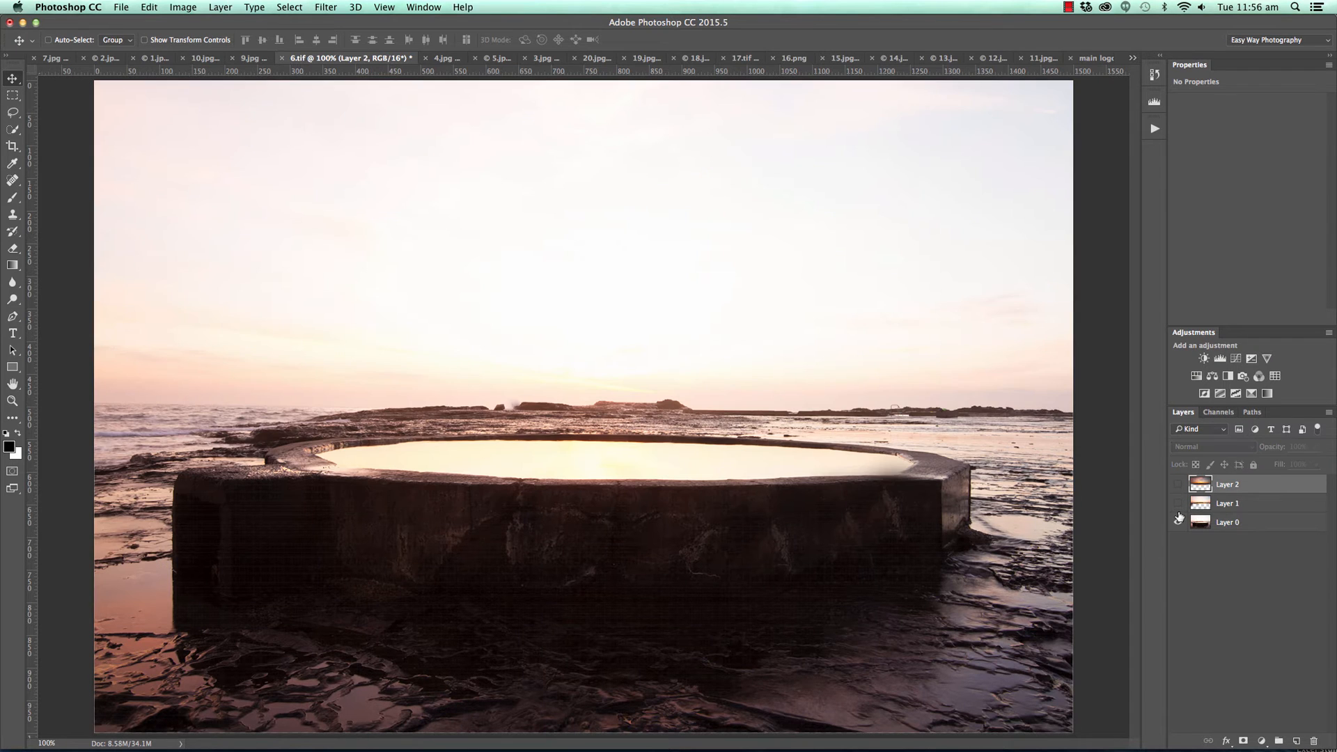
left_click(1177, 503)
left_click(1178, 484)
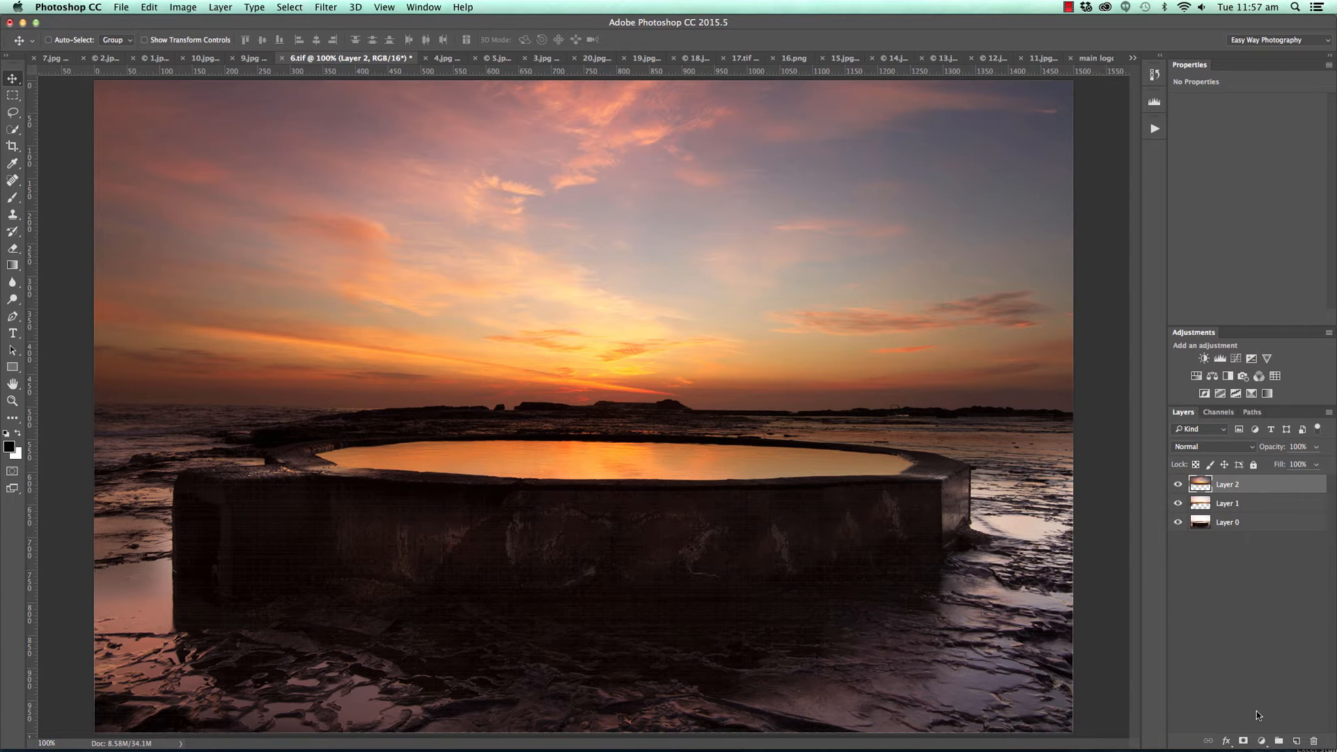
Add a darkening Curves adjustment layer above Layer 2 with input 174 at output 123, and invert its mask.
left_click(1260, 741)
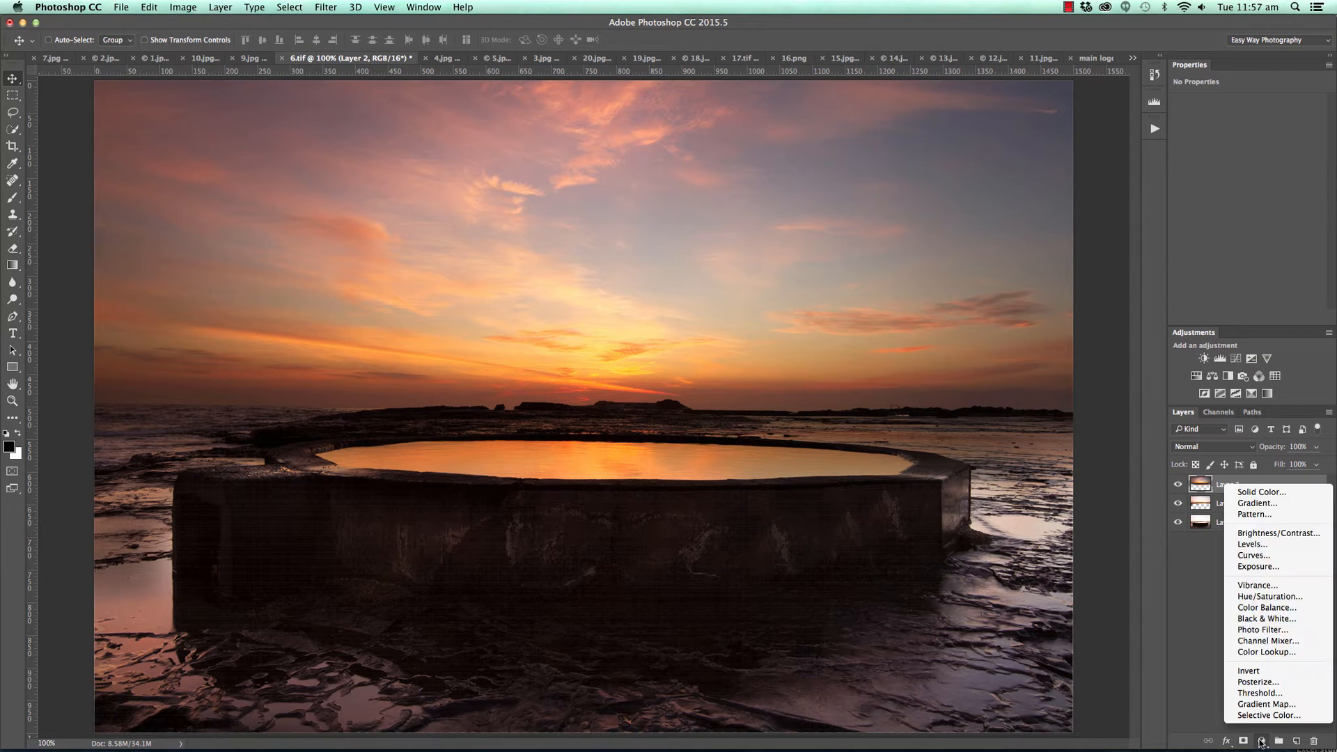
left_click(1261, 556)
left_click_drag(1271, 195, 1279, 191)
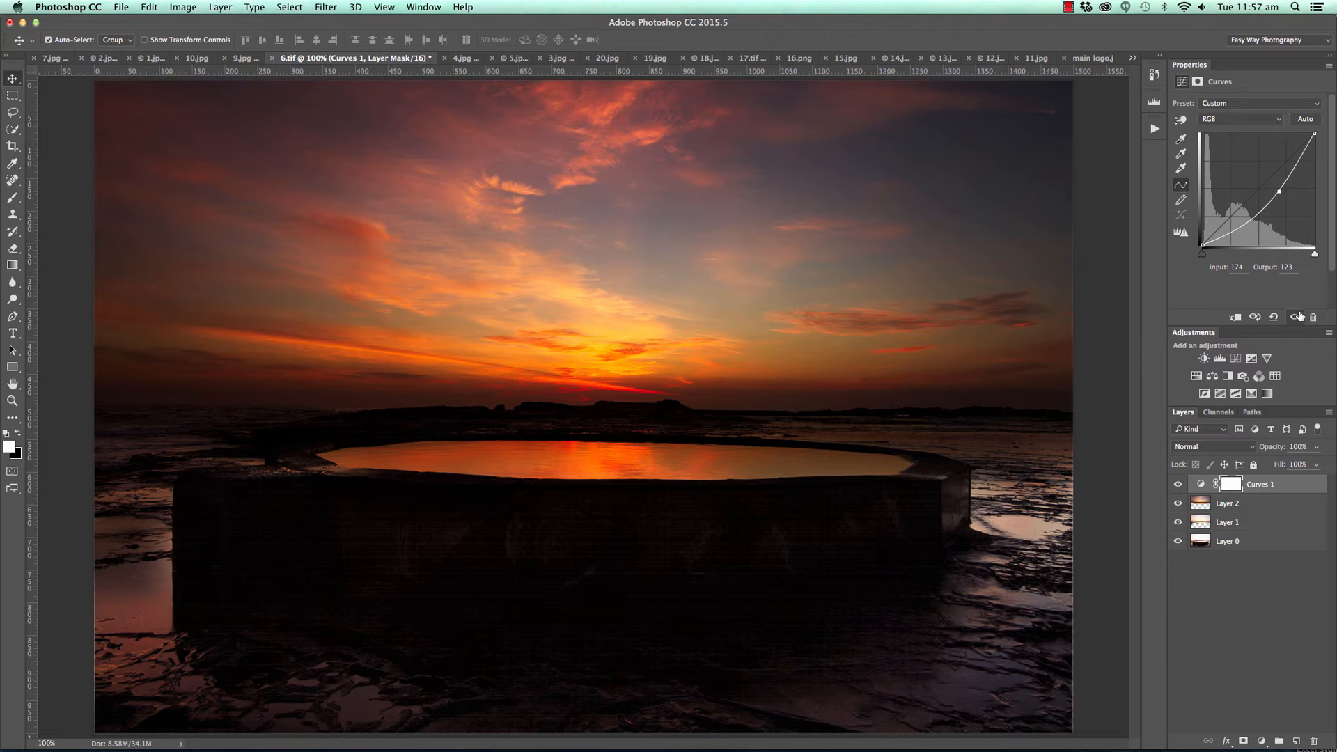
key("super+i")
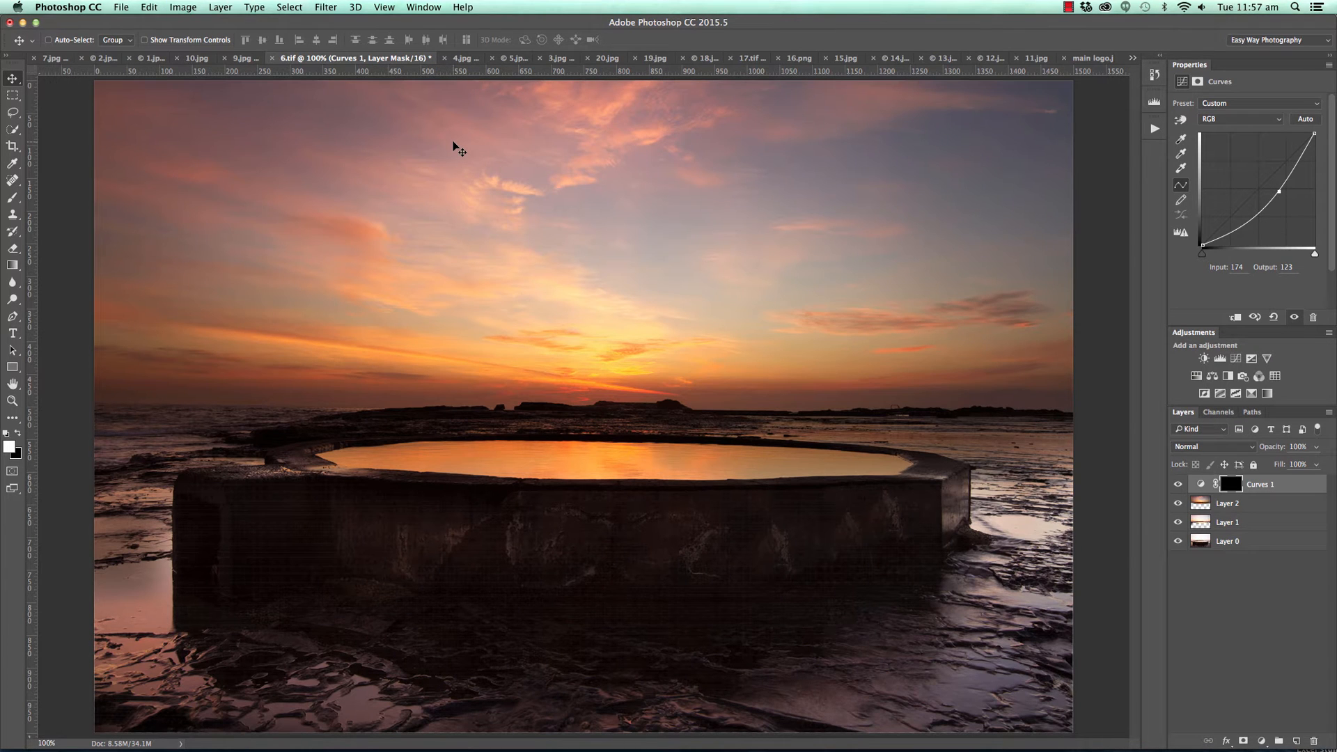
Paint white on the mask with a 400 px brush over the upper sky and the foreground rocks to darken them.
key("b")
key("super+minus")
key("bracketright")
key("bracketright")
key("bracketright")
mouse_move(723, 189)
left_mouse_down()
mouse_move(495, 191)
mouse_move(832, 198)
mouse_move(687, 189)
mouse_move(641, 211)
mouse_move(347, 205)
mouse_move(441, 219)
mouse_move(266, 189)
mouse_move(921, 200)
left_mouse_up()
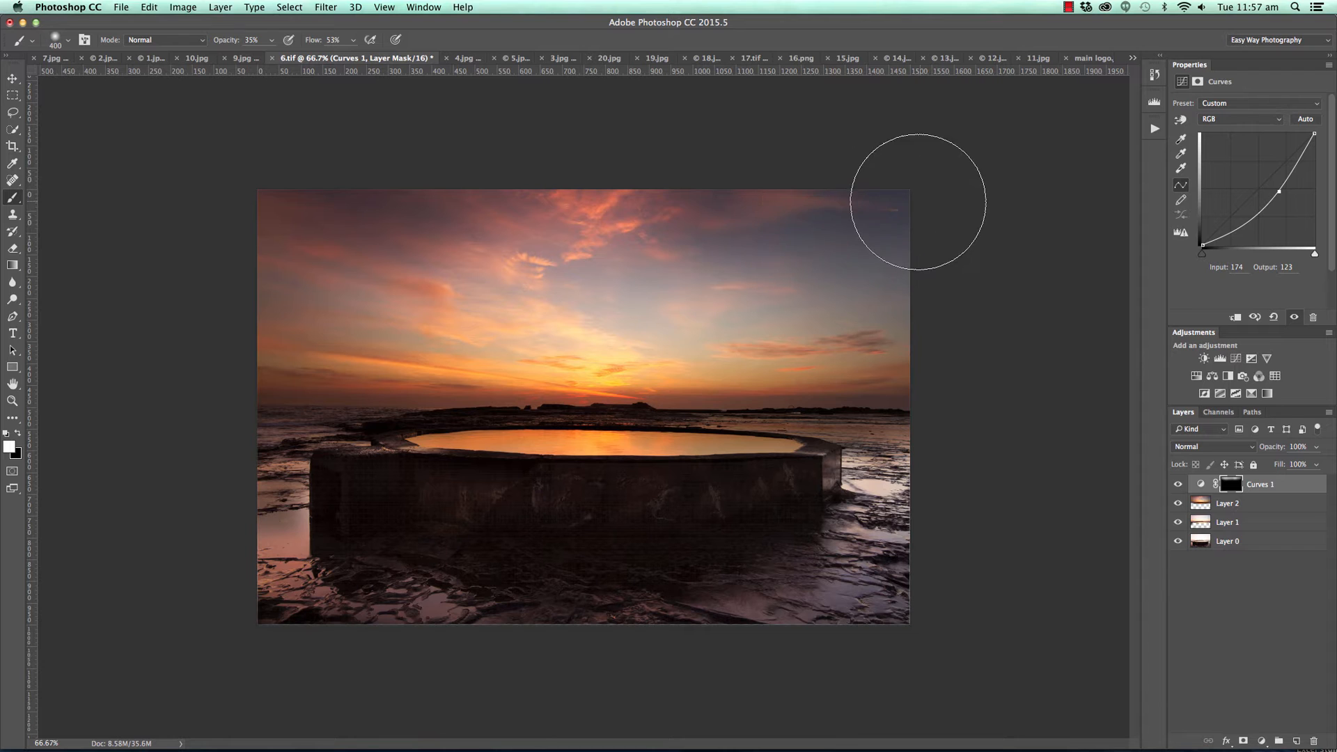
mouse_move(724, 574)
left_mouse_down()
mouse_move(904, 567)
mouse_move(805, 612)
mouse_move(842, 546)
mouse_move(918, 473)
mouse_move(889, 547)
left_mouse_up()
mouse_move(328, 637)
left_mouse_down()
mouse_move(259, 471)
mouse_move(244, 586)
mouse_move(247, 574)
mouse_move(372, 598)
mouse_move(346, 601)
mouse_move(441, 628)
mouse_move(263, 561)
mouse_move(276, 506)
mouse_move(270, 611)
mouse_move(808, 662)
mouse_move(849, 638)
mouse_move(943, 464)
mouse_move(857, 592)
left_mouse_up()
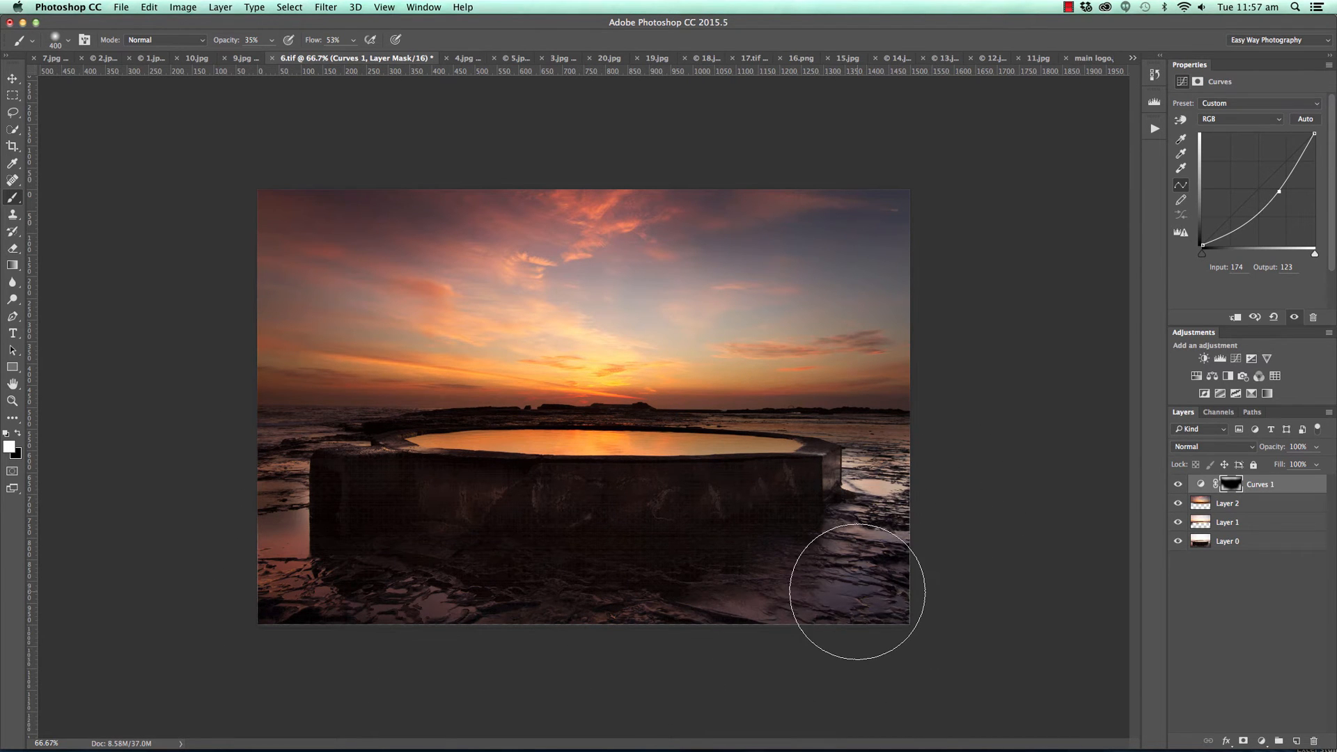
Add a second Curves adjustment layer that brightens the midtones and highlights, with input 134 at output 156, and invert its mask.
left_click(1261, 741)
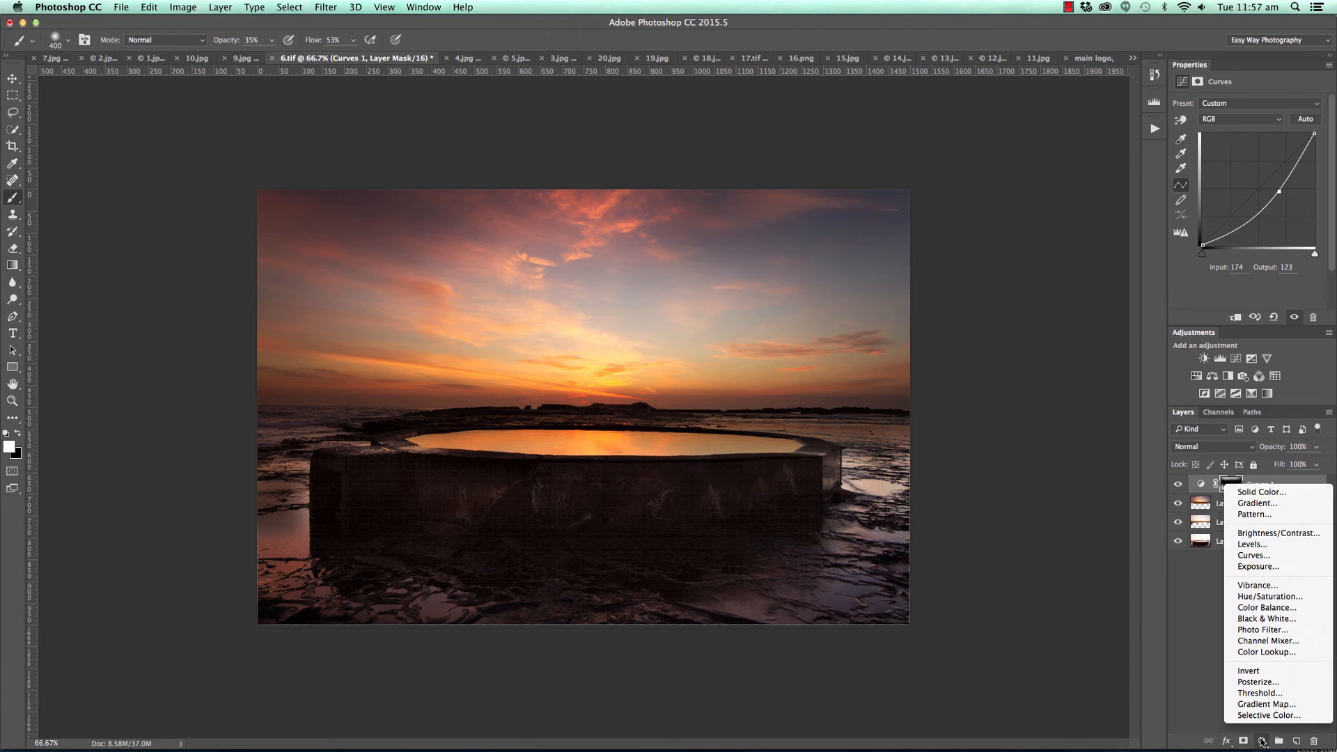
left_click(1256, 555)
left_click(1182, 120)
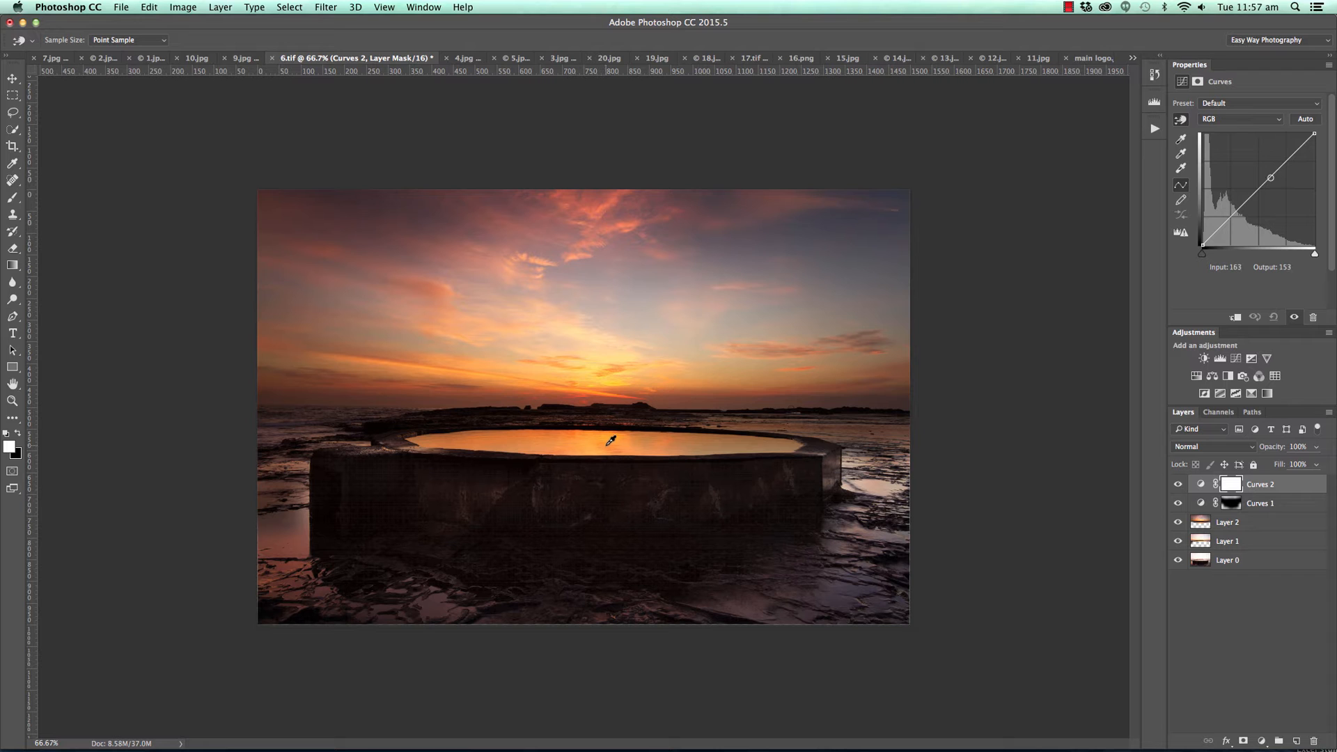
mouse_move(1285, 161)
left_mouse_down()
mouse_move(1264, 179)
mouse_move(1277, 158)
left_mouse_up()
left_click(1263, 179)
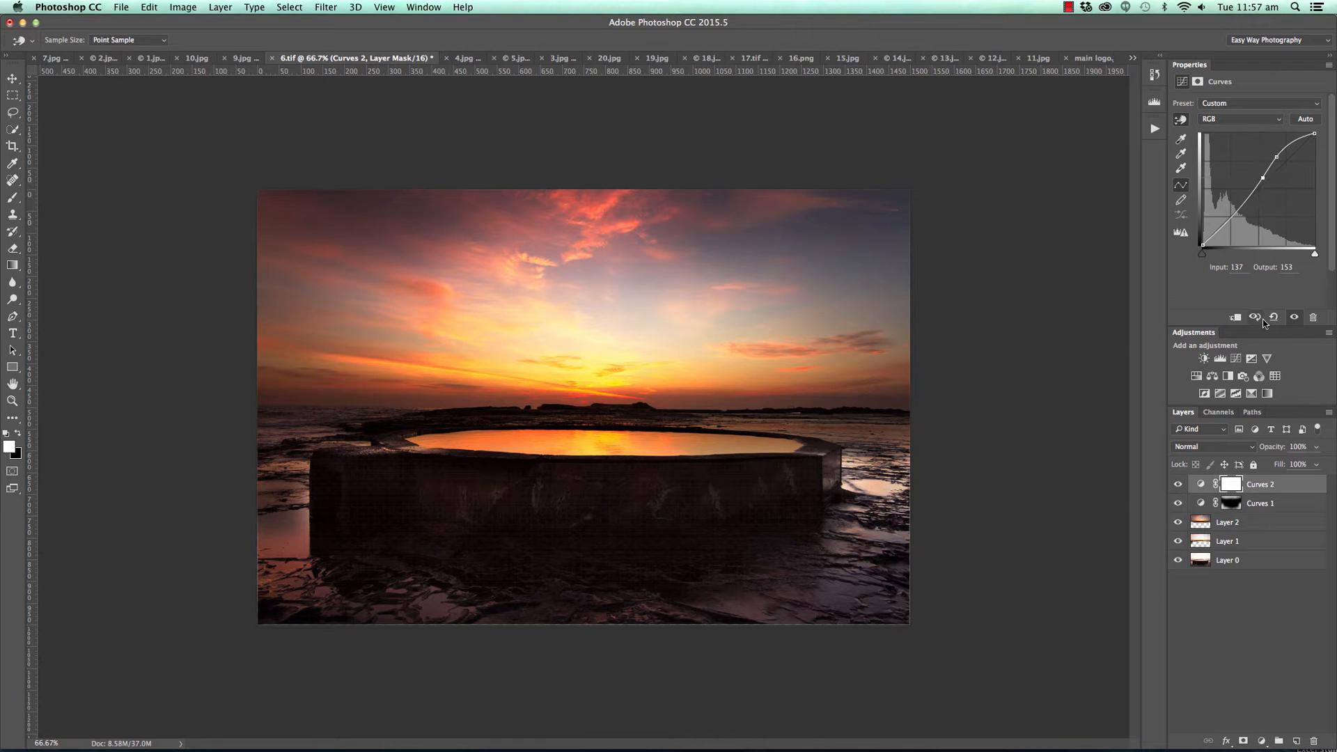
left_click_drag(1264, 179, 1272, 147)
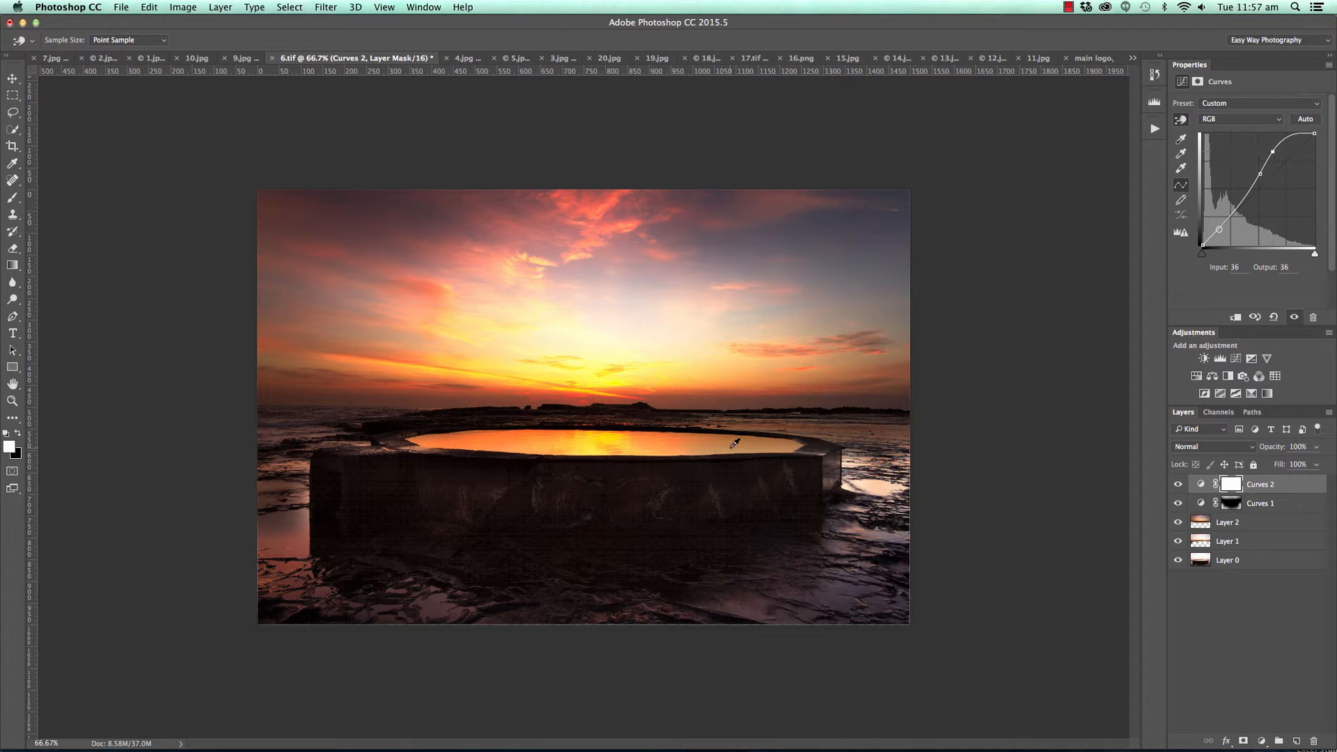
left_click_drag(1272, 154, 1261, 176)
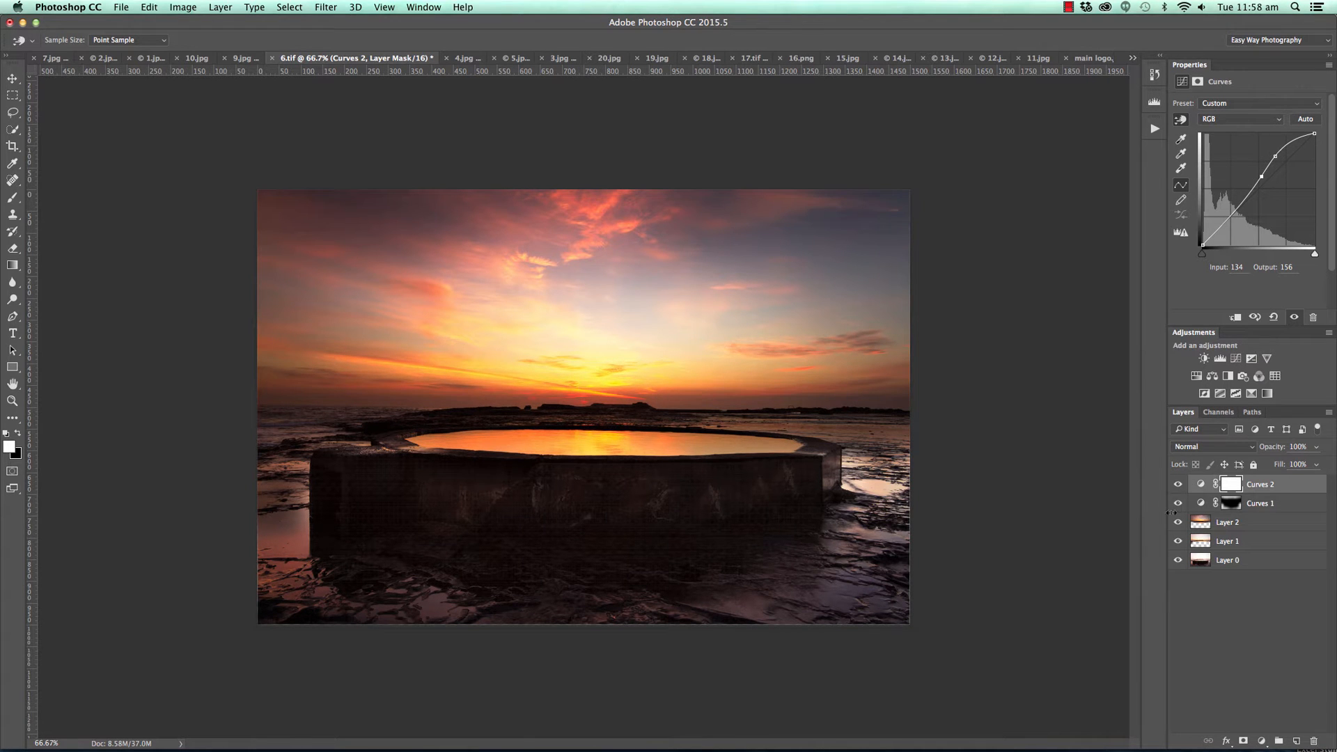
key("super+i")
Paint the brightening onto the pool's water surface with a 90 px brush.
key("b")
key("bracketleft")
key("bracketleft")
key("bracketleft")
key("bracketleft")
key("bracketleft")
key("bracketleft")
key("bracketleft")
mouse_move(433, 444)
left_mouse_down()
mouse_move(814, 445)
mouse_move(742, 442)
mouse_move(731, 445)
mouse_move(802, 453)
mouse_move(670, 446)
mouse_move(847, 458)
mouse_move(675, 478)
left_mouse_up()
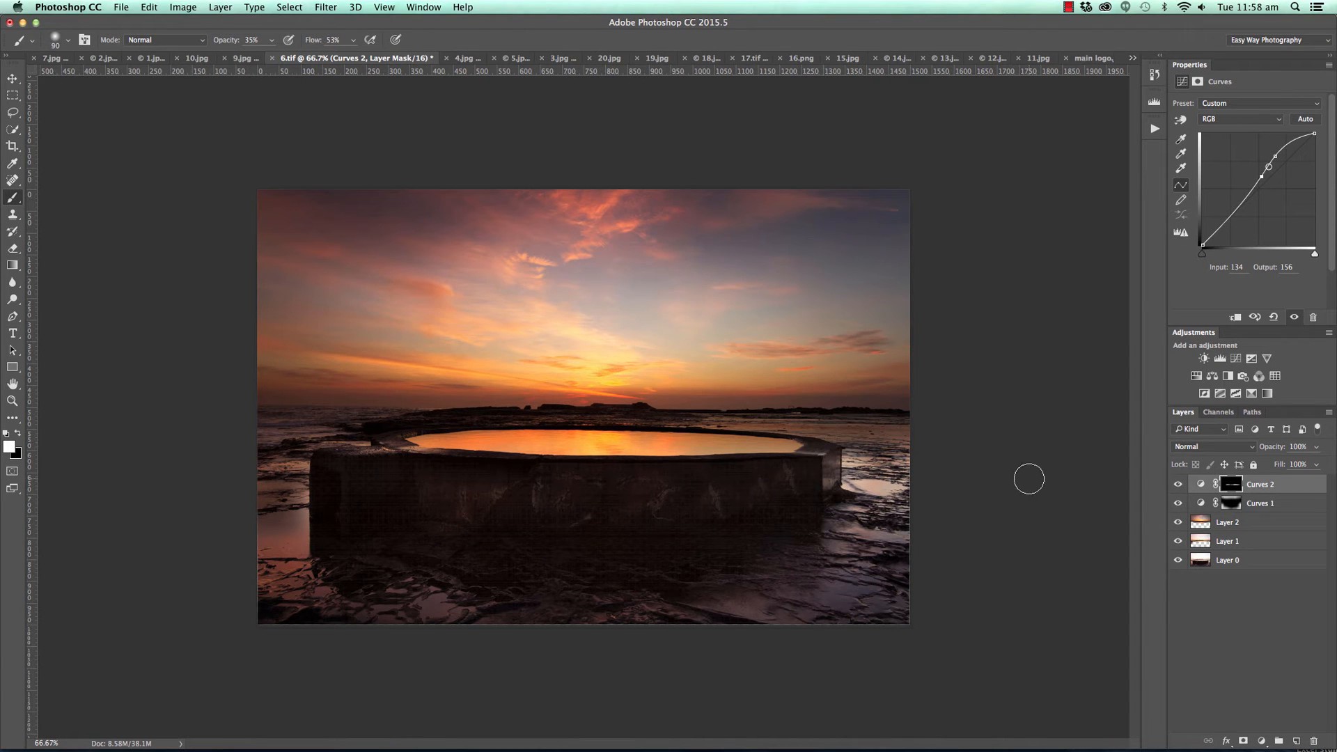
Hide and show both Curves layers repeatedly to compare the edited pool photo with the original.
left_click(1178, 503)
left_click(1178, 485)
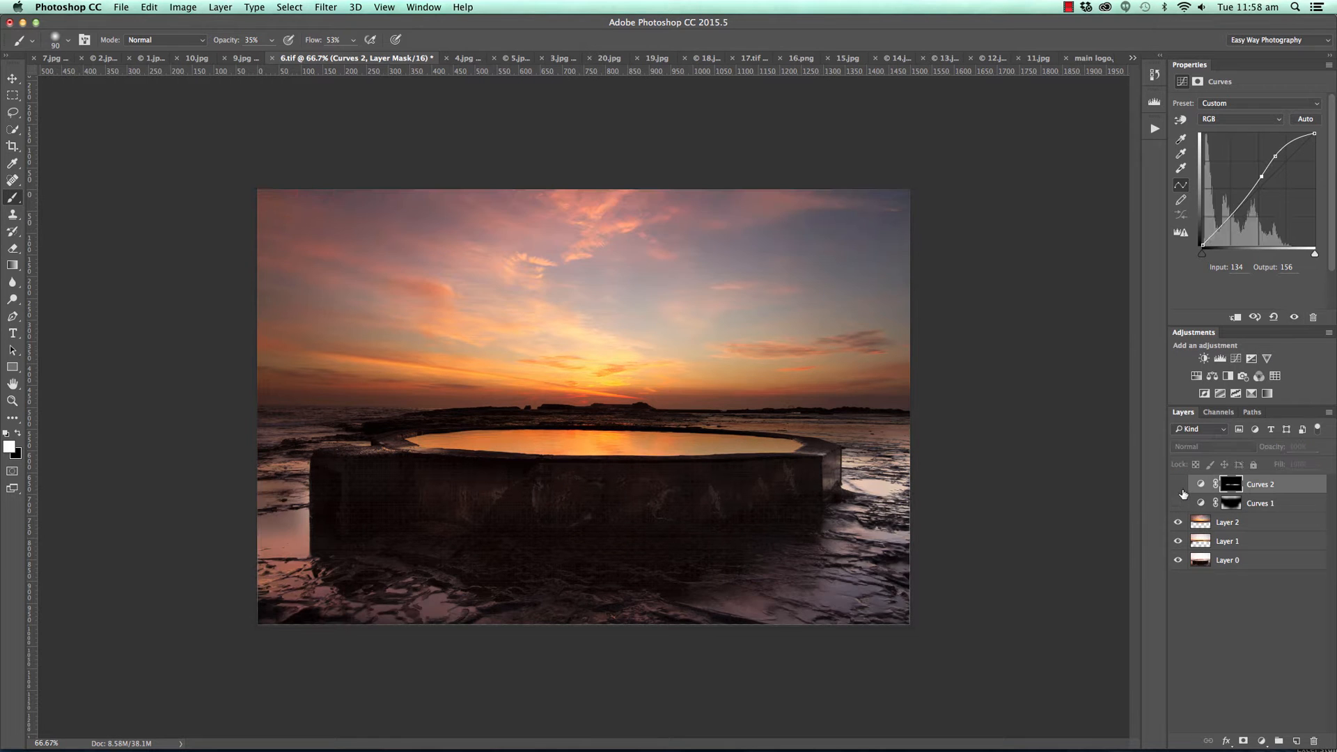
left_click(1179, 486)
left_click(1180, 503)
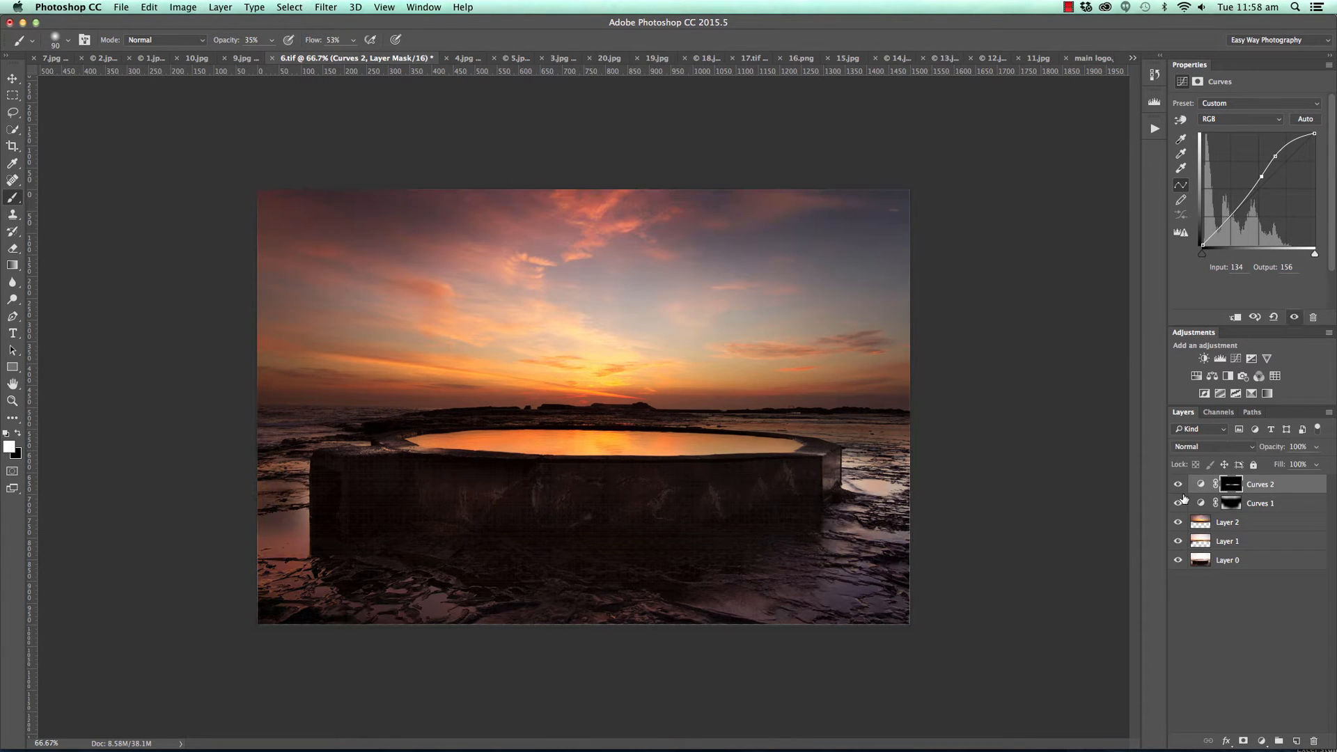
left_click(1177, 502)
left_click(1178, 485)
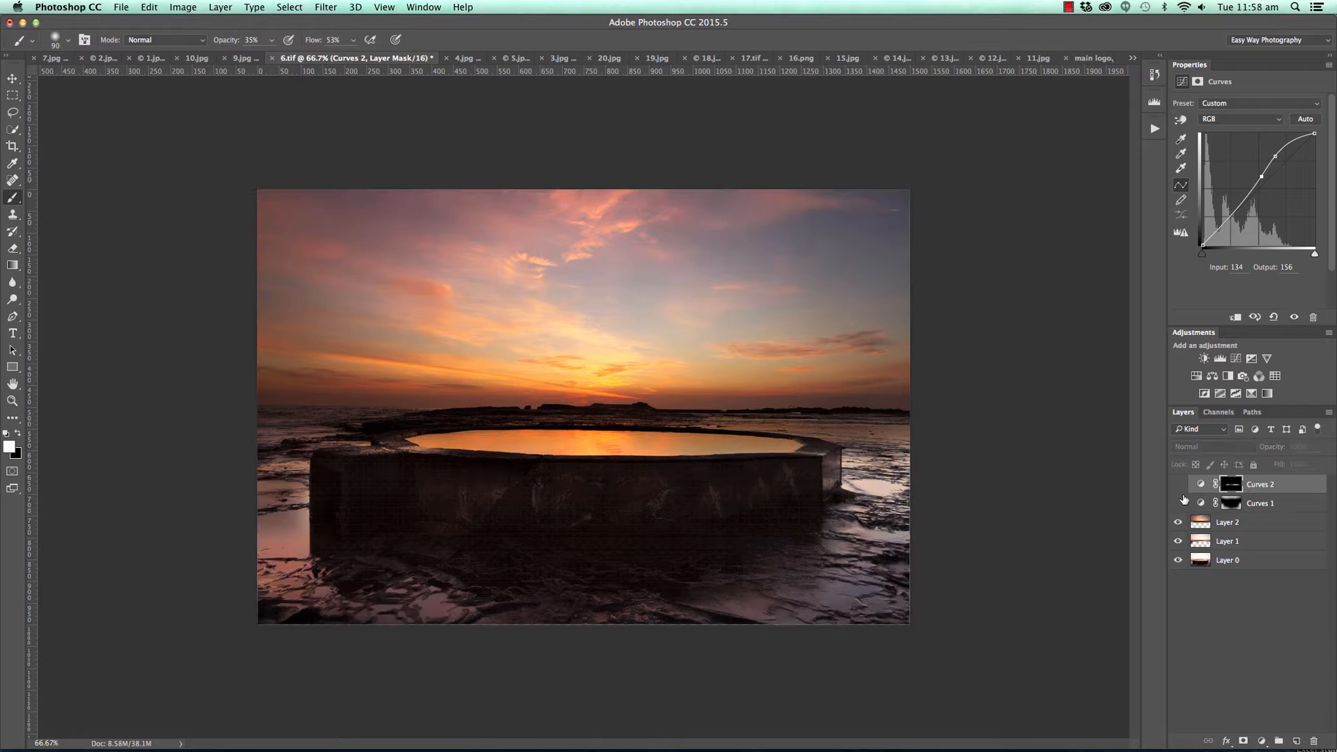
left_click(1179, 504)
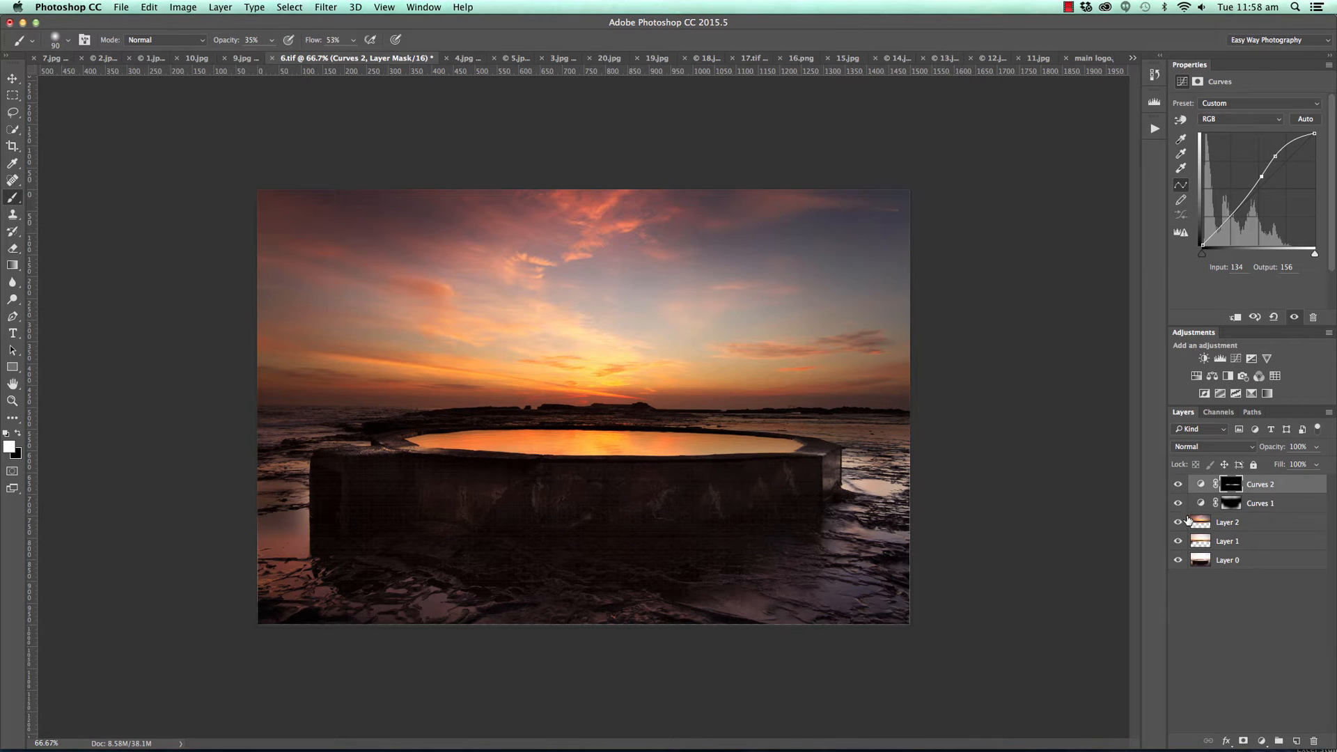
left_click(1176, 502)
left_click(1177, 485)
left_click(1177, 486)
left_click(1178, 503)
In 4.jpg, crop both sides, the bottom and a little of the top to a nearly square frame of about 900 × 835 px around the waterfall.
left_click(464, 59)
key("v")
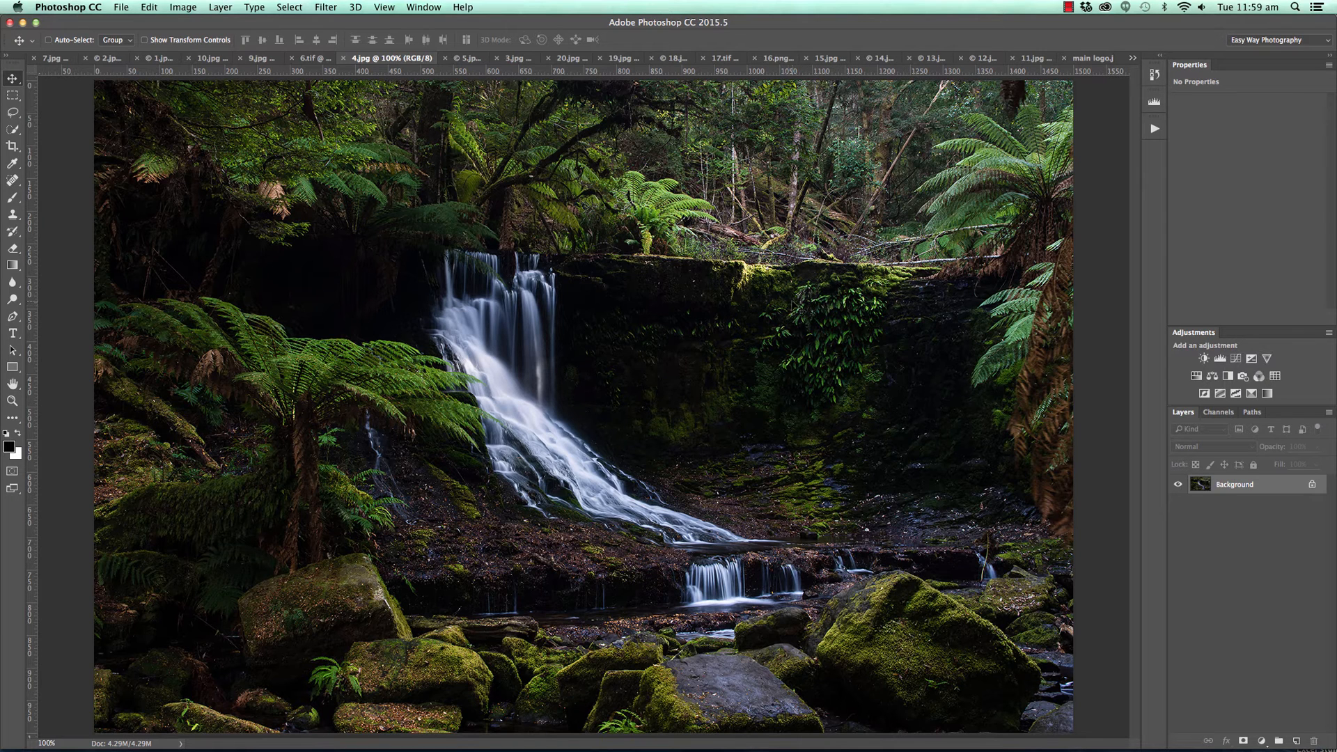
left_click(12, 147)
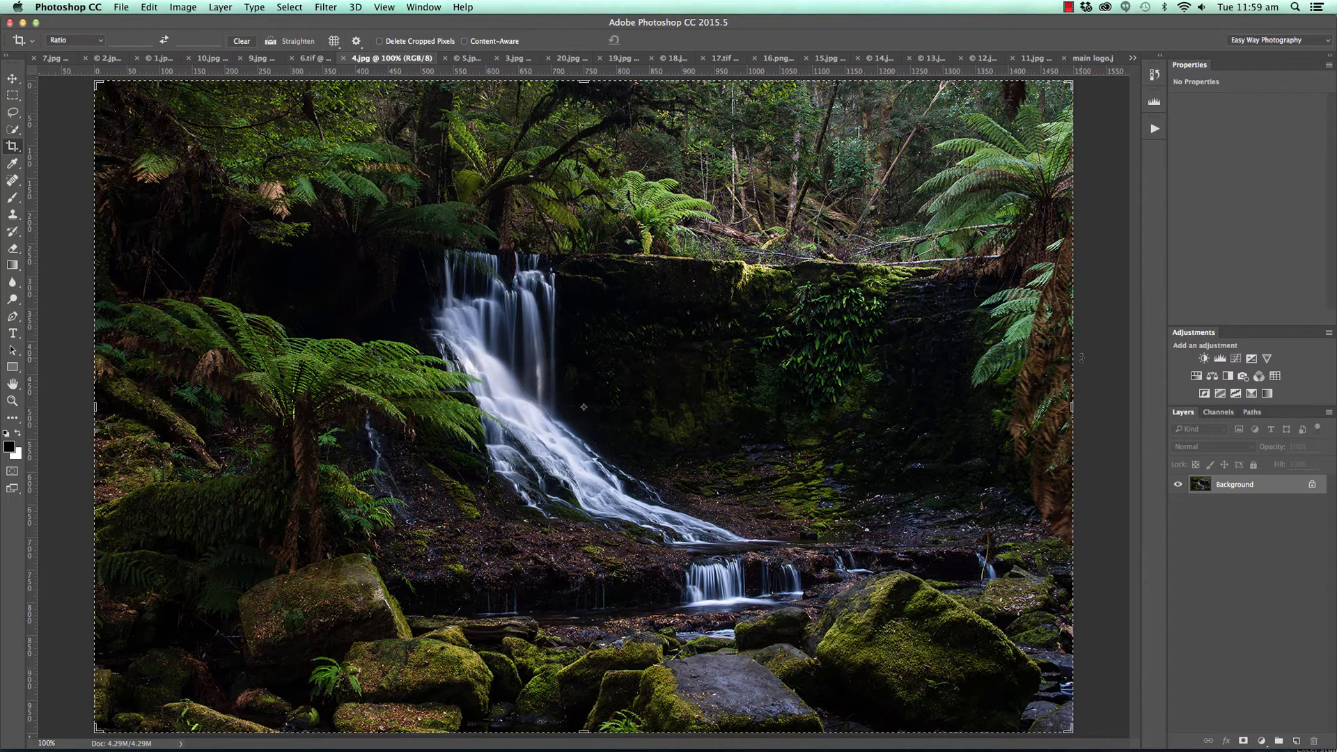
left_click_drag(1072, 404, 970, 404)
left_click_drag(198, 404, 291, 405)
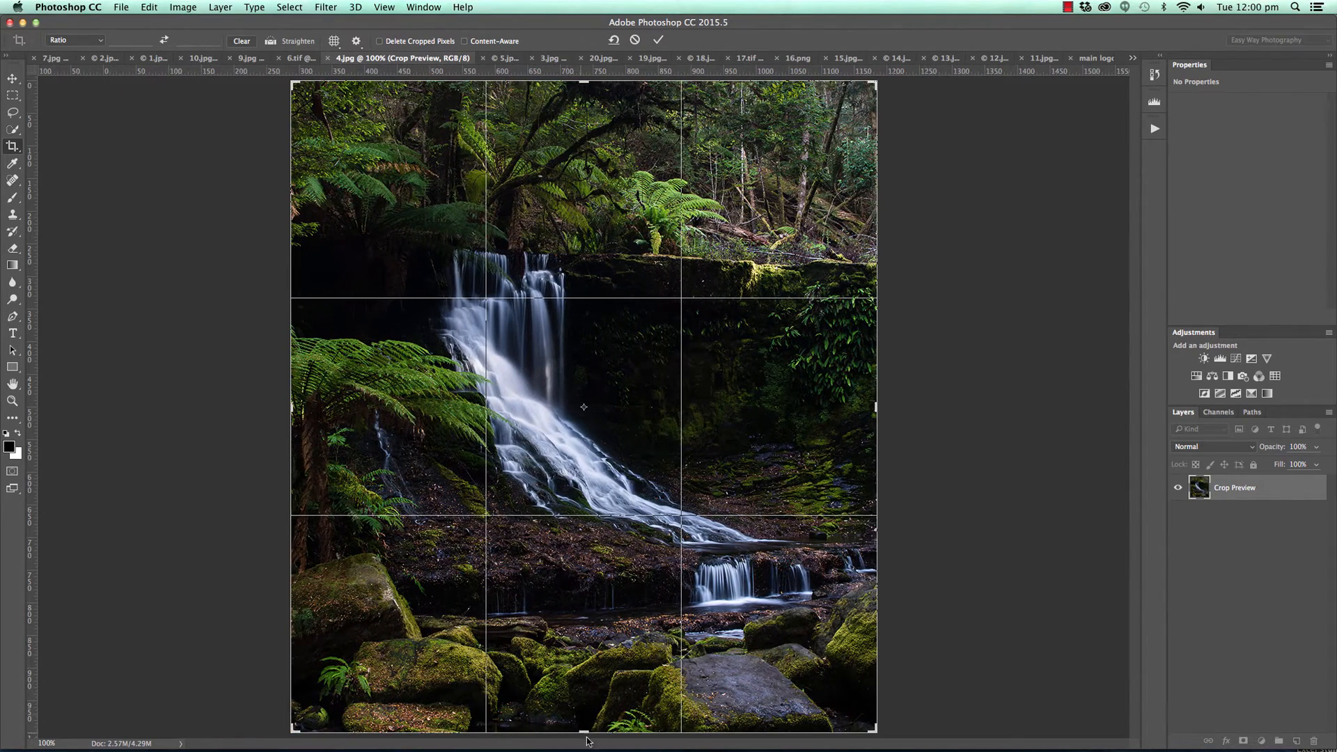
left_click_drag(590, 736, 586, 682)
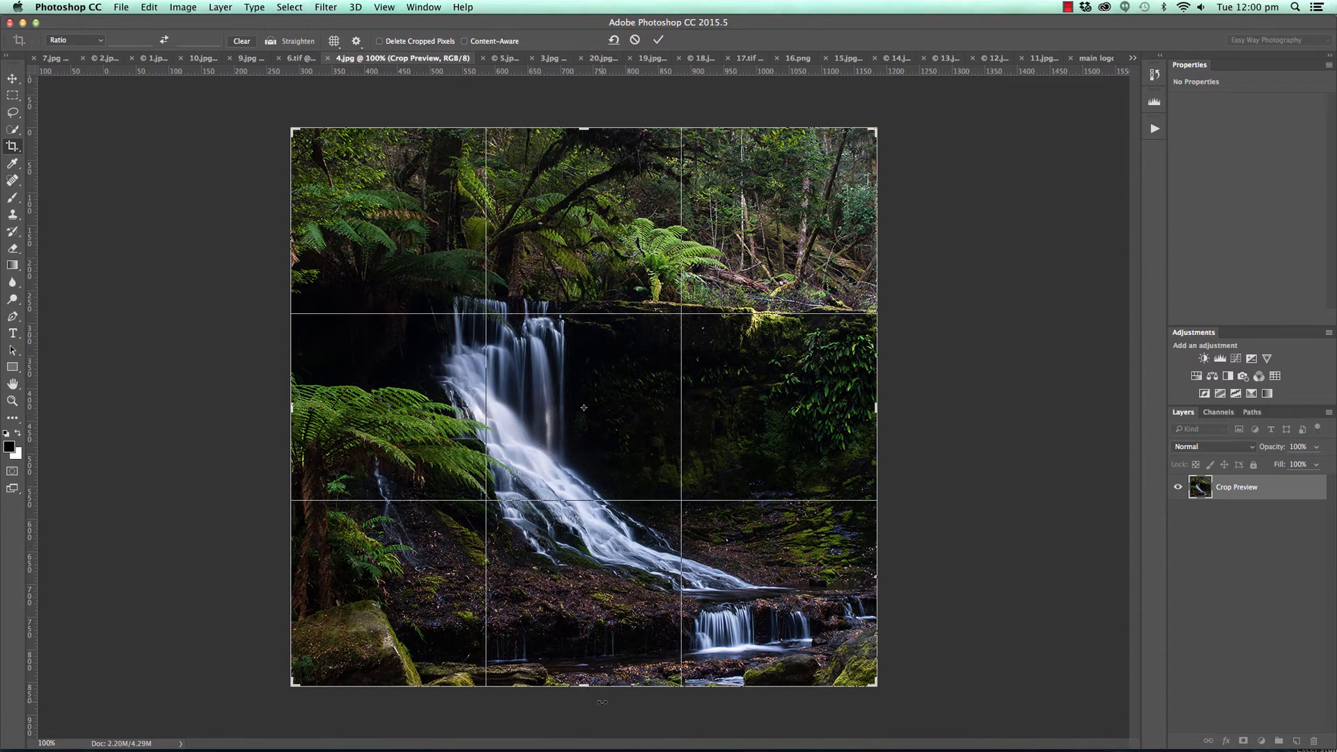
left_click_drag(582, 131, 584, 135)
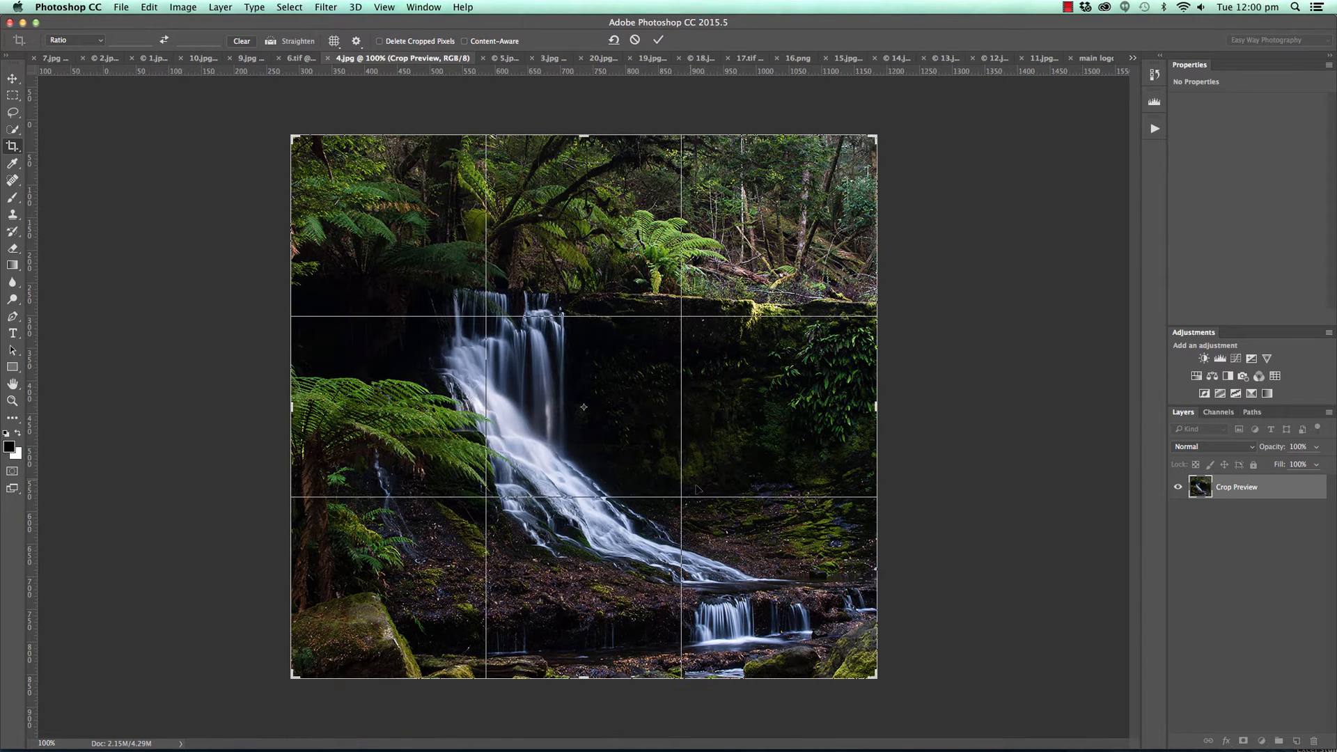
left_click(658, 42)
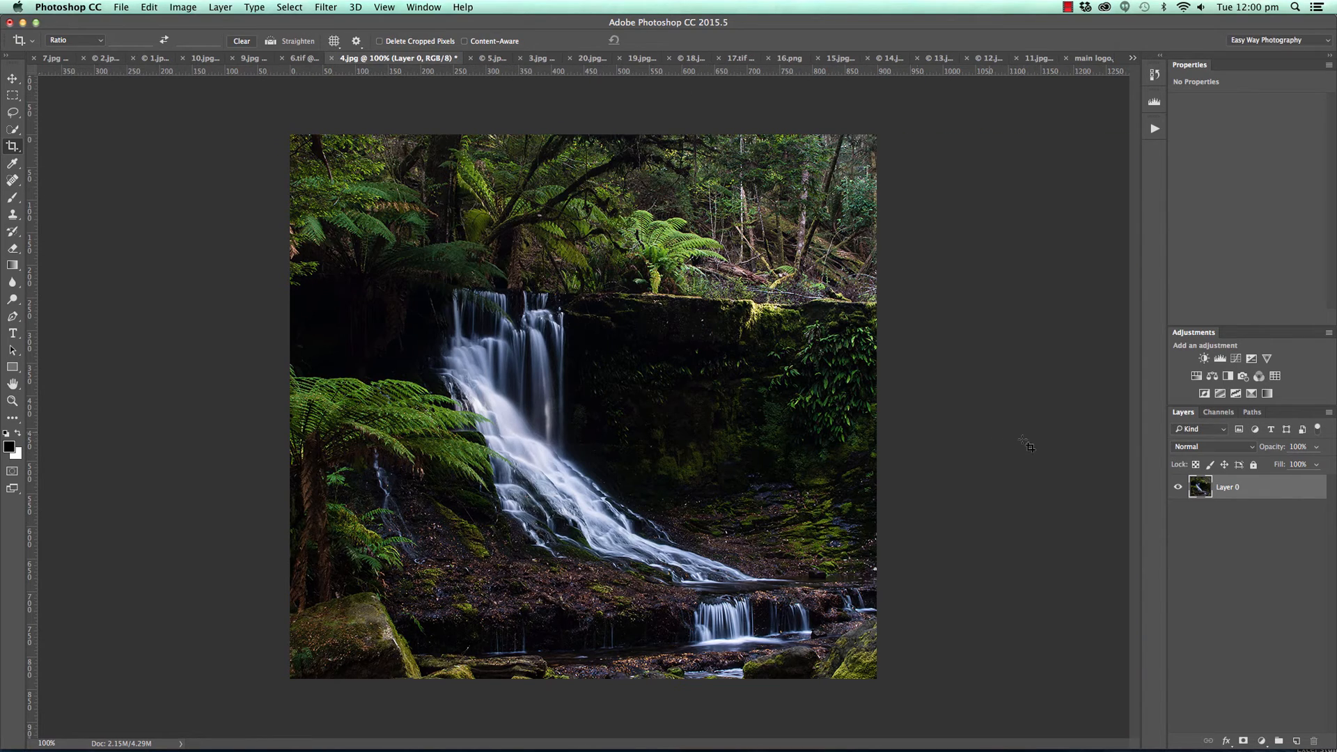
Undo and redo the waterfall crop to compare it with the original framing.
key("super+z")
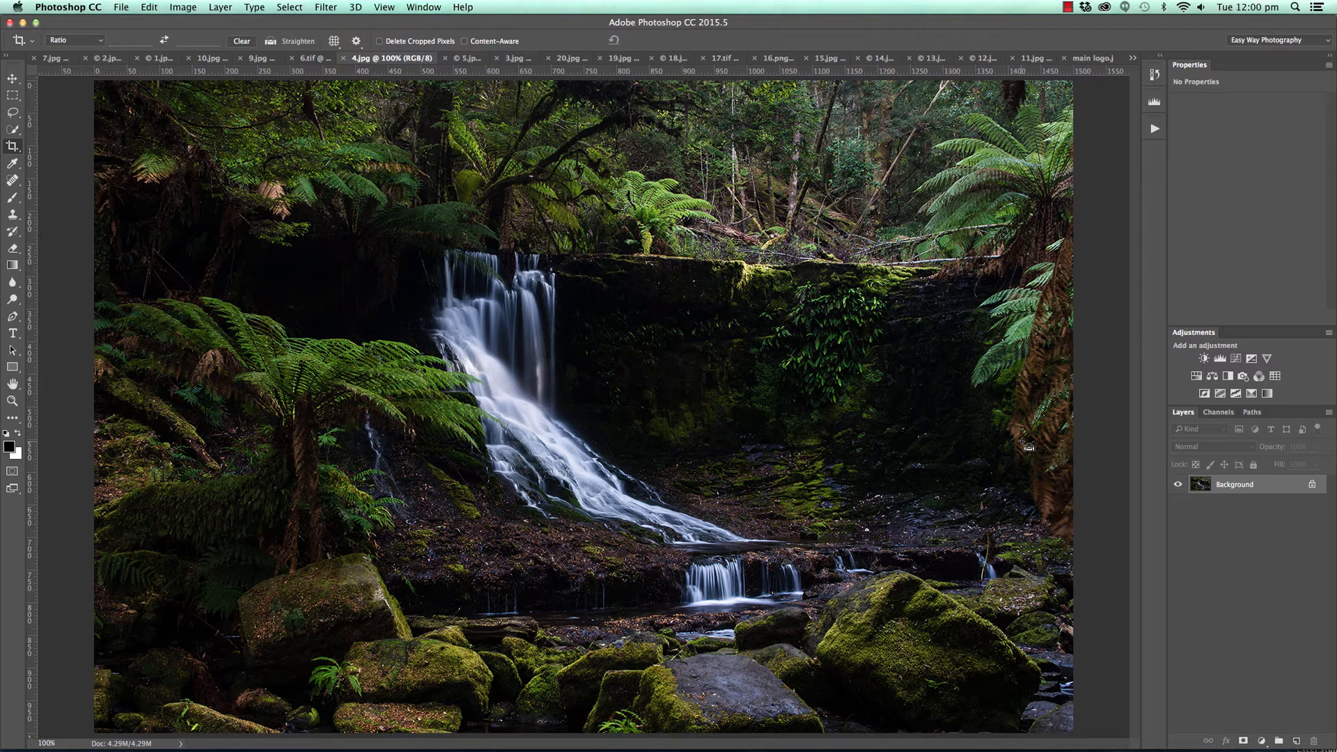
key("super+z")
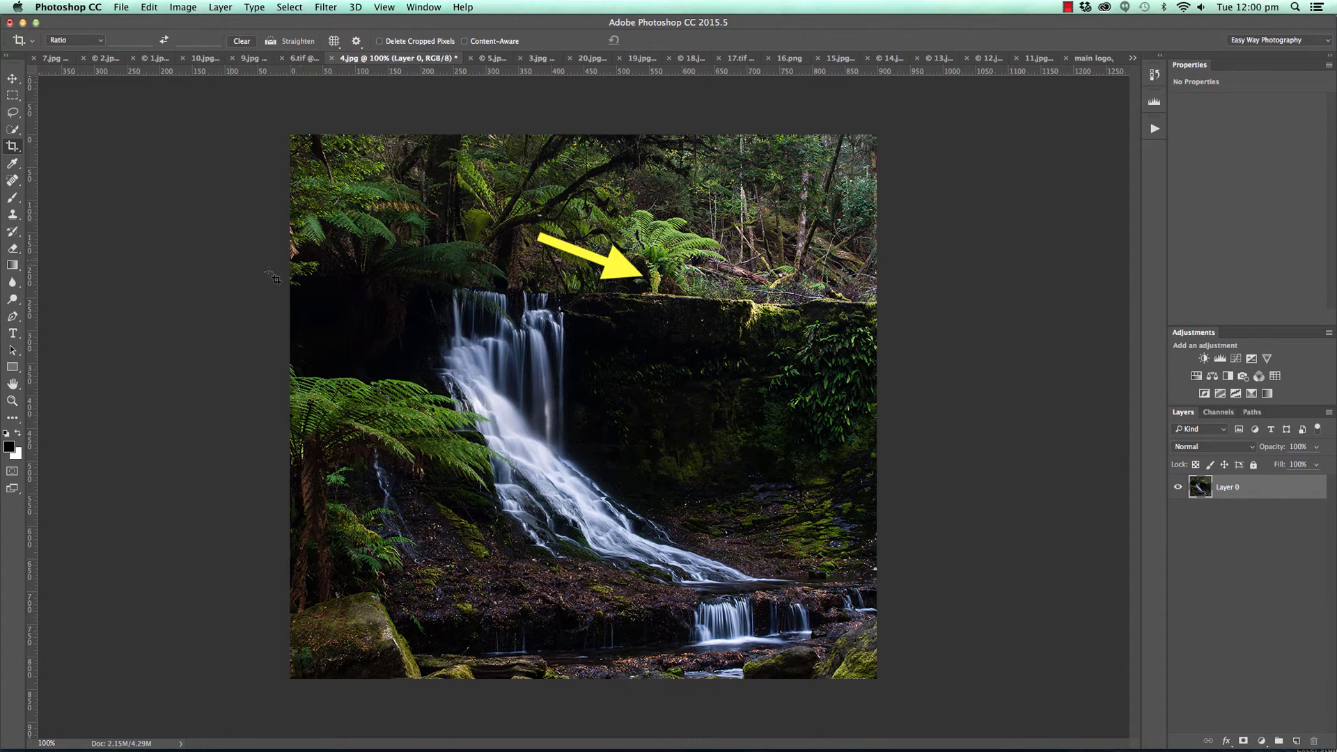
Rotate the waterfall photo slightly counter-clockwise within its crop frame to level the rock ledge, and apply the crop.
left_click_drag(254, 112, 947, 696)
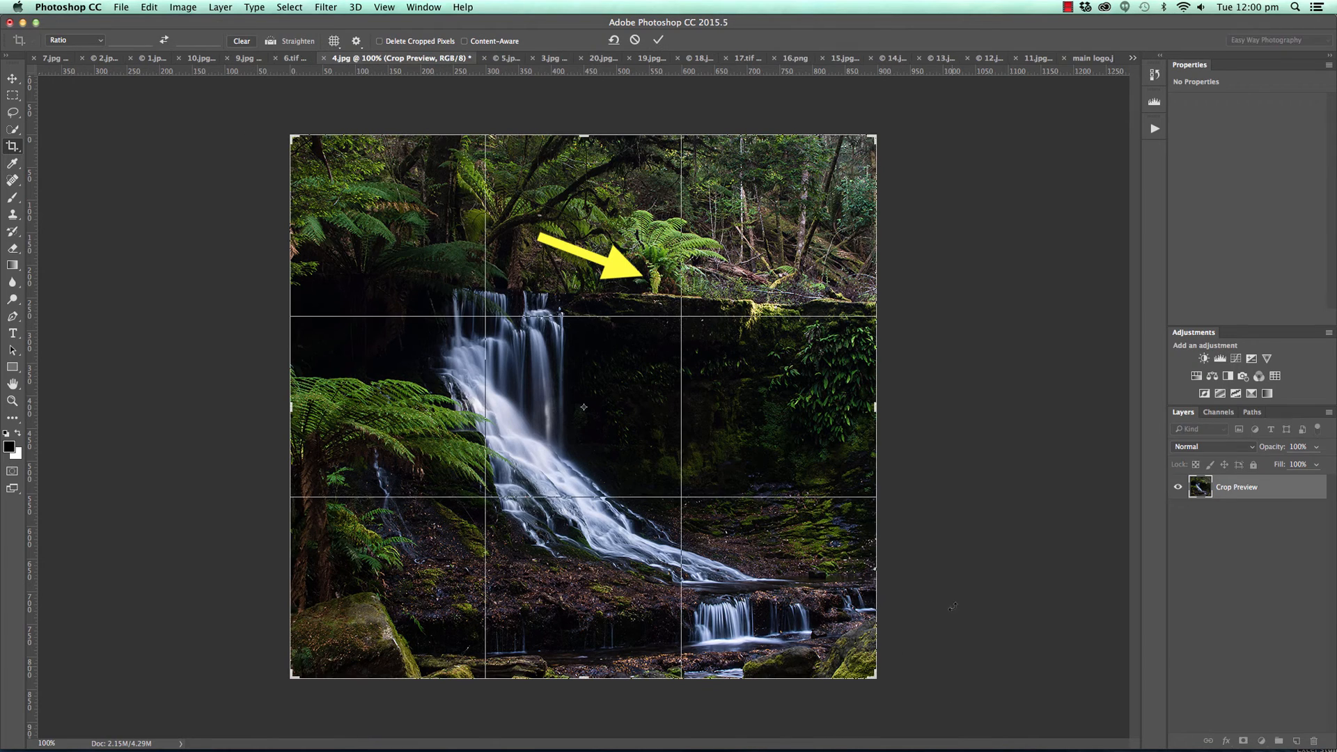
left_click_drag(925, 384, 926, 370)
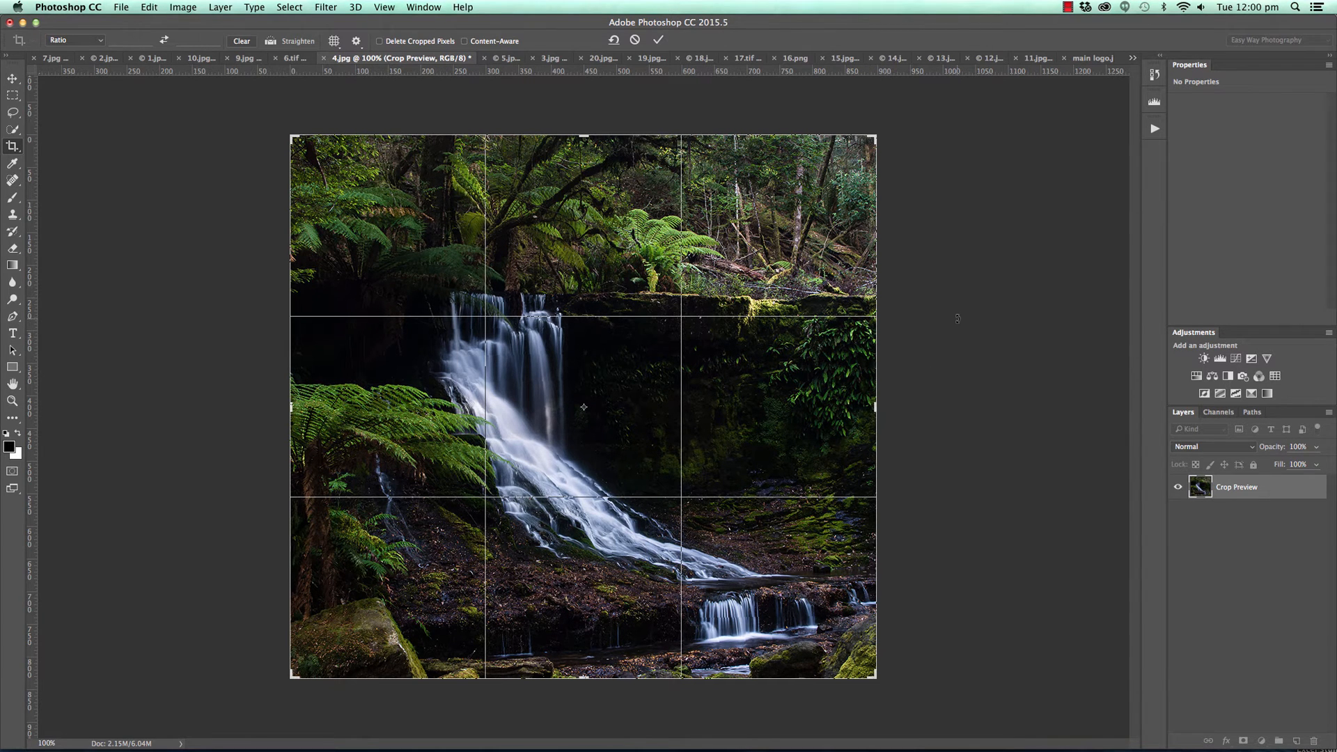
left_click_drag(957, 318, 961, 320)
left_click(658, 40)
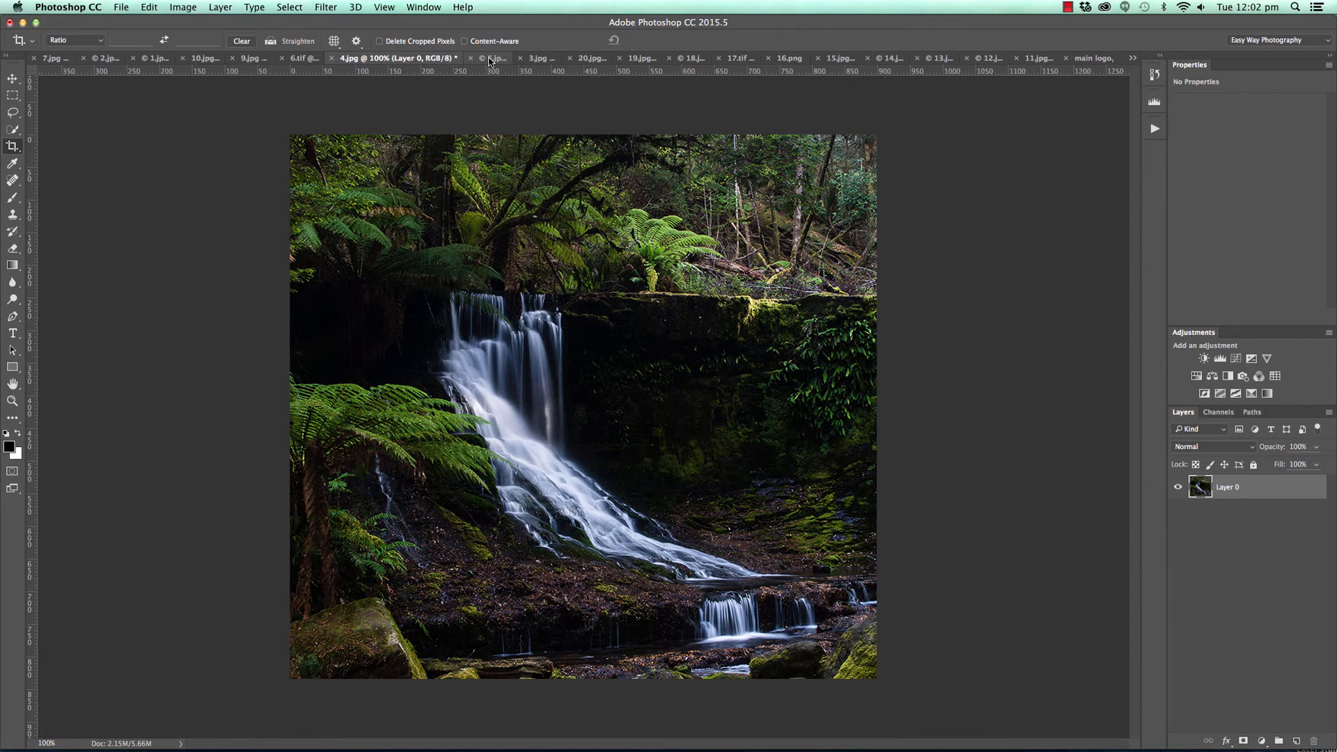
In 5.jpg, check the tall tower's outer edge against a temporary vertical guide at about 59.5 px.
left_click(489, 58)
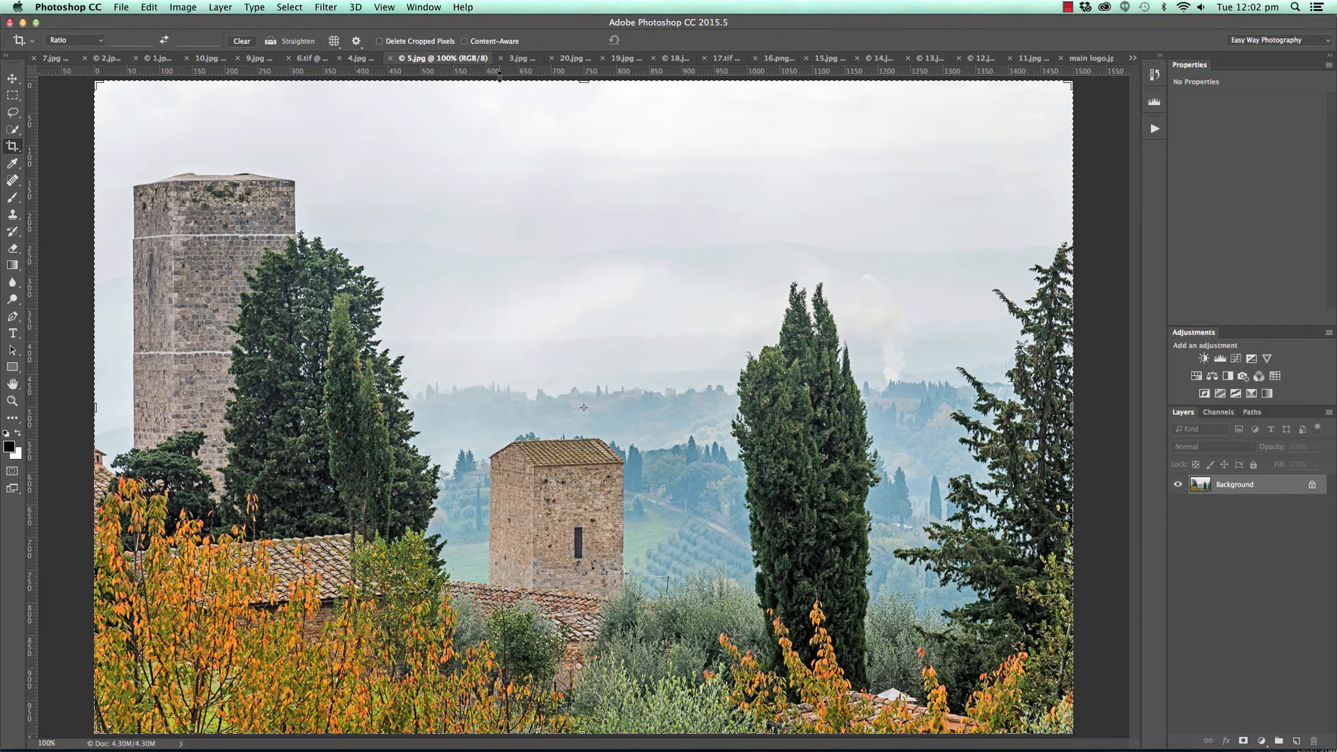
key("v")
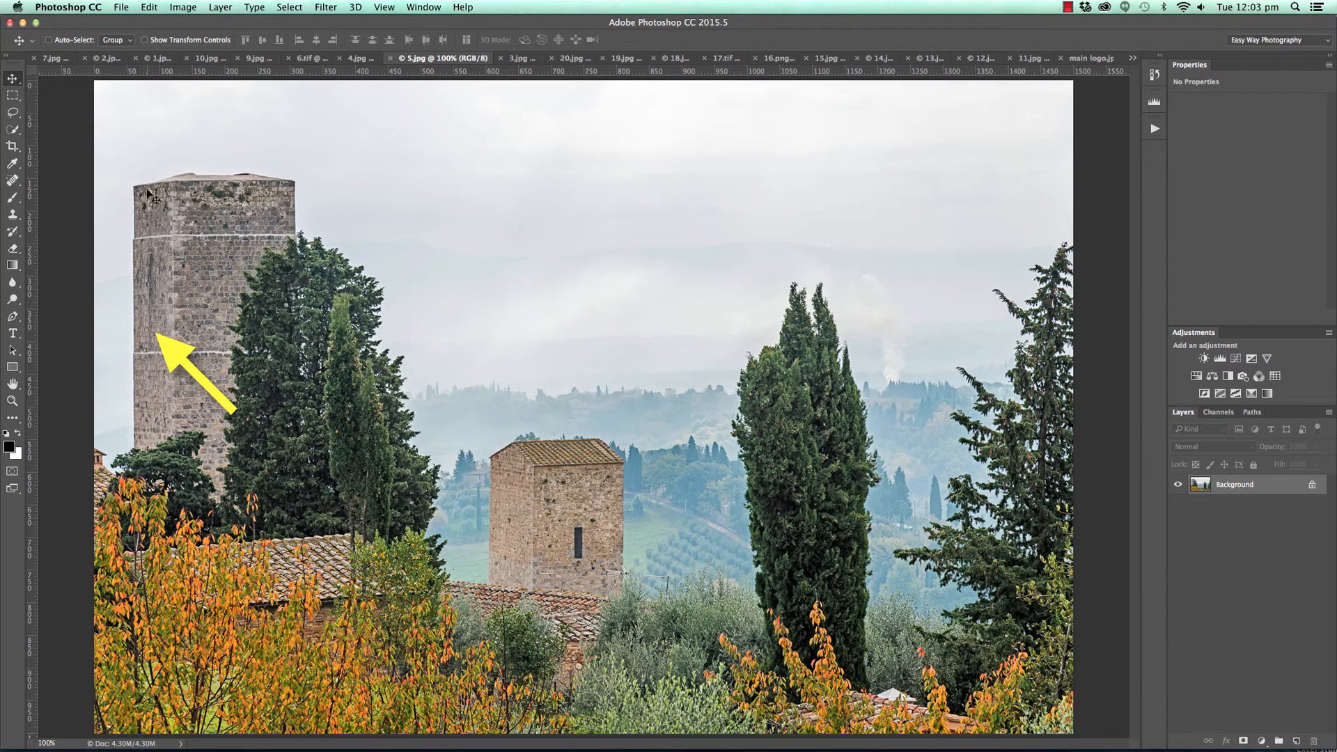
left_click_drag(35, 204, 133, 193)
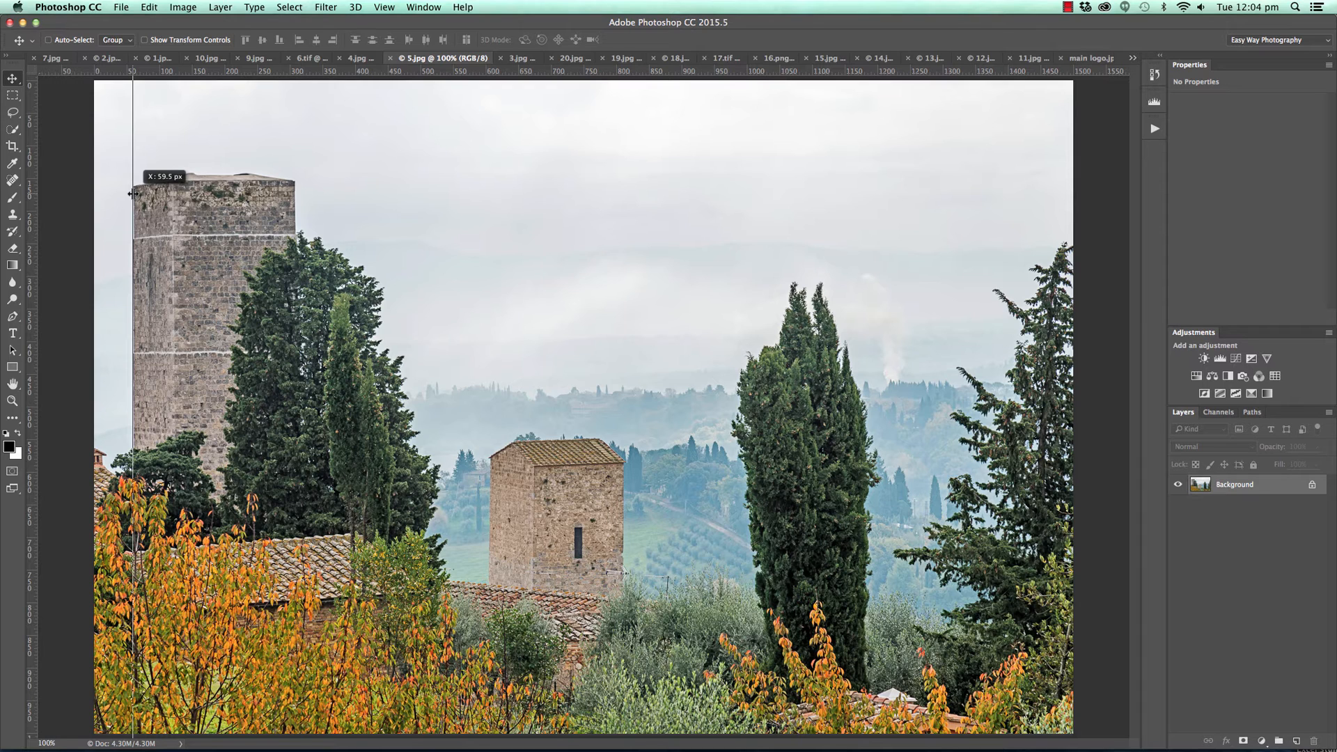
left_click_drag(132, 195, 34, 194)
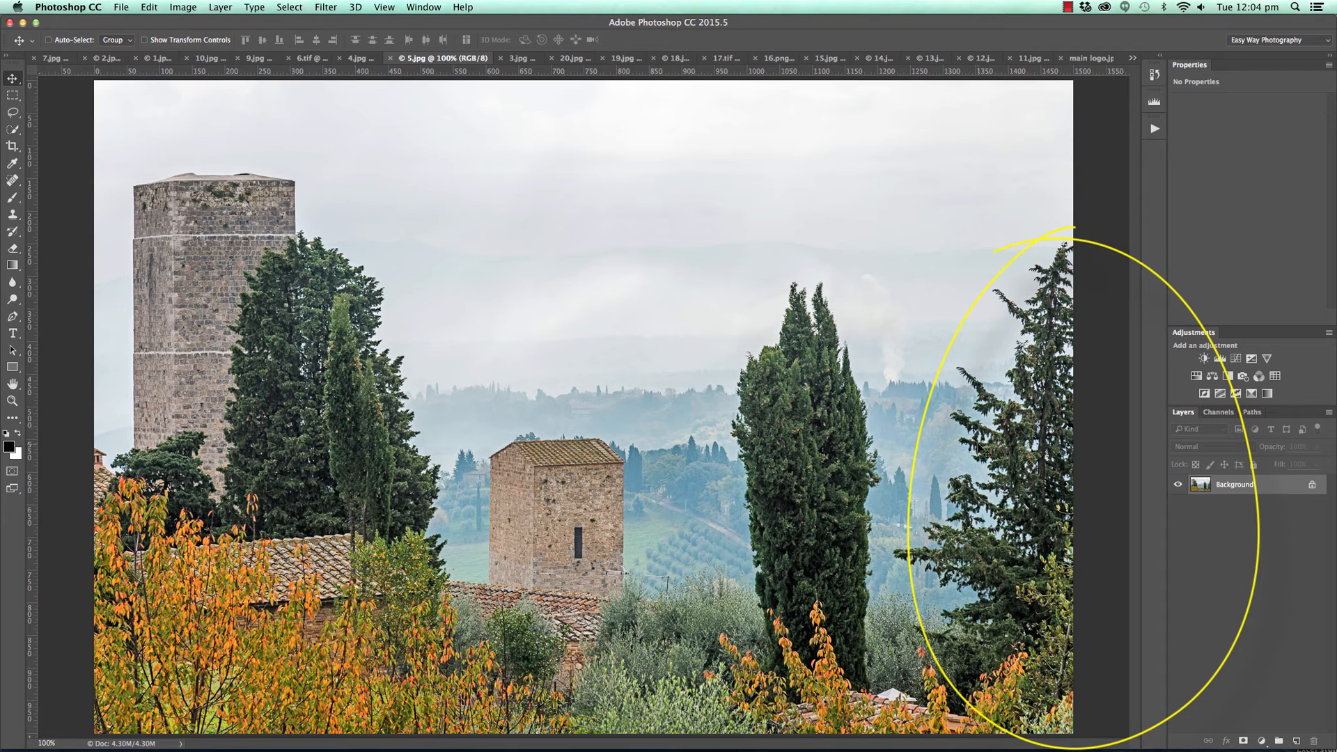
Crop the far-right tree out of 5.jpg to about 1225 px wide, compare with the original, and switch to 3.jpg.
key("c")
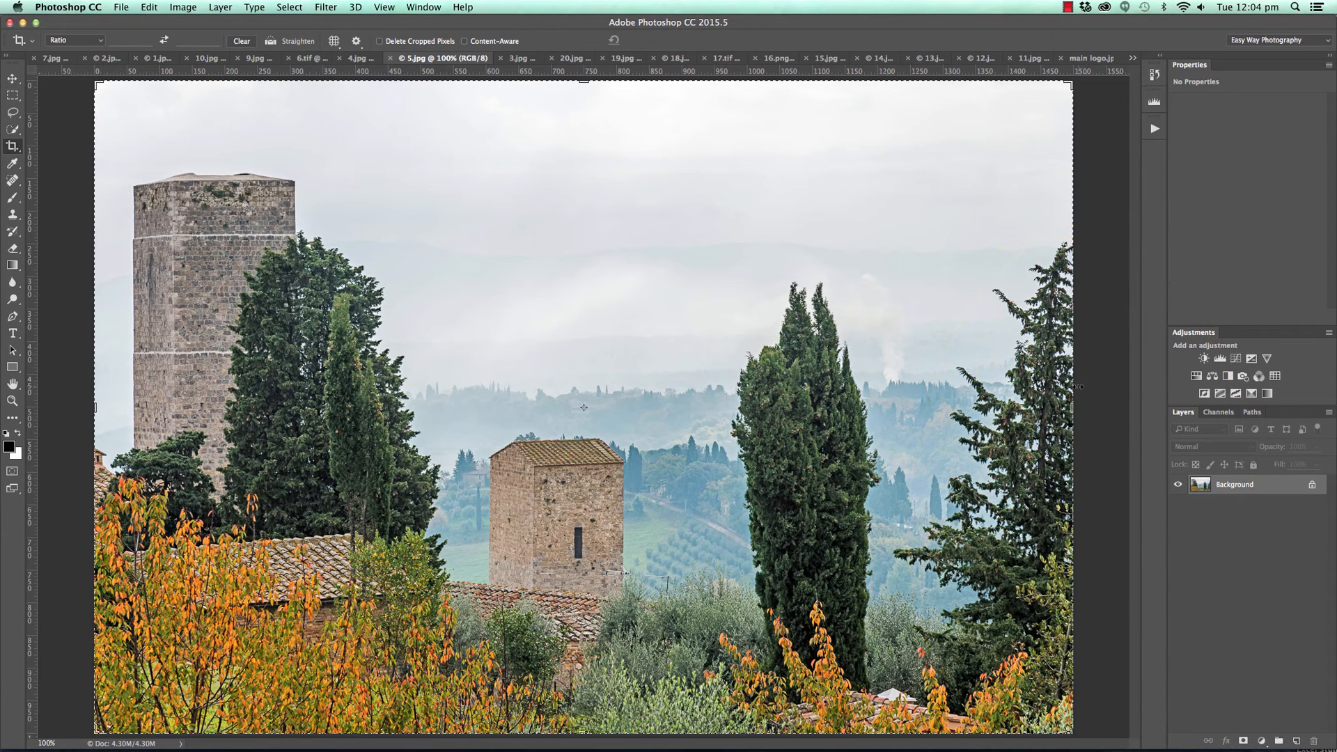
left_click_drag(1073, 403, 983, 403)
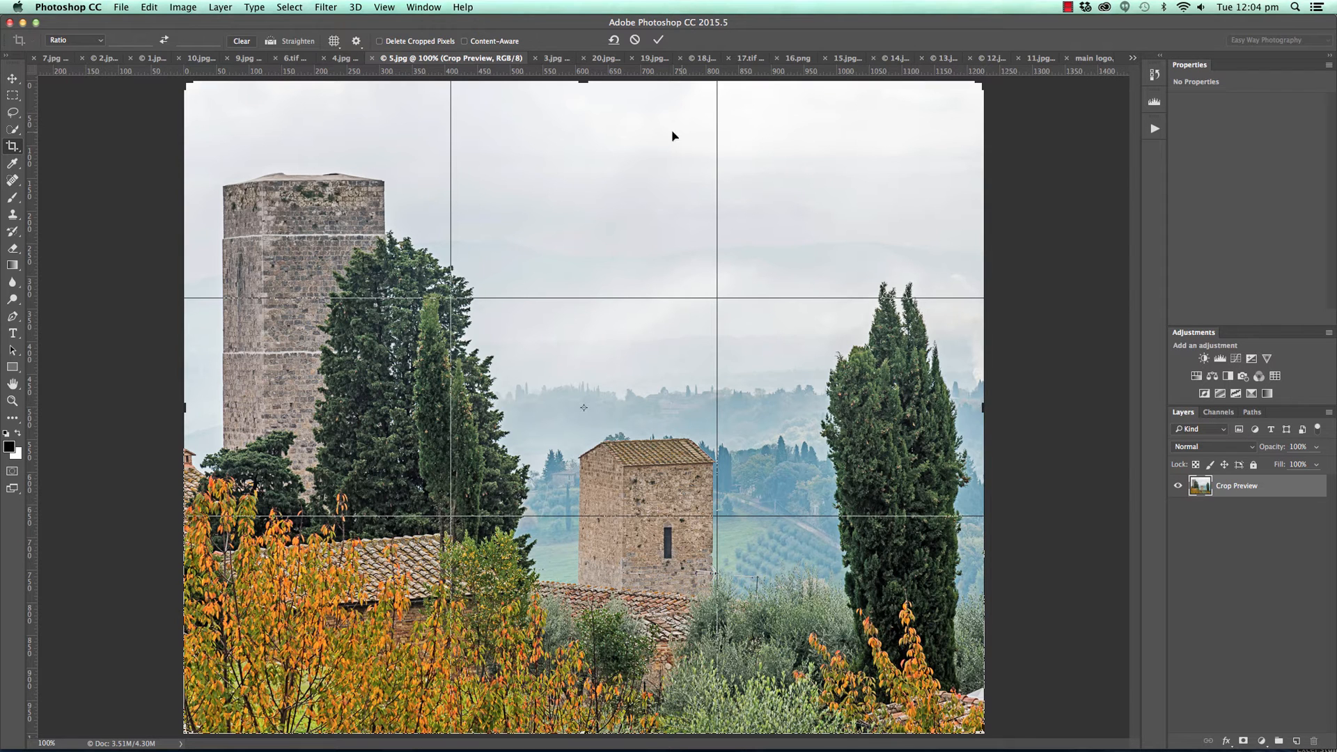
left_click(657, 39)
key("super+z")
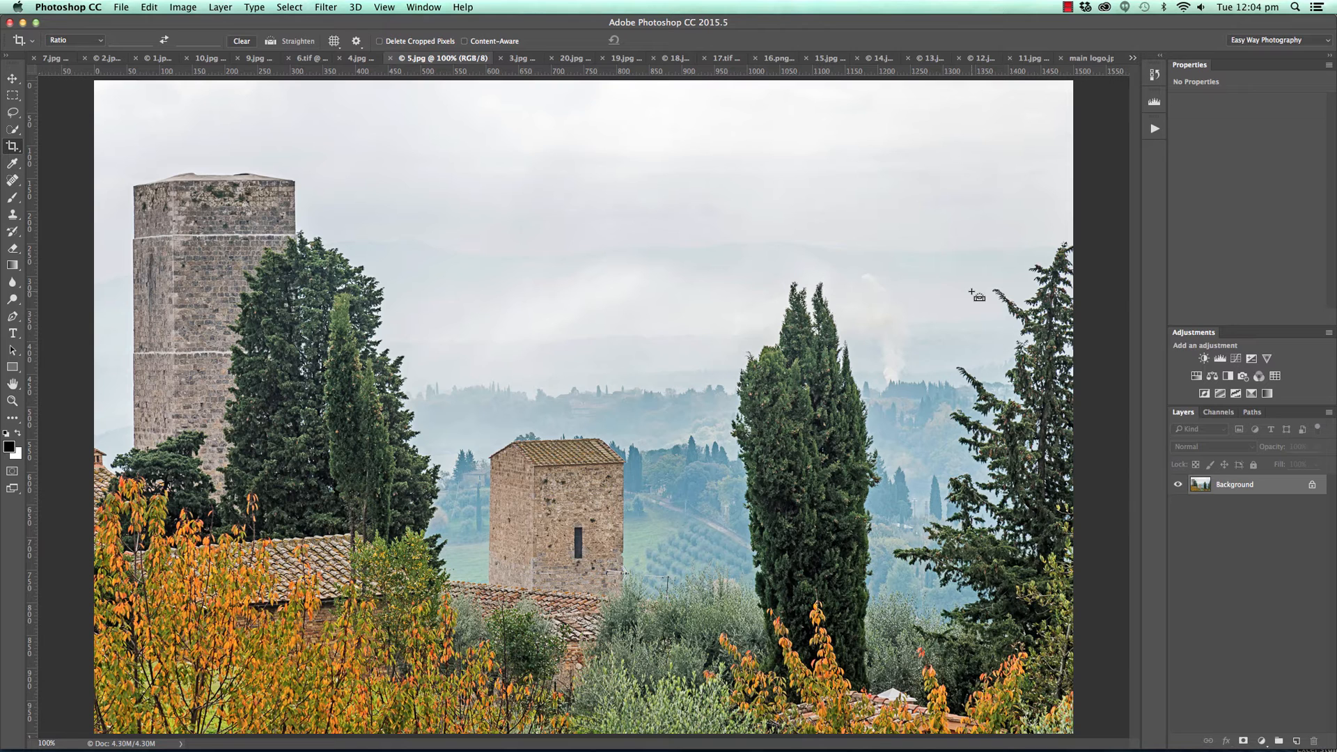
key("super+z")
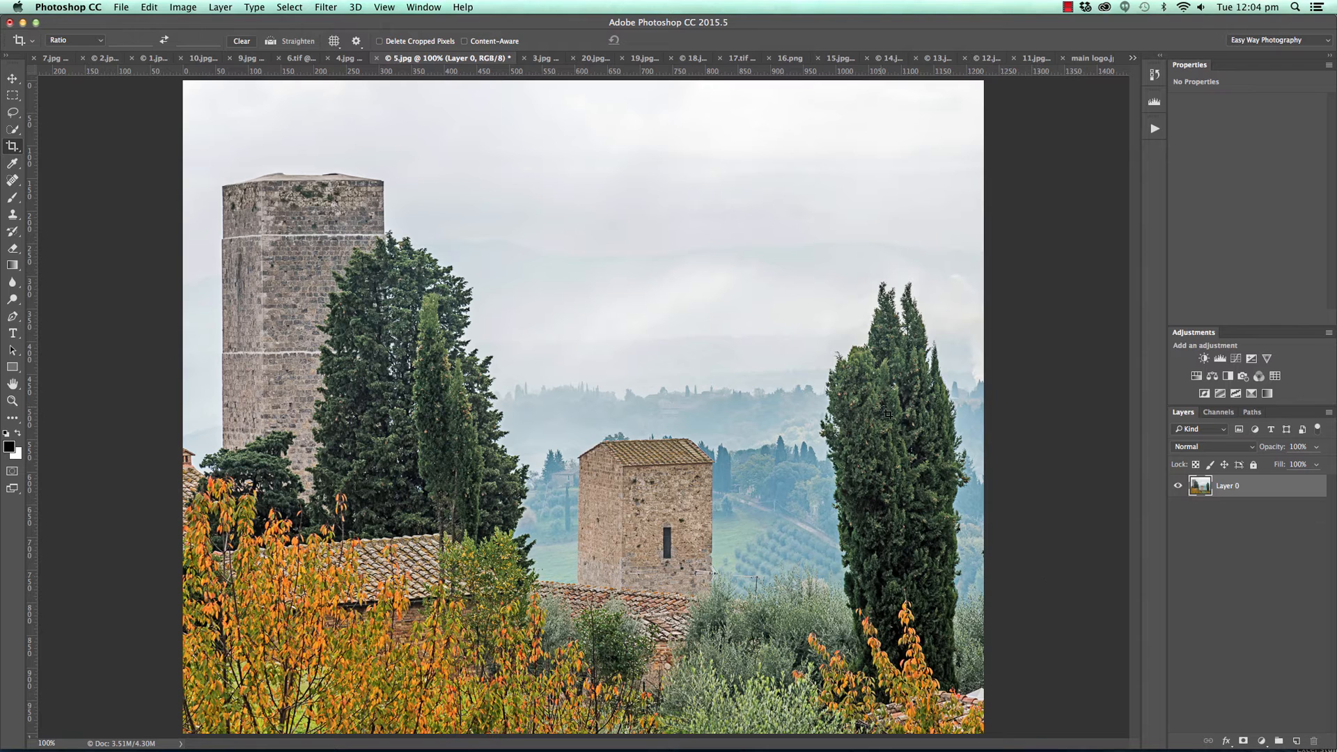
left_click(11, 76)
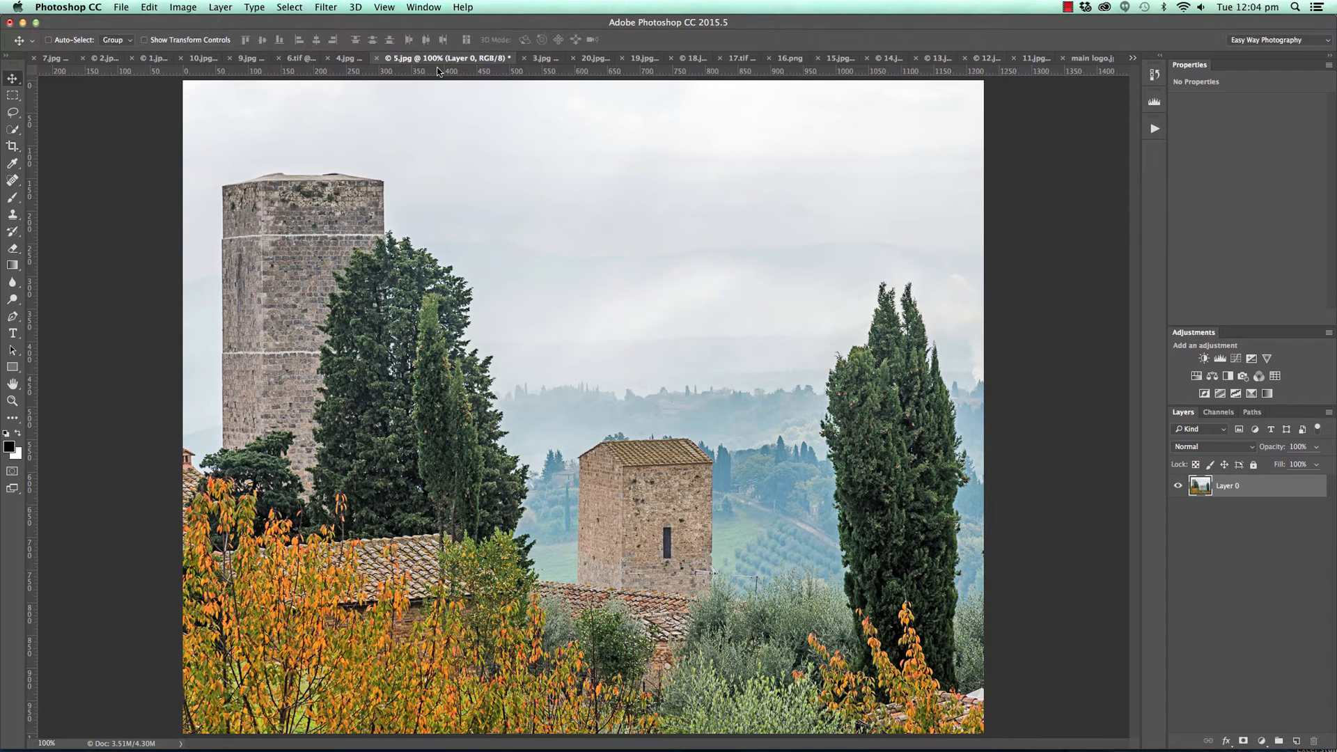
left_click(543, 58)
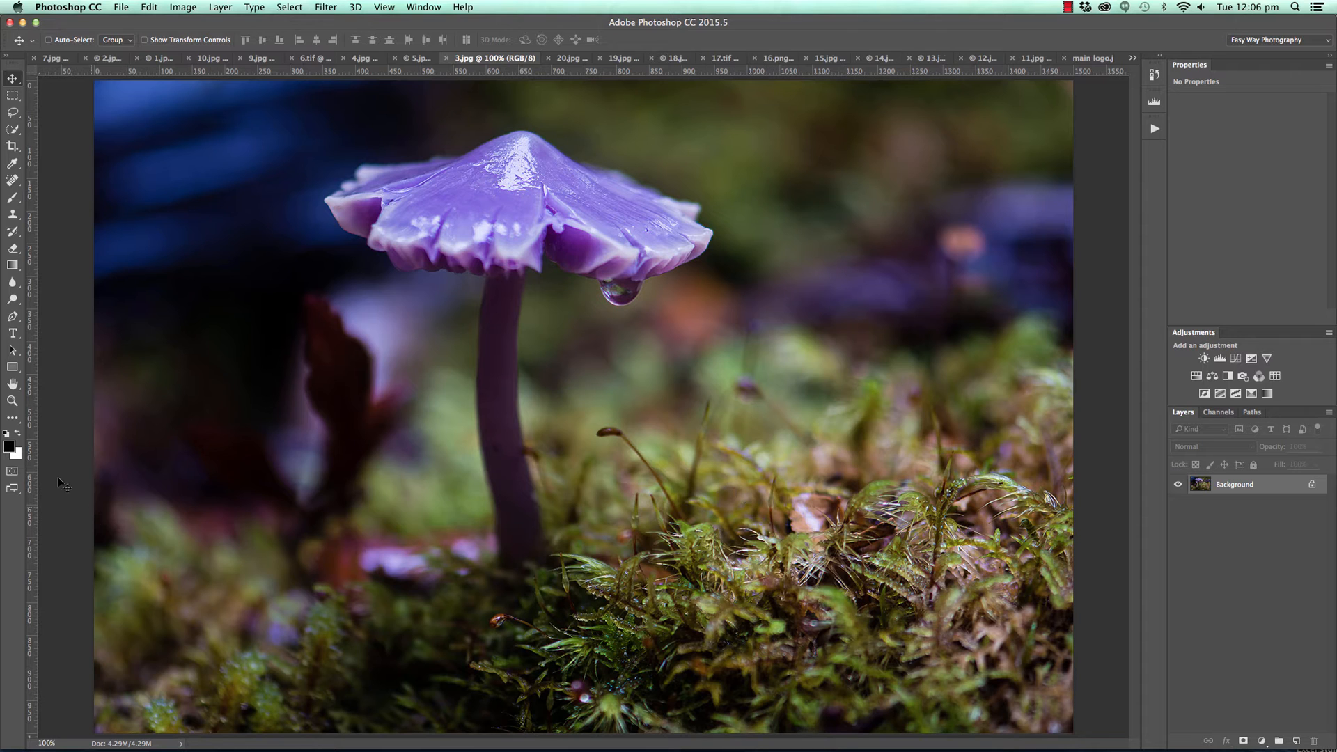
Paint a translucent red arrow over the moss near the mushroom's stem with a 90 px brush, and undo it.
key("b")
left_click_drag(115, 717, 379, 555)
mouse_move(207, 548)
left_mouse_down()
mouse_move(387, 543)
mouse_move(339, 651)
left_mouse_up()
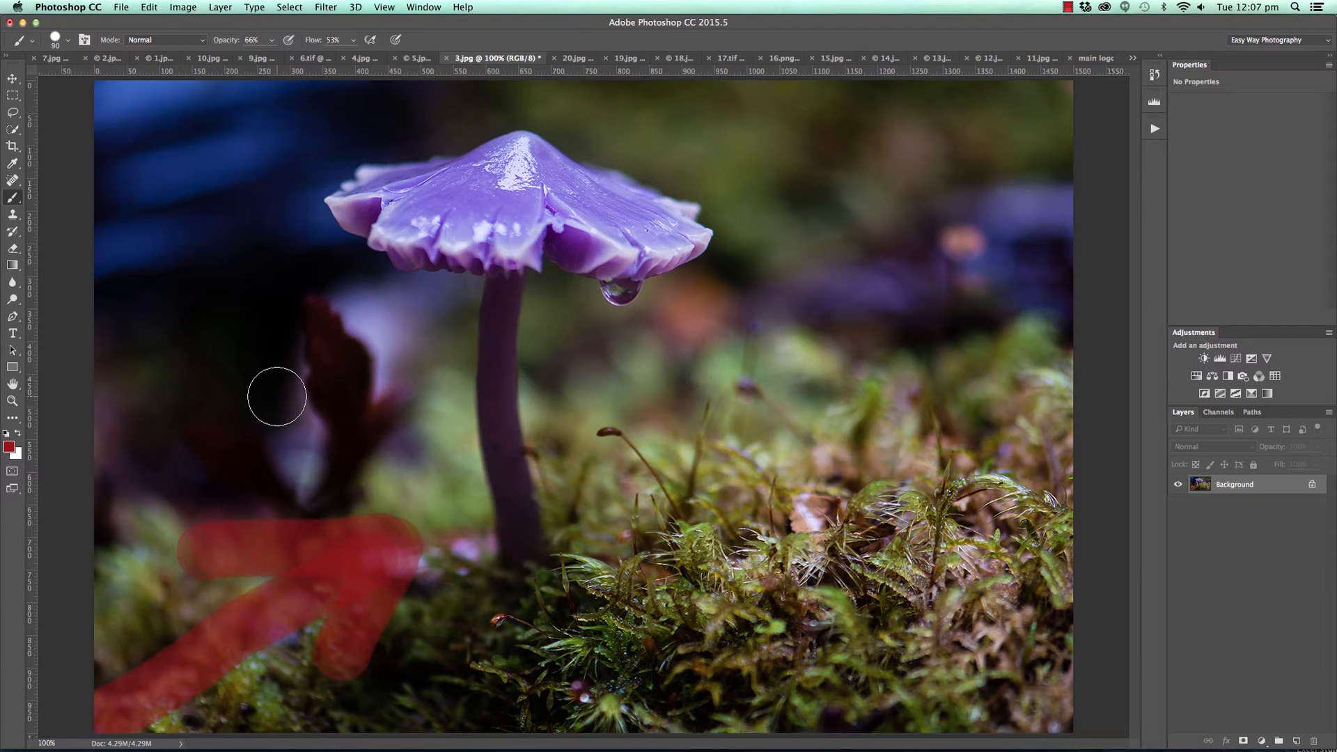
key("super+alt+z")
key("super+alt+z")
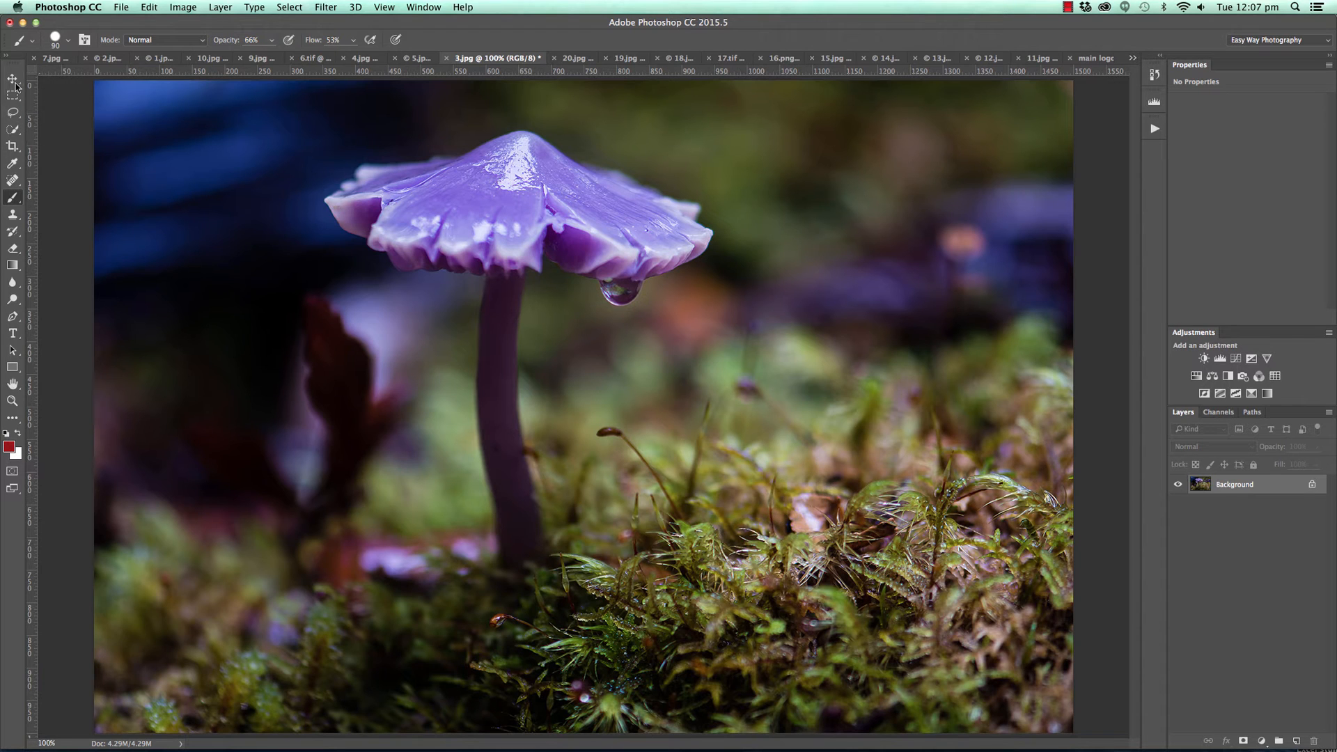
Duplicate the mushroom photo's Background layer and flip the copy horizontally.
key("v")
key("super+j")
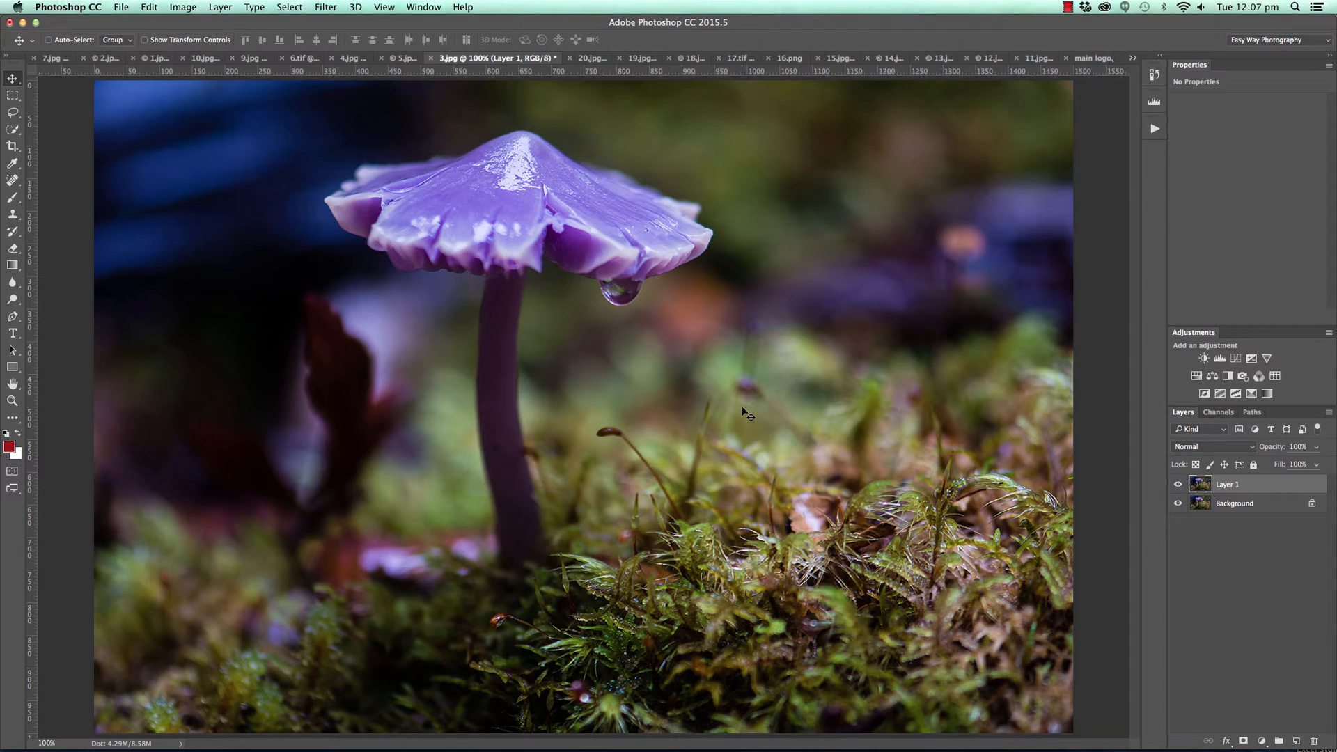
key("super+t")
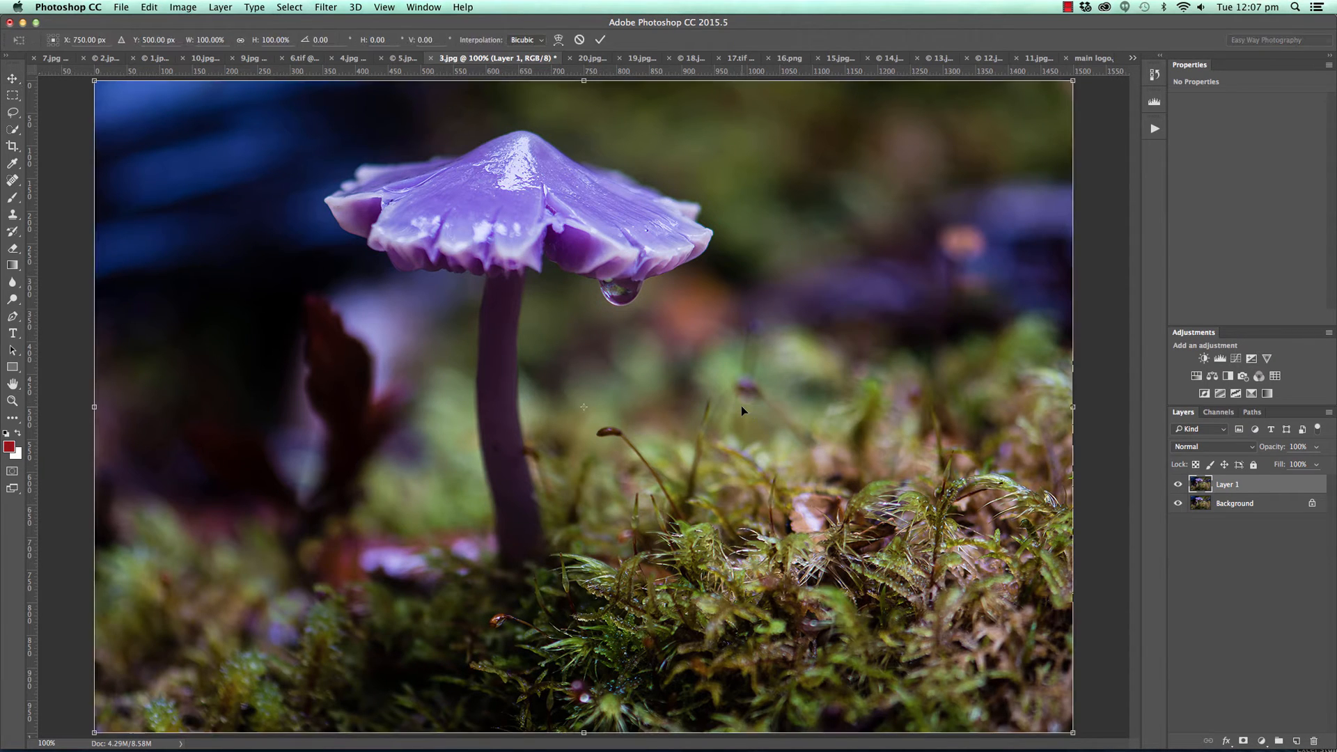
right_click(710, 353)
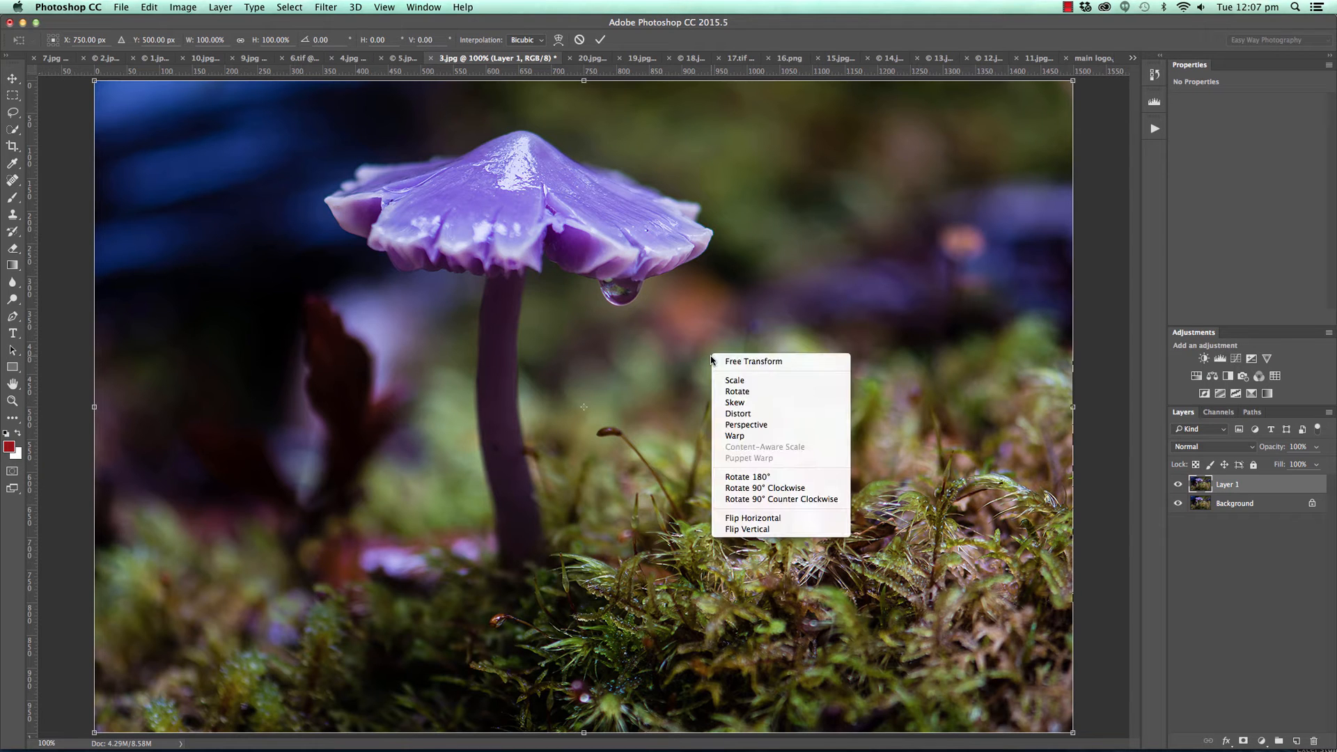
left_click(742, 522)
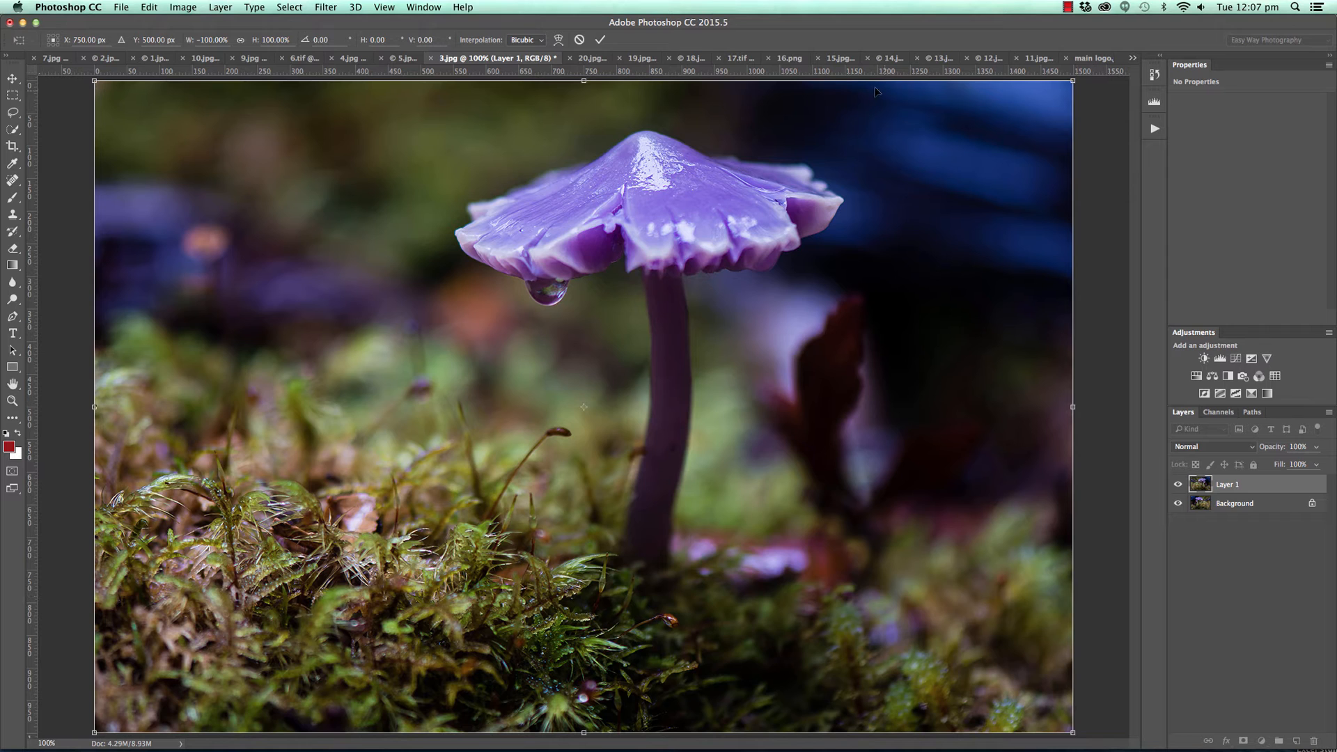
left_click(600, 40)
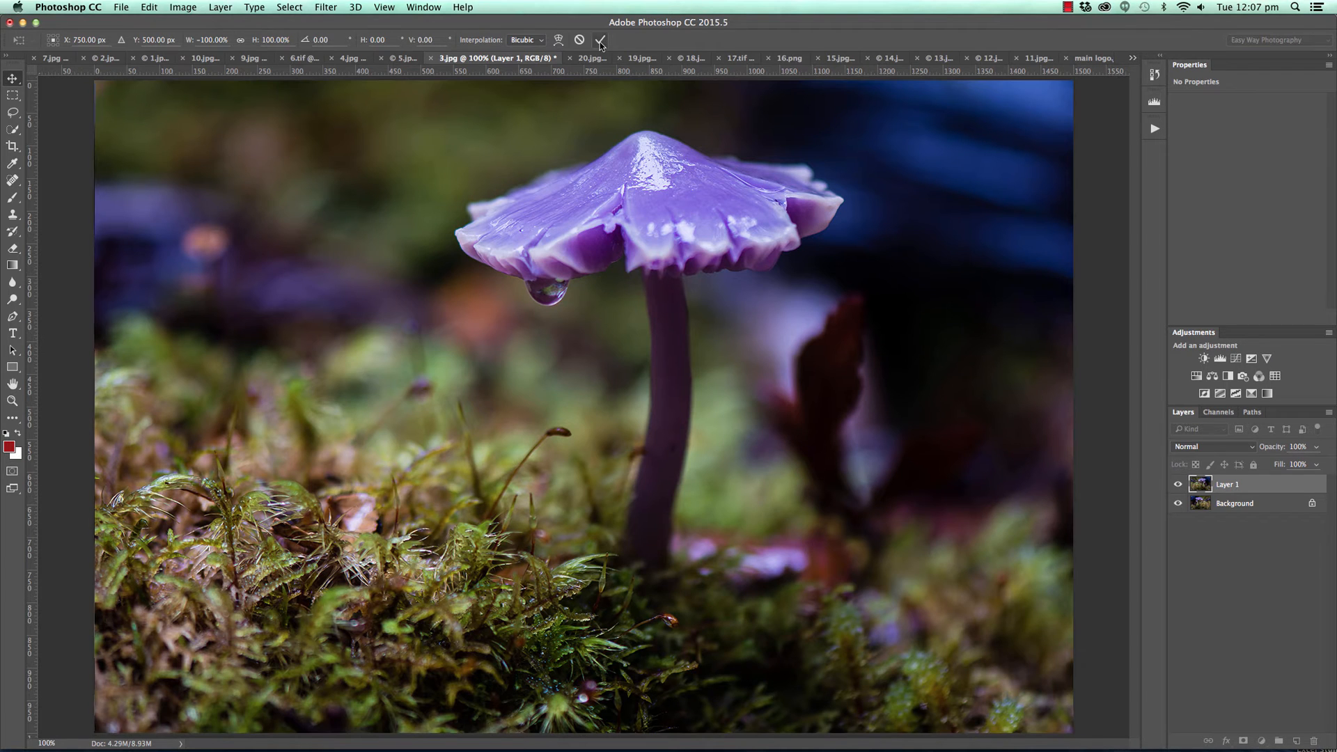
Hide the flipped copy with a black layer mask and quick-select the whole background on the mushroom's left side.
left_click(1242, 740)
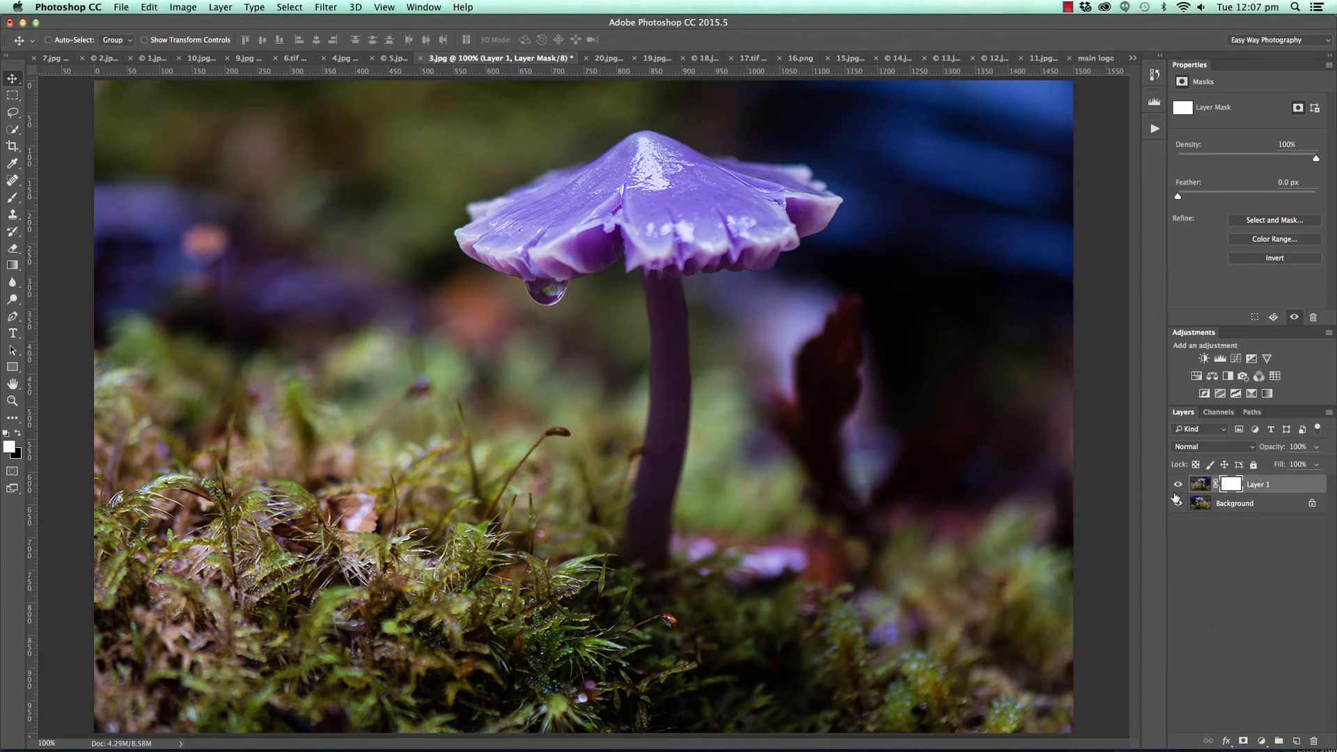
key("ctrl+i")
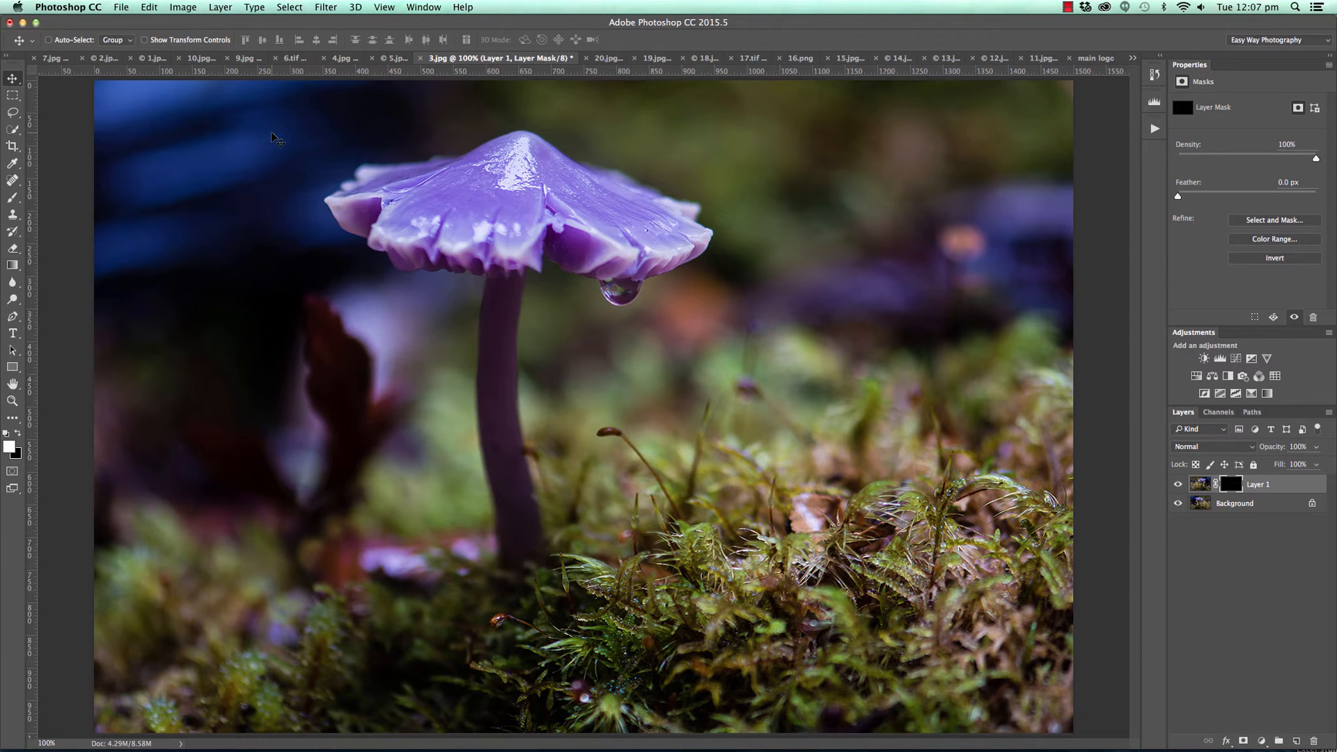
left_click(14, 131)
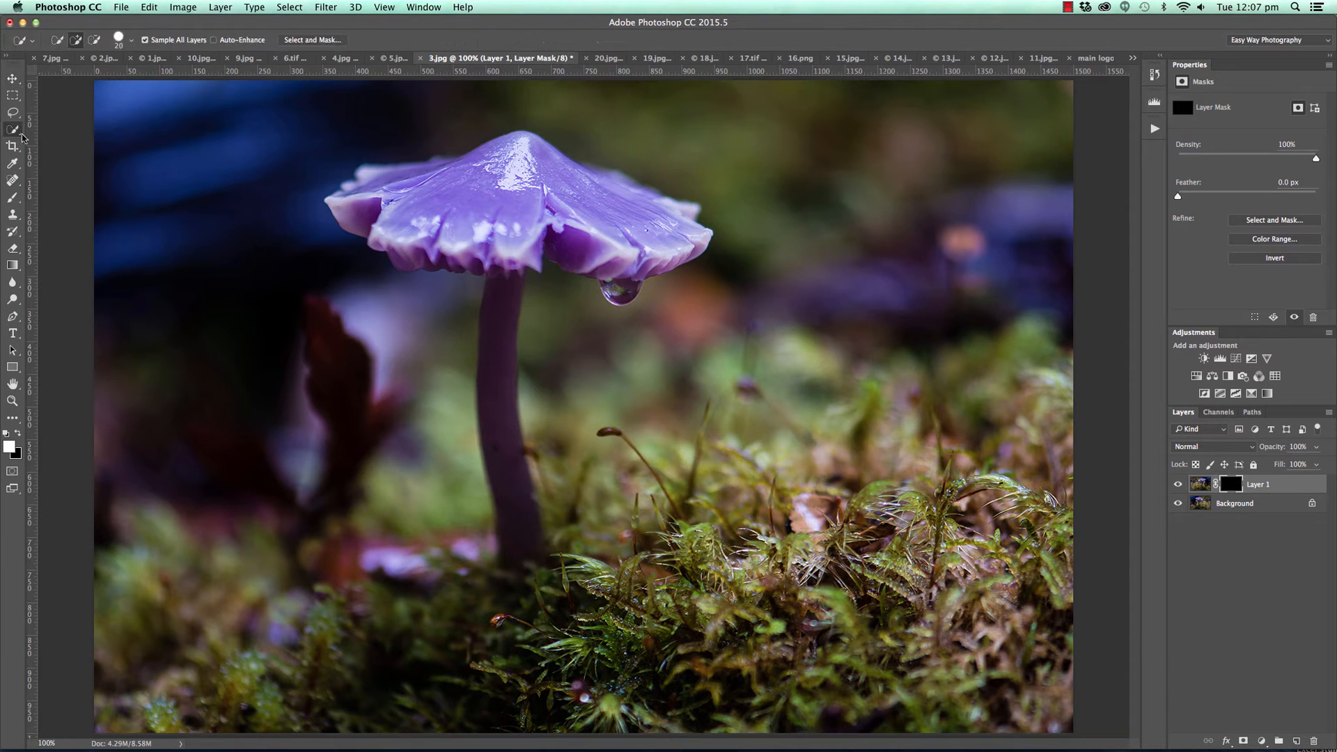
mouse_move(270, 110)
left_mouse_down()
mouse_move(159, 216)
mouse_move(174, 289)
mouse_move(410, 370)
left_mouse_up()
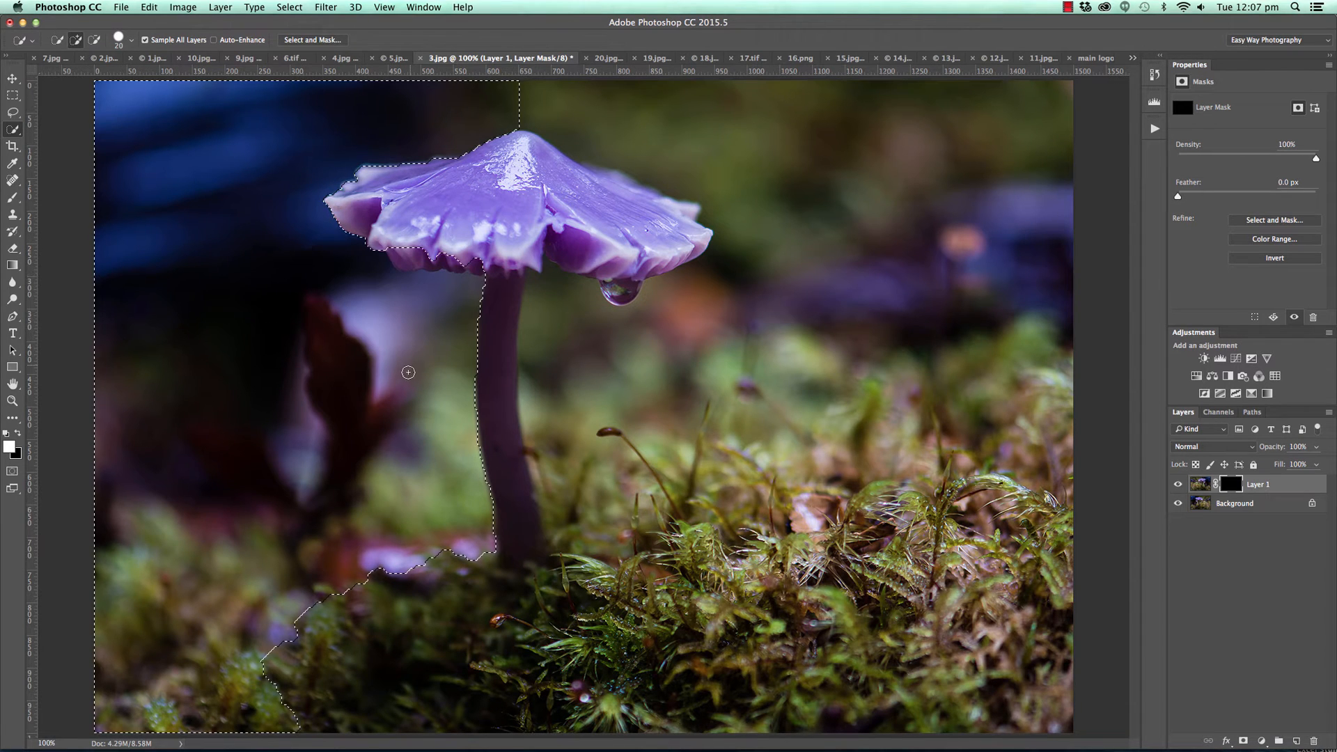
mouse_move(390, 483)
left_mouse_down()
mouse_move(421, 617)
mouse_move(361, 395)
left_mouse_up()
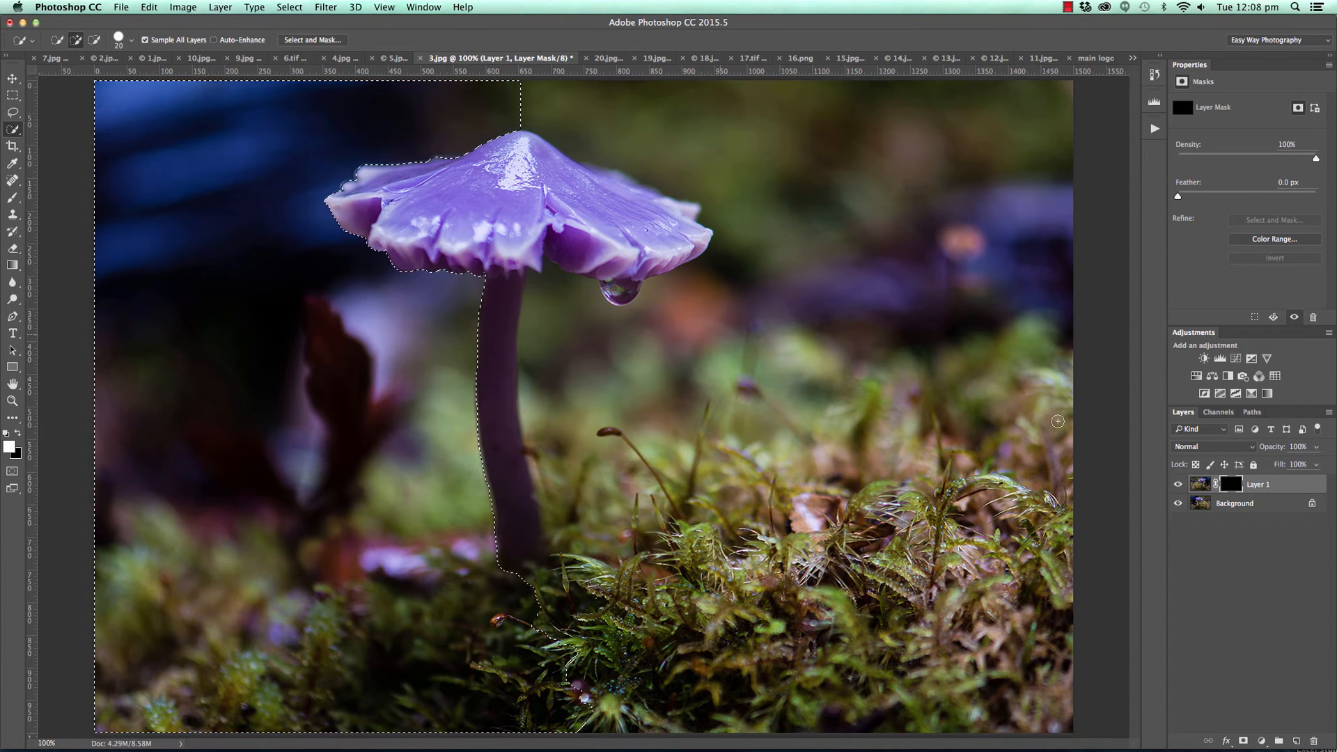
Fill the selected area of Layer 1's mask with white and deselect.
left_click(179, 9)
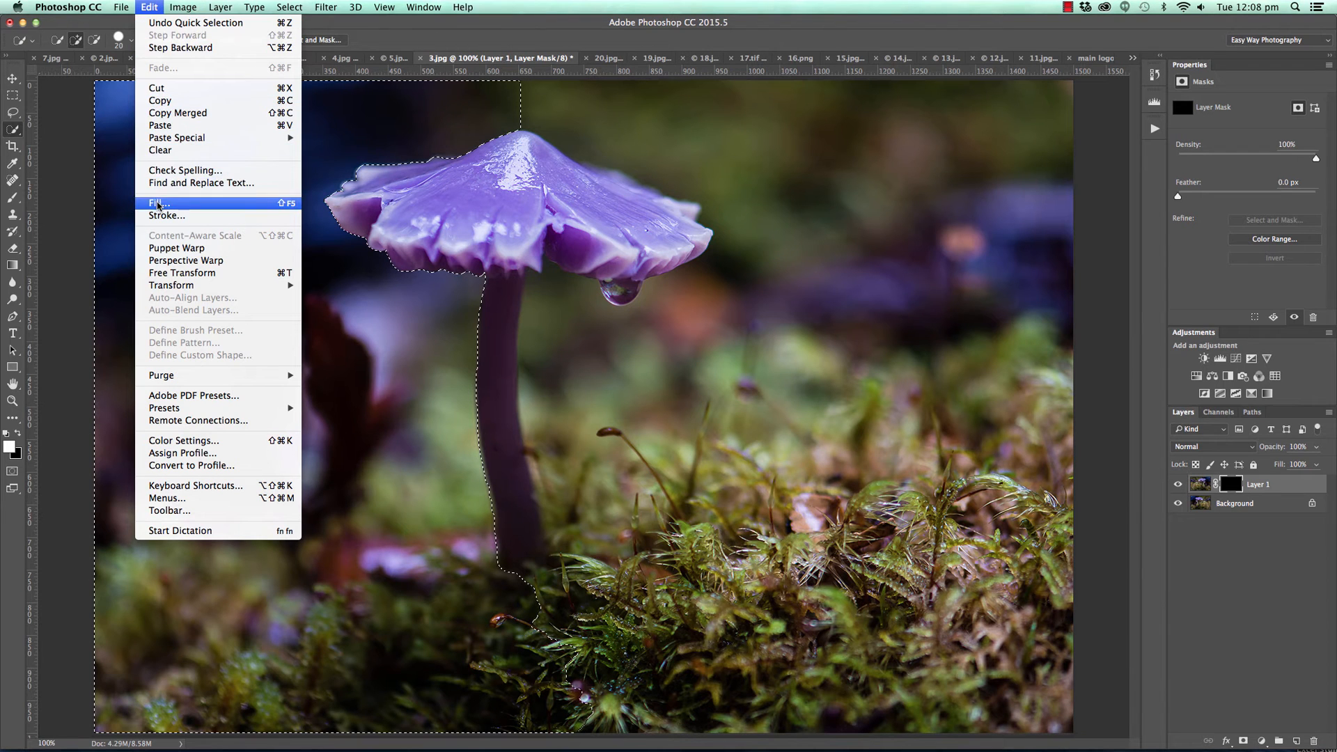
left_click(186, 200)
left_click(872, 173)
key("w")
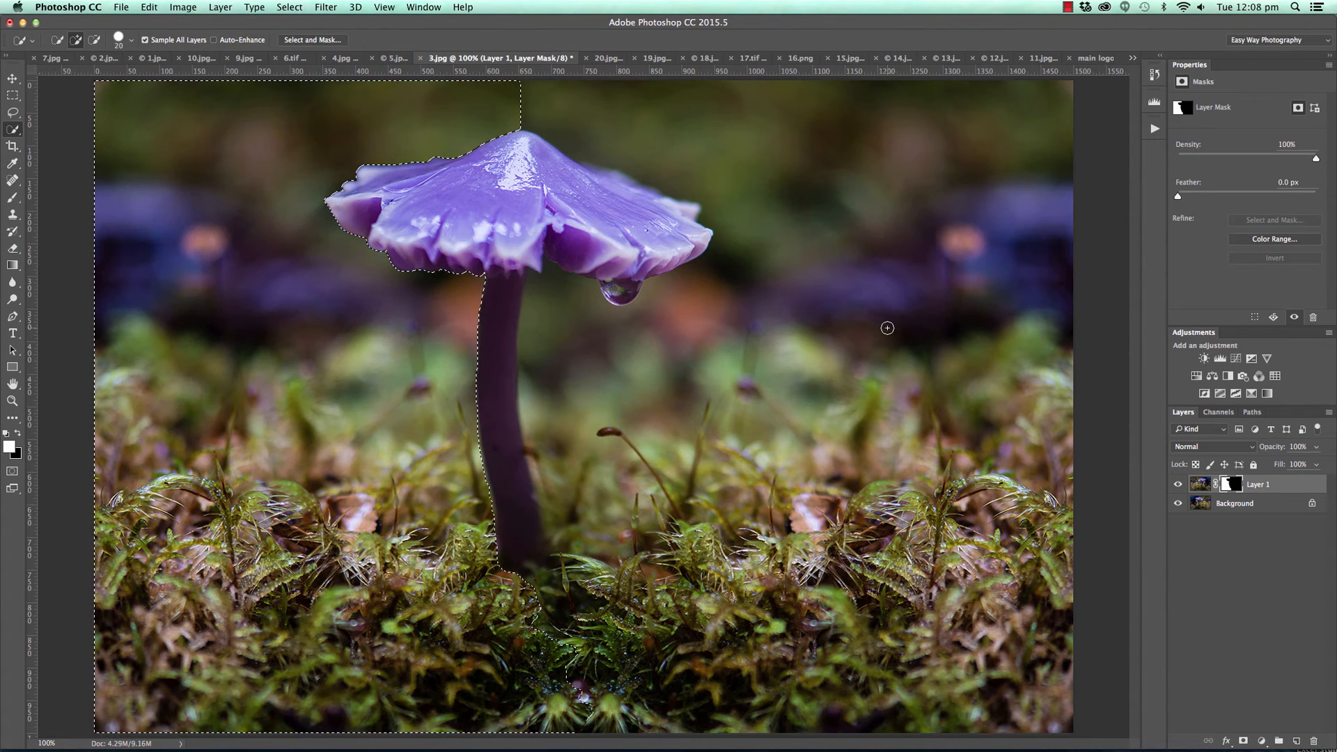
key("ctrl+d")
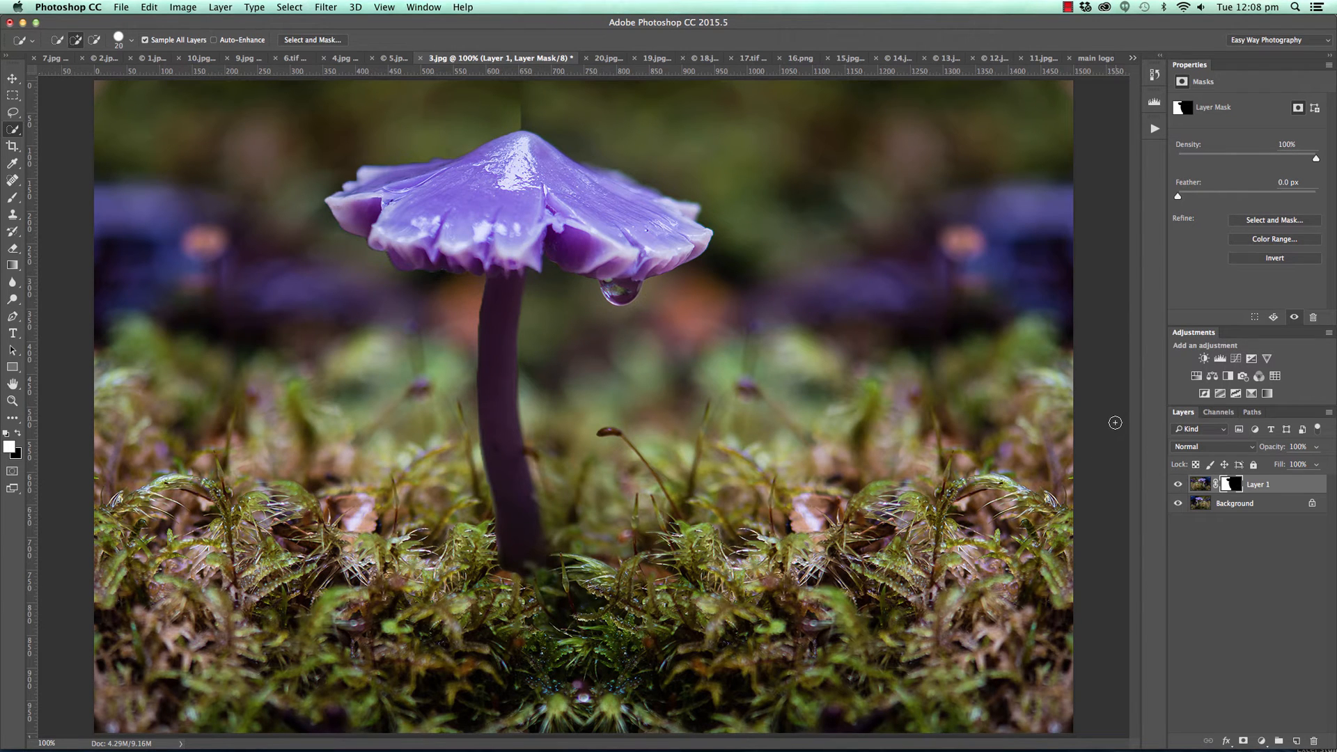
Hide and show Layer 1 repeatedly to compare the mirrored background with the original mushroom photo.
left_click(1177, 486)
left_click(1177, 485)
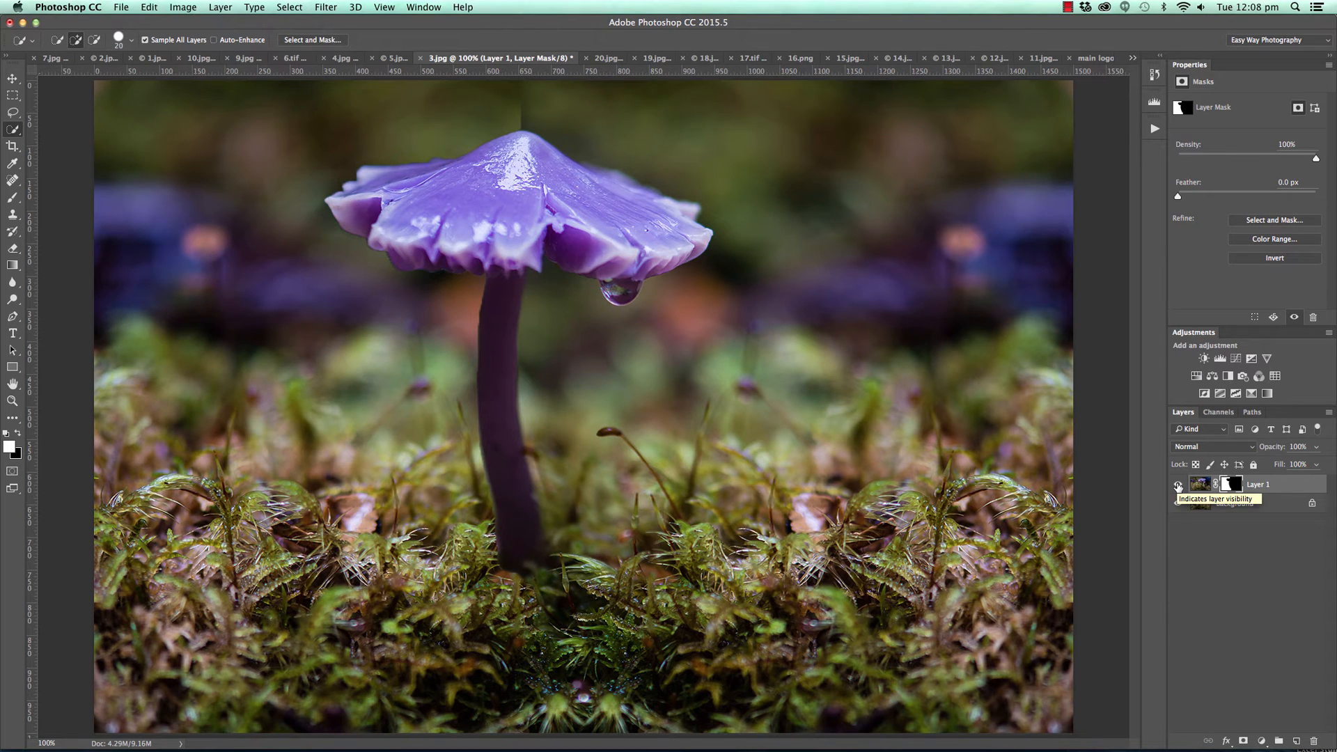
left_click(1177, 485)
left_click(1177, 486)
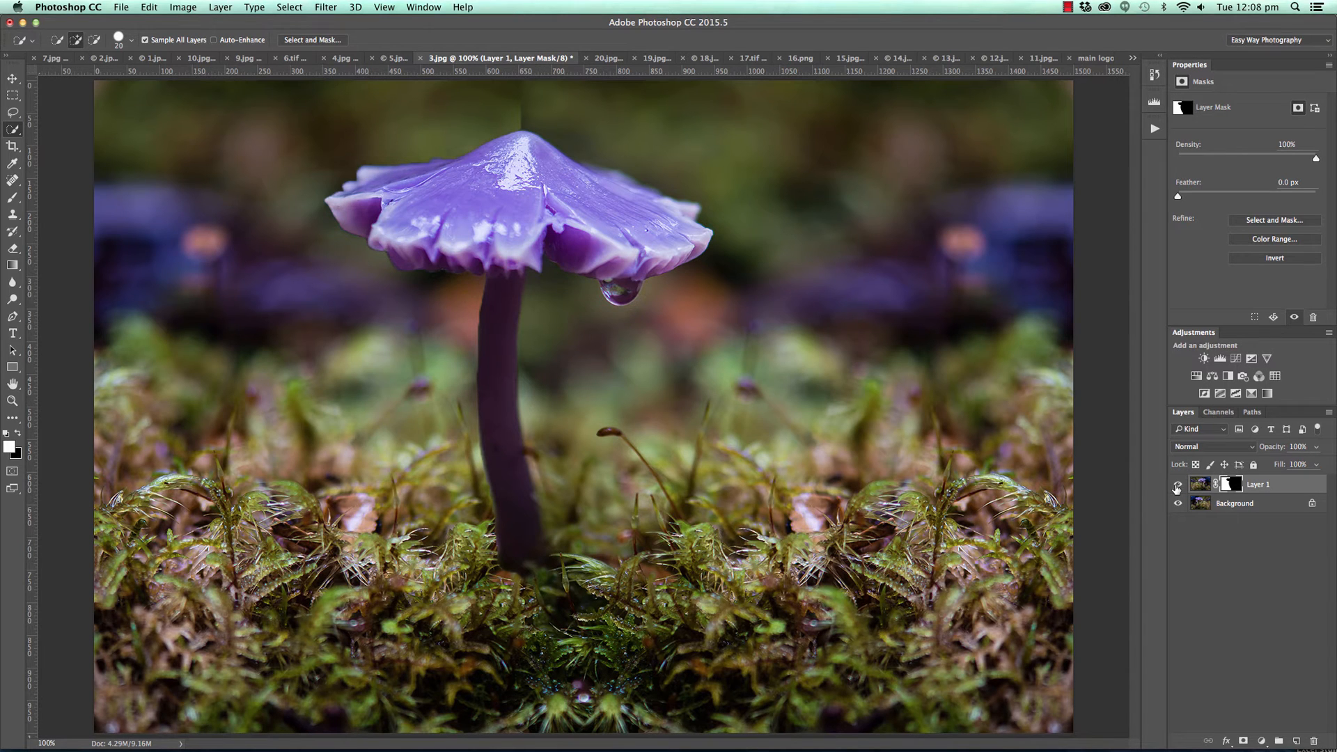
In the lake photo 20.jpg, add a Hue/Saturation adjustment layer with Saturation -73 and invert its mask to black.
left_click(13, 78)
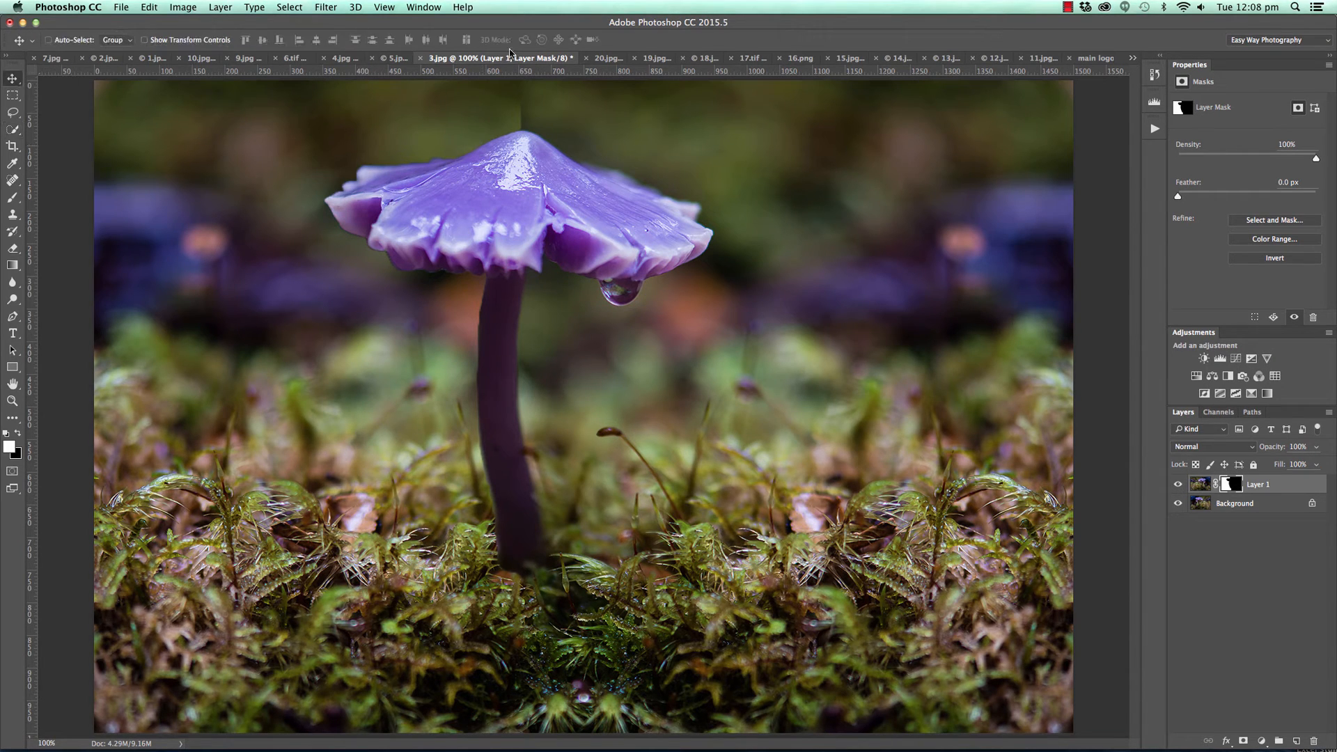
left_click(607, 58)
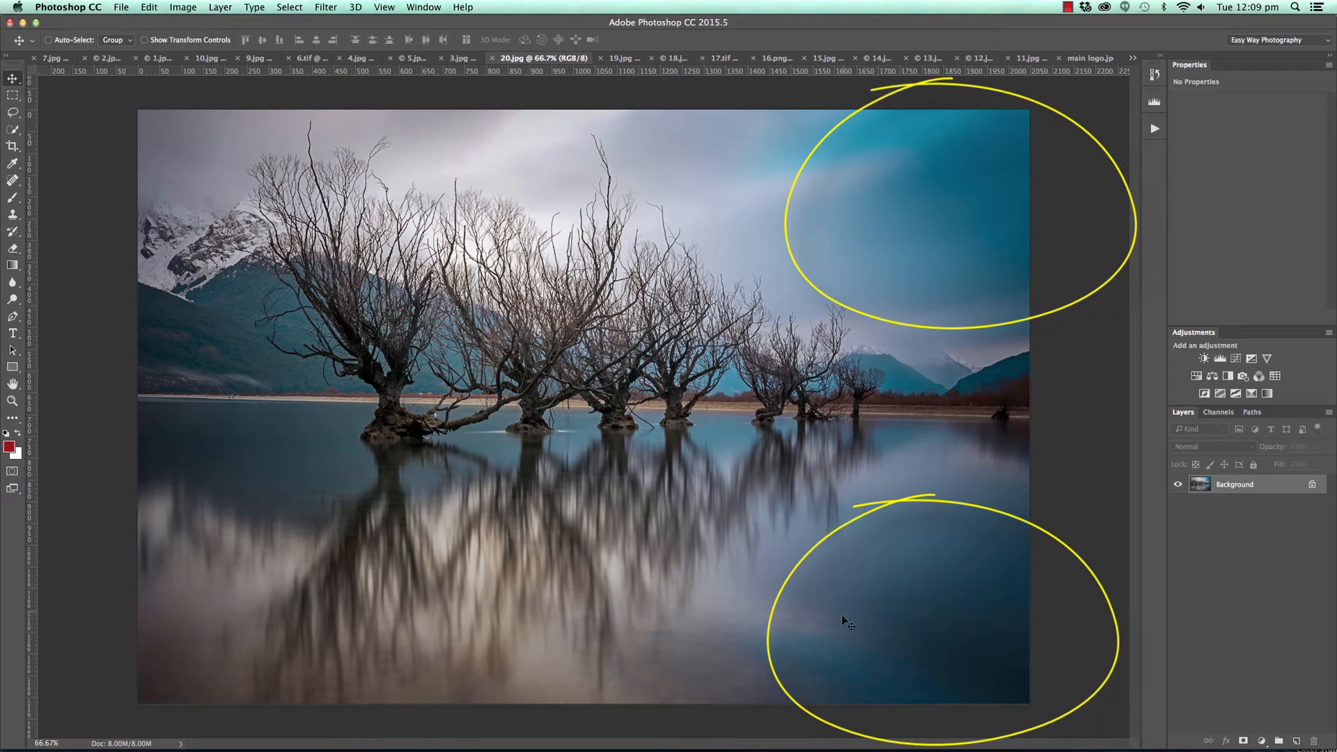
mouse_move(662, 750)
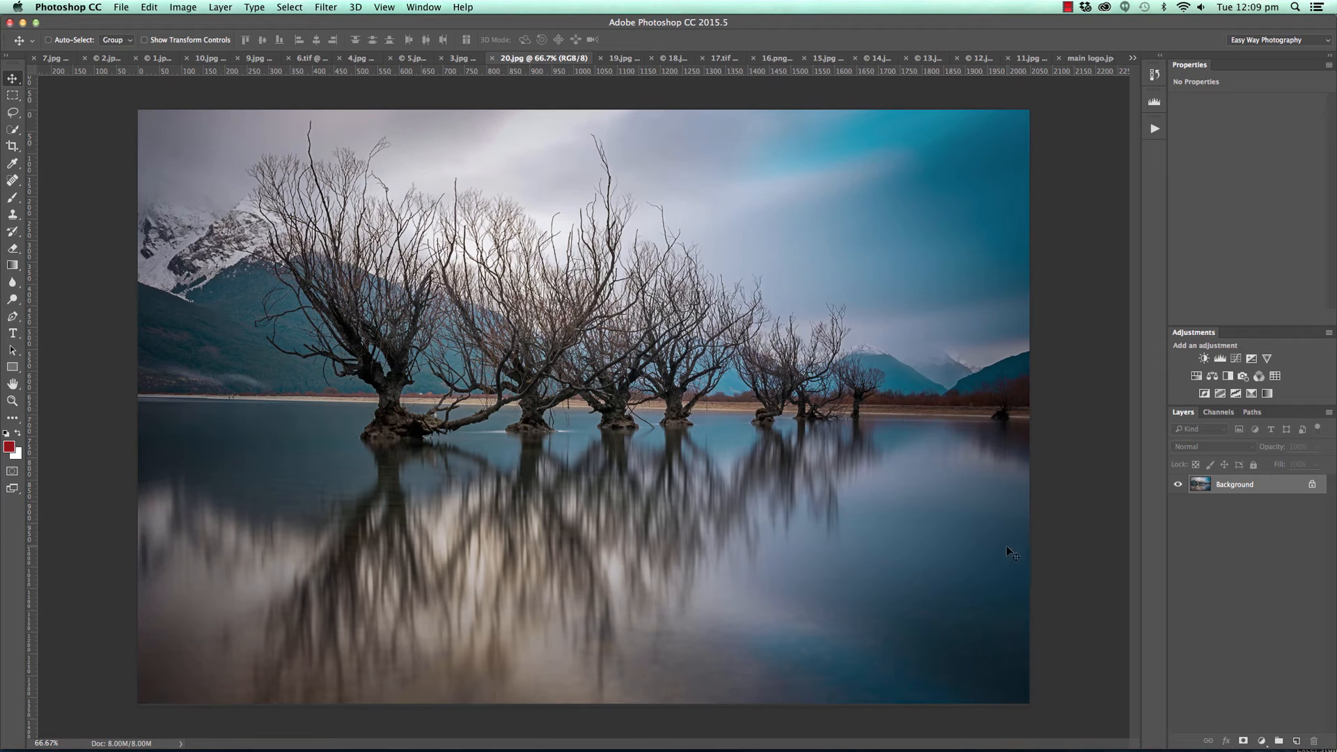
left_click(1261, 740)
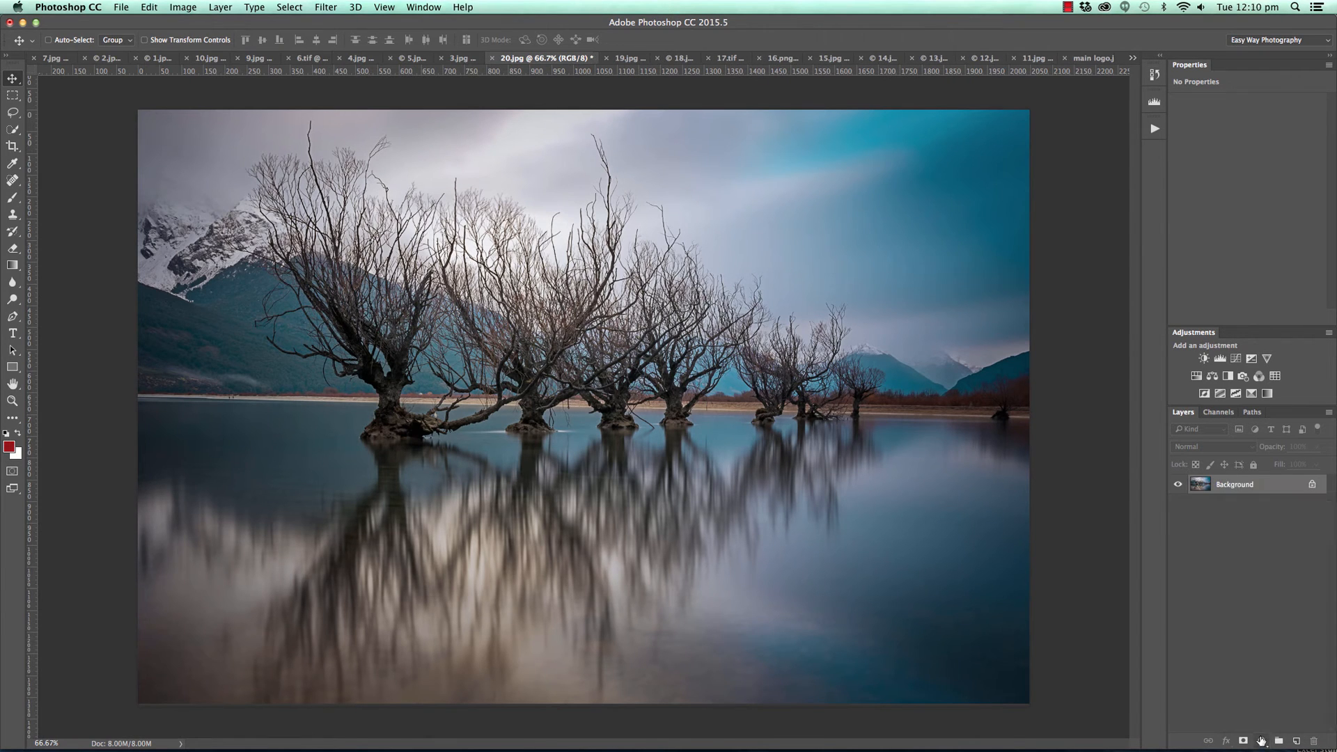
left_click(1261, 740)
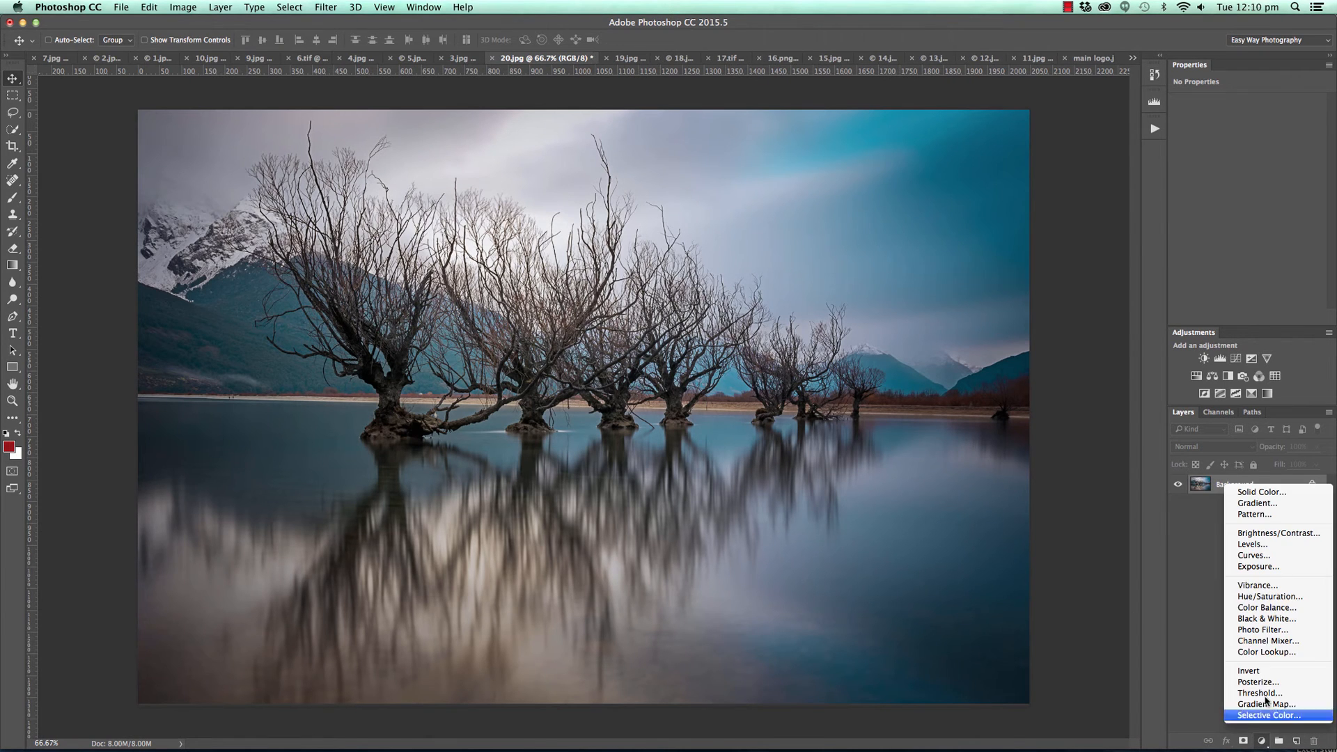
left_click(1268, 596)
left_click_drag(1243, 174, 1221, 174)
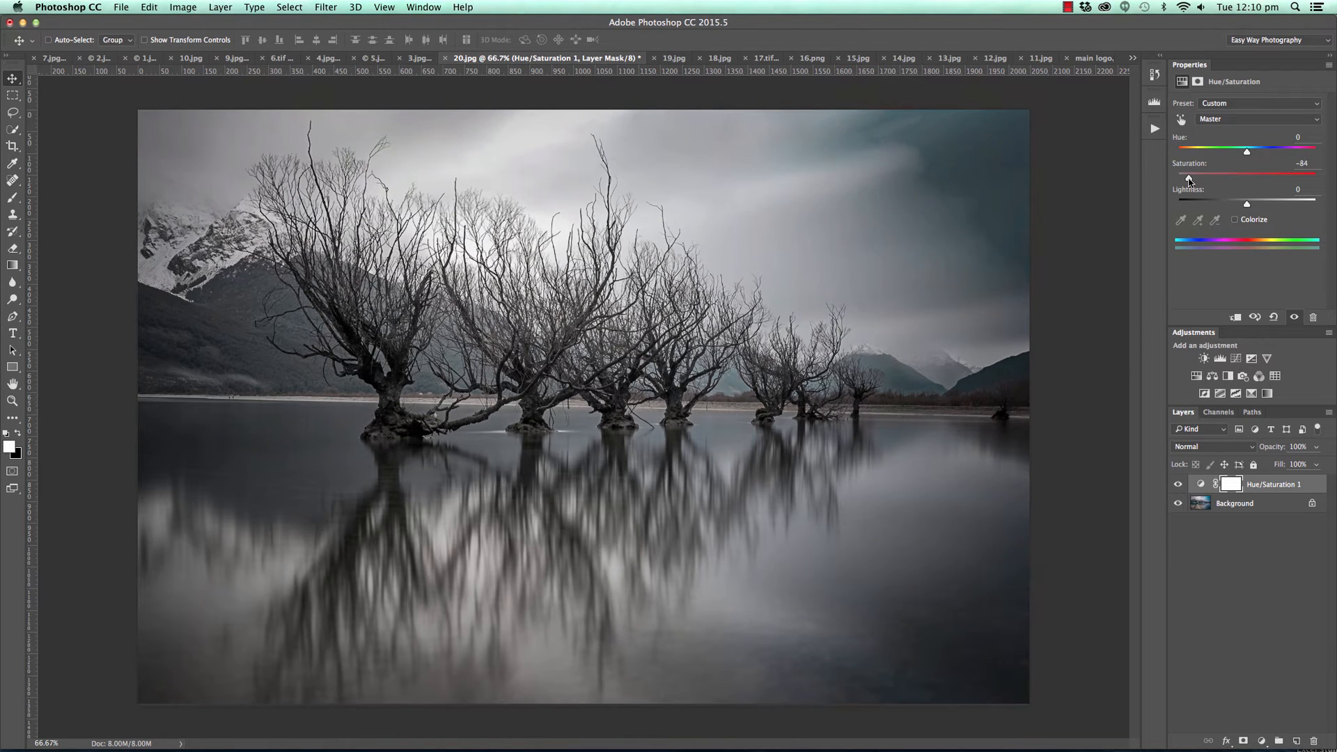
left_click_drag(1184, 178, 1164, 181)
mouse_move(1169, 181)
left_mouse_down()
mouse_move(1208, 180)
mouse_move(1194, 180)
left_mouse_up()
key("super+i")
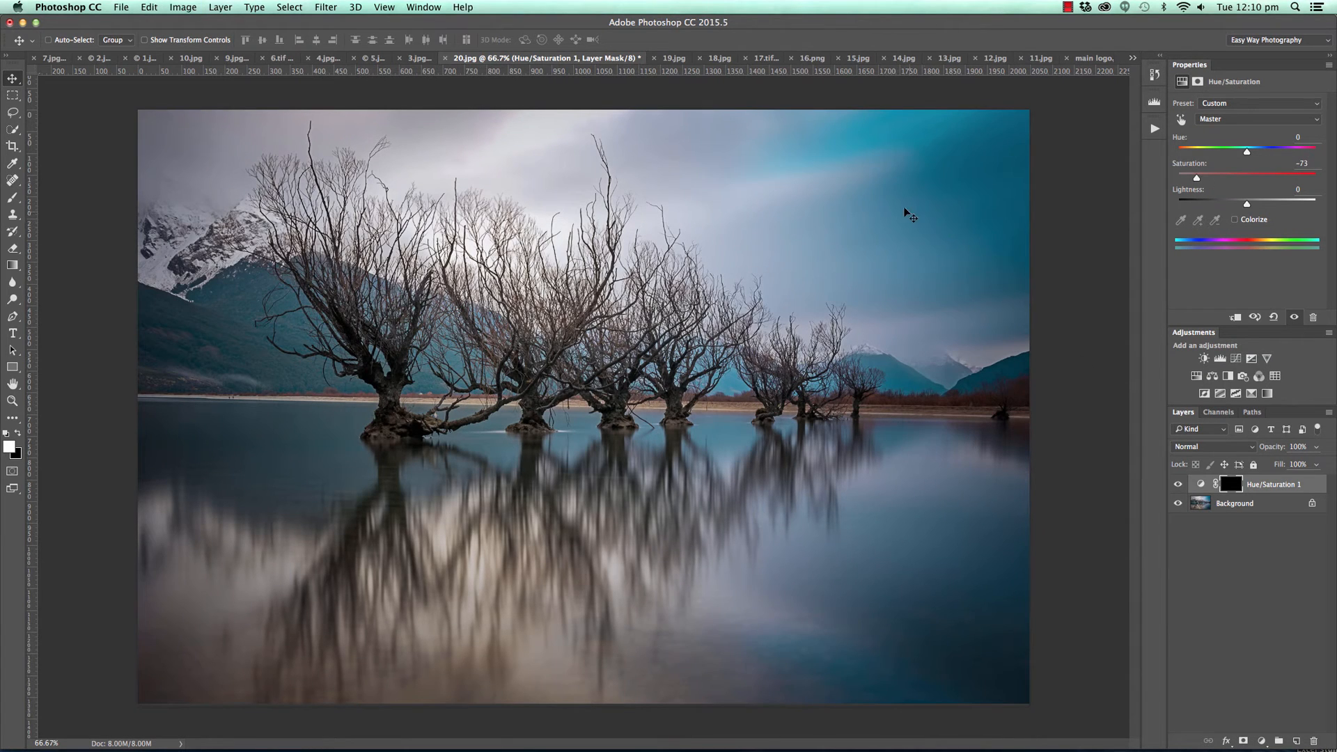
Paint white at 66% opacity on the Hue/Saturation mask over the blue sky and blue water in the photo's right-hand corners.
key("b")
right_click(507, 164)
left_click_drag(583, 218, 452, 210)
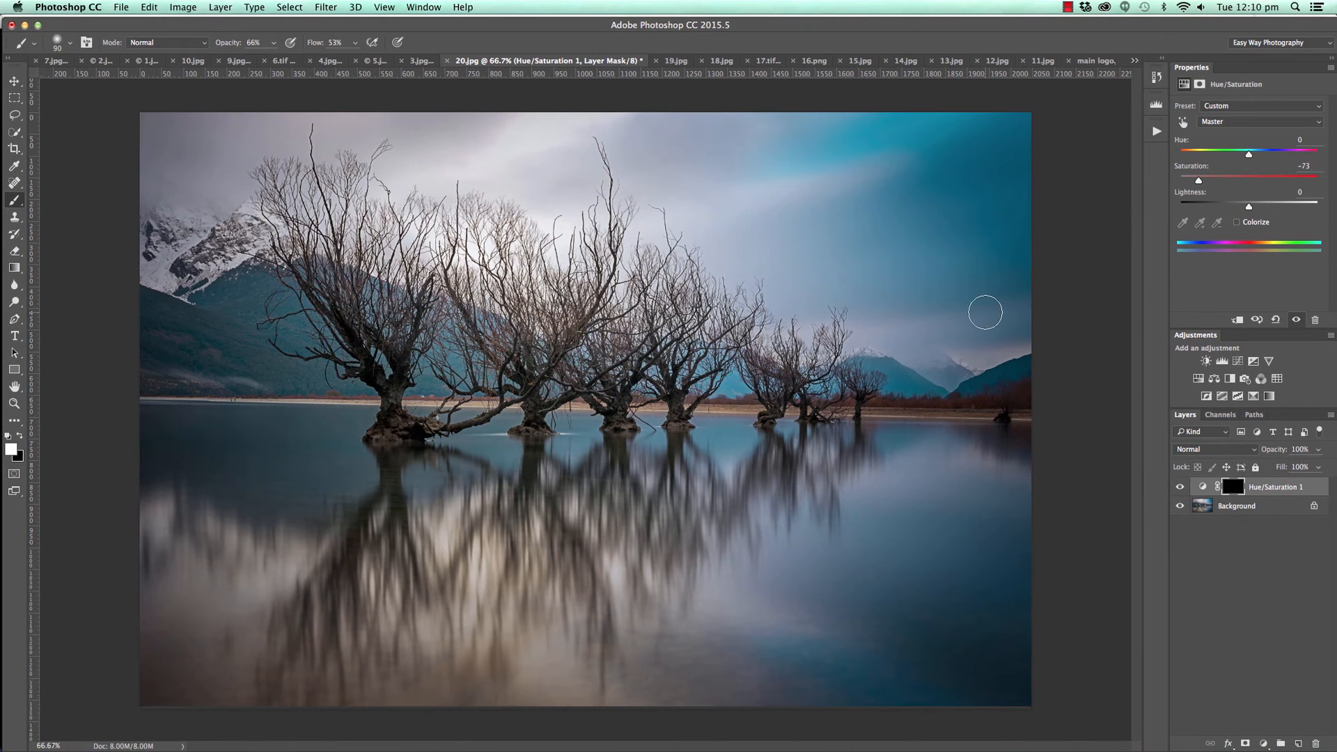
key("bracketright")
key("bracketright")
key("bracketright")
key("bracketright")
key("bracketright")
key("bracketright")
key("bracketright")
mouse_move(839, 184)
left_mouse_down()
mouse_move(981, 102)
mouse_move(806, 152)
mouse_move(1093, 119)
mouse_move(891, 191)
mouse_move(937, 219)
mouse_move(1101, 213)
mouse_move(1119, 236)
mouse_move(1023, 266)
mouse_move(1041, 155)
mouse_move(828, 140)
mouse_move(1025, 94)
mouse_move(1060, 108)
left_mouse_up()
key("bracketright")
mouse_move(991, 585)
left_mouse_down()
mouse_move(890, 739)
mouse_move(798, 676)
mouse_move(923, 693)
mouse_move(1049, 687)
mouse_move(1031, 610)
left_mouse_up()
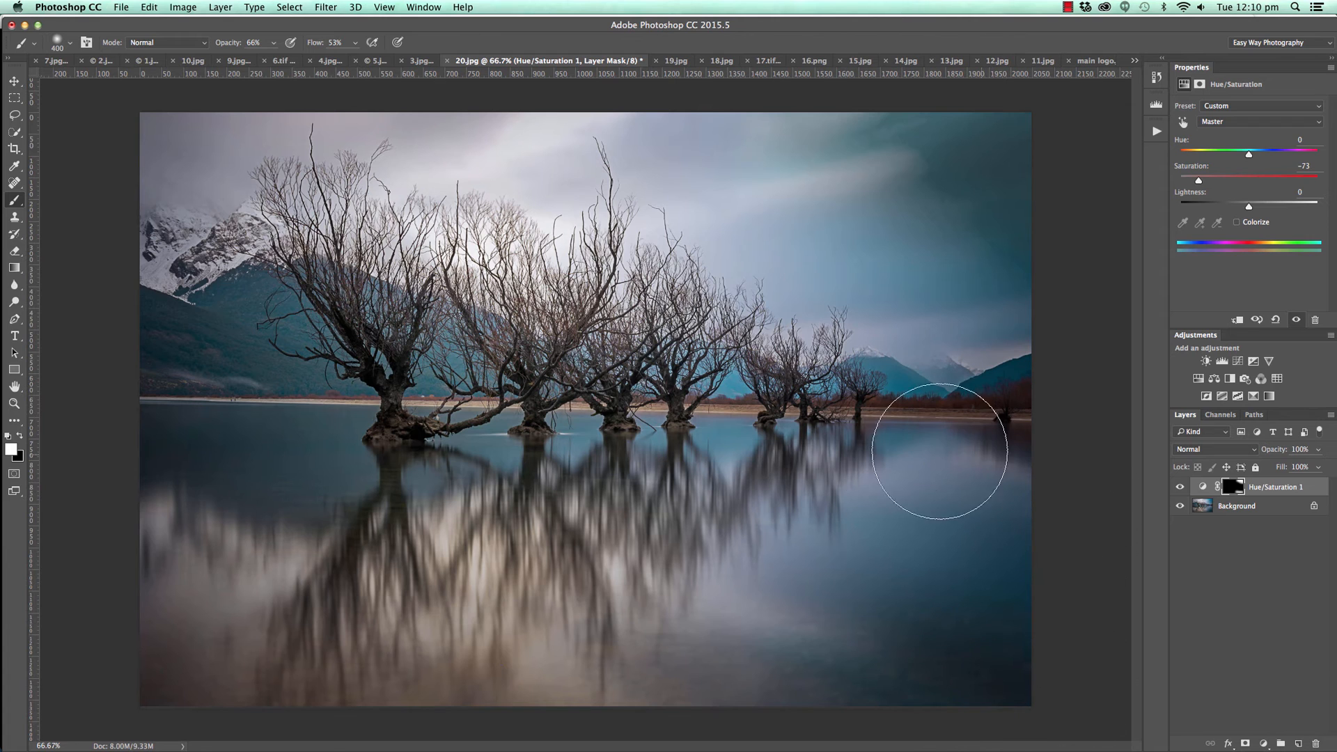
Lower the brush opacity to 30% and paint the Hue/Saturation mask over the water and shoreline on the photo's right side.
left_click(274, 43)
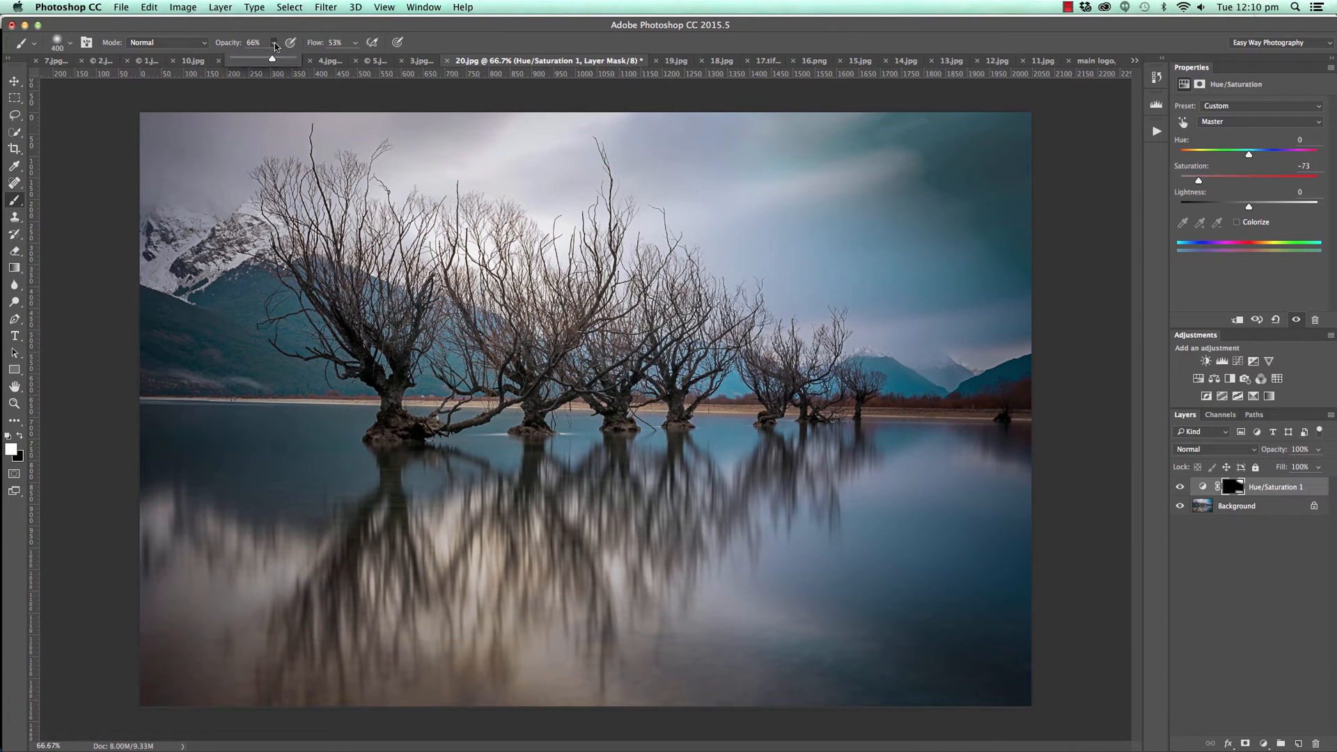
left_click(251, 60)
mouse_move(598, 371)
left_mouse_down()
mouse_move(916, 367)
mouse_move(601, 408)
mouse_move(892, 428)
mouse_move(394, 487)
mouse_move(915, 413)
mouse_move(870, 368)
mouse_move(683, 478)
left_mouse_up()
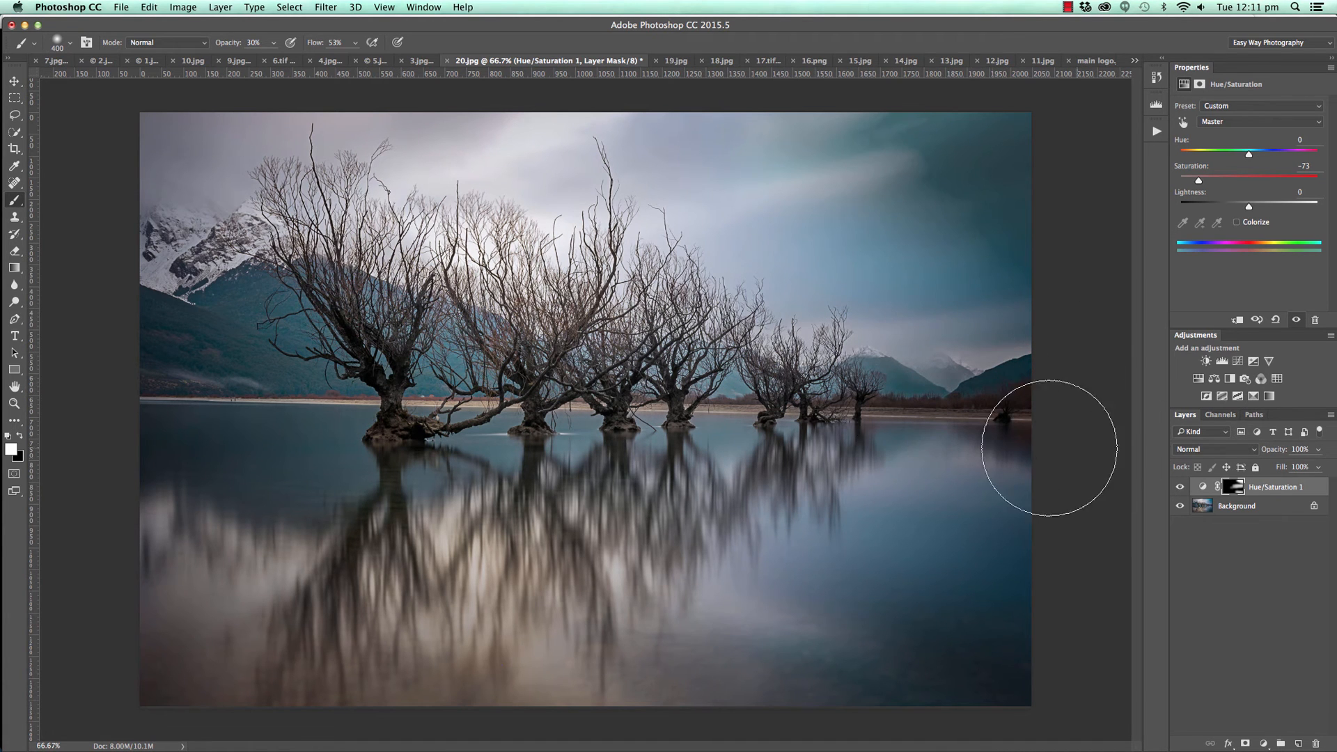
mouse_move(409, 380)
left_mouse_down()
mouse_move(1017, 591)
mouse_move(800, 503)
mouse_move(1155, 451)
mouse_move(941, 588)
left_mouse_up()
Add a Curves adjustment layer that raises input 113 to output 170 and invert its mask to black.
left_click(1260, 743)
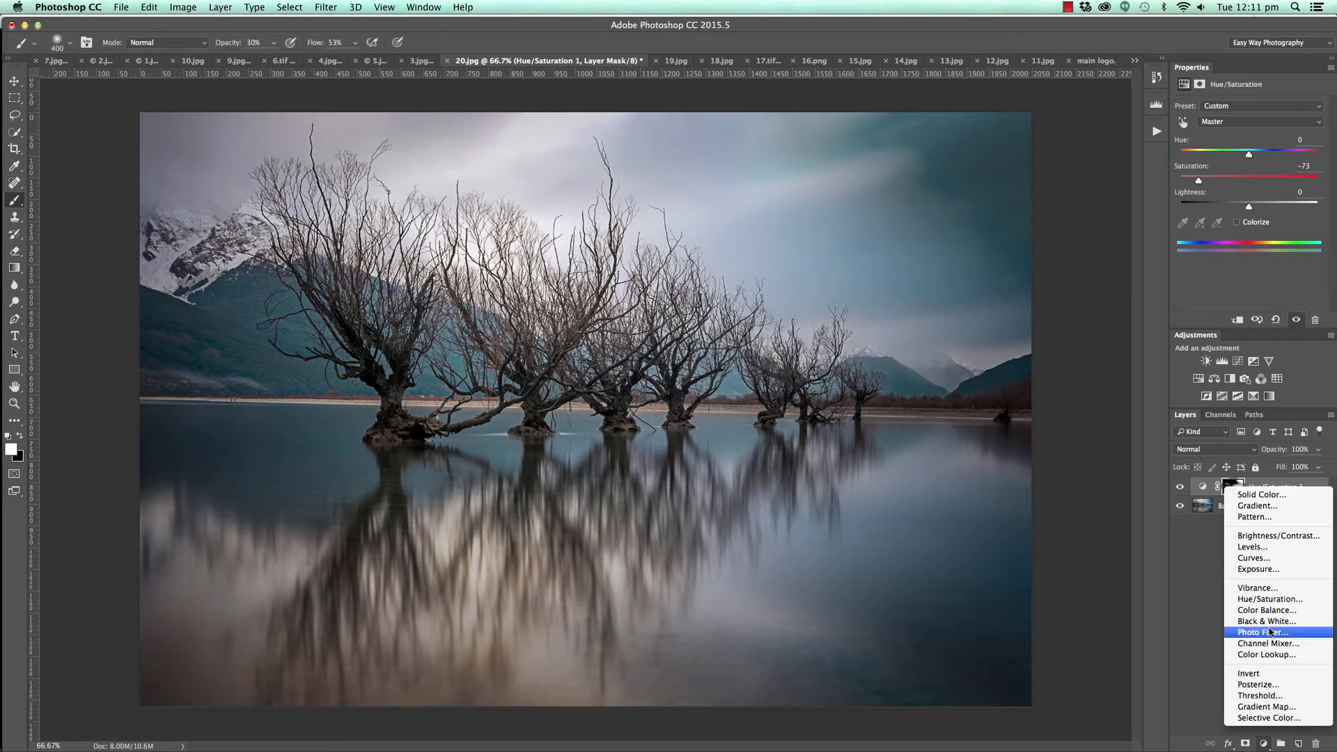
left_click(1261, 561)
left_click_drag(1254, 197, 1254, 174)
key("super+i")
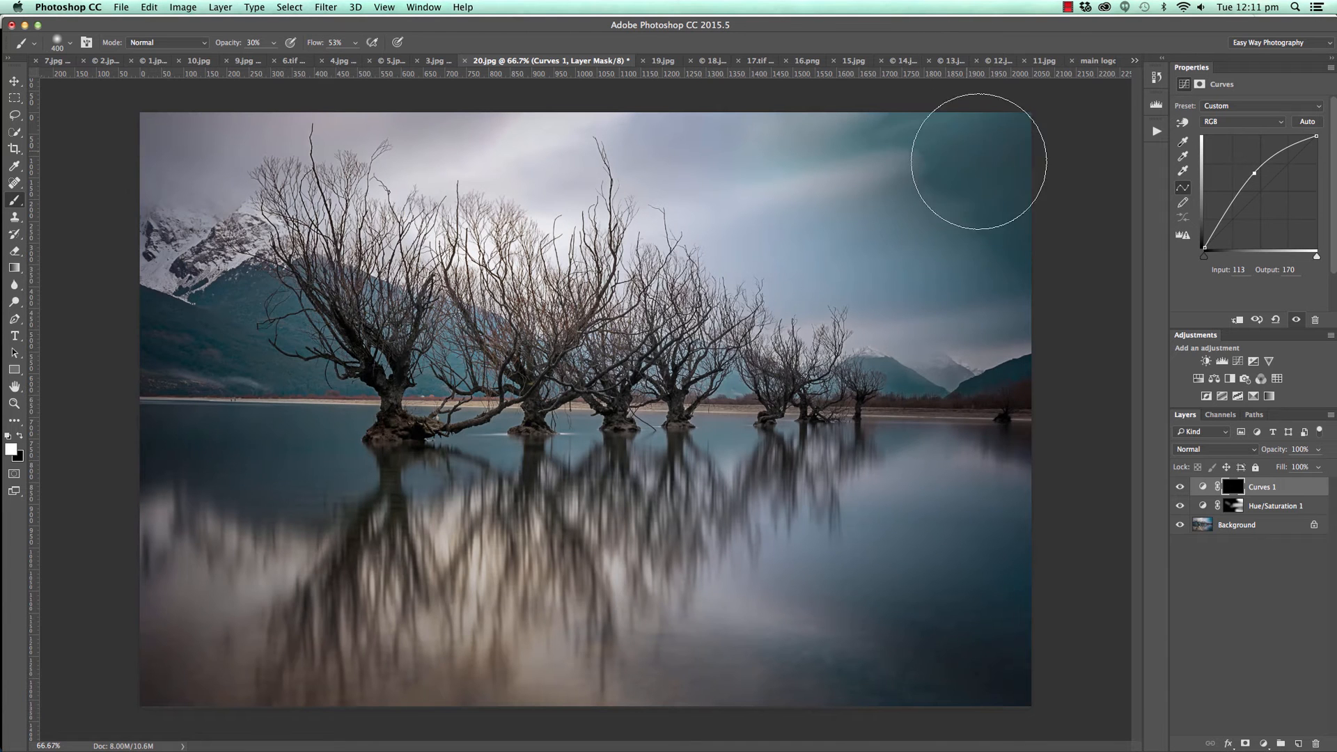
Paint white on the Curves mask with small and larger brushes to brighten the dark sky in the photo's upper-right area.
key("bracketleft")
key("bracketleft")
key("bracketleft")
key("bracketleft")
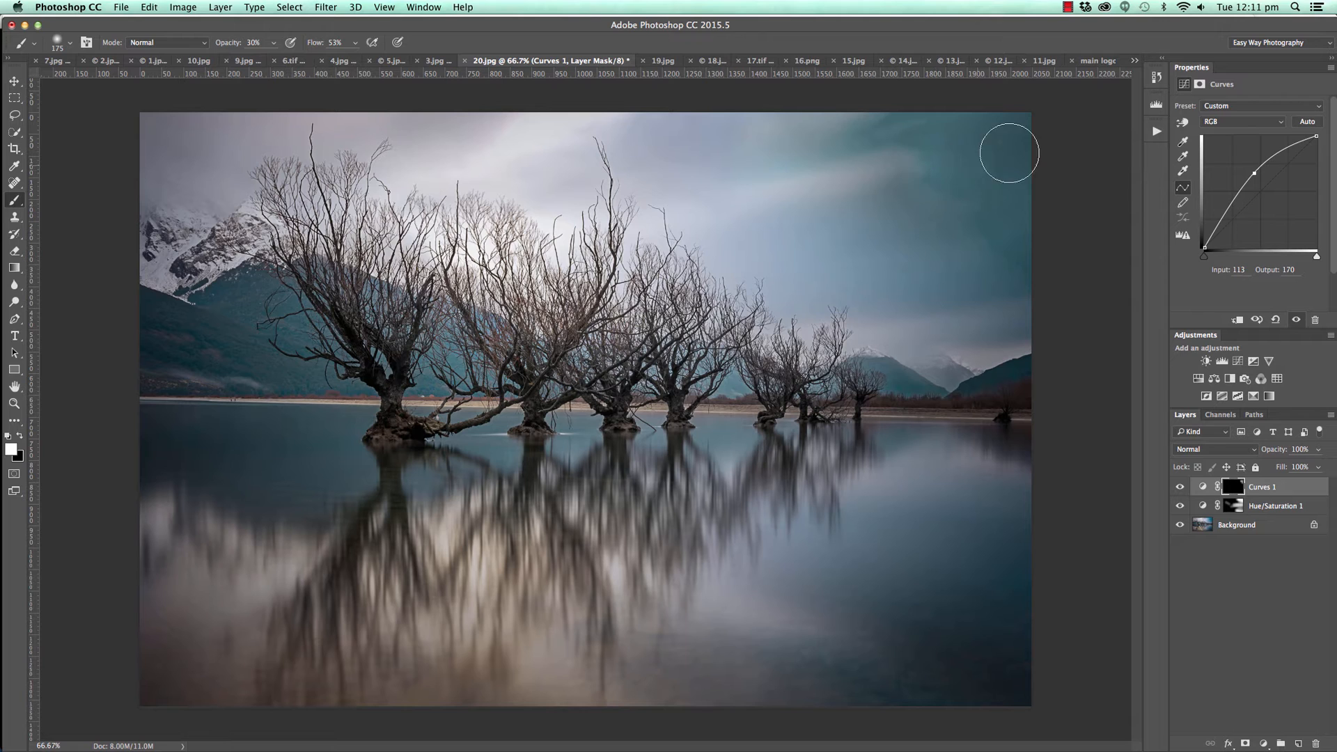
mouse_move(883, 119)
left_mouse_down()
mouse_move(837, 131)
mouse_move(961, 129)
mouse_move(990, 168)
mouse_move(956, 192)
mouse_move(1033, 251)
mouse_move(878, 174)
left_mouse_up()
key("bracketright")
key("bracketright")
key("bracketright")
key("bracketright")
mouse_move(888, 230)
left_mouse_down()
mouse_move(893, 186)
mouse_move(1014, 245)
mouse_move(1062, 124)
left_mouse_up()
mouse_move(811, 238)
left_mouse_down()
mouse_move(881, 259)
mouse_move(1017, 270)
left_mouse_up()
Switch the painting colour to black and set the brush size to 300 px for touching up the Curves mask.
key("x")
key("bracketleft")
key("bracketleft")
key("bracketleft")
key("bracketright")
key("bracketright")
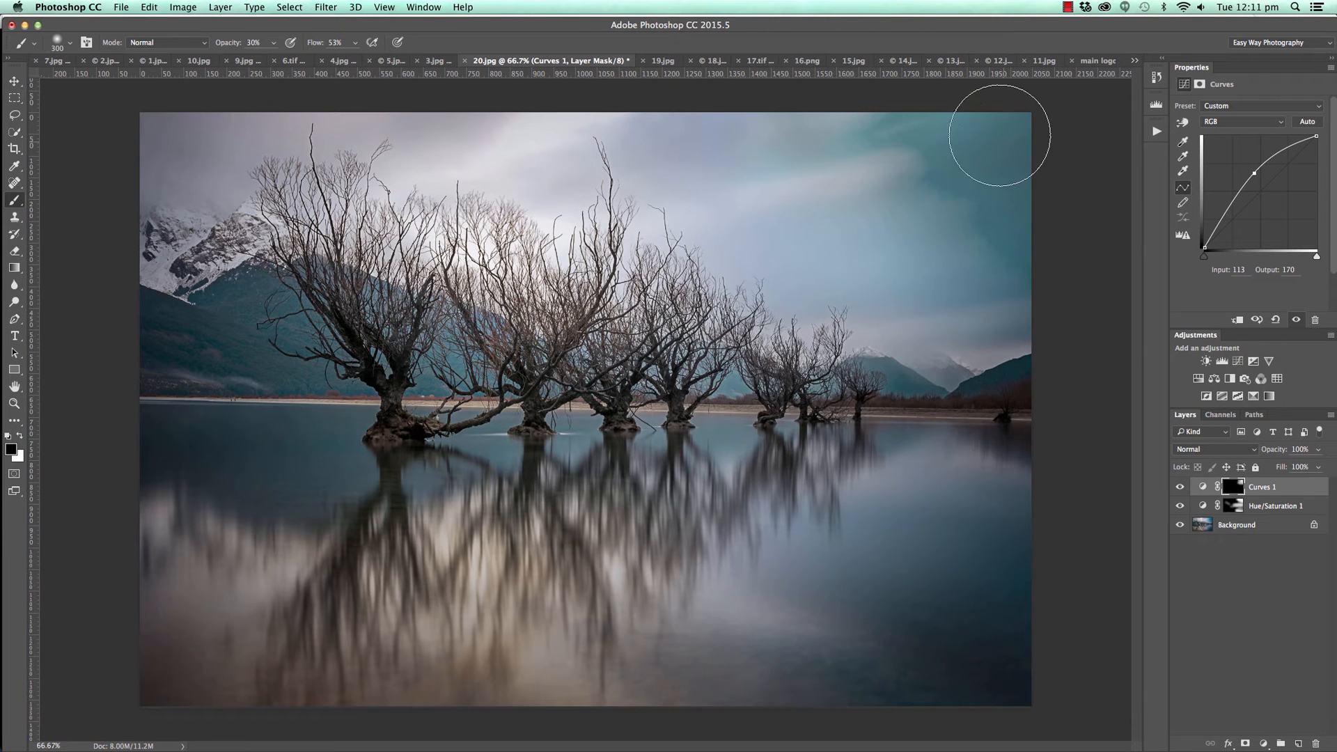
Hide the Hue/Saturation and Curves layers to compare the edit with the original lake photo.
left_click(1180, 506)
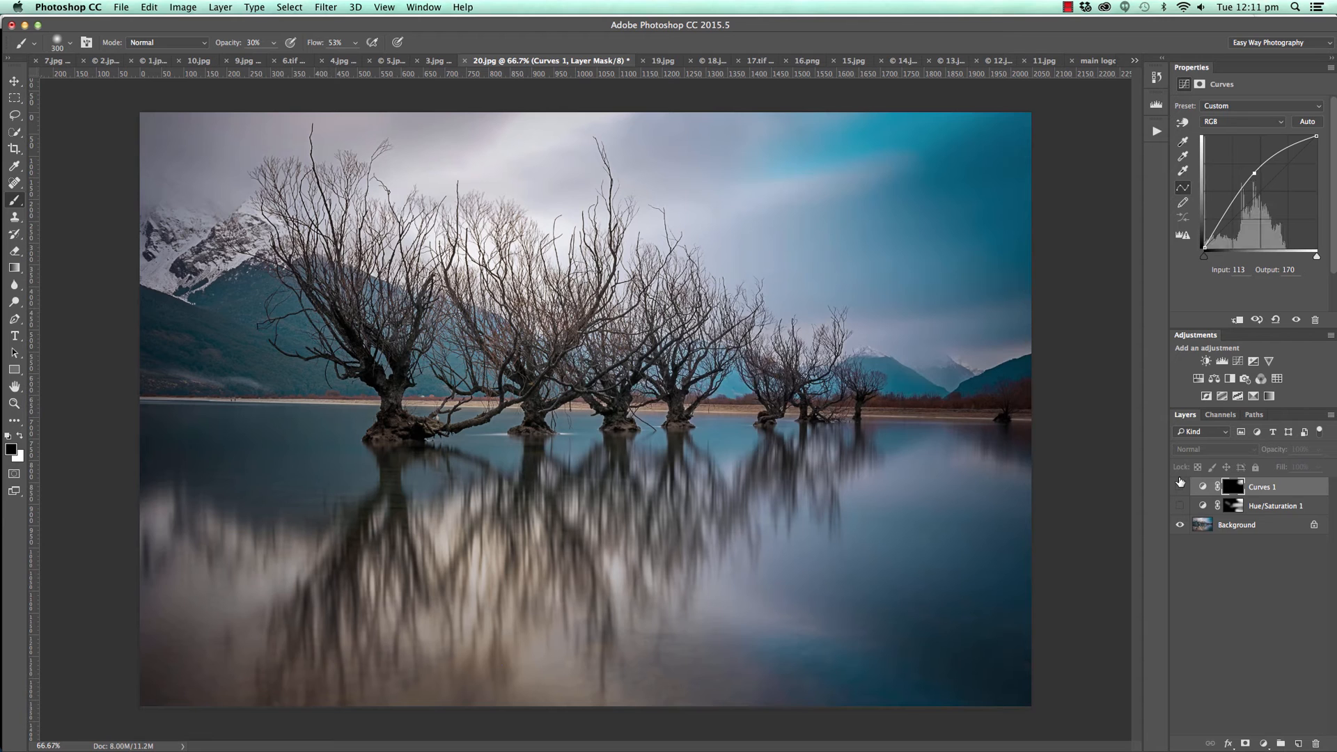
mouse_move(1181, 488)
left_mouse_down()
mouse_move(1182, 508)
mouse_move(1181, 488)
left_mouse_up()
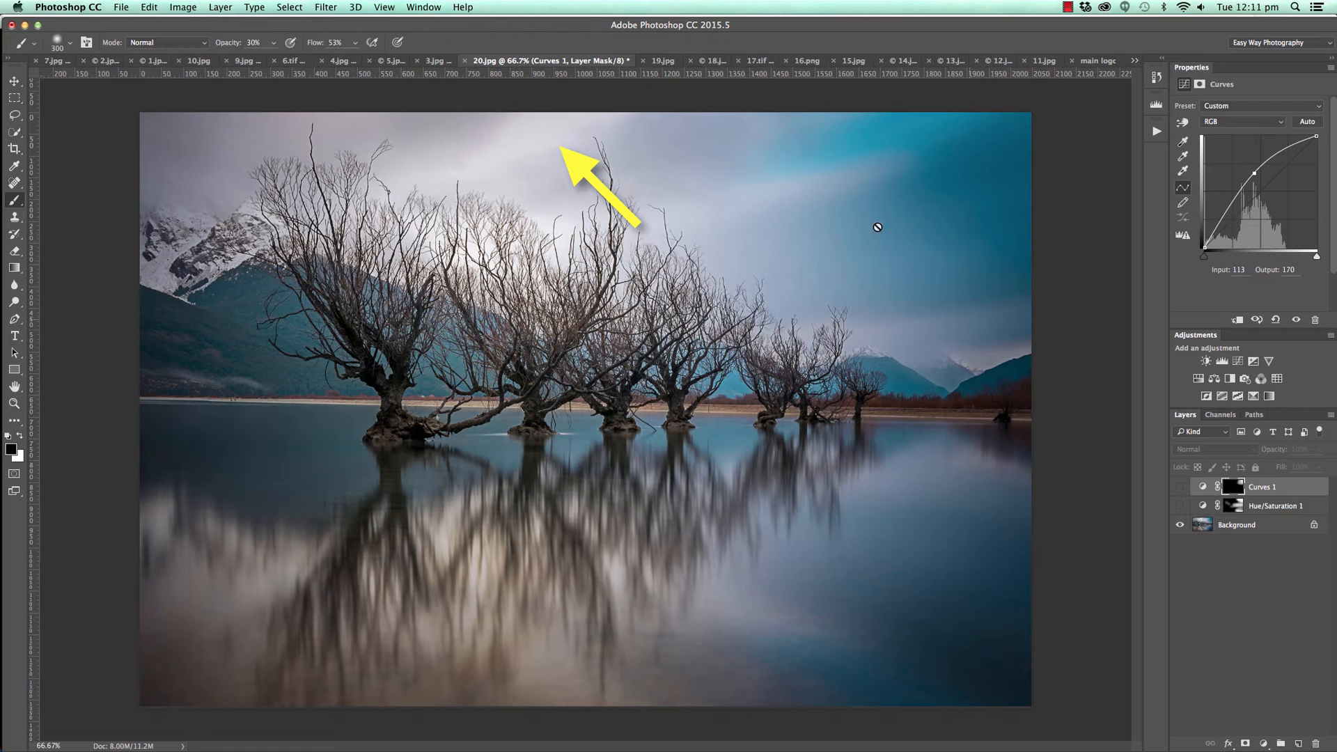
left_click(14, 82)
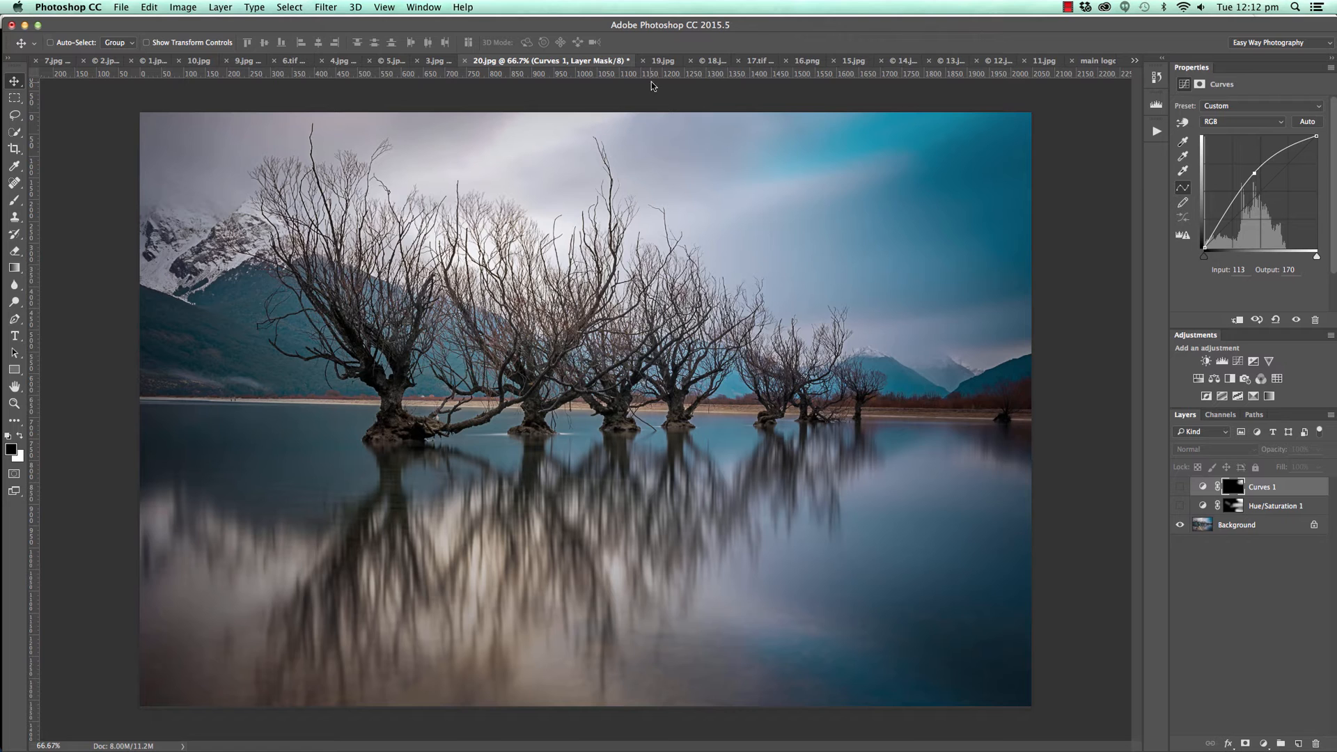
In the black-and-white seascape 19.jpg, check the horizon's placement with a temporary horizontal guide and undo the guide.
left_click(662, 61)
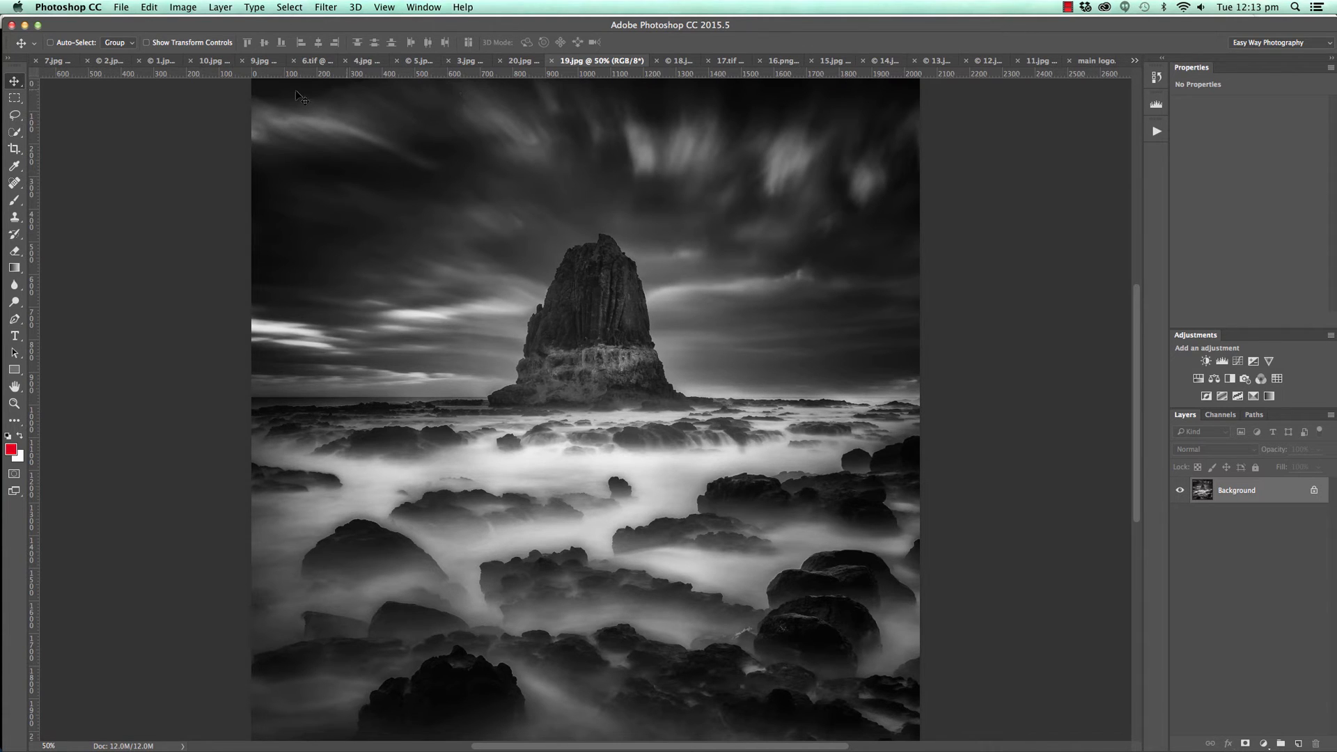
left_click_drag(404, 74, 412, 406)
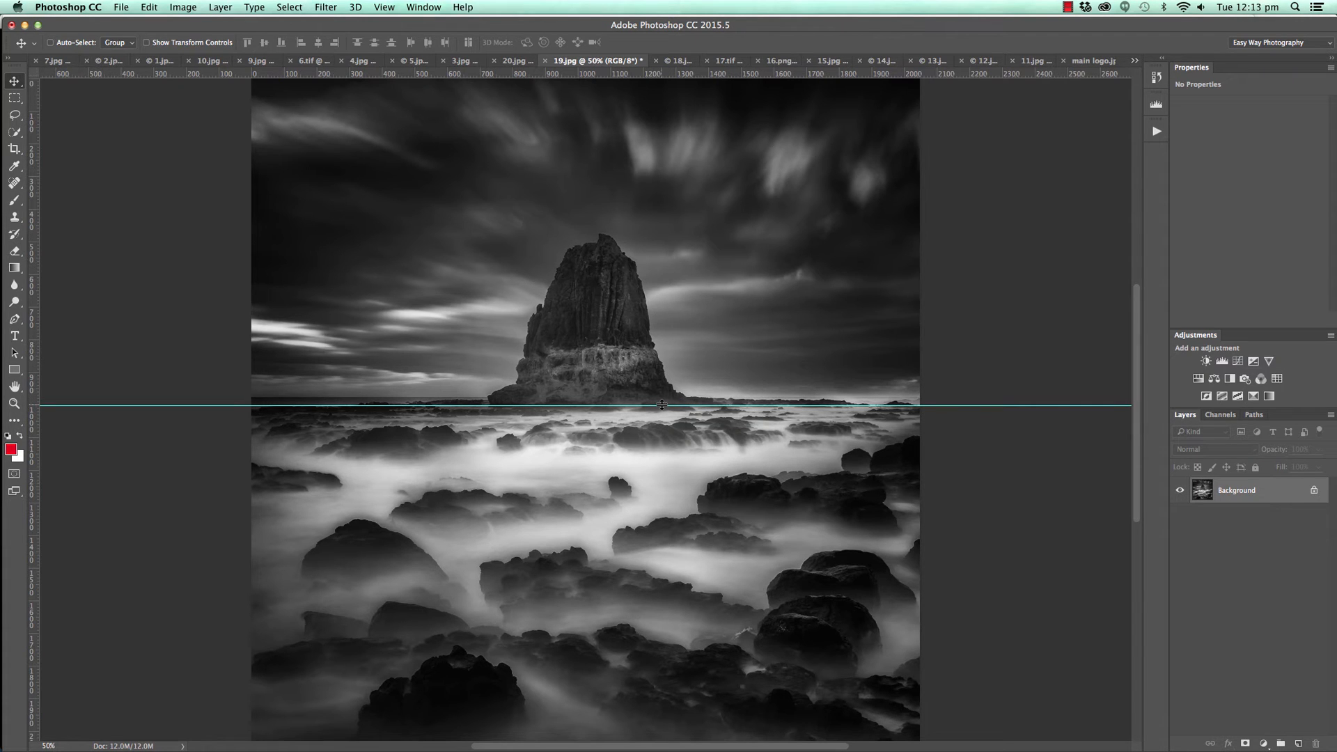
key("super+z")
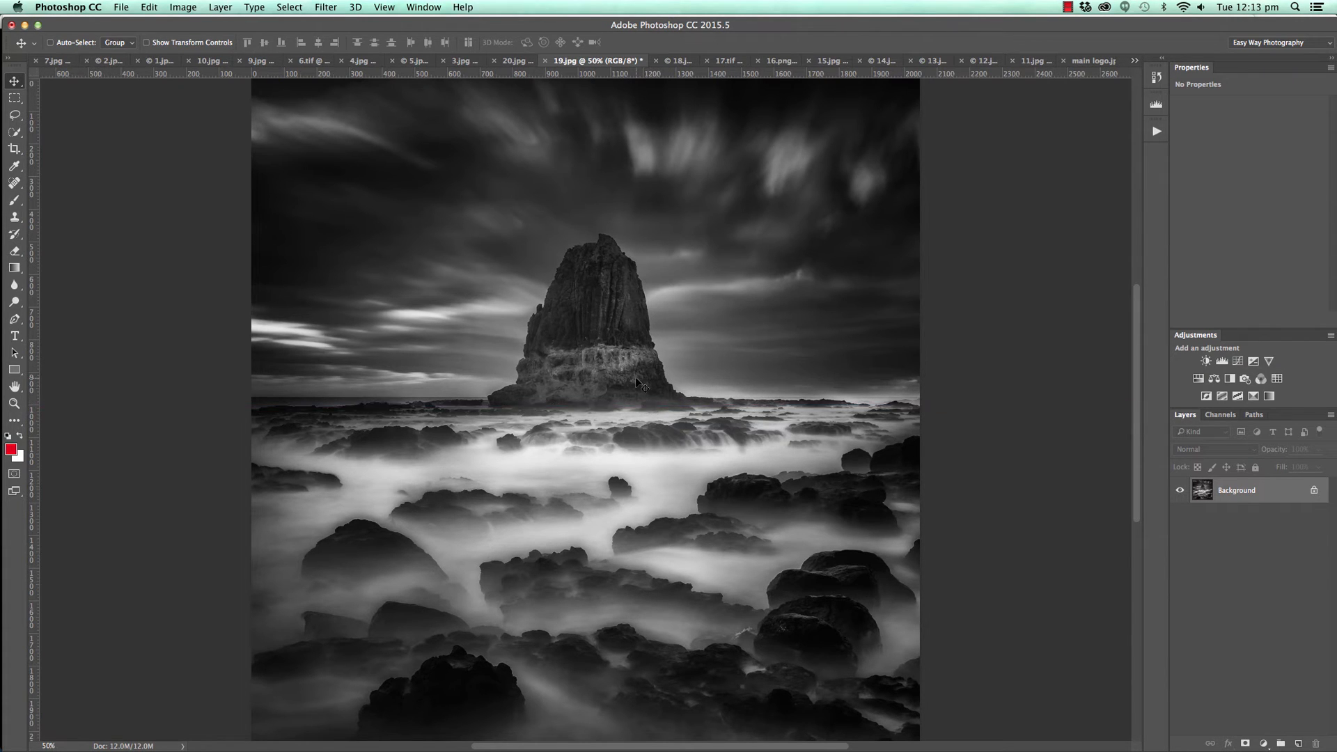
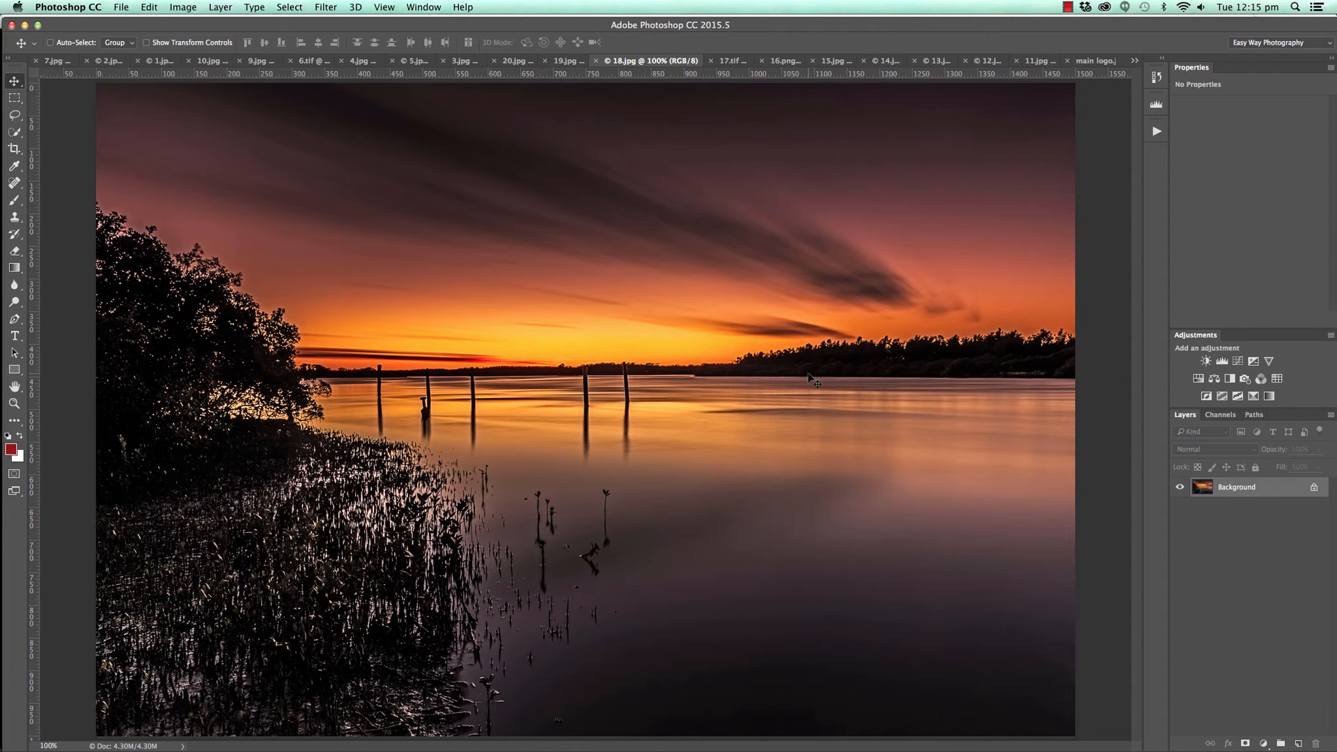
Examine the treeline and horizon at the right side of the sunset photo 18.jpg at 200%, then return to 100% view.
key("super+plus")
left_click_drag(953, 361, 242, 471)
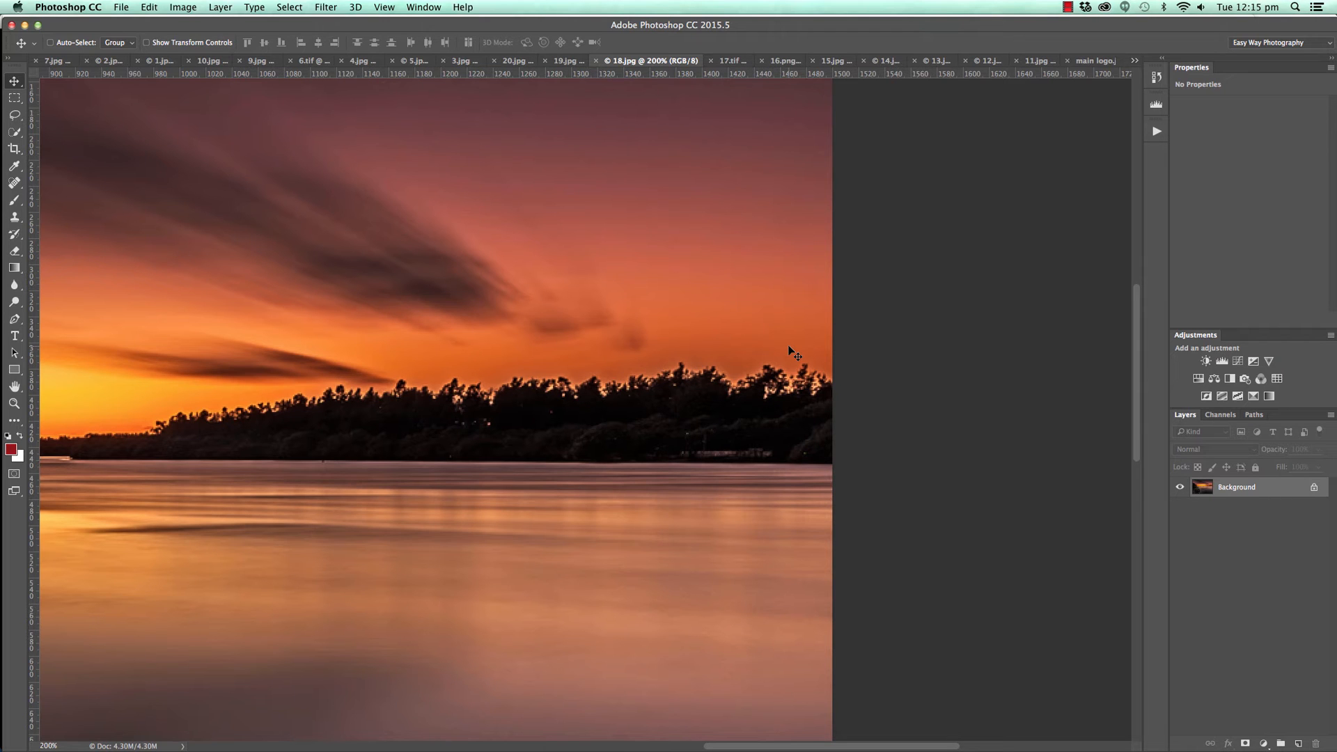
key("super")
key("super+1")
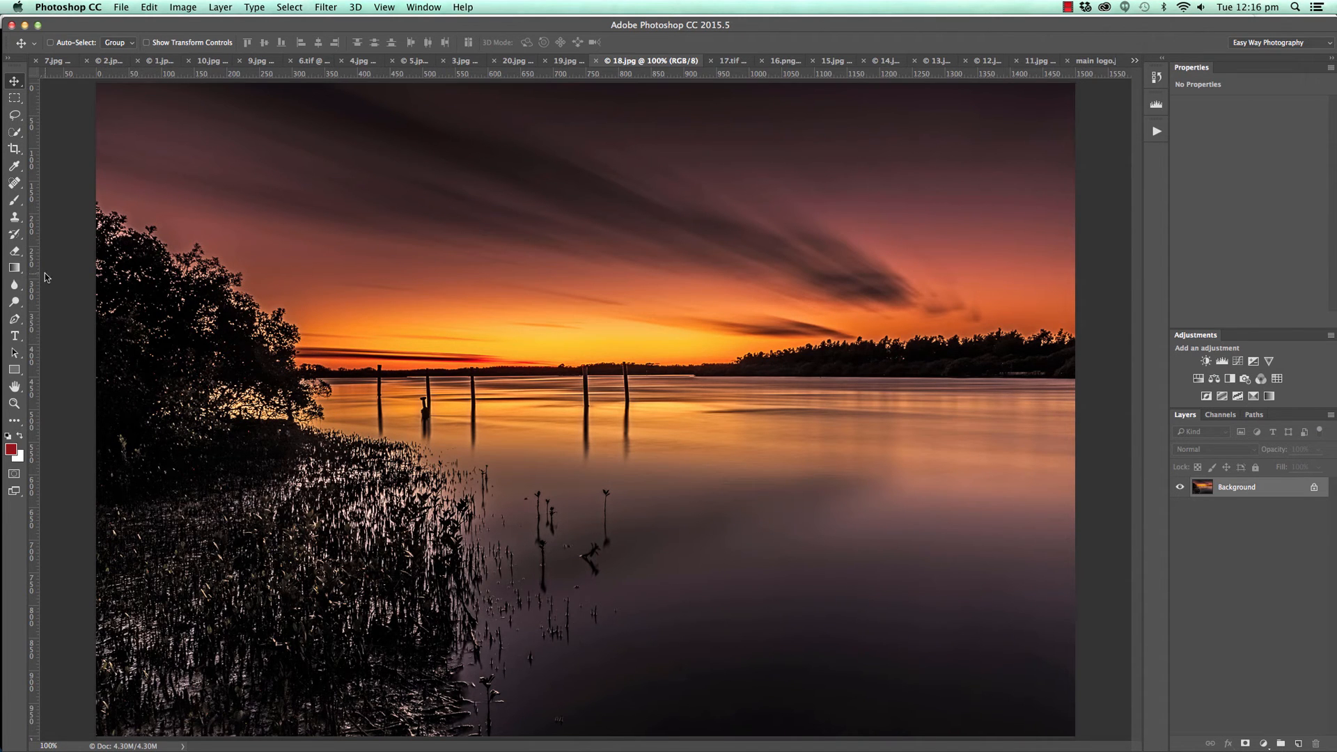
Crop the sunset photo to a nearly square frame, removing the left-hand trees and reeds and trimming the upper and lower edges.
left_click(14, 148)
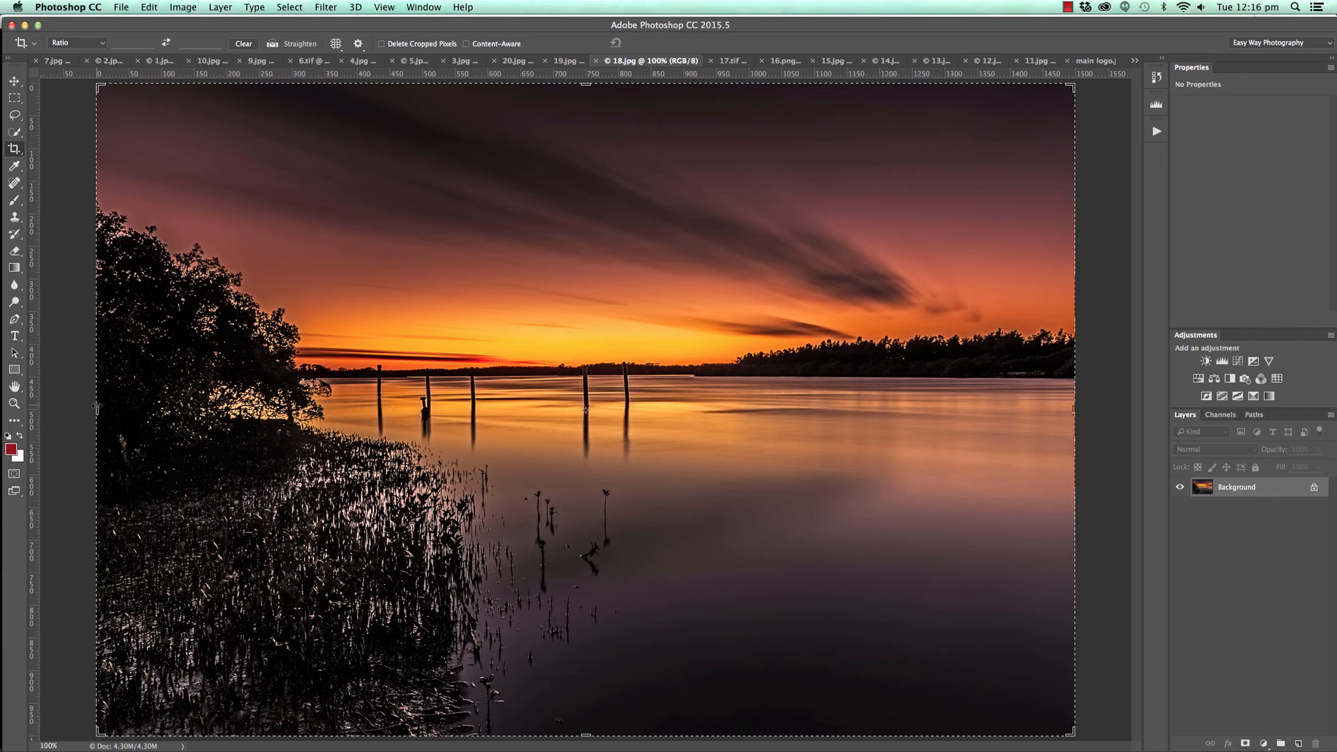
left_click_drag(97, 408, 316, 425)
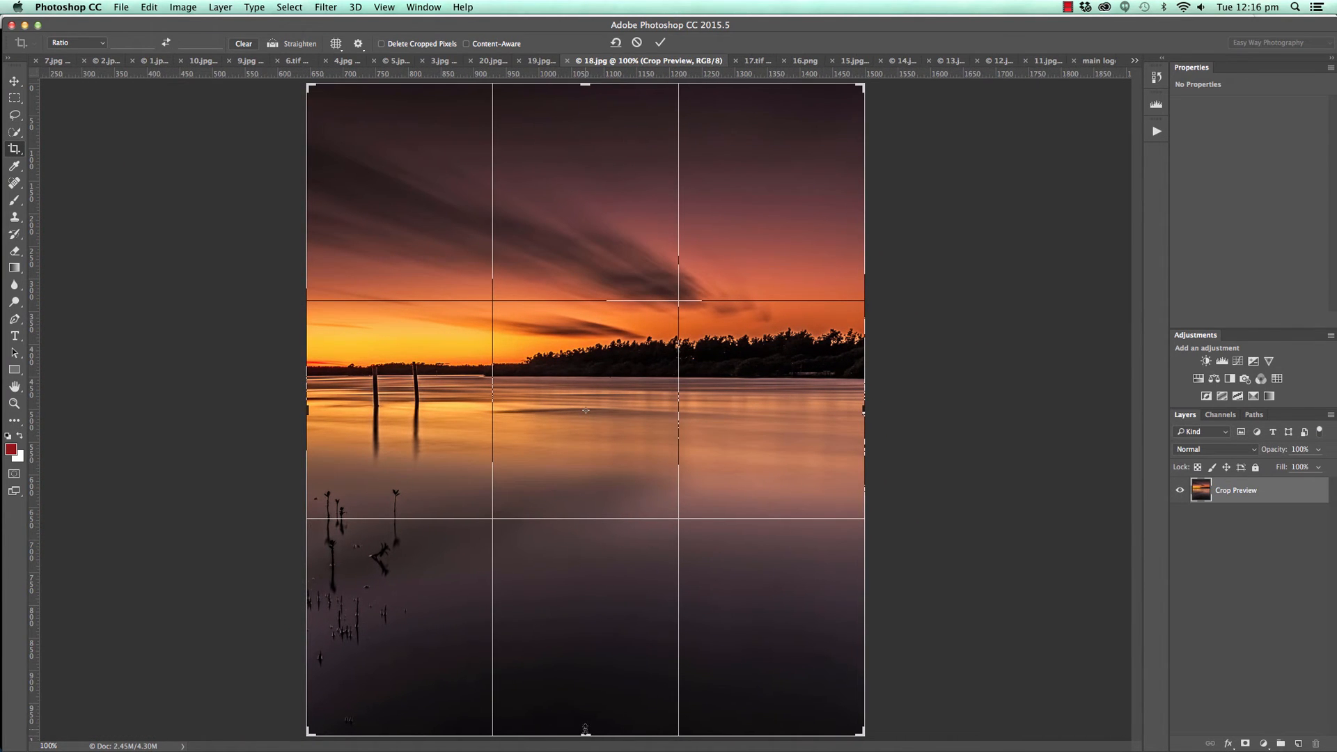
left_click_drag(585, 729, 584, 678)
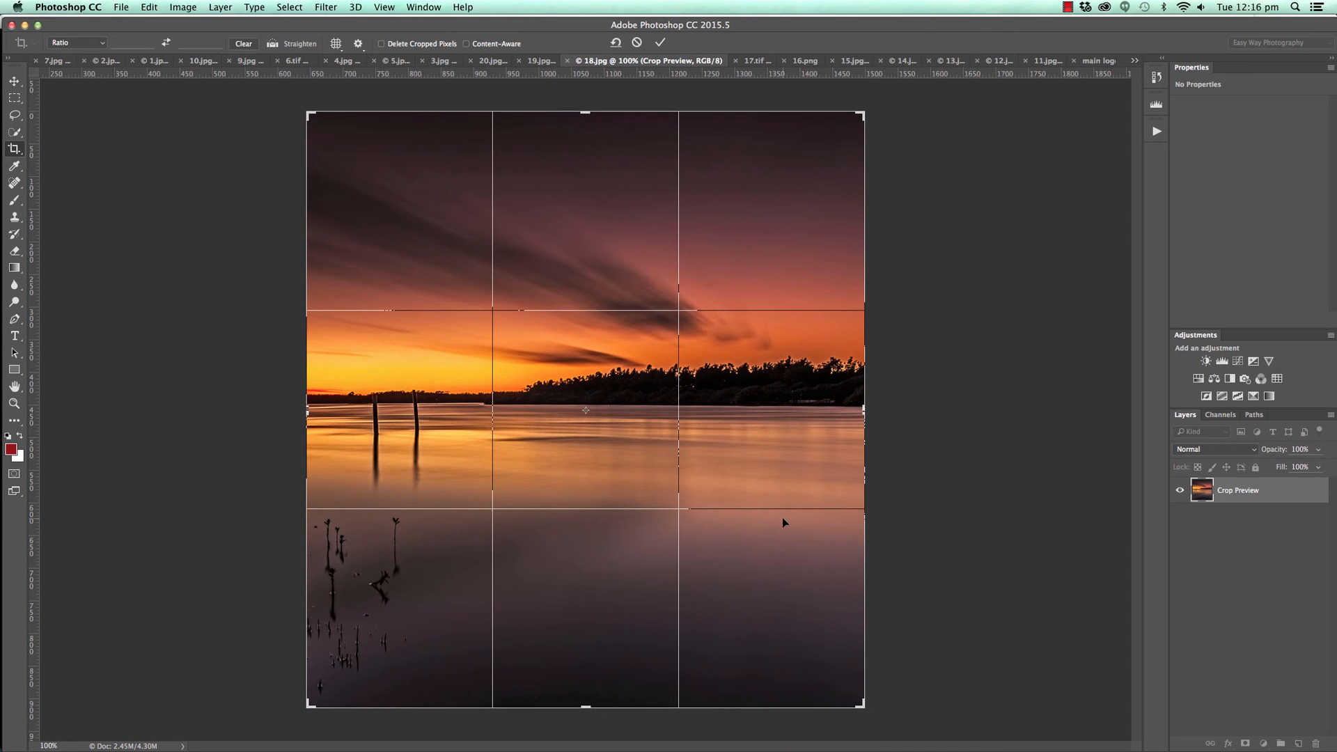
left_click_drag(585, 112, 585, 177)
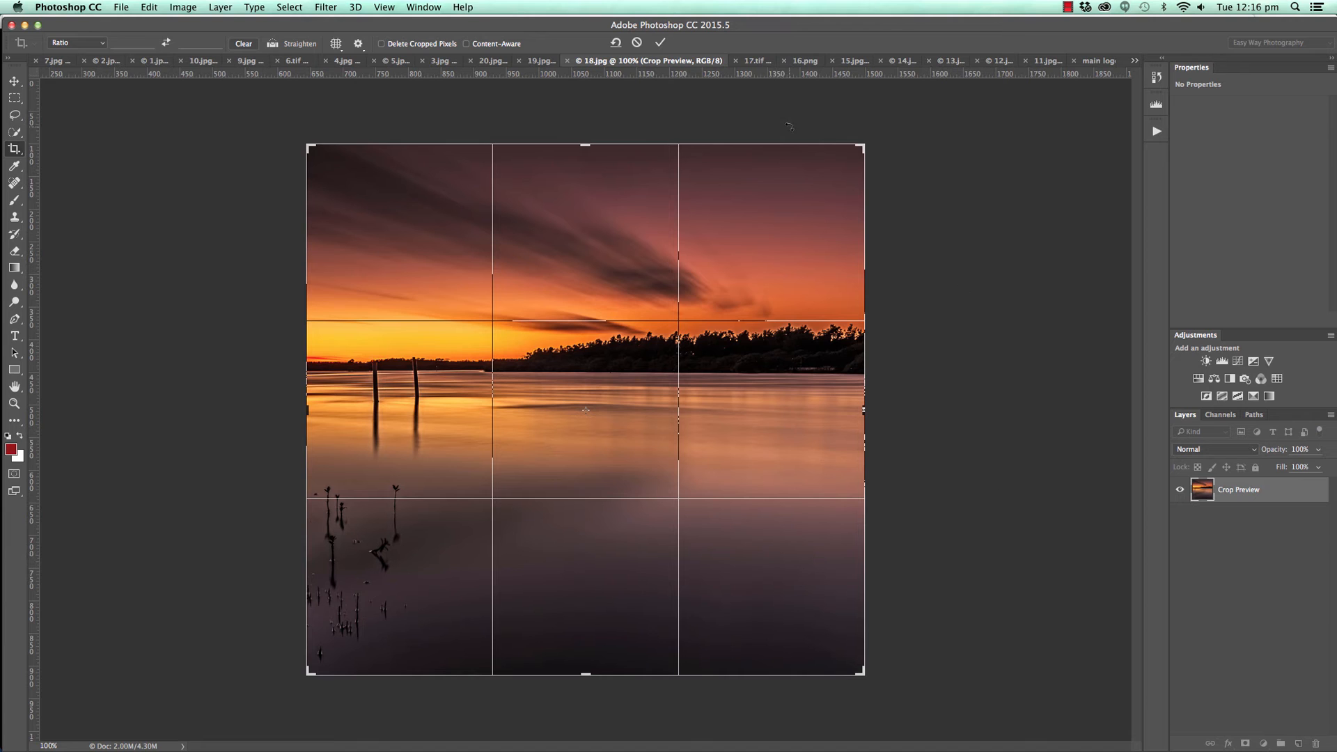
left_click(660, 43)
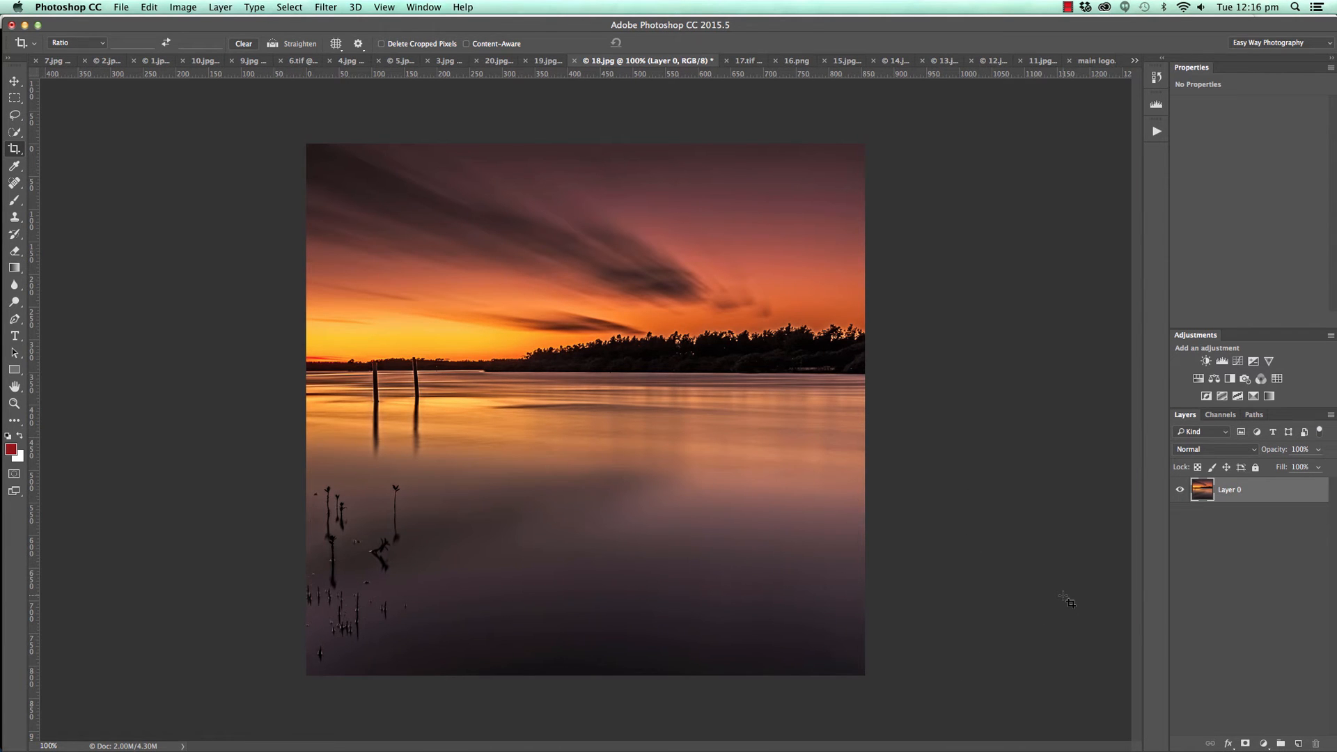
Undo and redo the crop repeatedly to compare the original and cropped compositions.
key("super+z")
key("super+z")
key("super+z")
key("super+z")
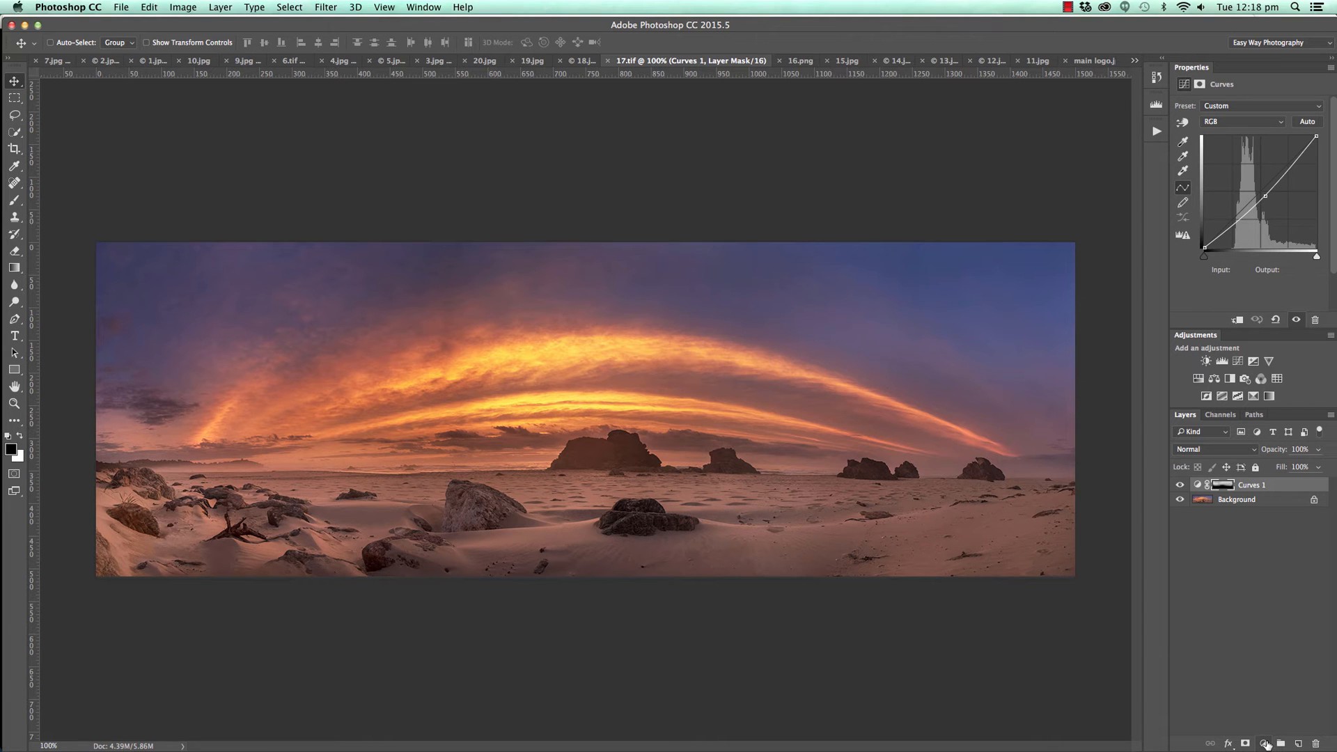
Toggle the Curves 1 layer's visibility in the panorama 17.tif to compare the beach scene with and without it.
left_click(1178, 486)
left_click(1178, 487)
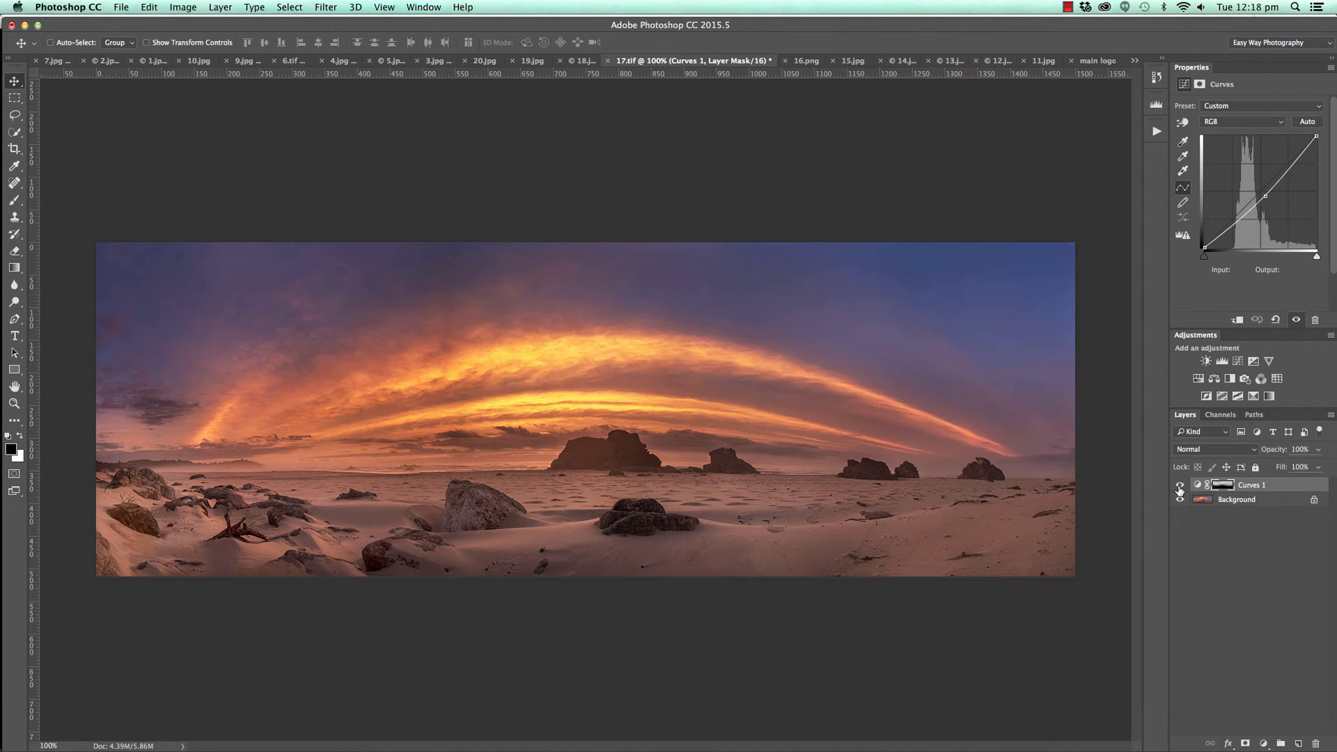
left_click(1178, 487)
left_click(1178, 487)
left_click(1179, 487)
left_click(1178, 487)
left_click(1178, 487)
left_click(1178, 487)
left_click(1178, 485)
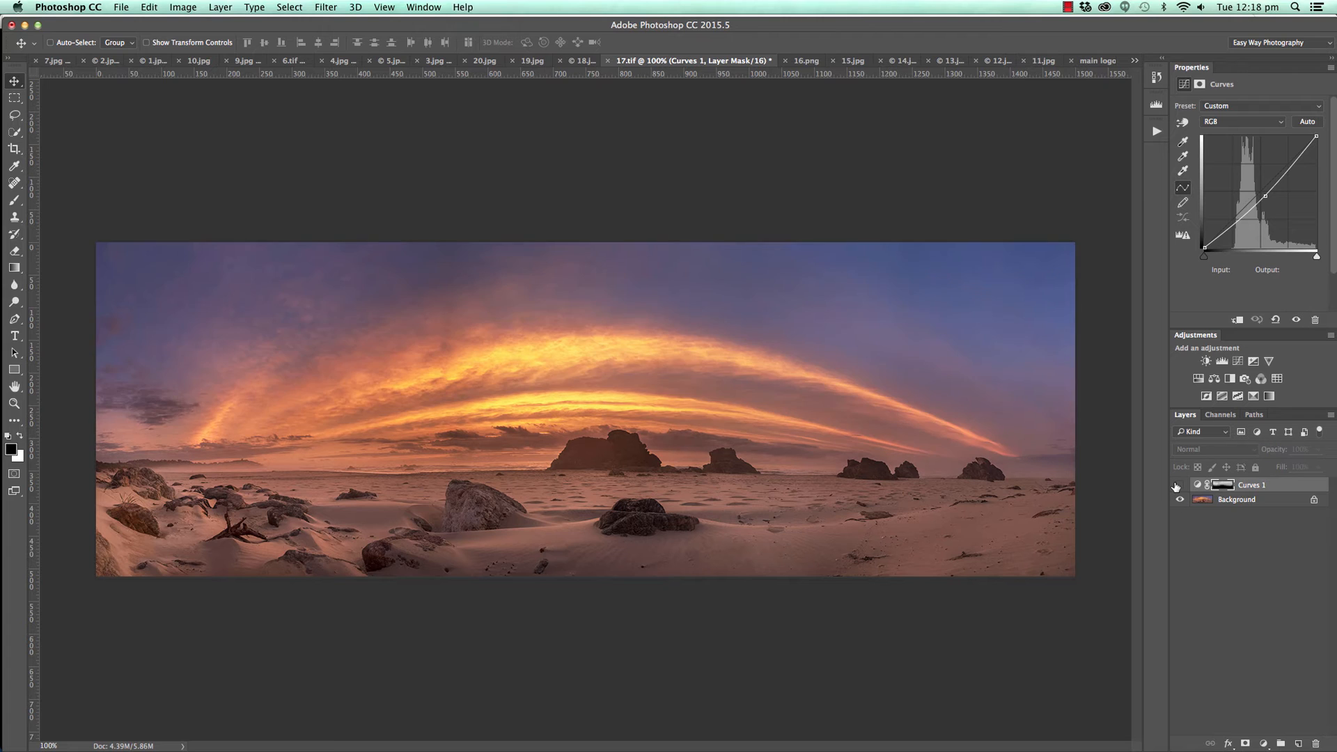
left_click(1178, 486)
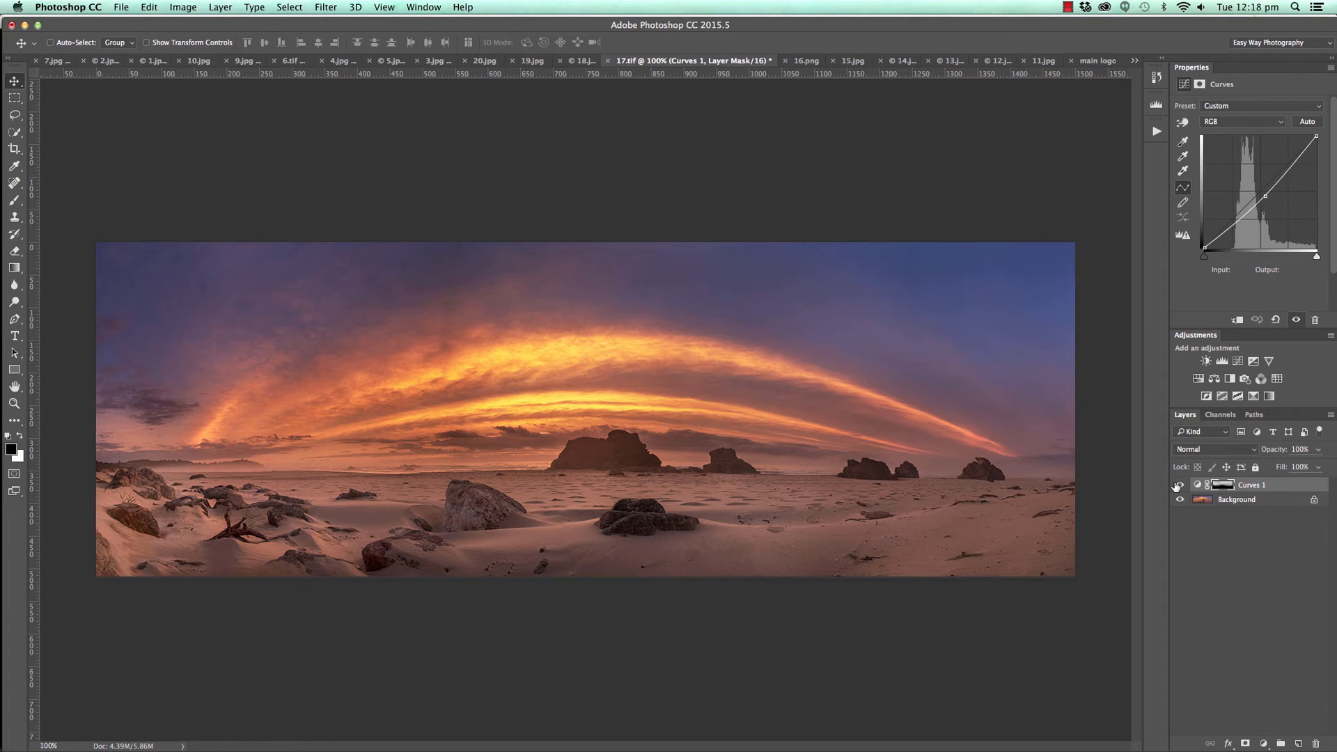
left_click(1178, 485)
left_click(1178, 485)
Add a darkening Curves adjustment layer with a point at input 165, output 134, and invert its mask to black.
left_click(1263, 743)
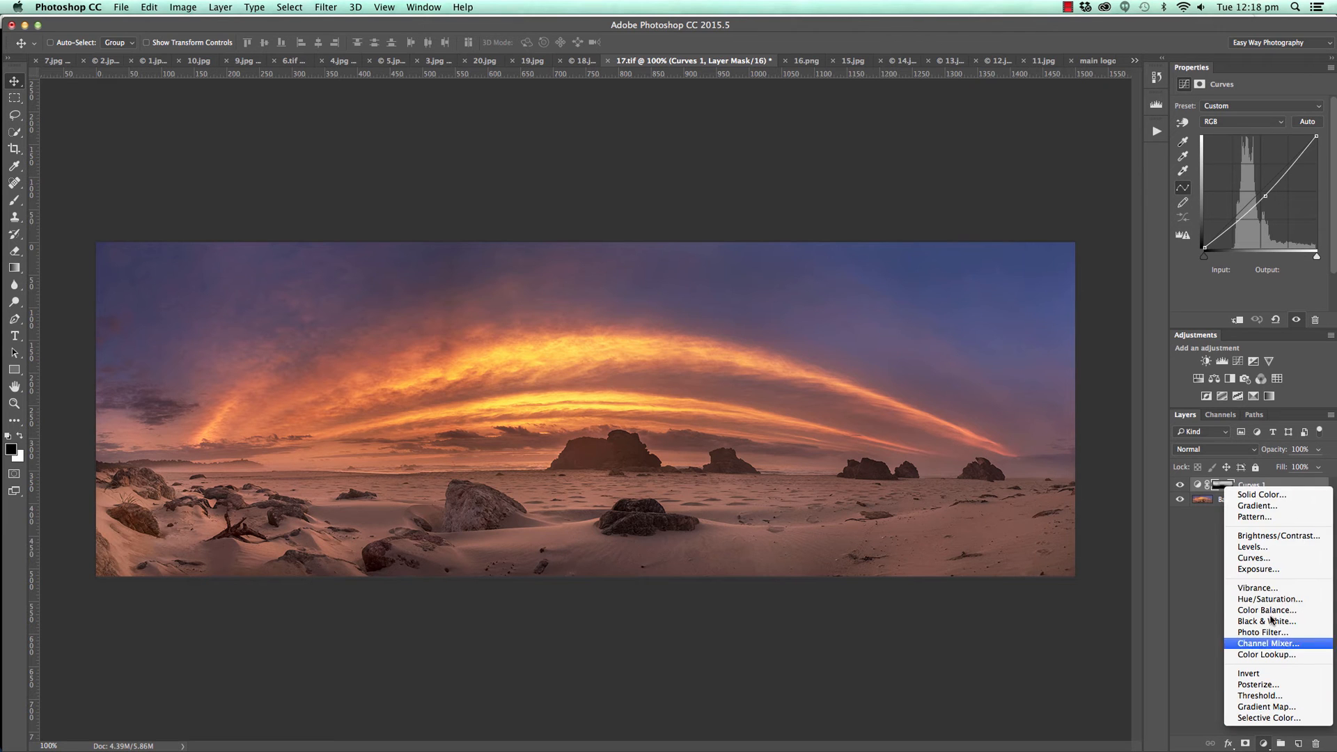
left_click(1242, 557)
left_click_drag(1275, 177, 1277, 189)
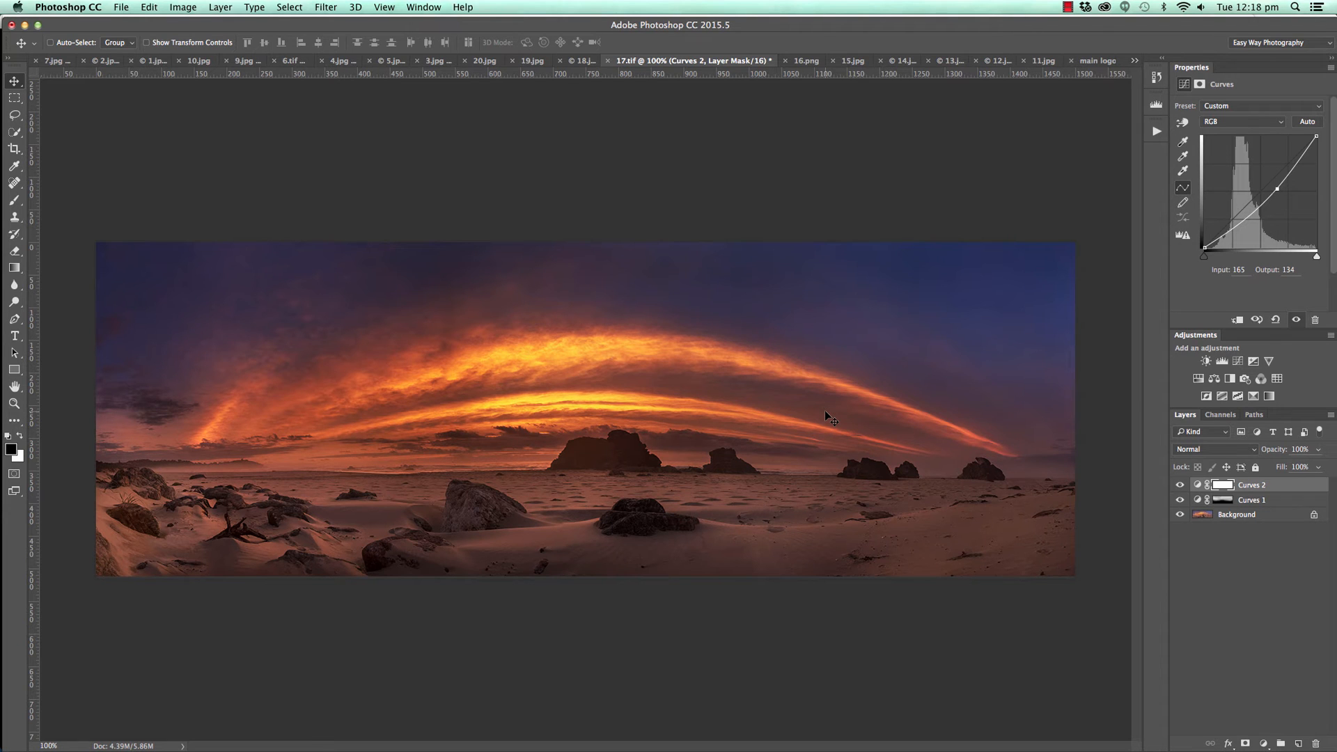
key("super")
key("super+i")
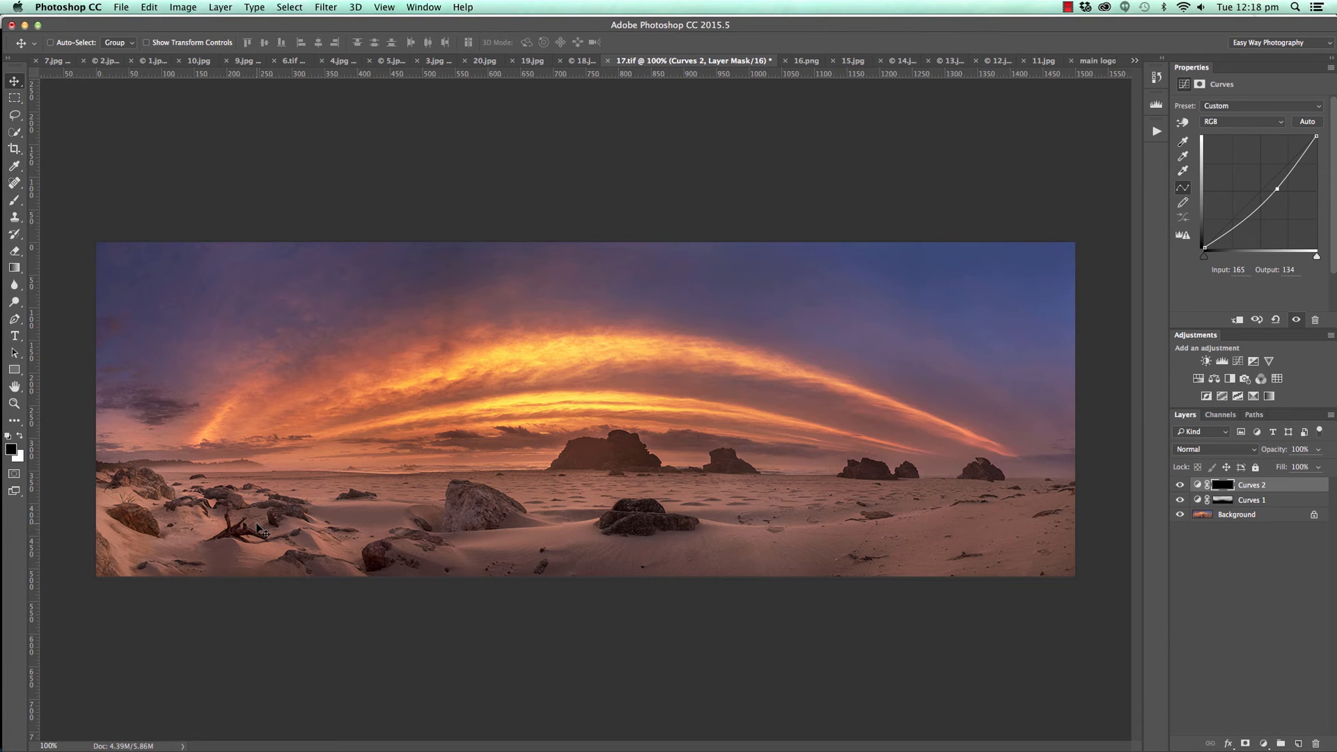
Paint white on the Curves 2 mask with a 300 px brush at 50% opacity to darken the sandy foreground.
key("b")
key("x")
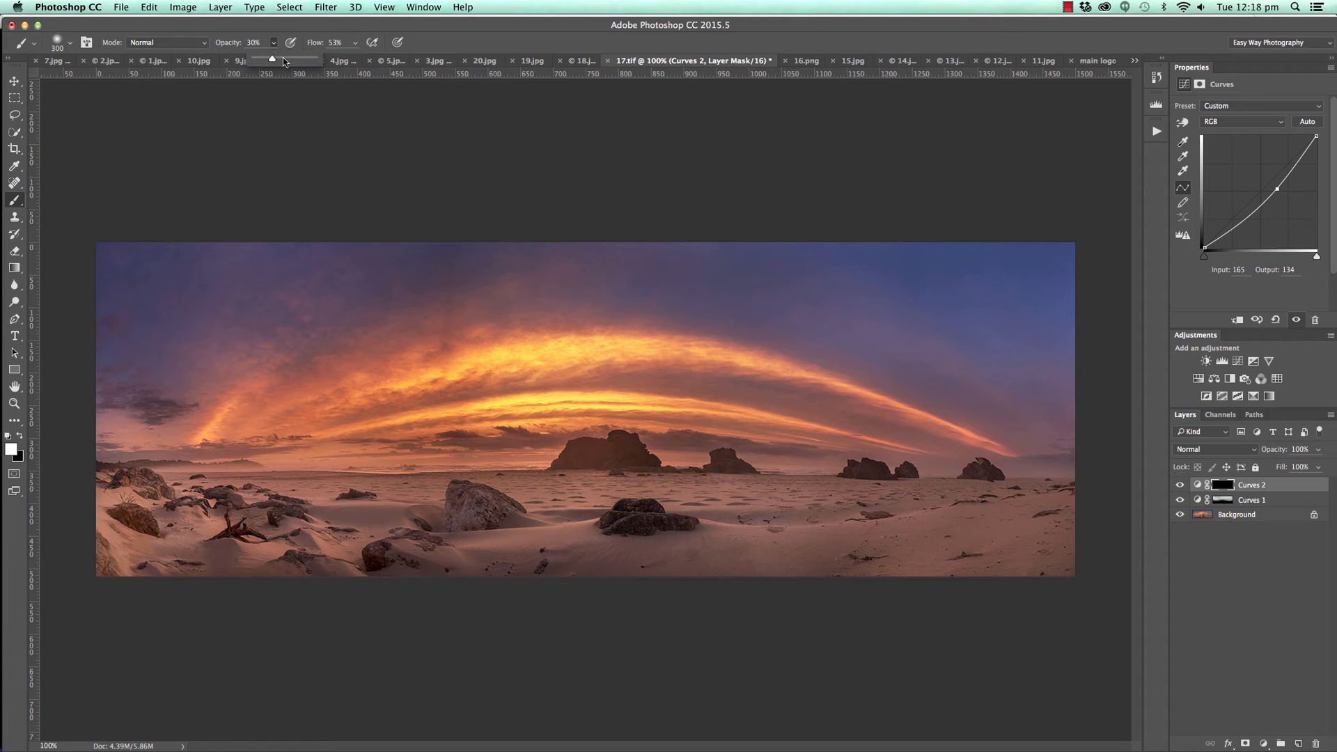
mouse_move(291, 516)
left_mouse_down()
mouse_move(856, 507)
mouse_move(1074, 558)
left_mouse_up()
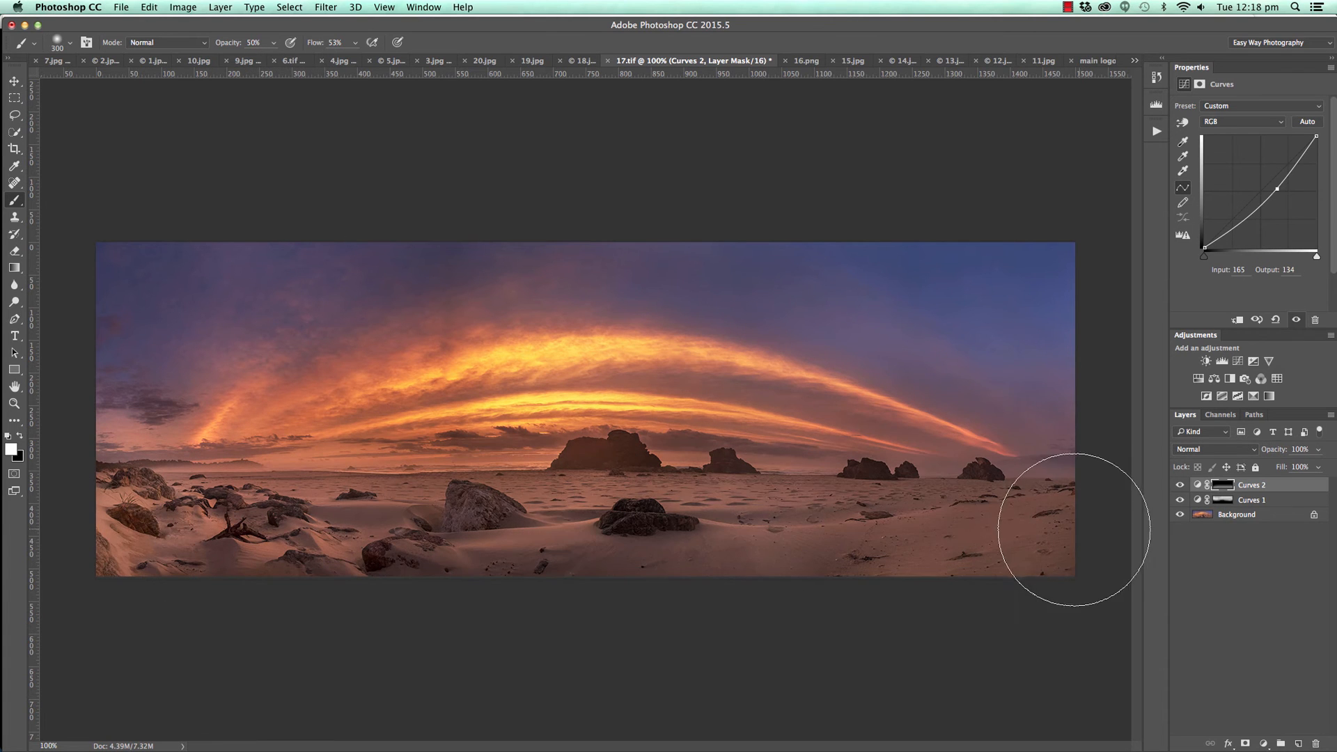
left_click(114, 536)
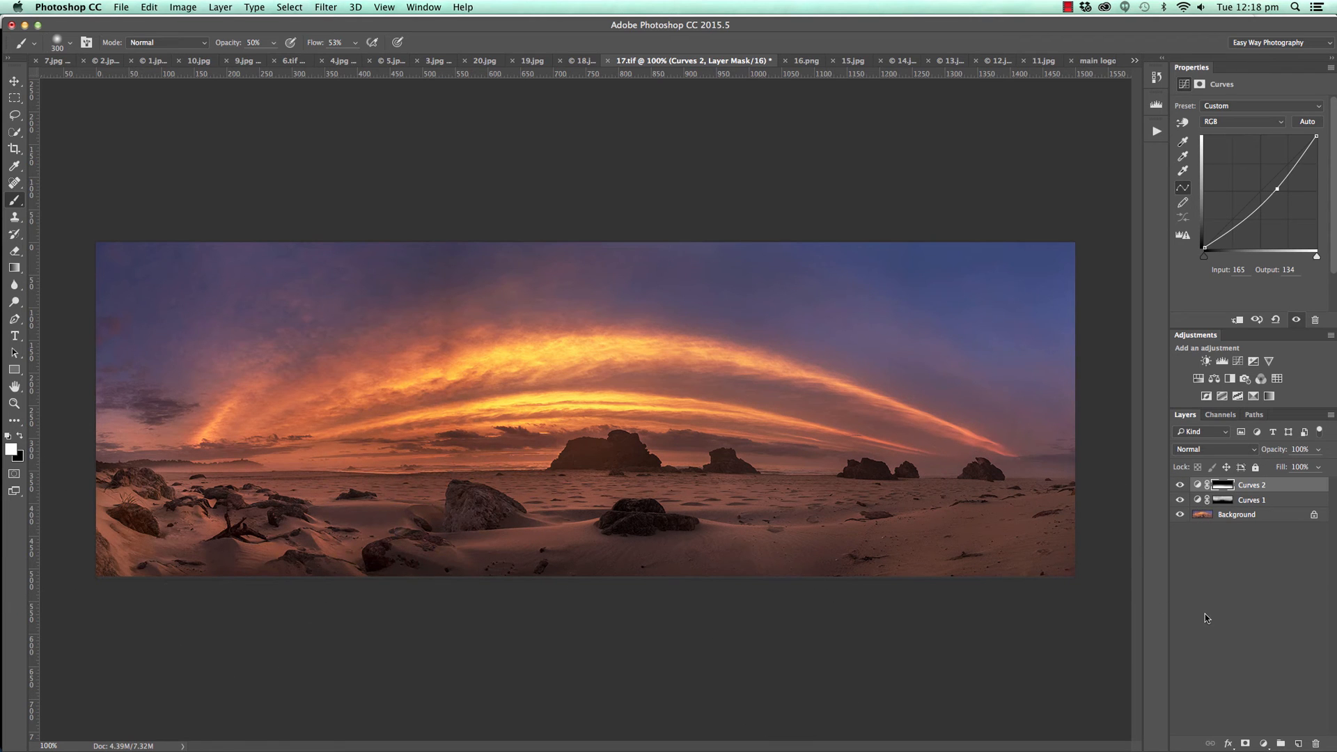
Add a third Curves layer with points 127 to 161 and 52 to 60, and invert its mask to black.
left_click(1262, 743)
left_click(1275, 559)
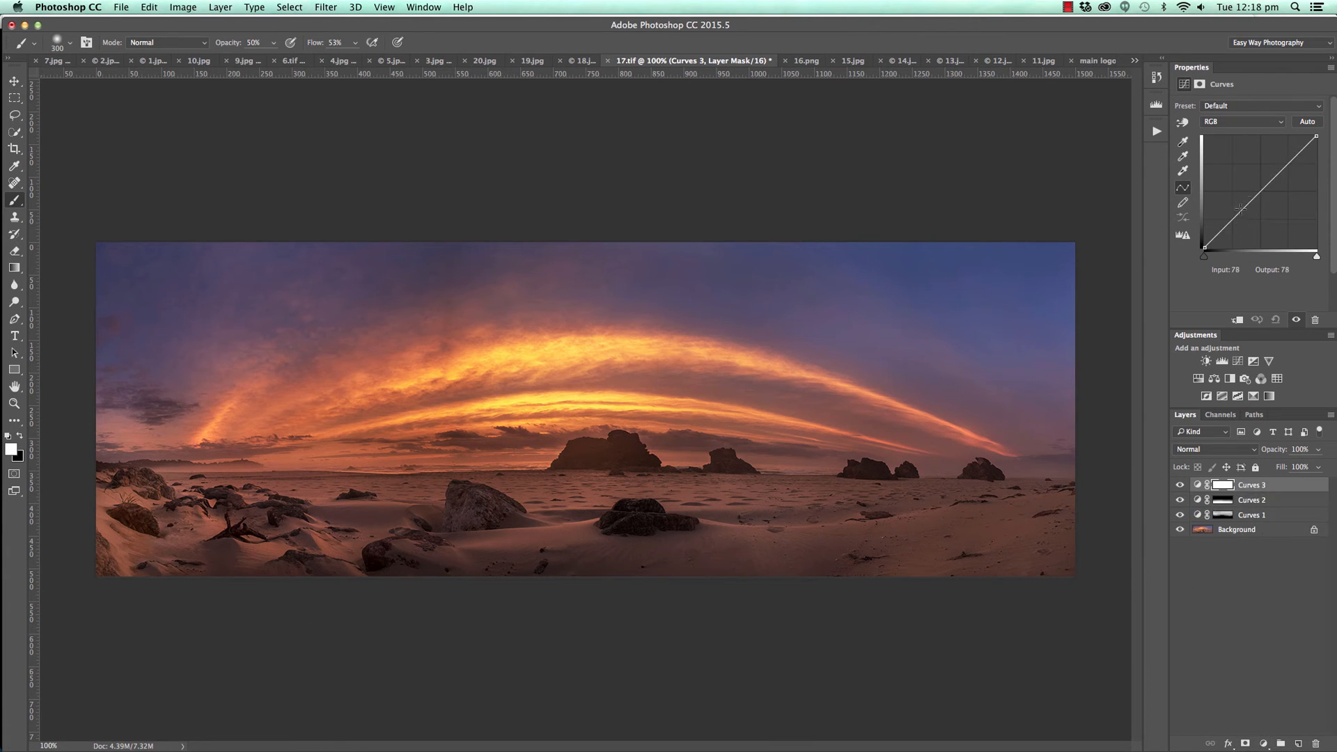
left_click_drag(1260, 192, 1258, 177)
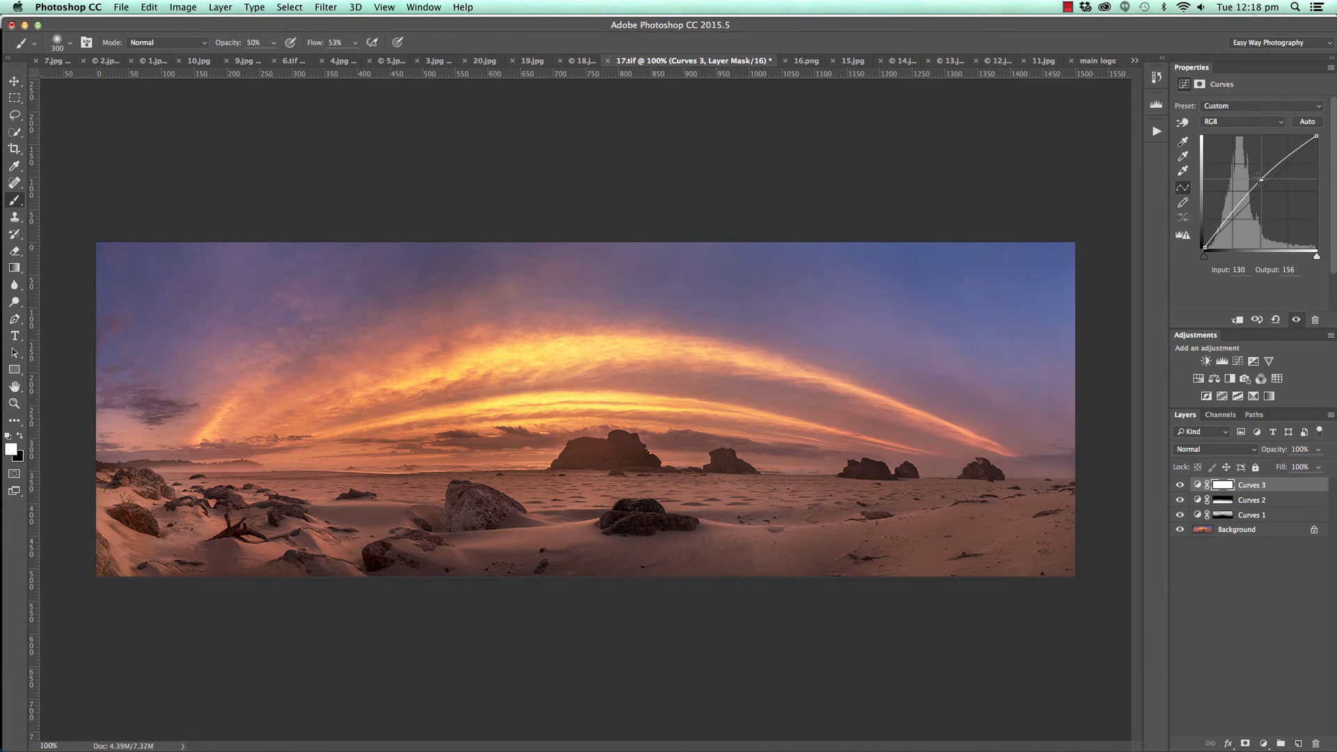
left_click(1226, 219)
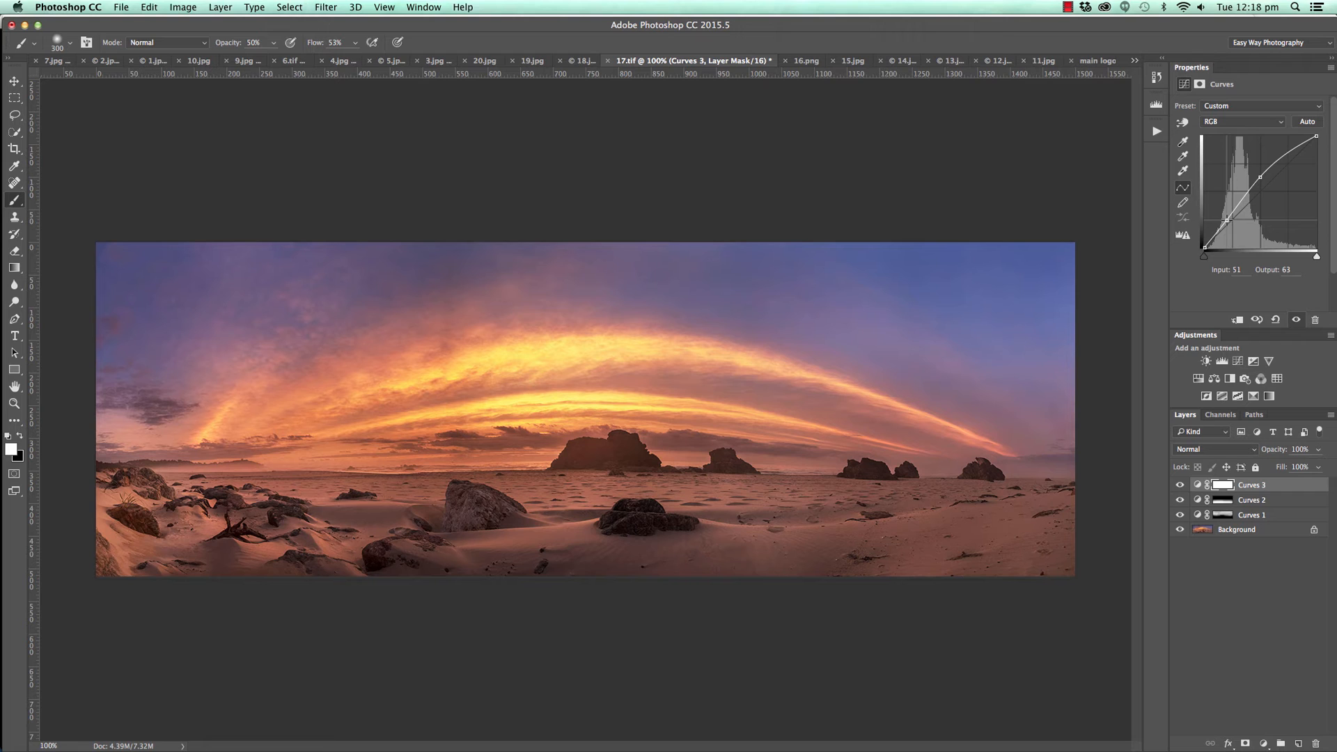
left_click_drag(1226, 220, 1228, 221)
key("super+i")
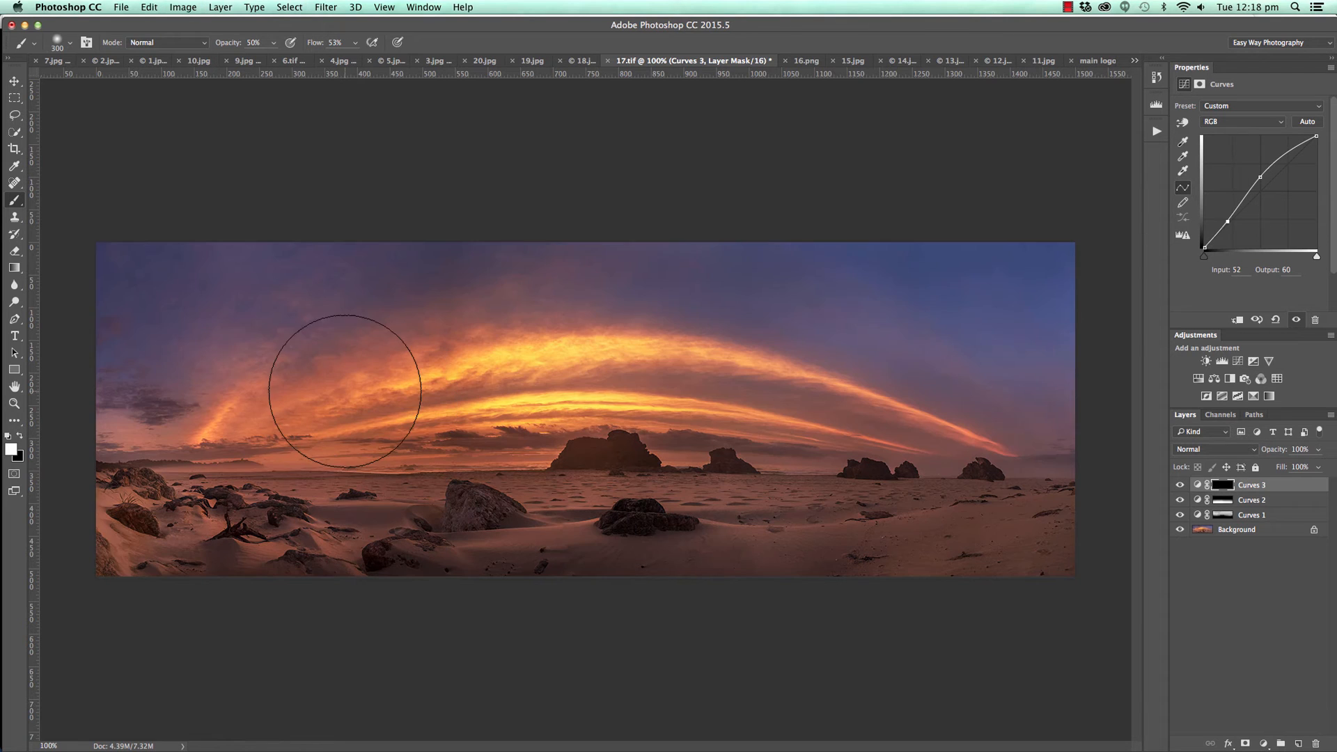
Paint white on the Curves 3 mask with a 175 px brush to brighten the glowing clouds across the panorama.
key("bracketleft")
key("bracketleft")
key("bracketleft")
left_click_drag(119, 435, 1076, 453)
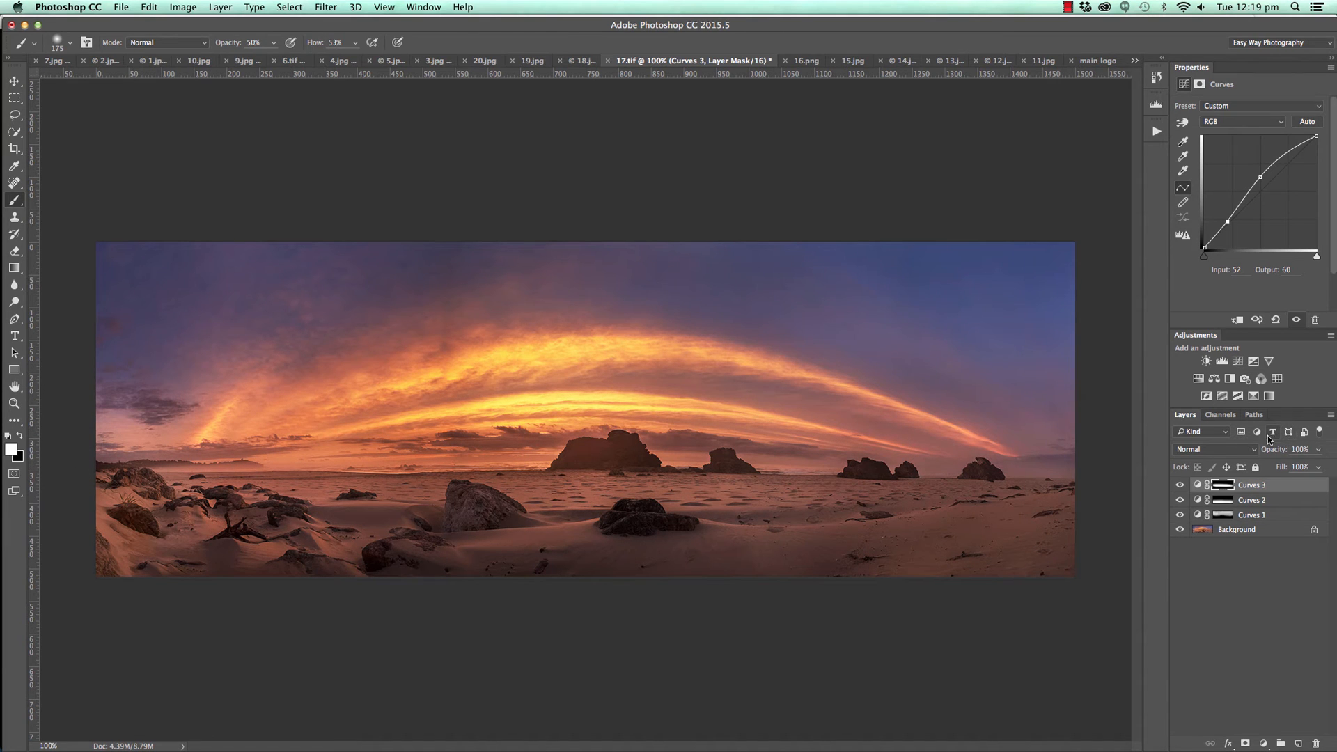
Toggle the visibility of the Curves 2 and Curves 3 layers to compare the panorama's balance, leaving both shown.
left_click(1180, 500)
left_click(1179, 485)
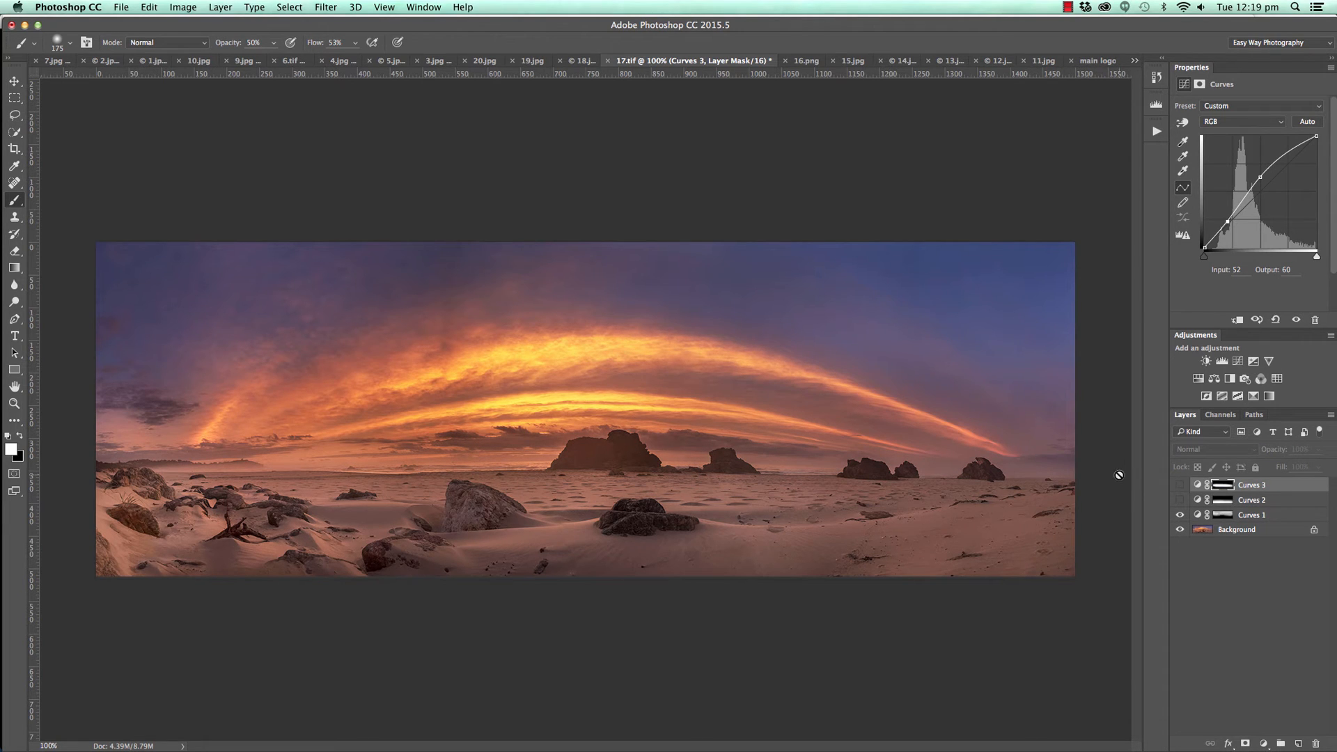
left_click(14, 80)
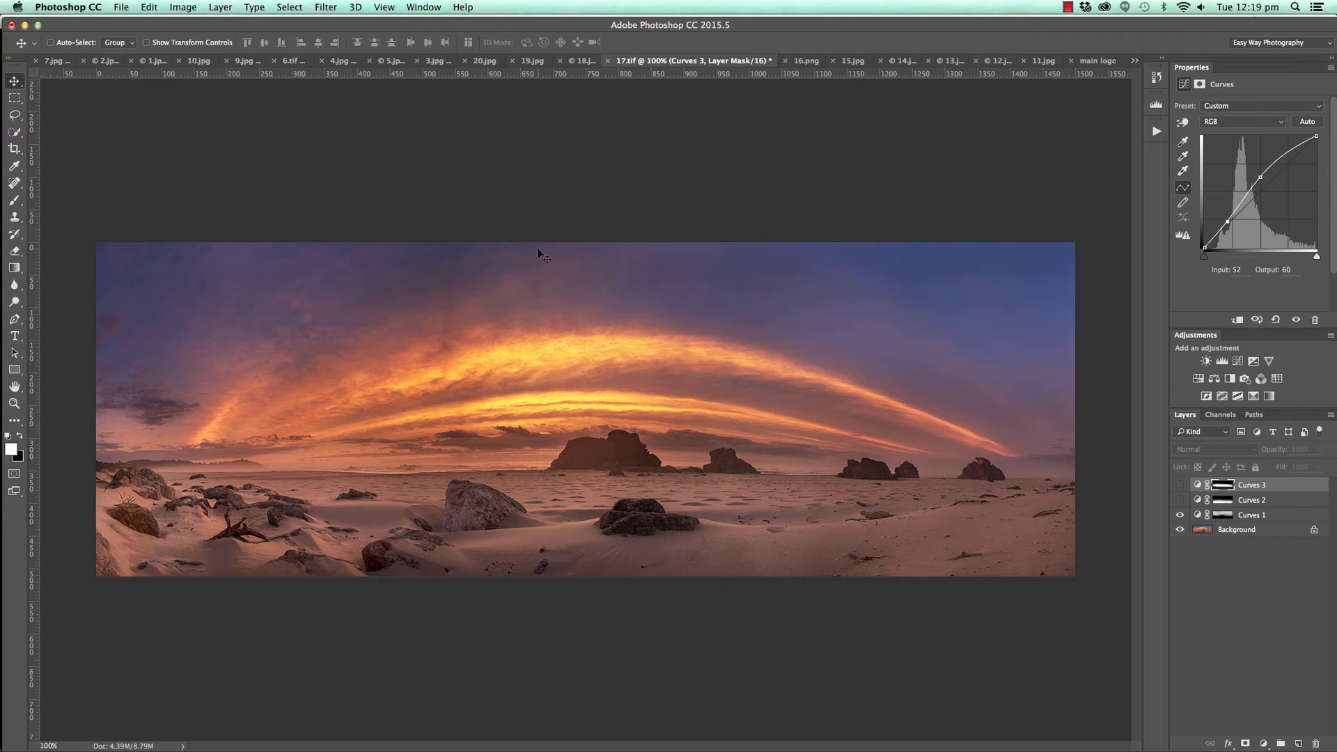
left_click(1179, 500)
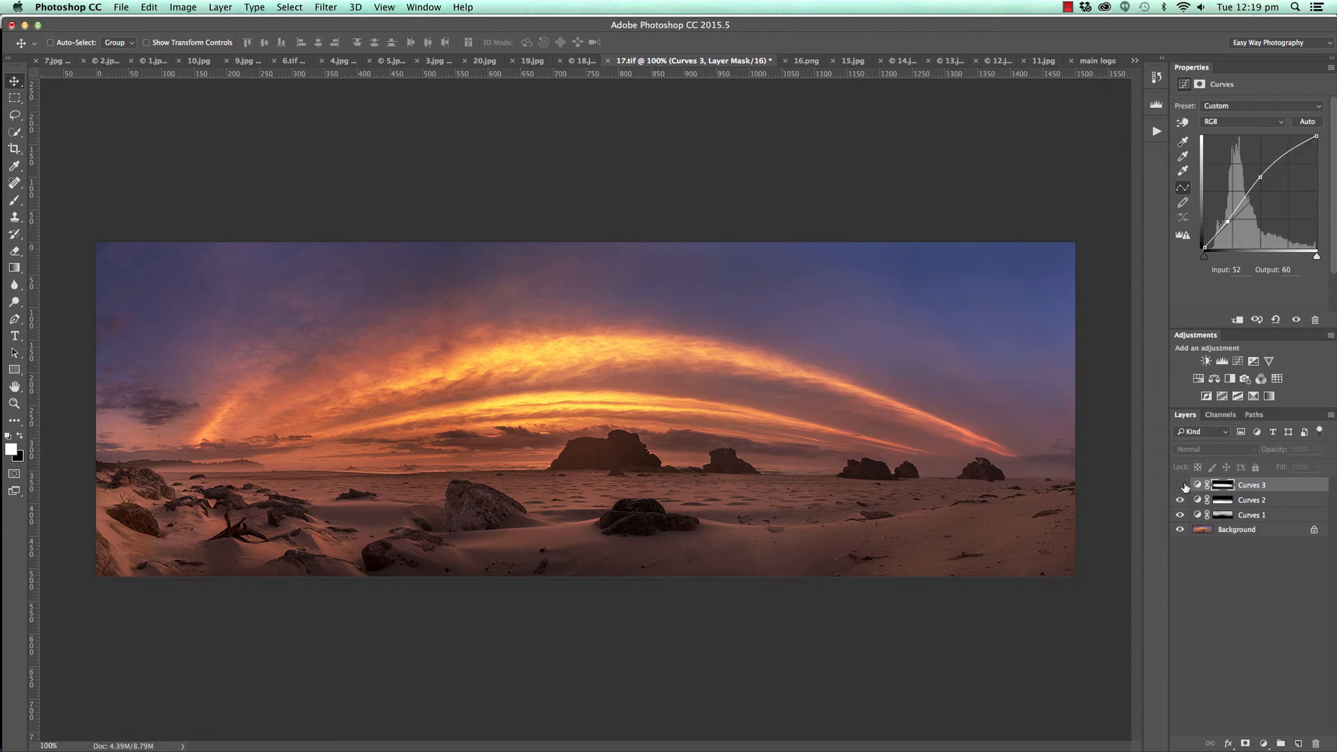
left_click(1180, 485)
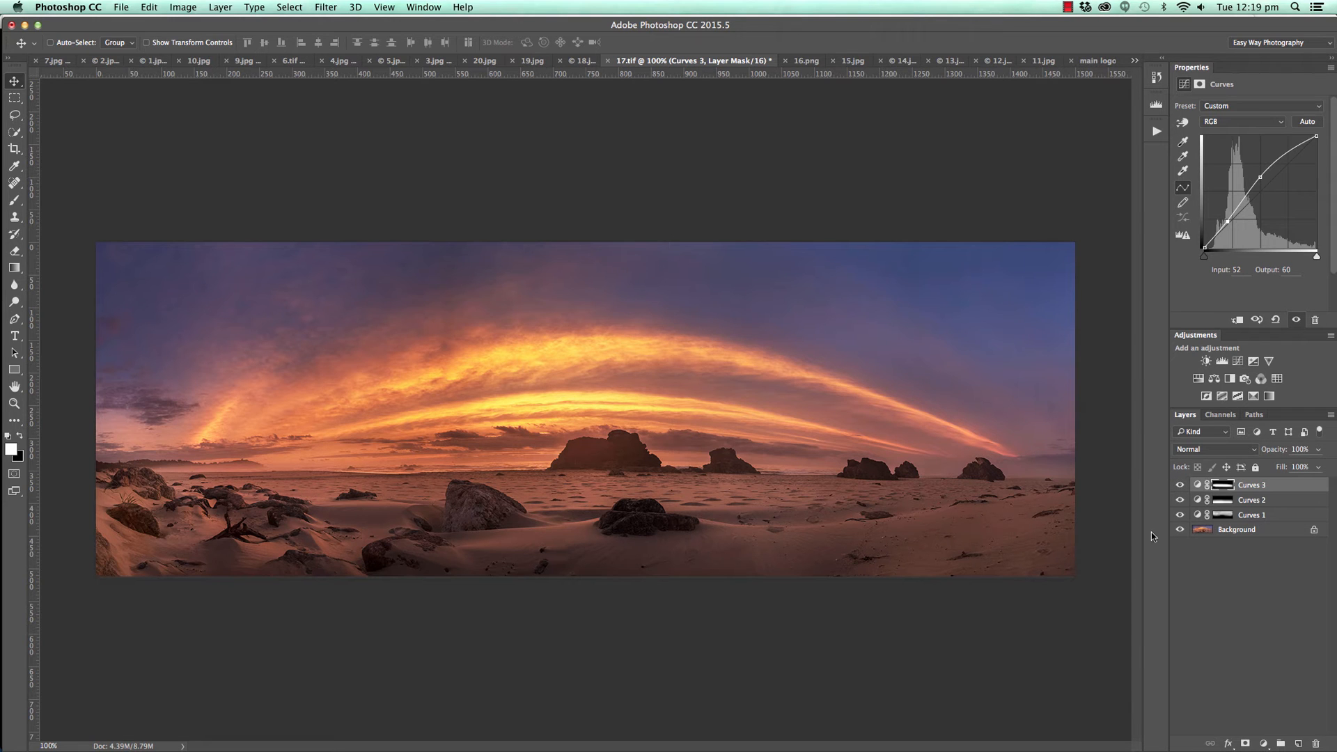
left_click(1180, 484)
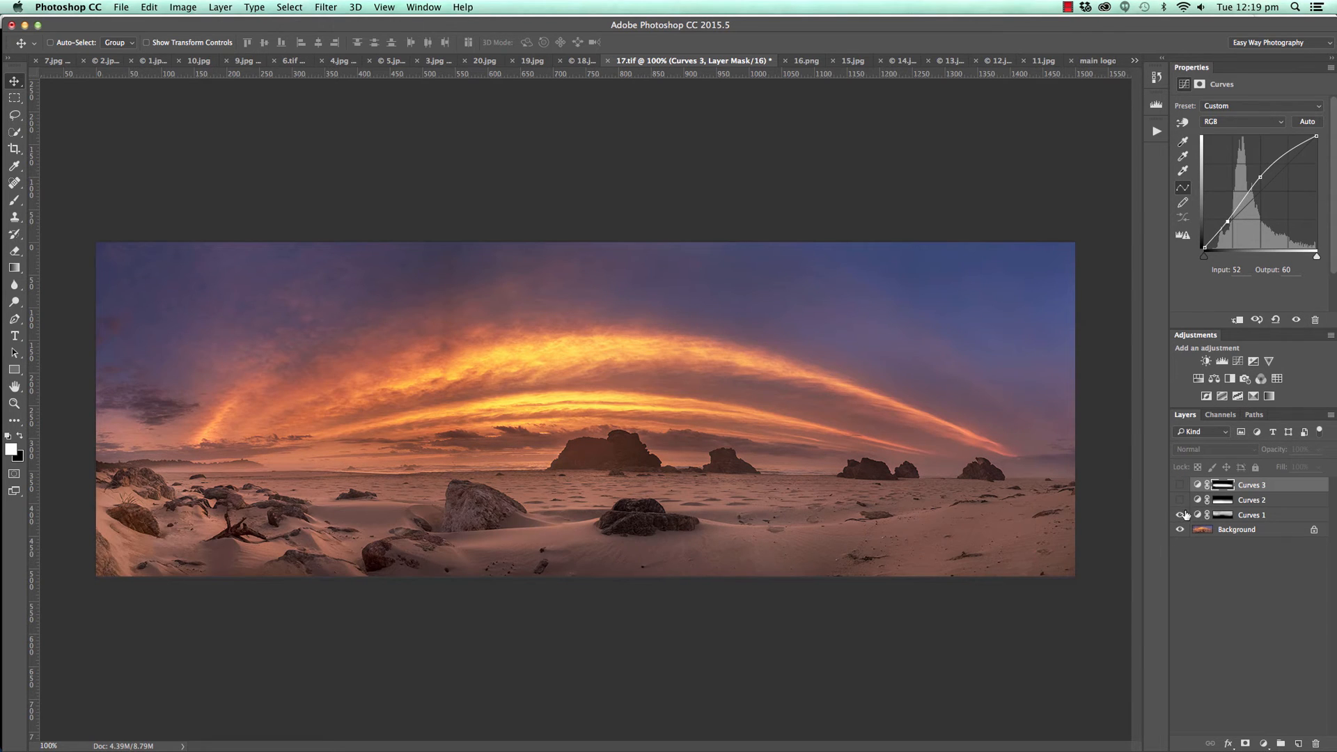
left_click(1180, 500)
left_click(1180, 486)
left_click(1179, 486)
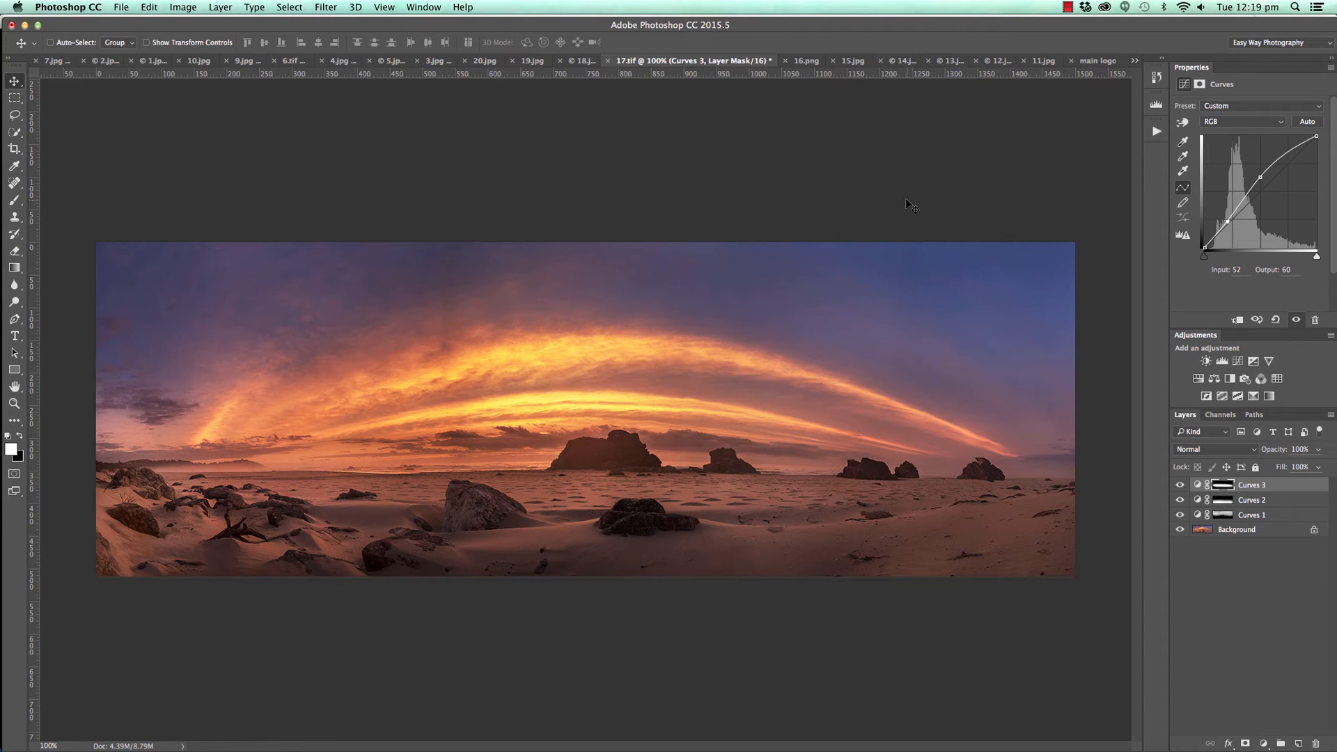
In 16.png, check the waterline's placement below the rocks with a temporary horizontal guide and remove the guide.
left_click(806, 61)
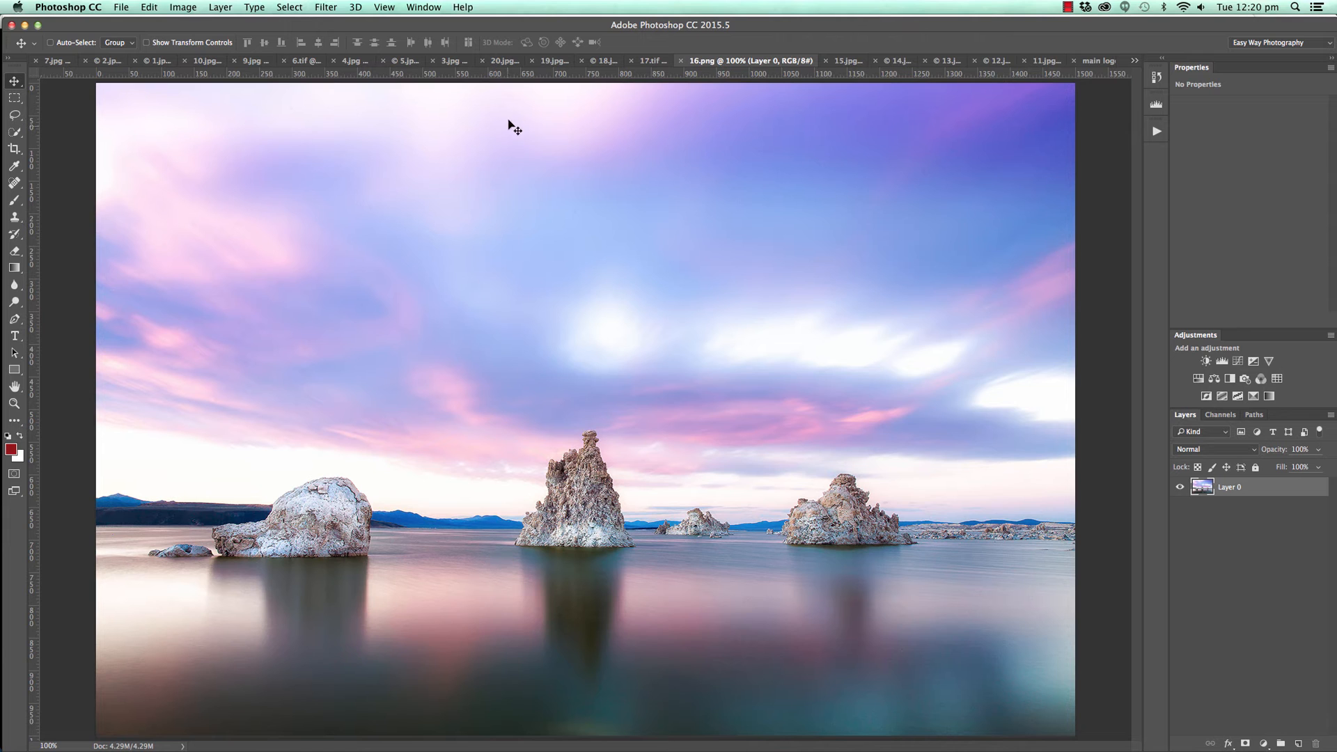
left_click_drag(521, 74, 470, 547)
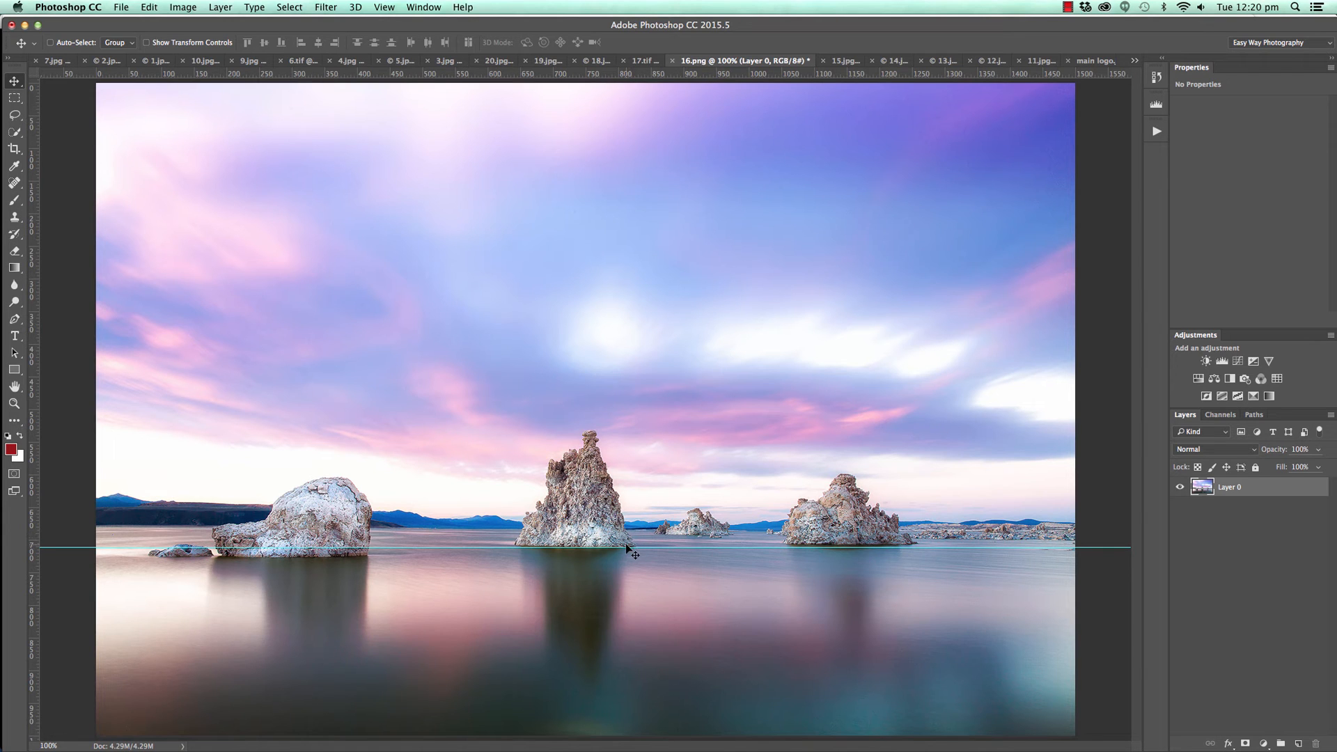
left_click_drag(626, 547, 731, 83)
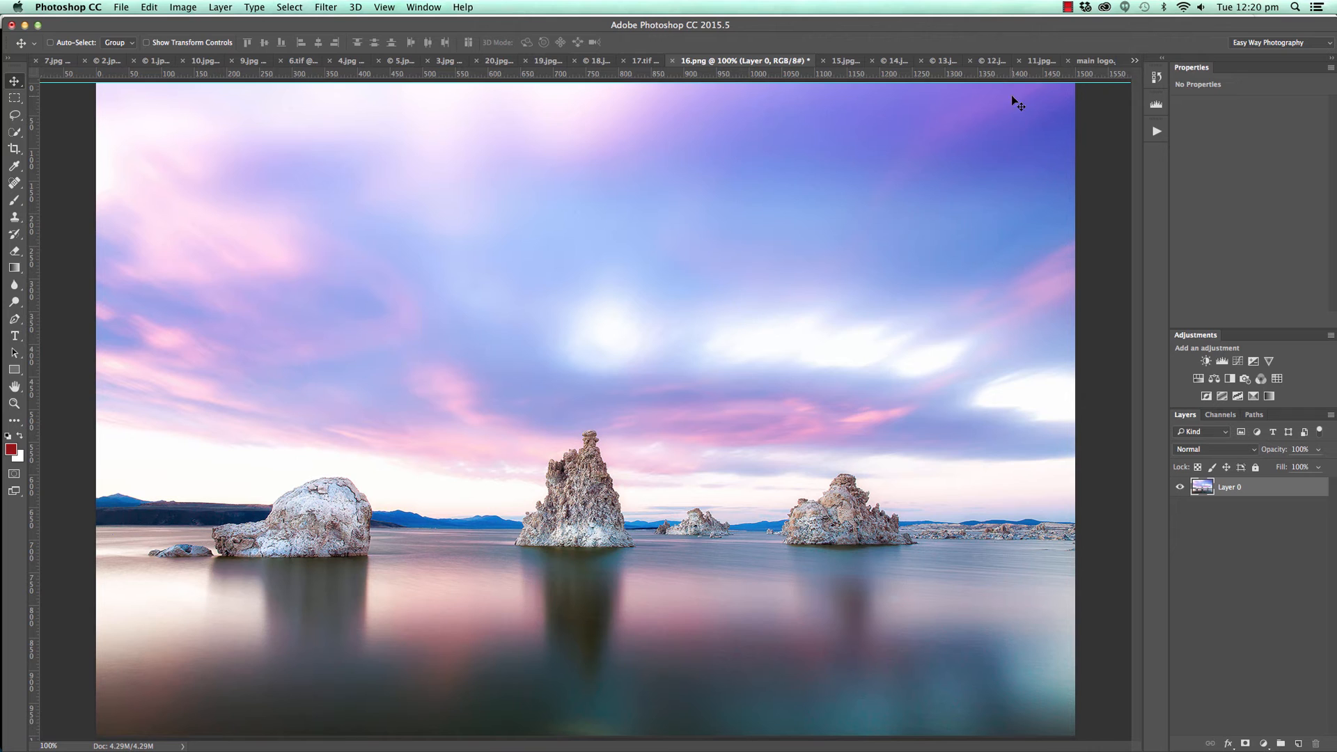
left_click_drag(1092, 83, 1104, 68)
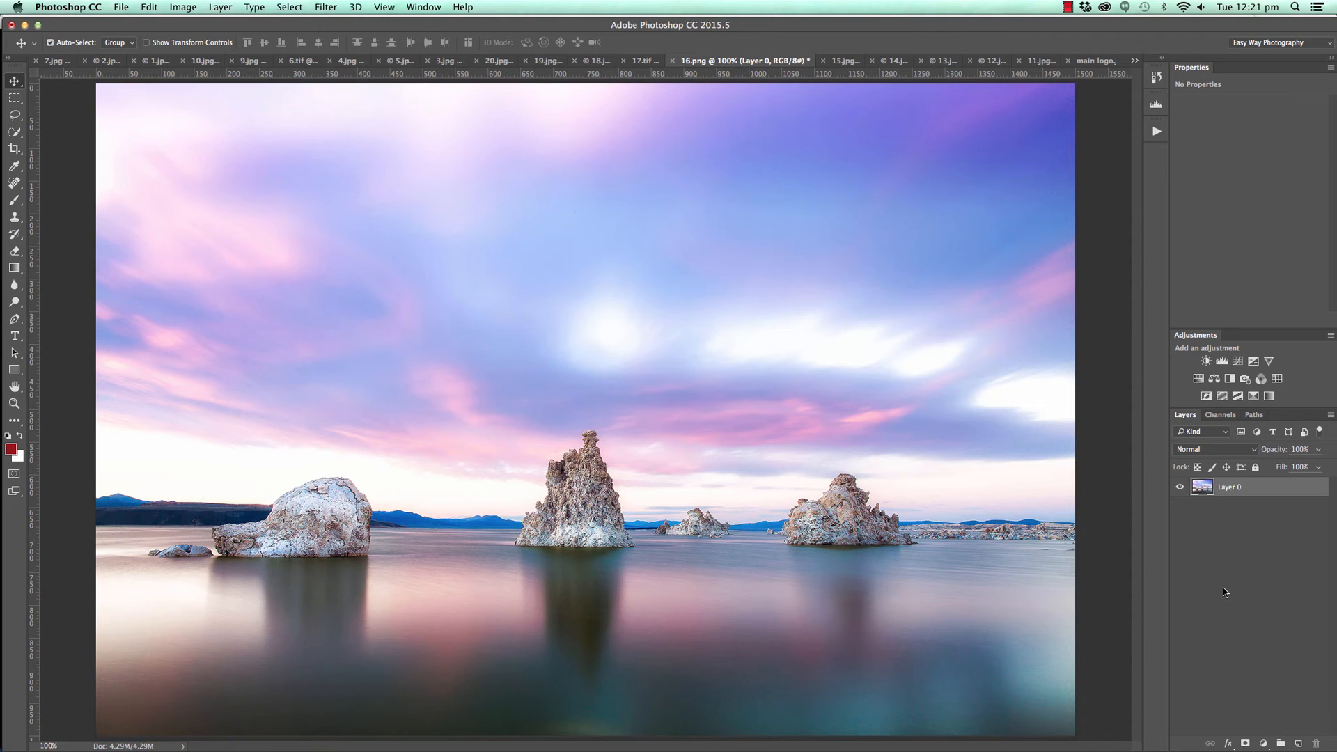
Duplicate Layer 0 of the lake photo and flip the copy horizontally.
key("super+j")
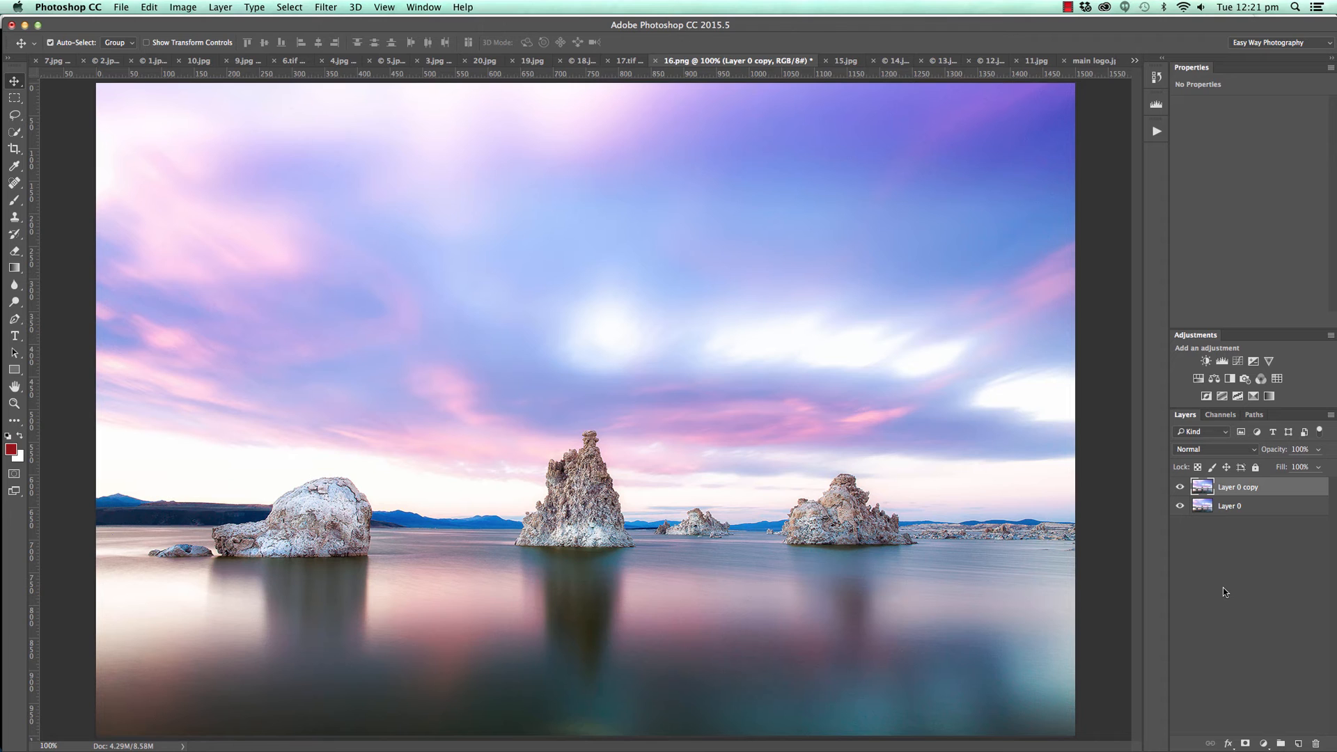
key("super+t")
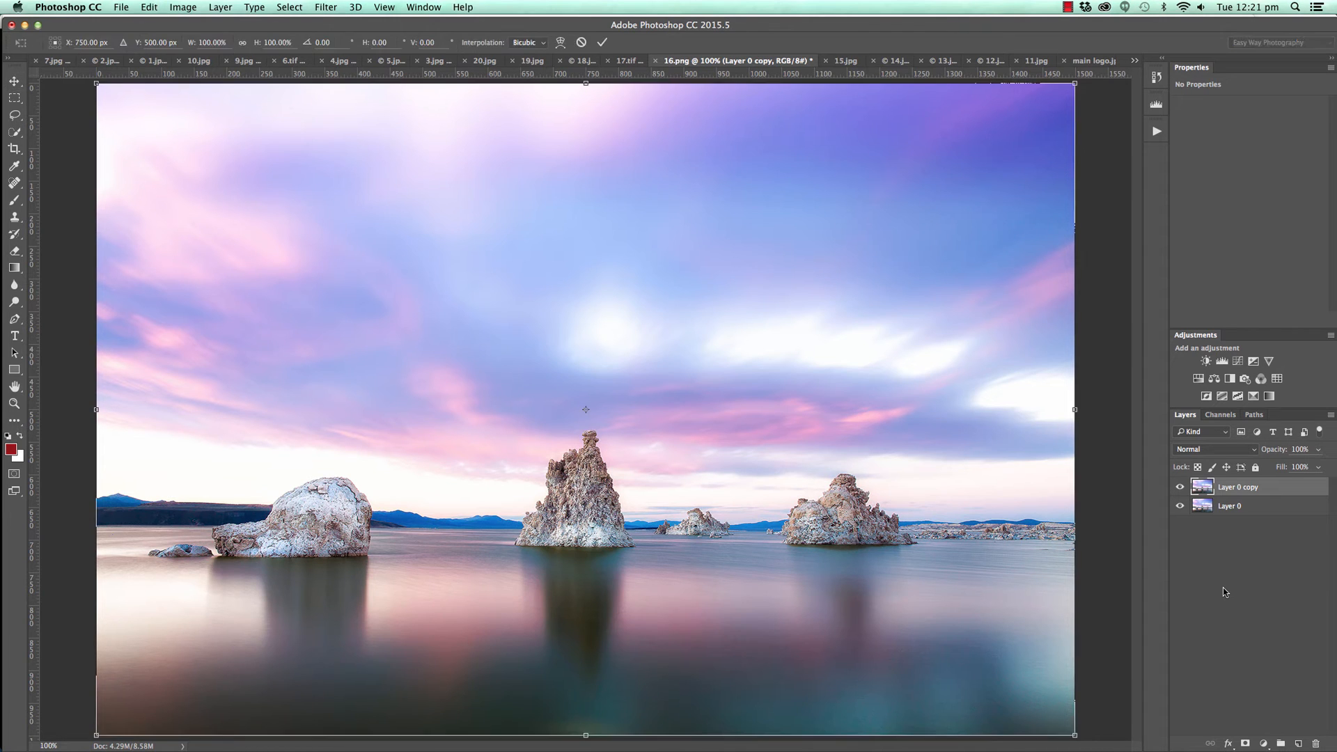
right_click(615, 357)
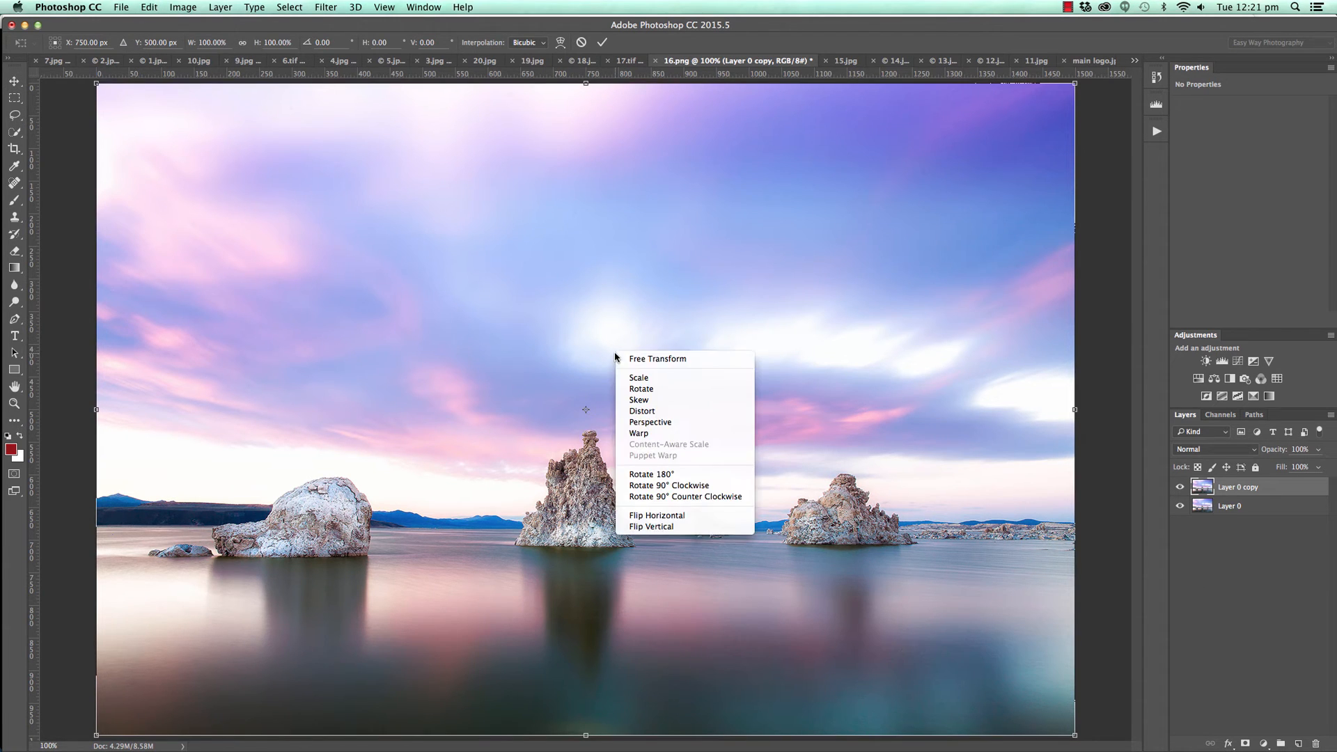
left_click(658, 515)
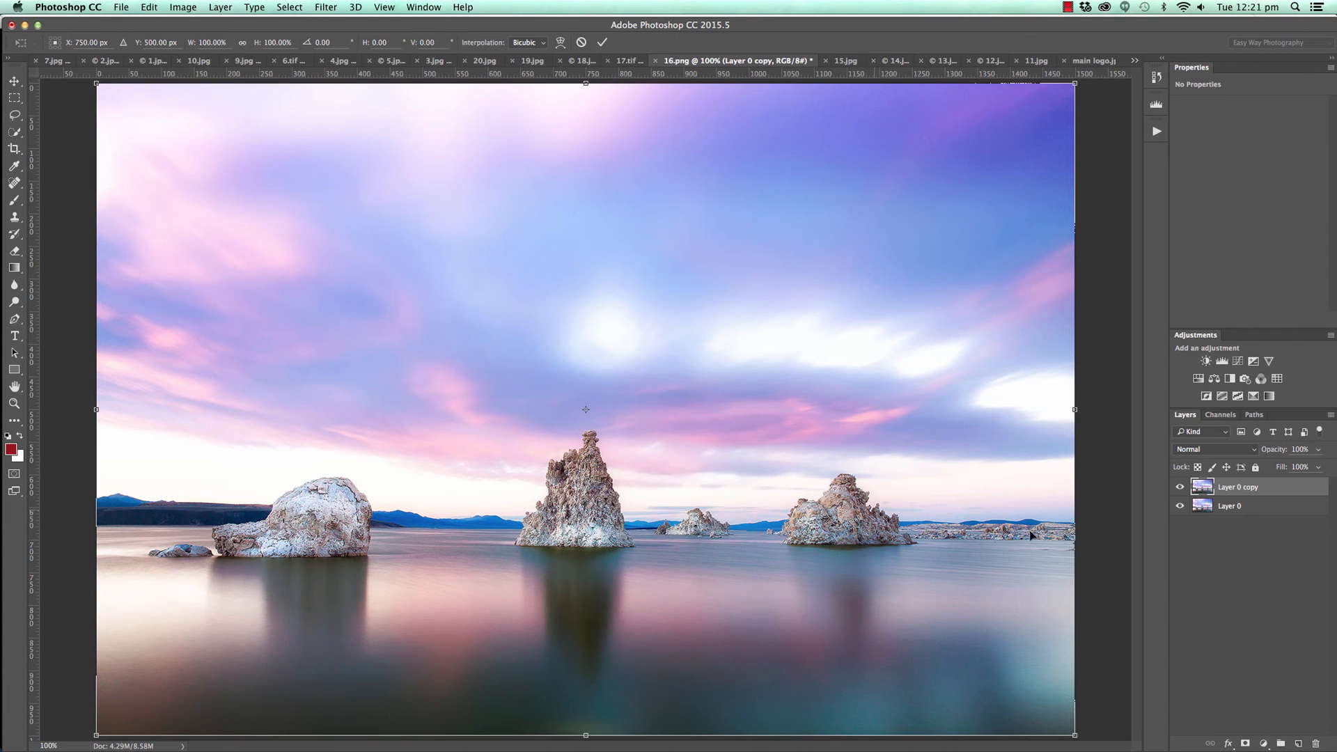
left_click(603, 42)
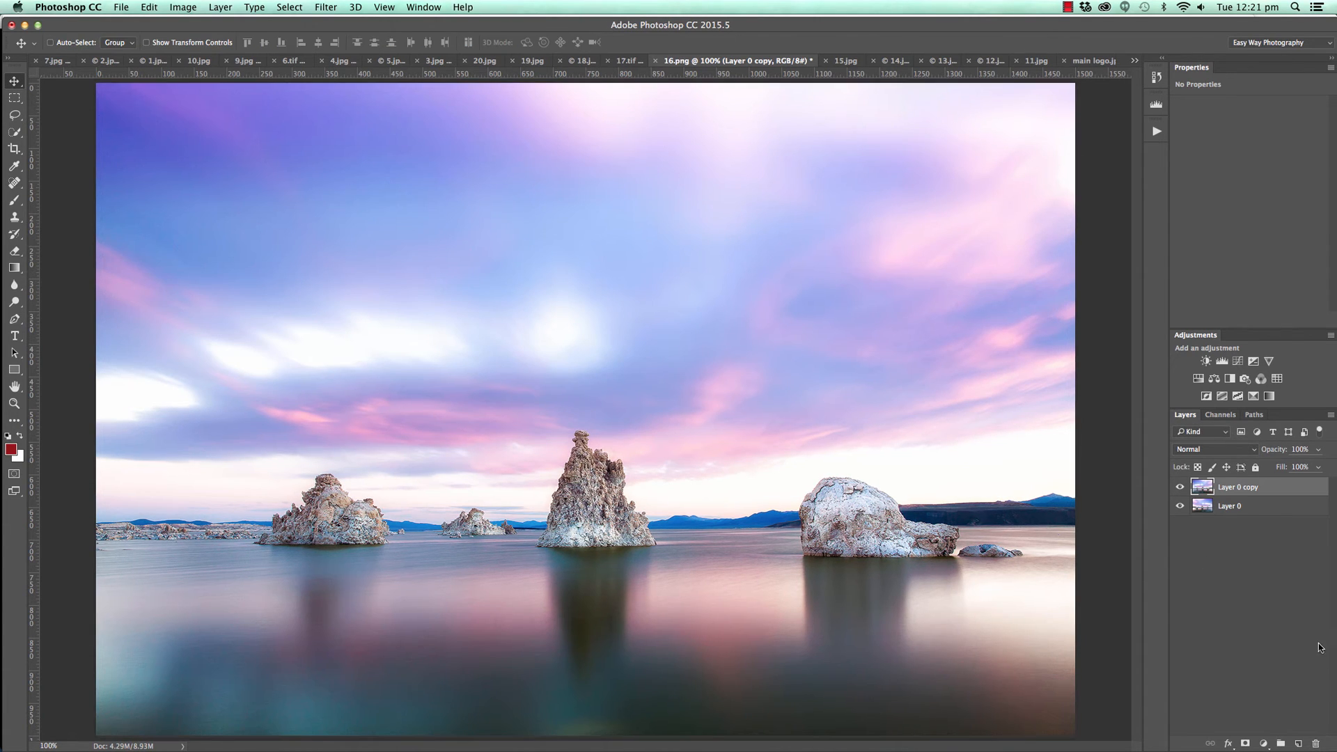
Add a black-filled mask to the flipped copy and set the brush to 36% opacity and 37% flow.
left_click(1245, 742)
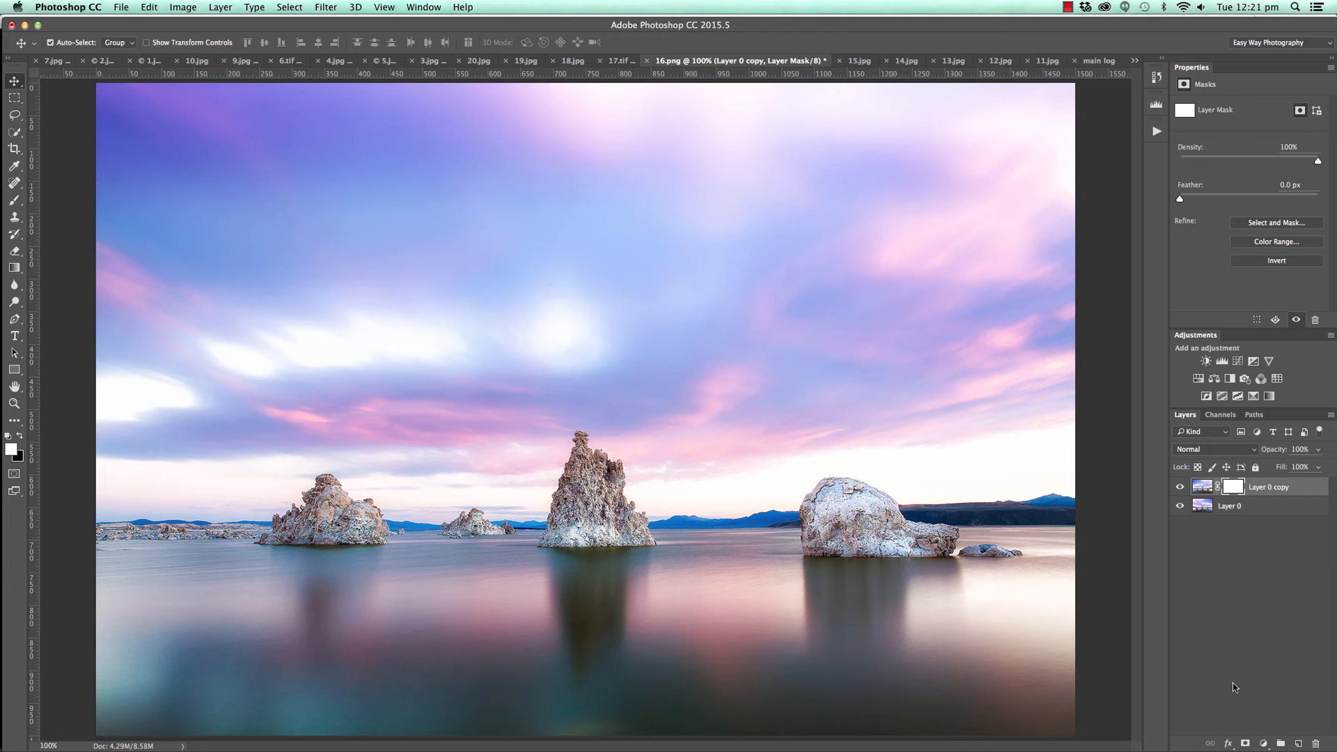
key("super+i")
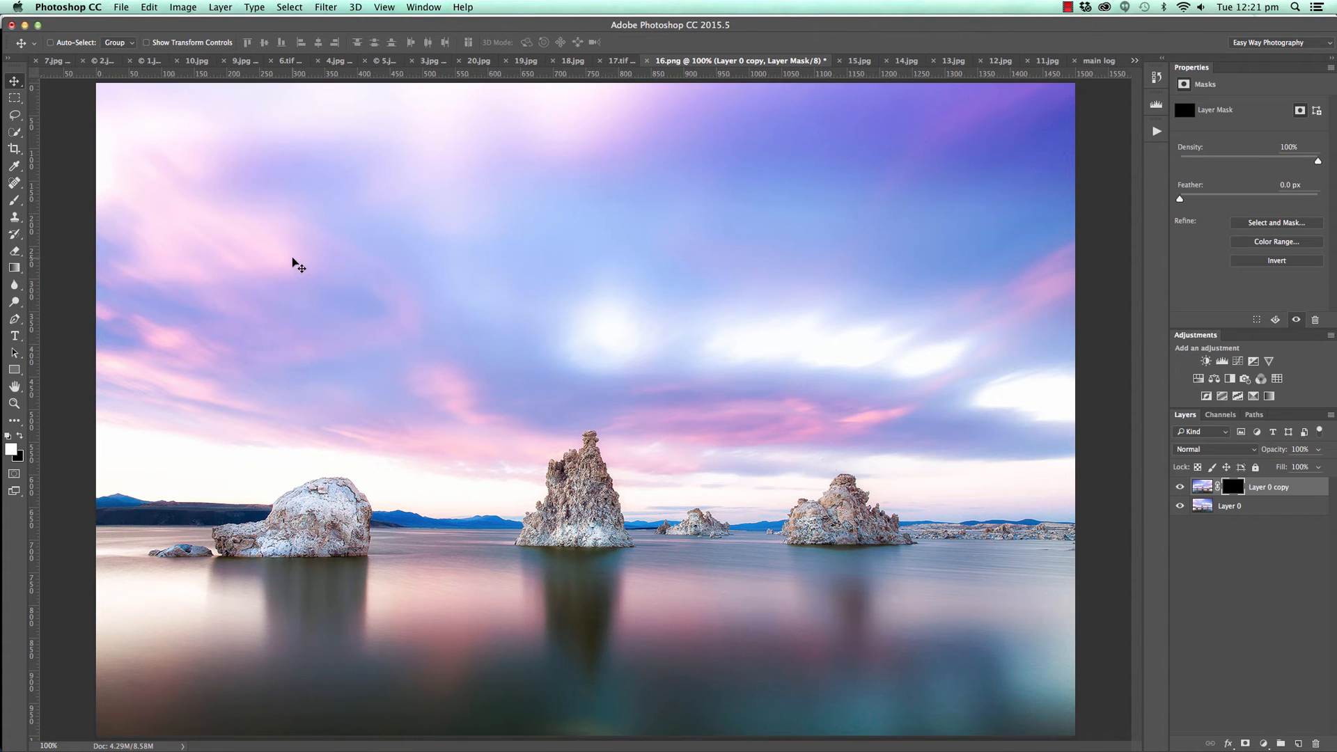
key("b")
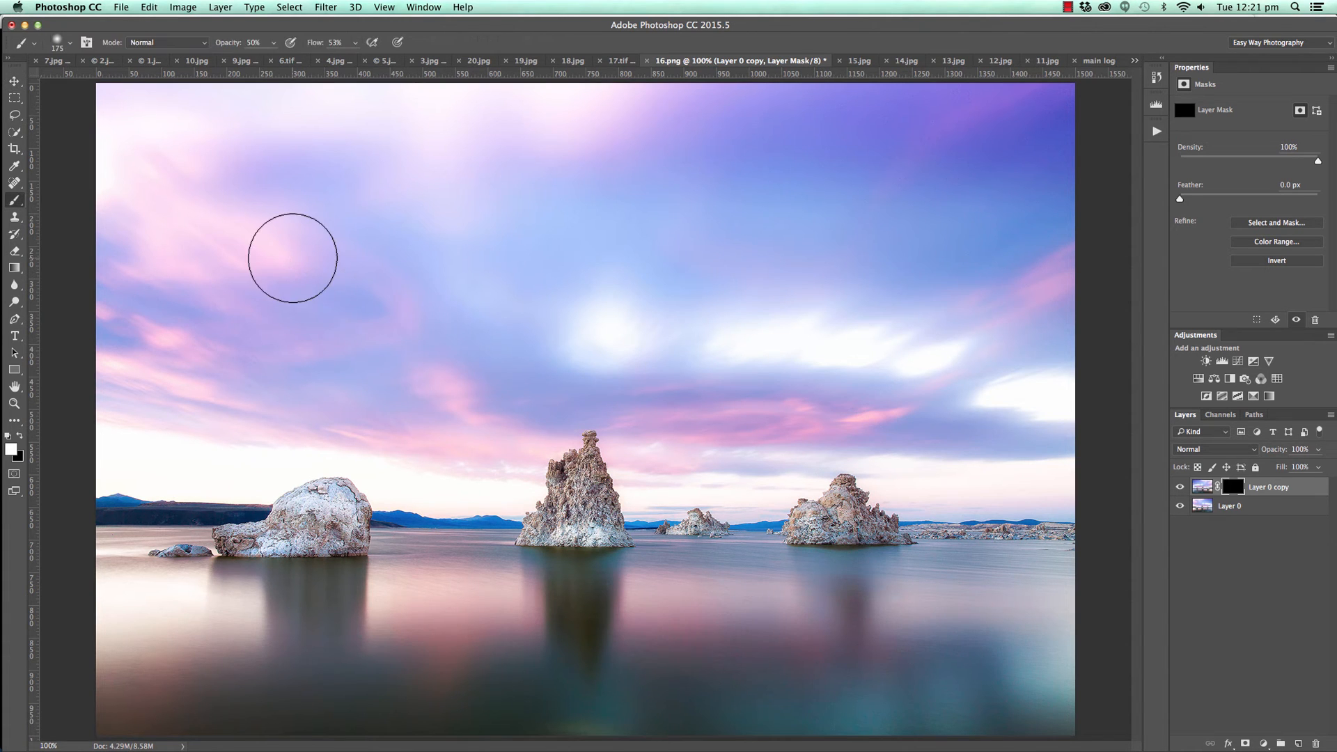
left_click(355, 43)
left_click_drag(345, 59, 263, 58)
left_click(273, 43)
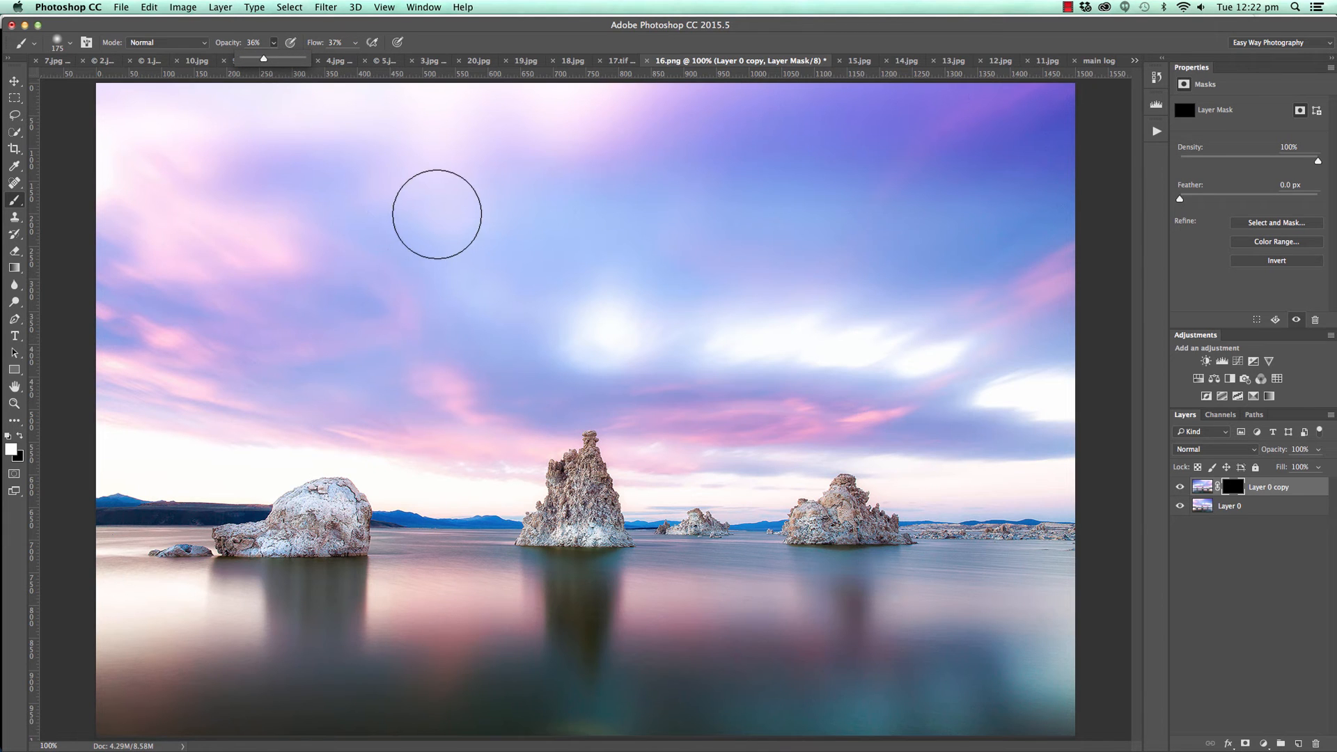
Paint white on the copy's mask with 250 px and 150 px brushes to tone down the bright upper-left sky and right-hand clouds.
key("bracketright")
key("bracketright")
mouse_move(599, 125)
left_mouse_down()
mouse_move(118, 100)
mouse_move(253, 146)
mouse_move(130, 107)
mouse_move(585, 101)
mouse_move(503, 115)
mouse_move(174, 107)
mouse_move(118, 143)
mouse_move(110, 108)
mouse_move(92, 141)
mouse_move(98, 191)
mouse_move(230, 196)
mouse_move(388, 236)
mouse_move(569, 148)
mouse_move(548, 103)
mouse_move(576, 100)
left_mouse_up()
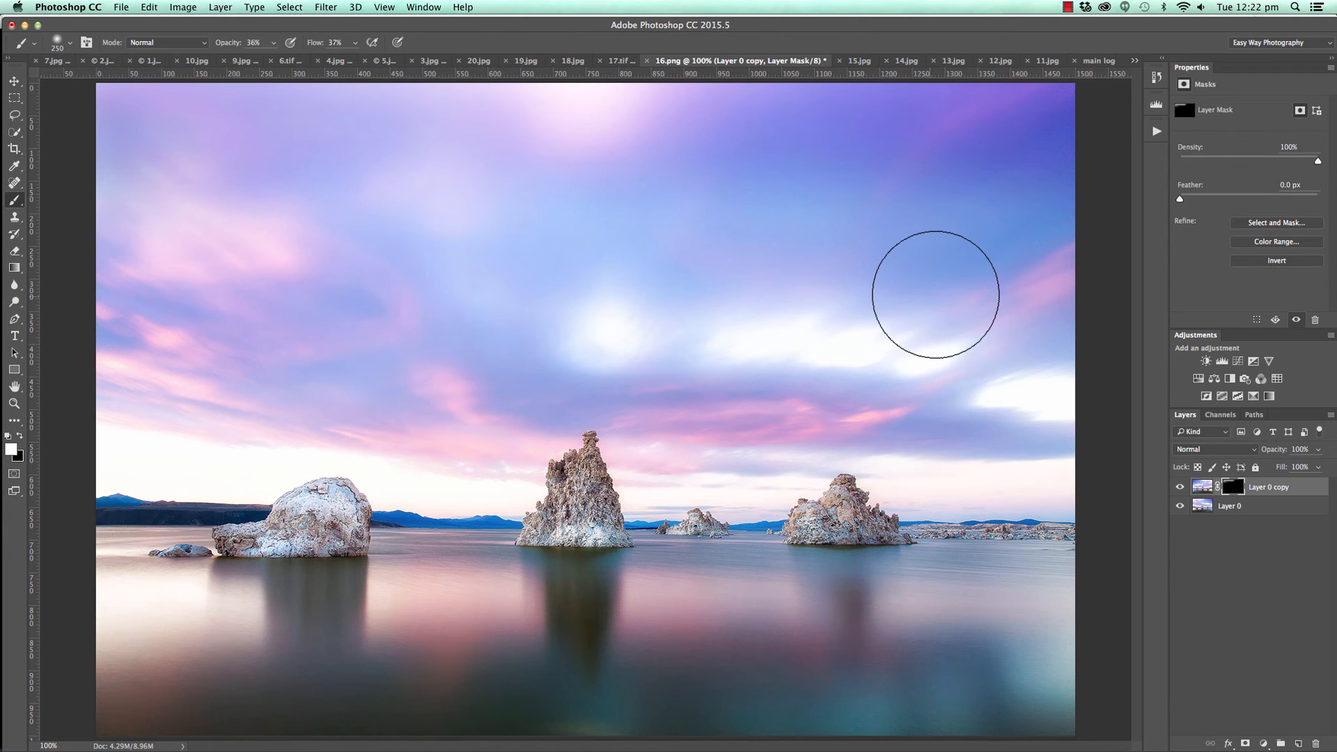
mouse_move(936, 294)
left_mouse_down()
mouse_move(971, 403)
mouse_move(1069, 393)
mouse_move(960, 395)
mouse_move(1072, 387)
mouse_move(941, 381)
mouse_move(1073, 373)
mouse_move(944, 371)
mouse_move(1077, 369)
mouse_move(1001, 412)
mouse_move(1081, 400)
mouse_move(991, 357)
mouse_move(673, 338)
mouse_move(544, 346)
mouse_move(654, 323)
mouse_move(599, 290)
mouse_move(724, 336)
mouse_move(965, 338)
left_mouse_up()
key("bracketleft")
key("bracketleft")
key("bracketleft")
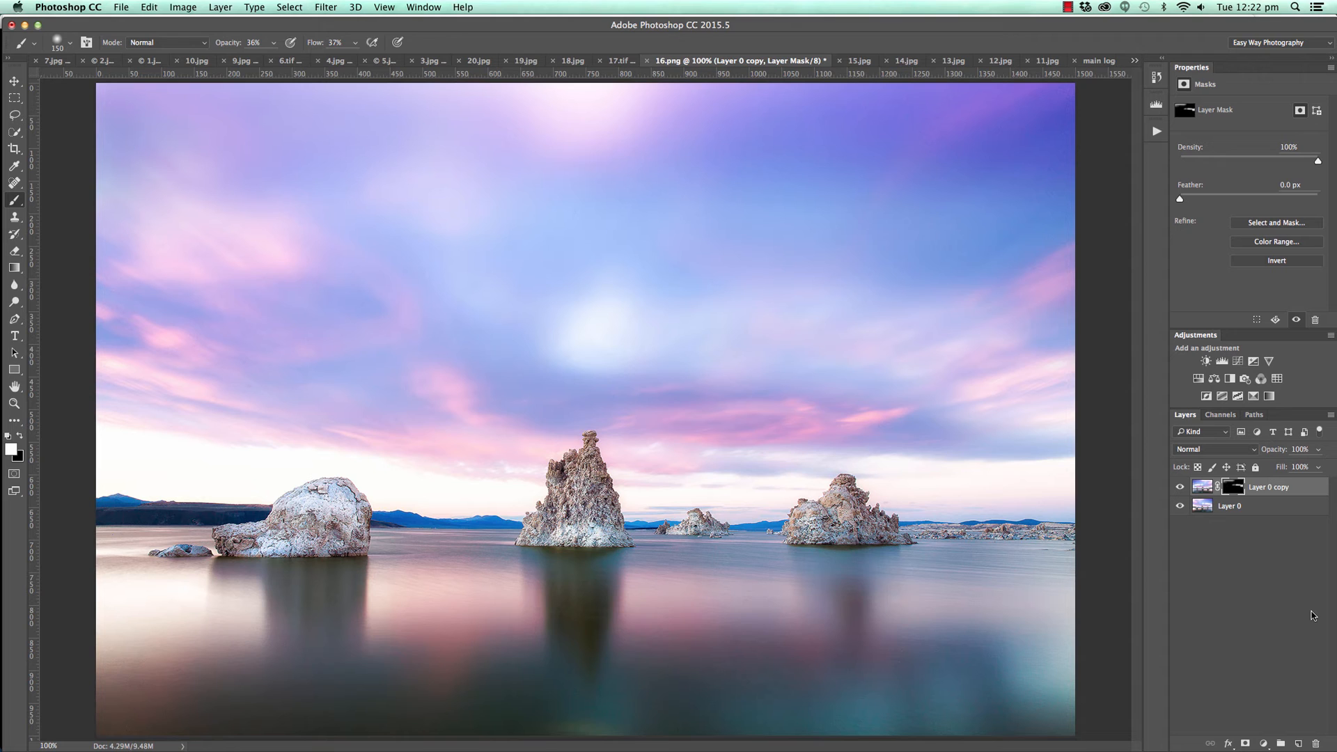
Stamp all visible layers into a new layer and shift it left so clean sky lies over the remaining bright spots.
key("super+alt+shift+e")
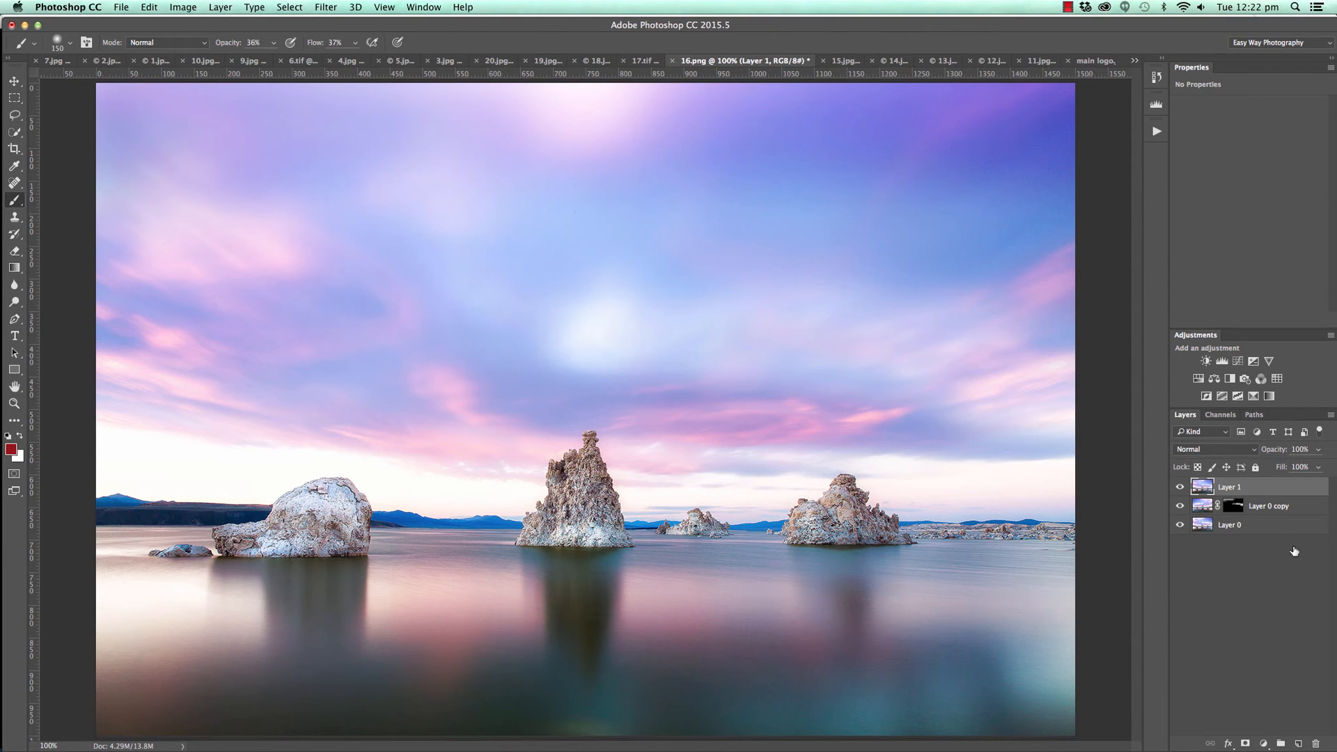
left_click(14, 82)
left_click_drag(859, 313, 699, 307)
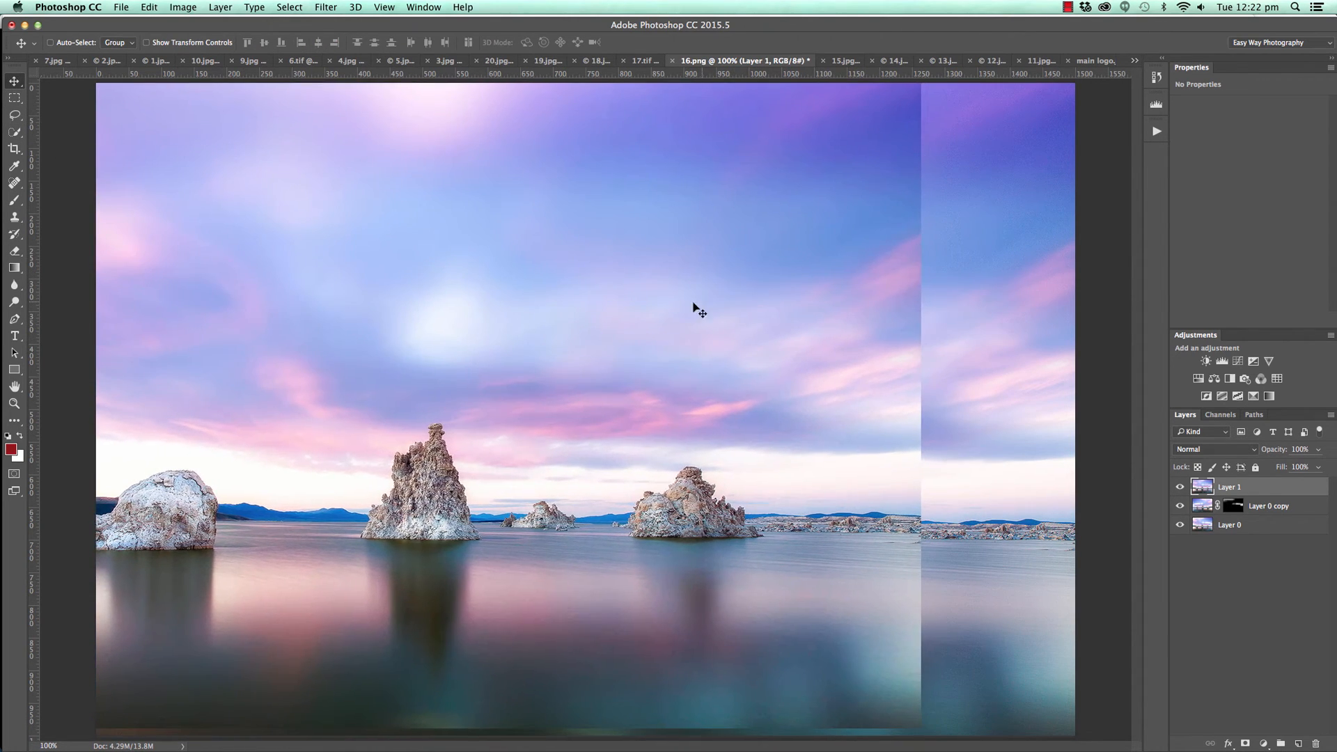
Mask Layer 1 in black and paint white with a 150 px brush over the bright spots at the sky's top and above the central rock.
left_click(1244, 744)
key("super+i")
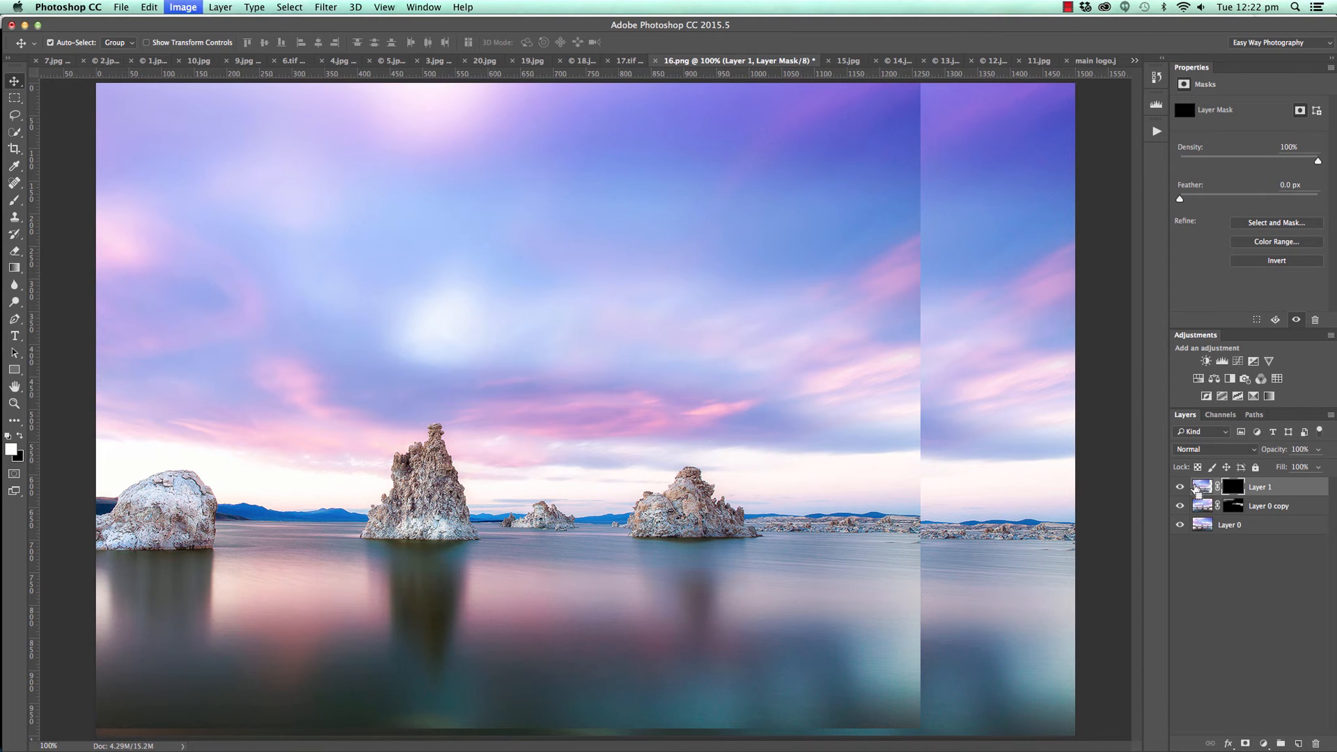
key("b")
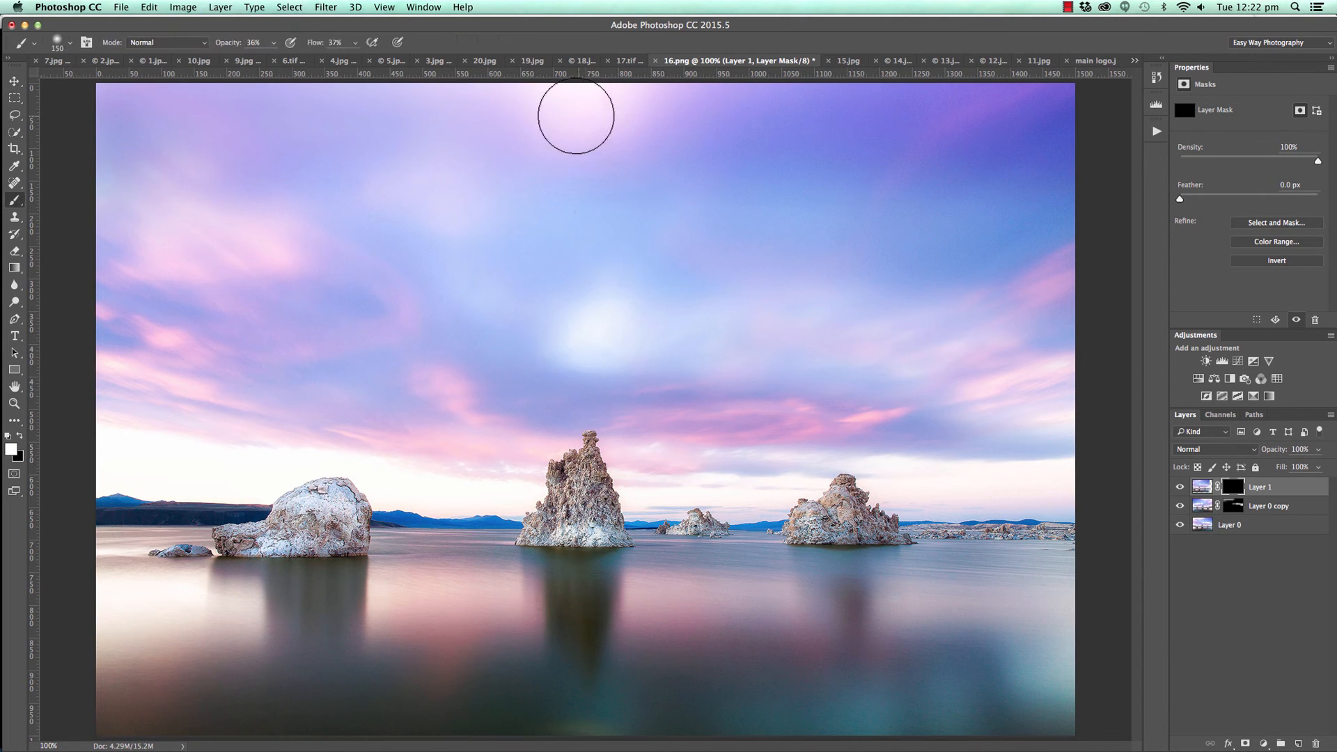
mouse_move(543, 110)
left_mouse_down()
mouse_move(649, 103)
mouse_move(445, 88)
mouse_move(637, 98)
mouse_move(506, 121)
mouse_move(525, 140)
mouse_move(696, 129)
left_mouse_up()
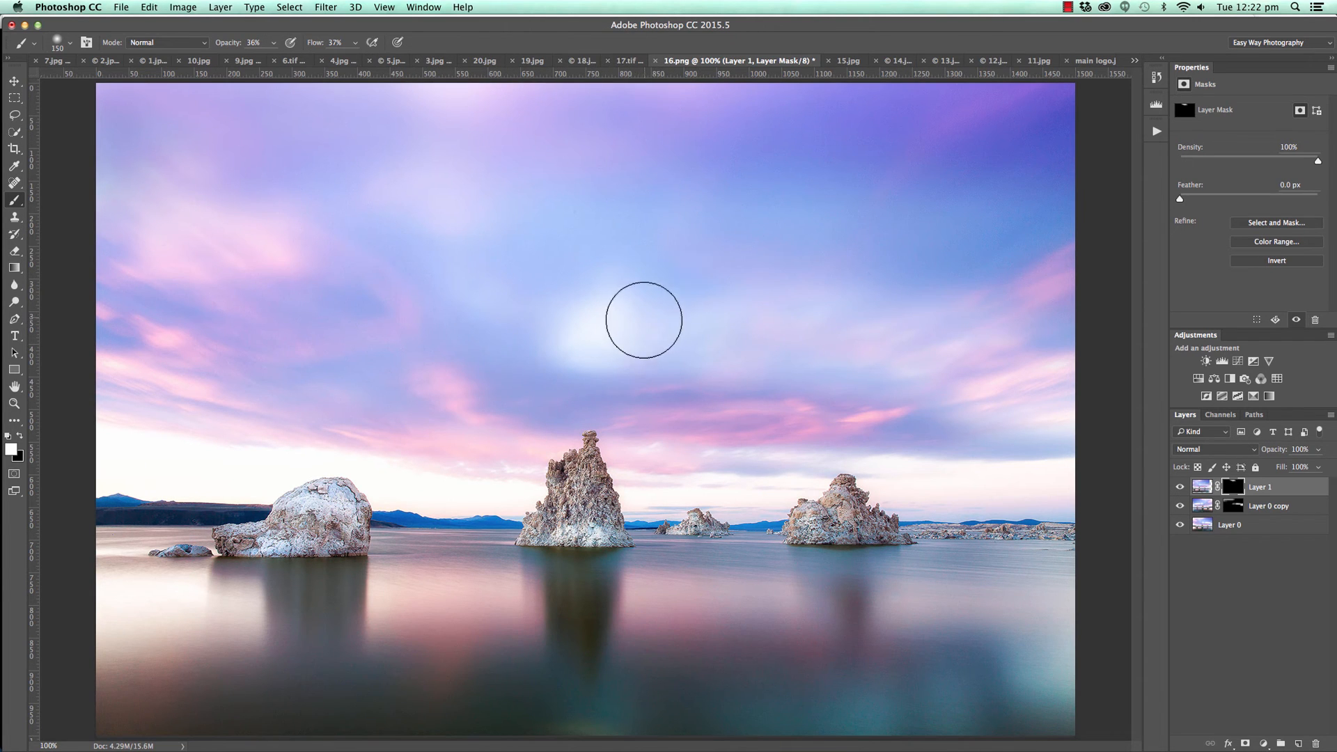
mouse_move(645, 319)
left_mouse_down()
mouse_move(539, 343)
mouse_move(619, 353)
mouse_move(573, 327)
mouse_move(600, 303)
mouse_move(536, 333)
left_mouse_up()
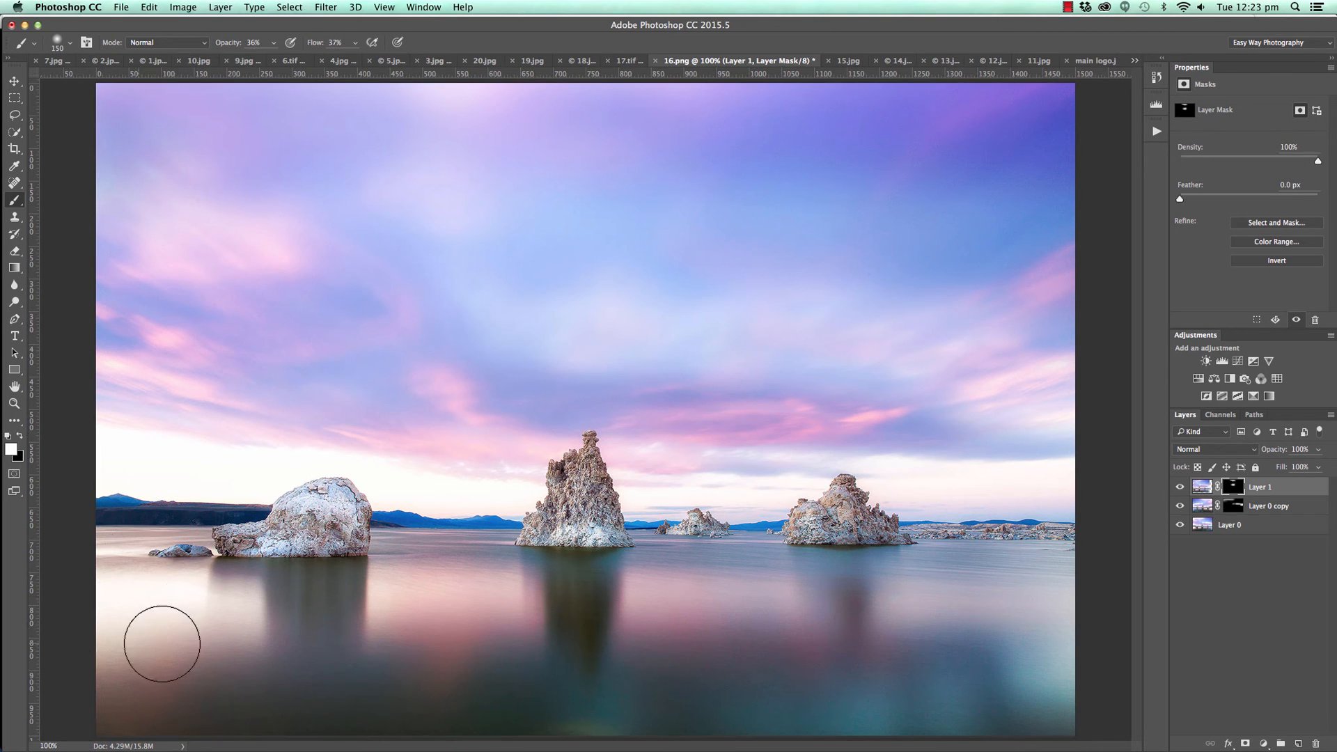
Toggle the visibility of Layer 1 and Layer 0 copy to compare the sky before and after, leaving both shown.
left_click(1180, 507)
left_click(1180, 487)
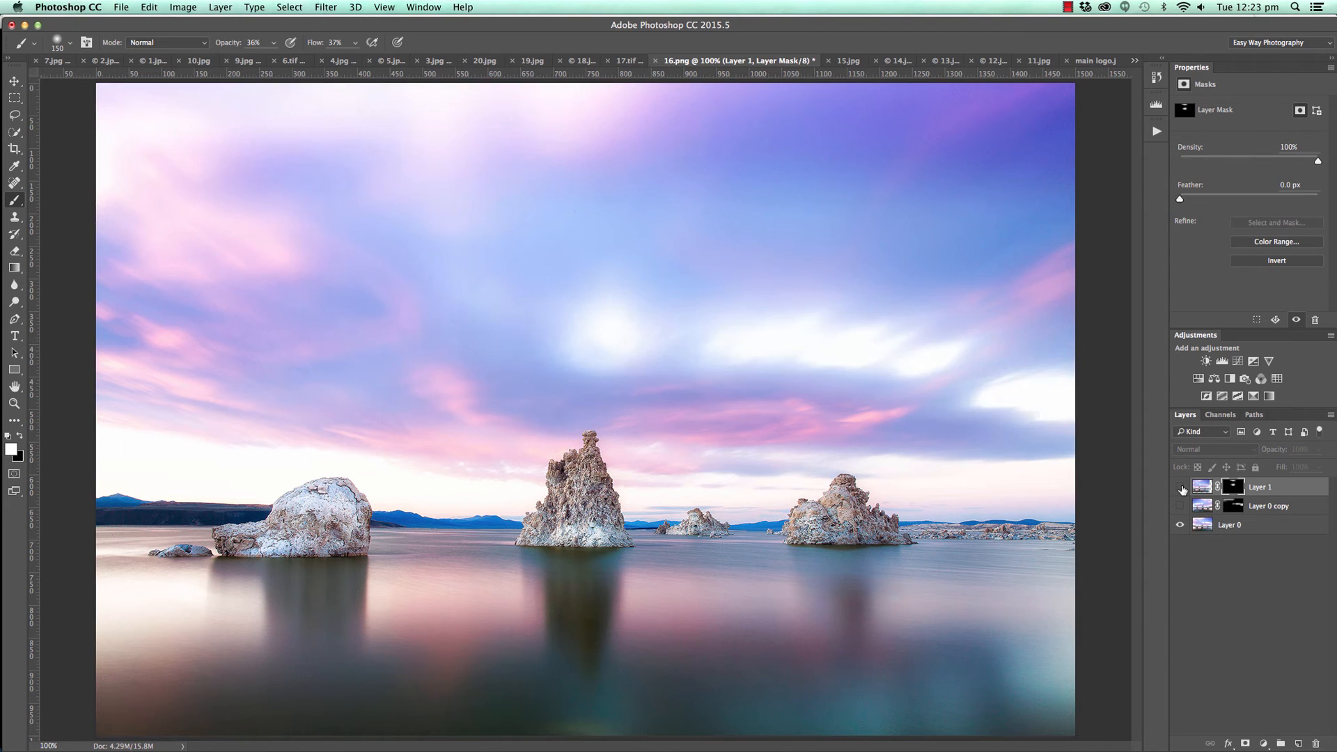
left_click(1181, 490)
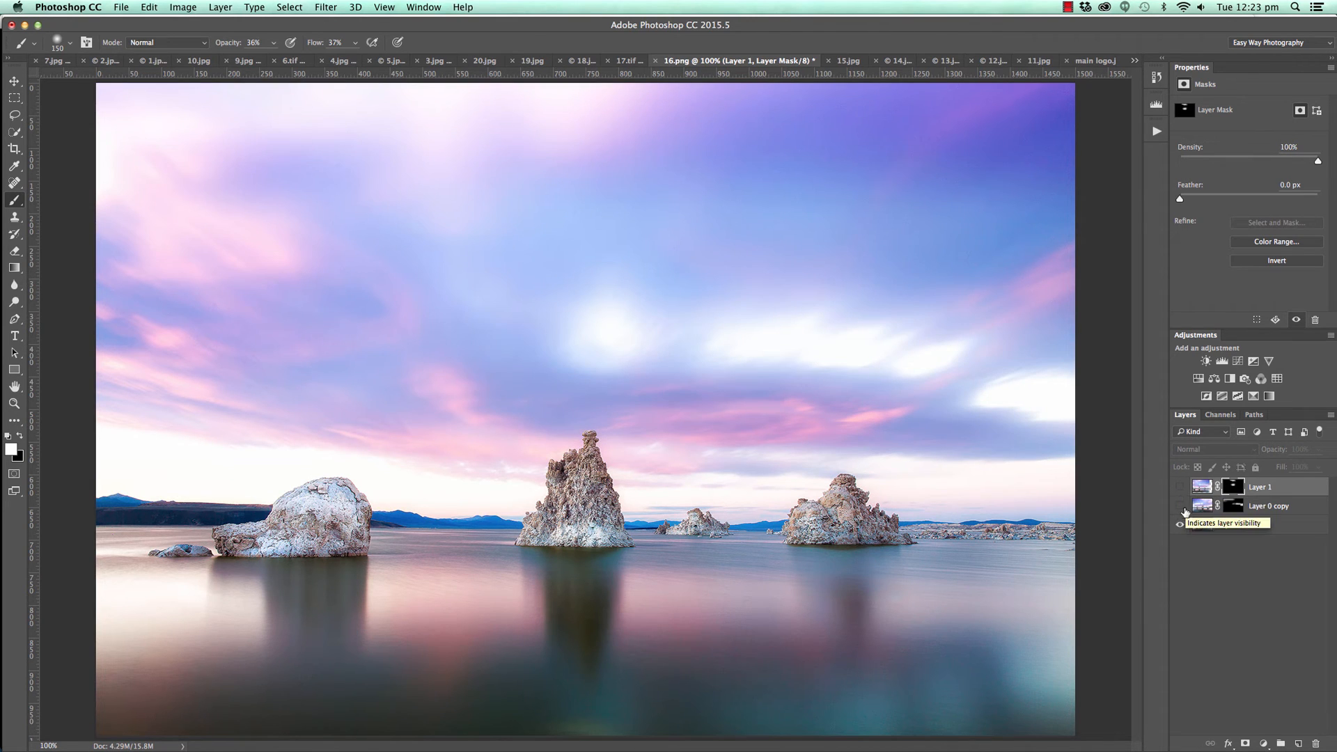
left_click(1180, 507)
left_click(1180, 489)
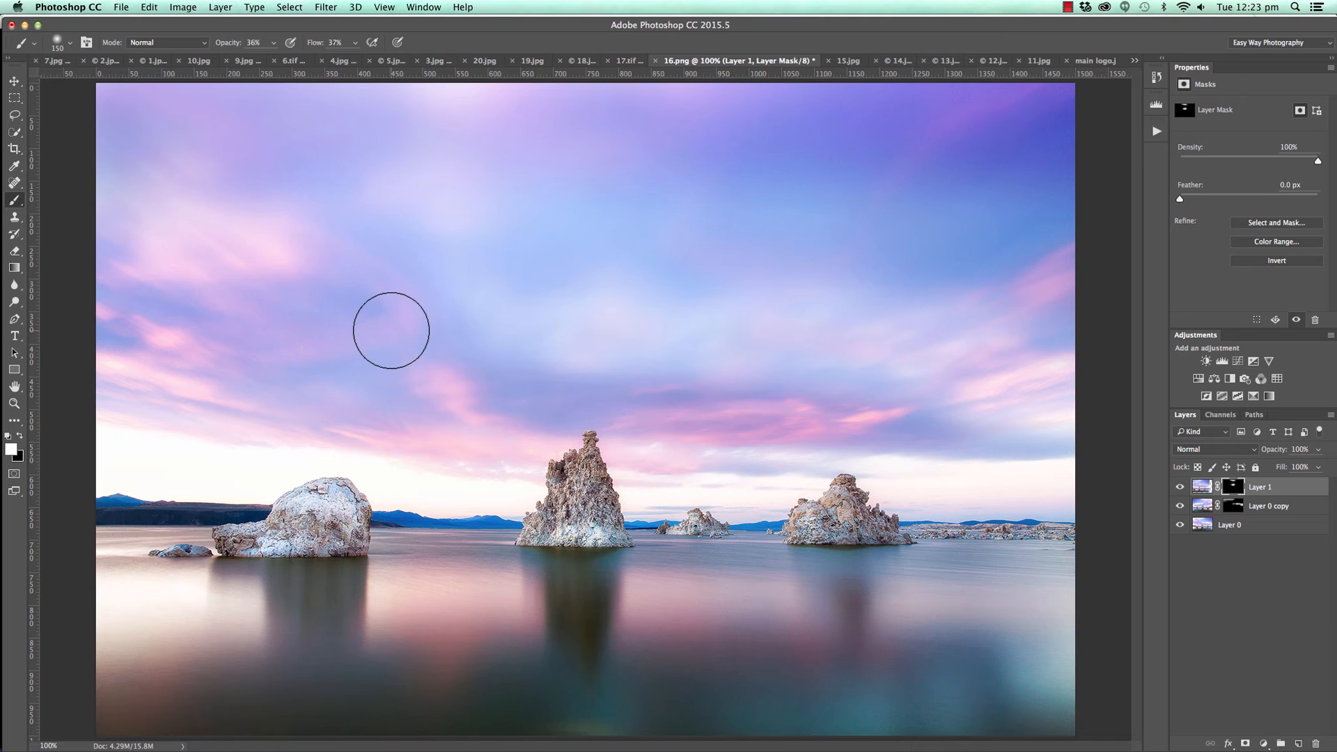
Examine the composition of 15.jpg with a temporary horizontal guide, remove the guide, and view the forest canopy in 14.jpg.
left_click(847, 62)
left_click(14, 81)
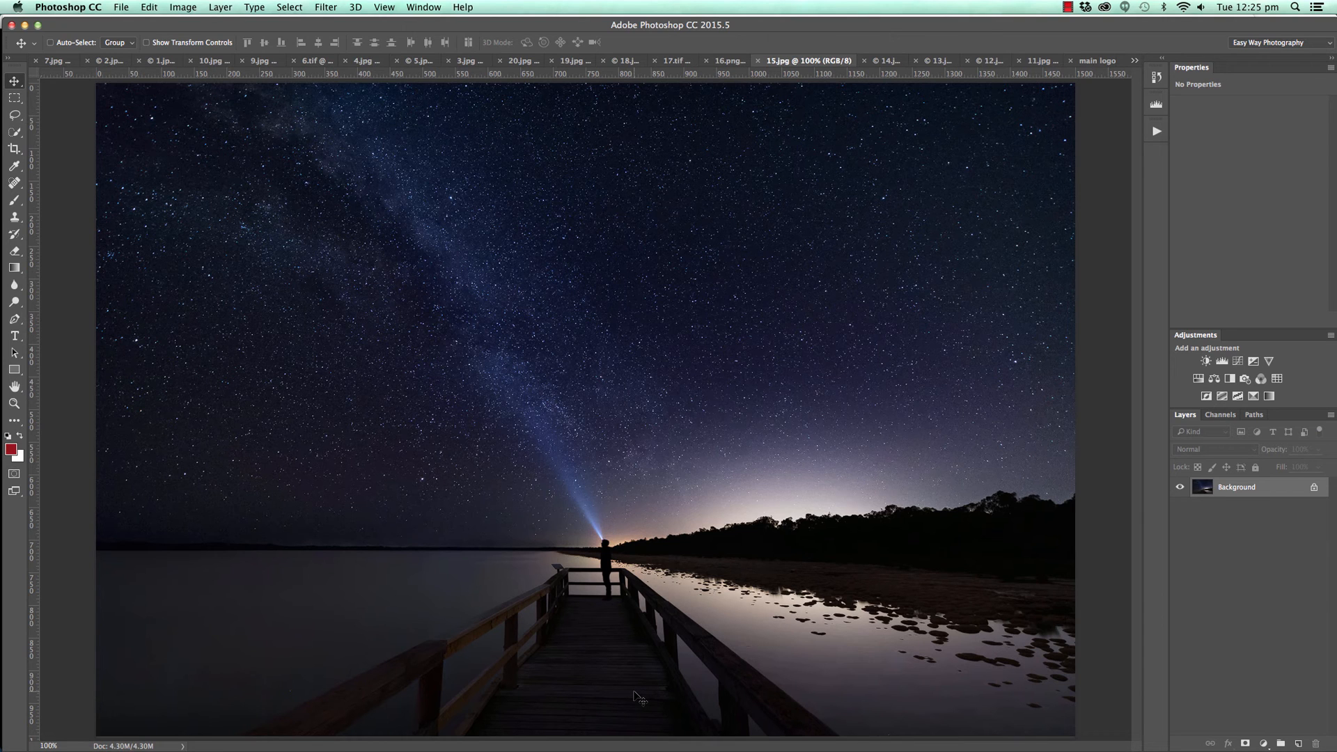
left_click_drag(474, 75, 550, 61)
left_click(886, 60)
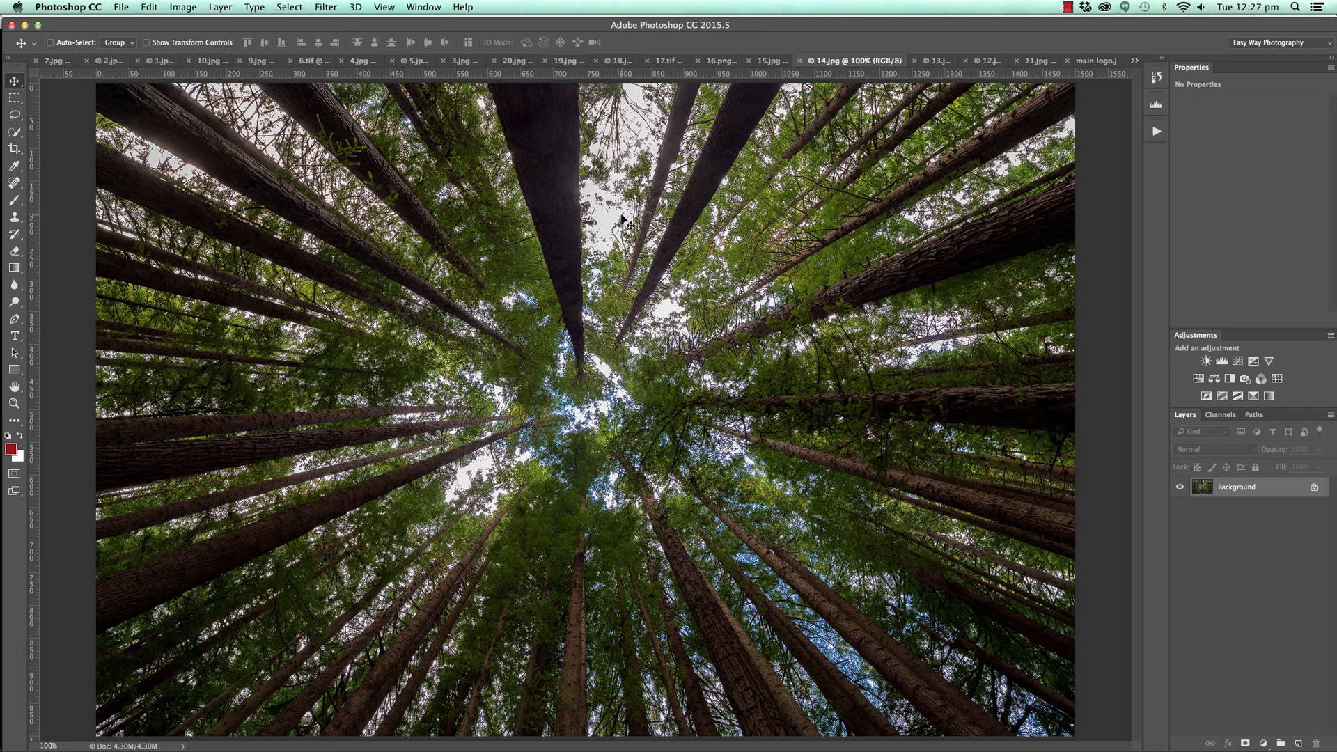
In 13.jpg, duplicate the lighthouse background layer and flip the duplicate horizontally.
left_click(928, 61)
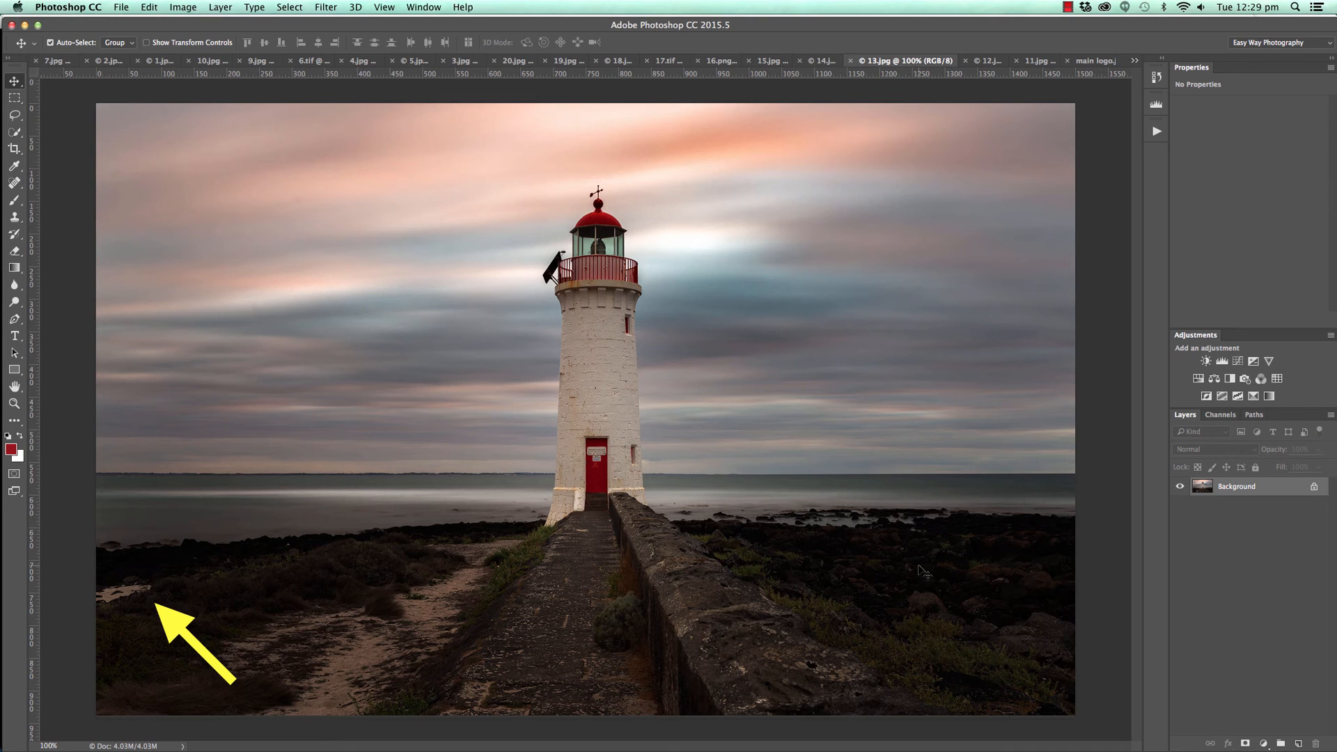
key("super+j")
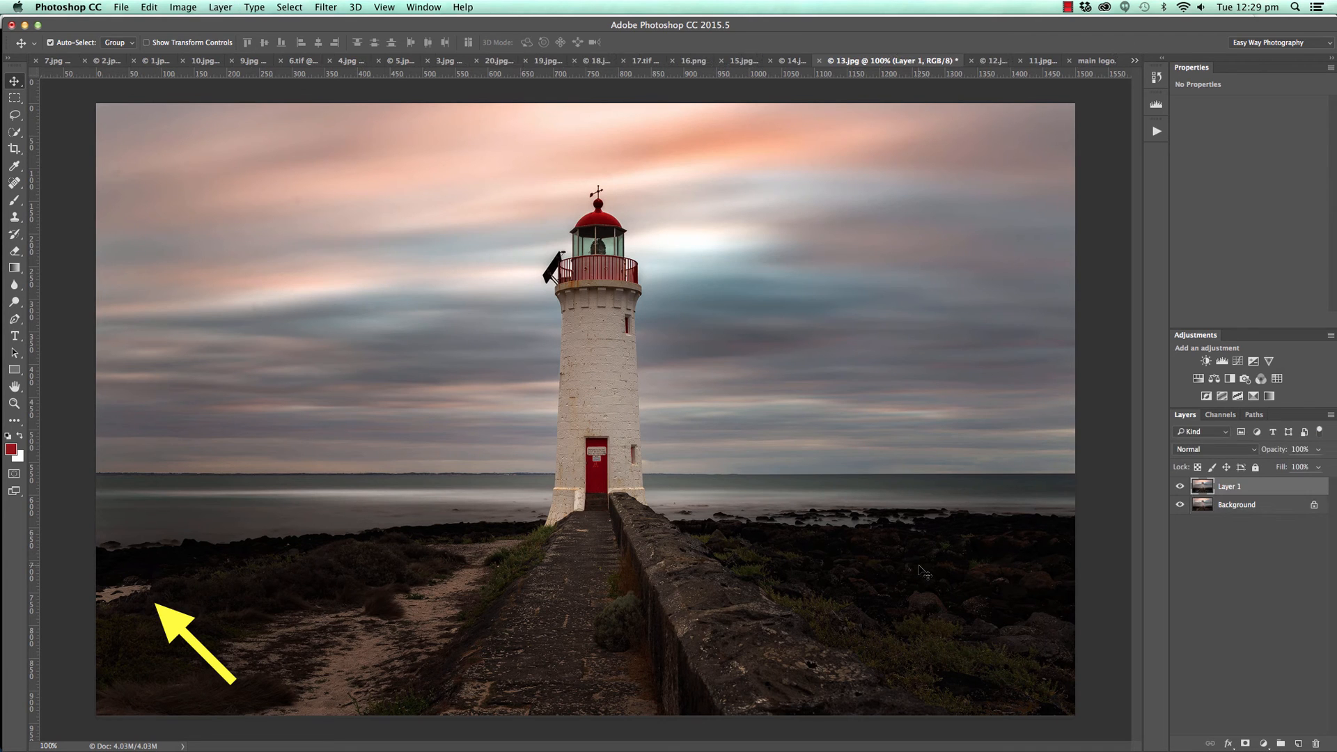
key("super+t")
right_click(1004, 481)
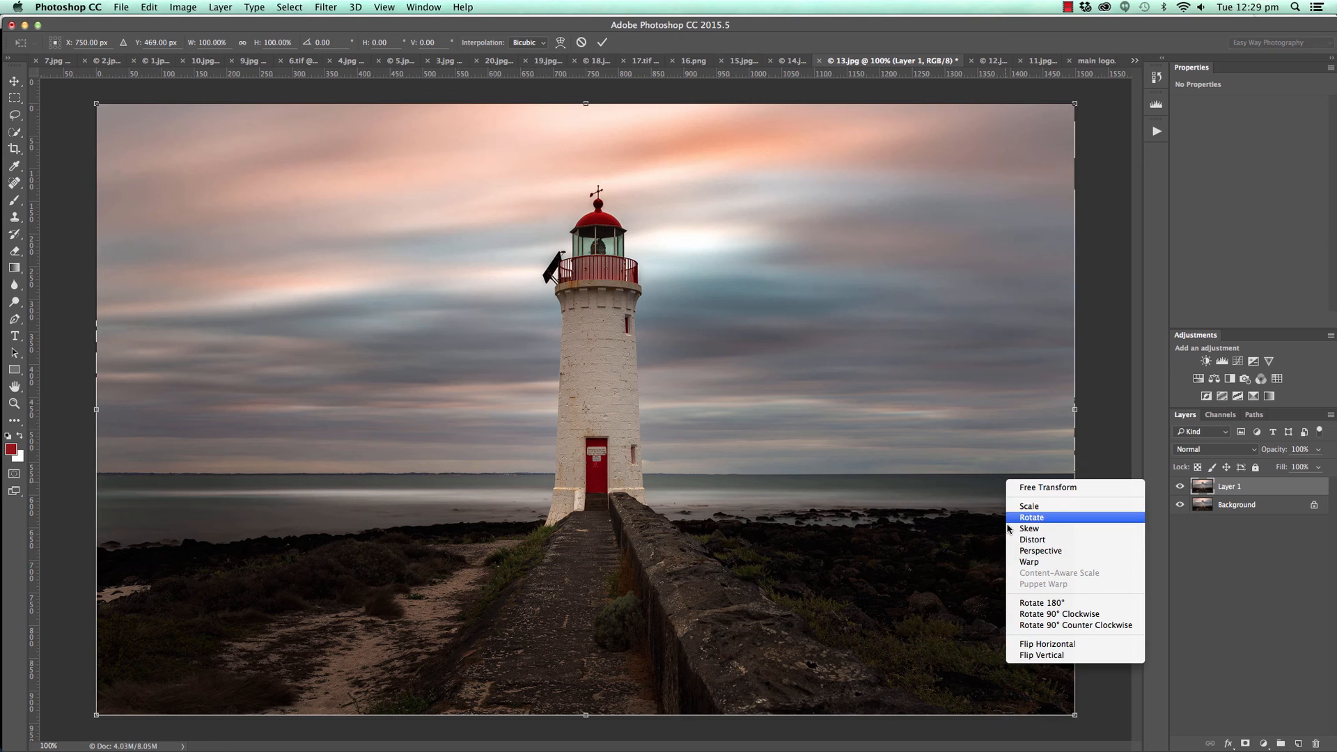
left_click(1034, 645)
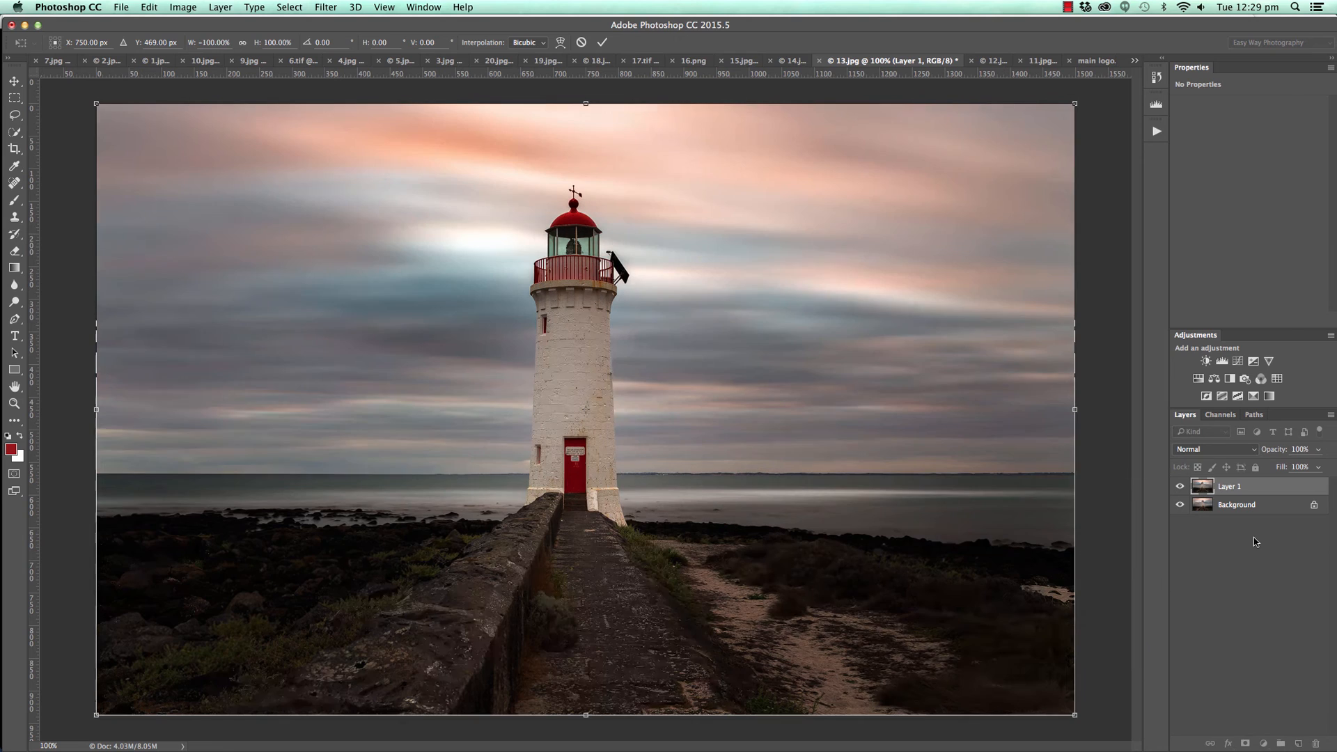
left_click(602, 43)
Add a black-filled mask to the flipped lighthouse layer and set a white brush to 100% opacity and flow.
left_click(1244, 743)
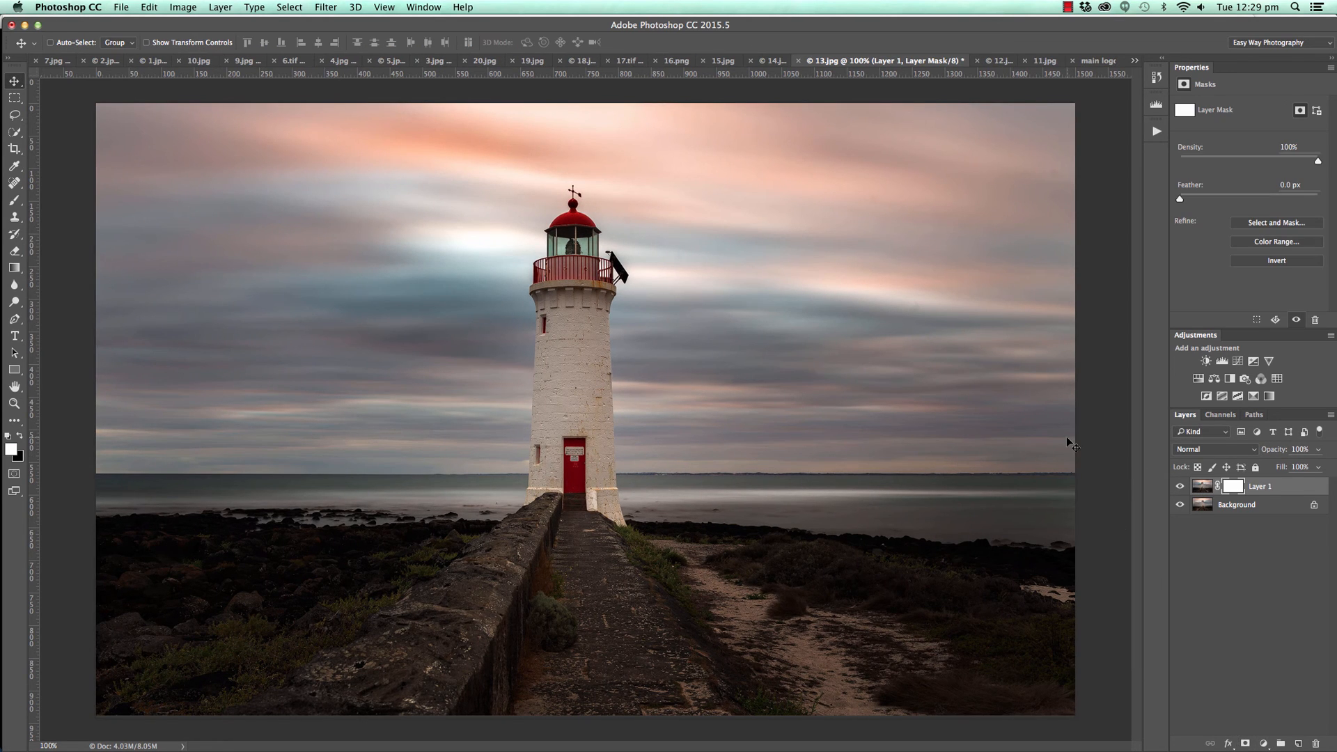
key("super+i")
key("d")
key("b")
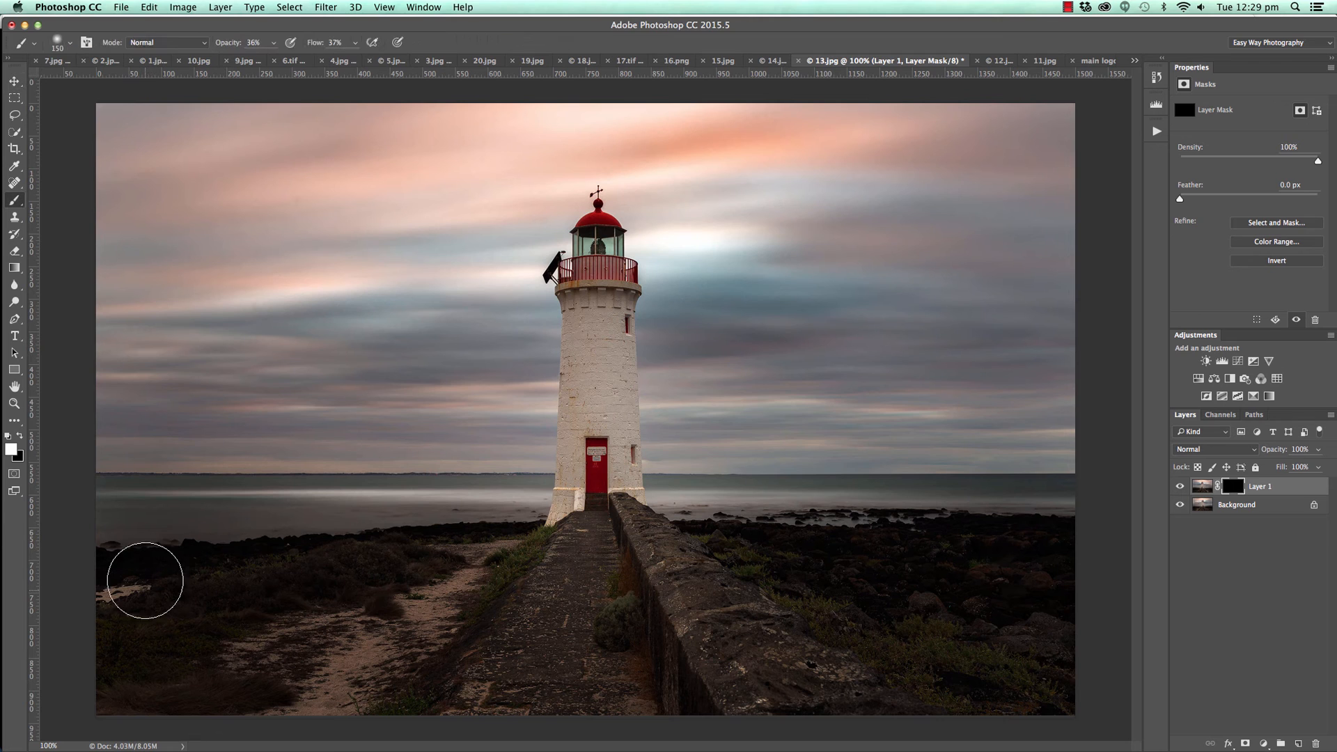
left_click(273, 43)
left_click_drag(270, 57, 445, 70)
left_click(355, 43)
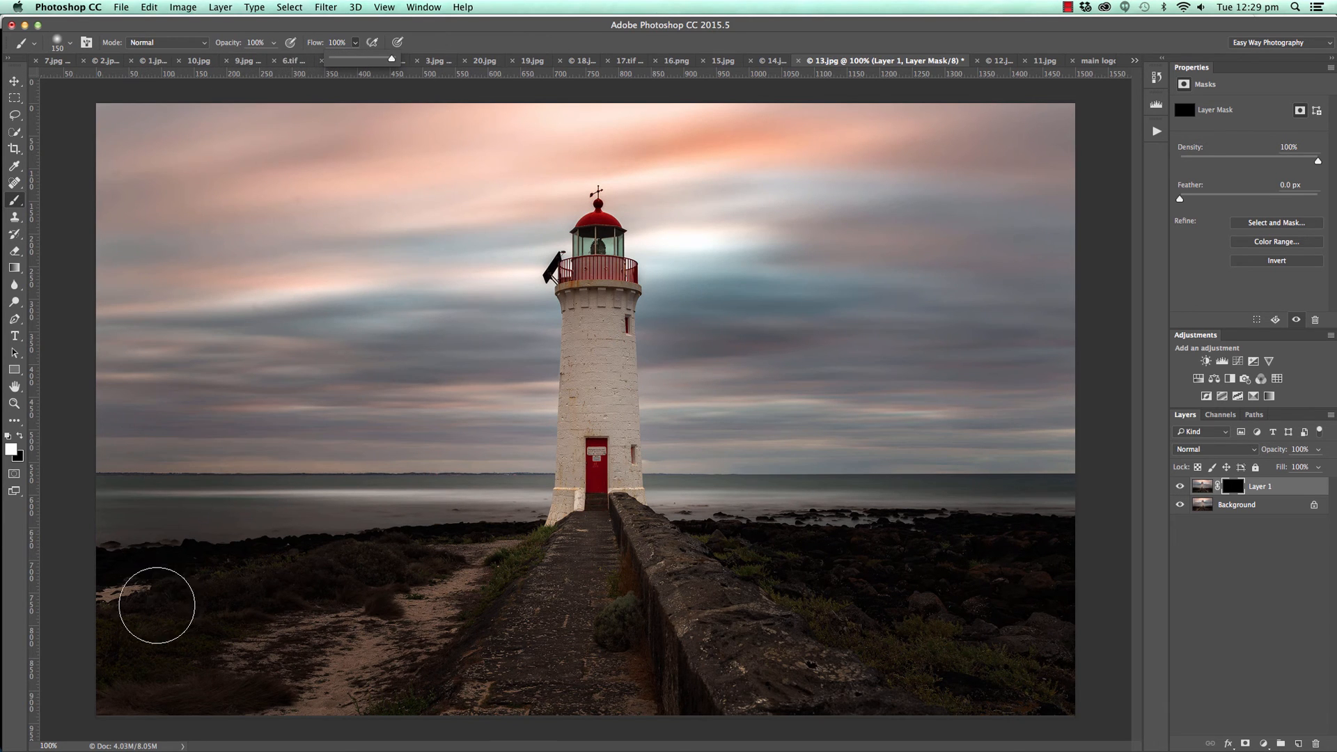
Paint white on the Layer 1 mask, reducing the brush to 90 px, to cover the bright sand patch at the photo's left edge.
left_click(155, 604)
key("bracketleft")
key("bracketleft")
key("bracketleft")
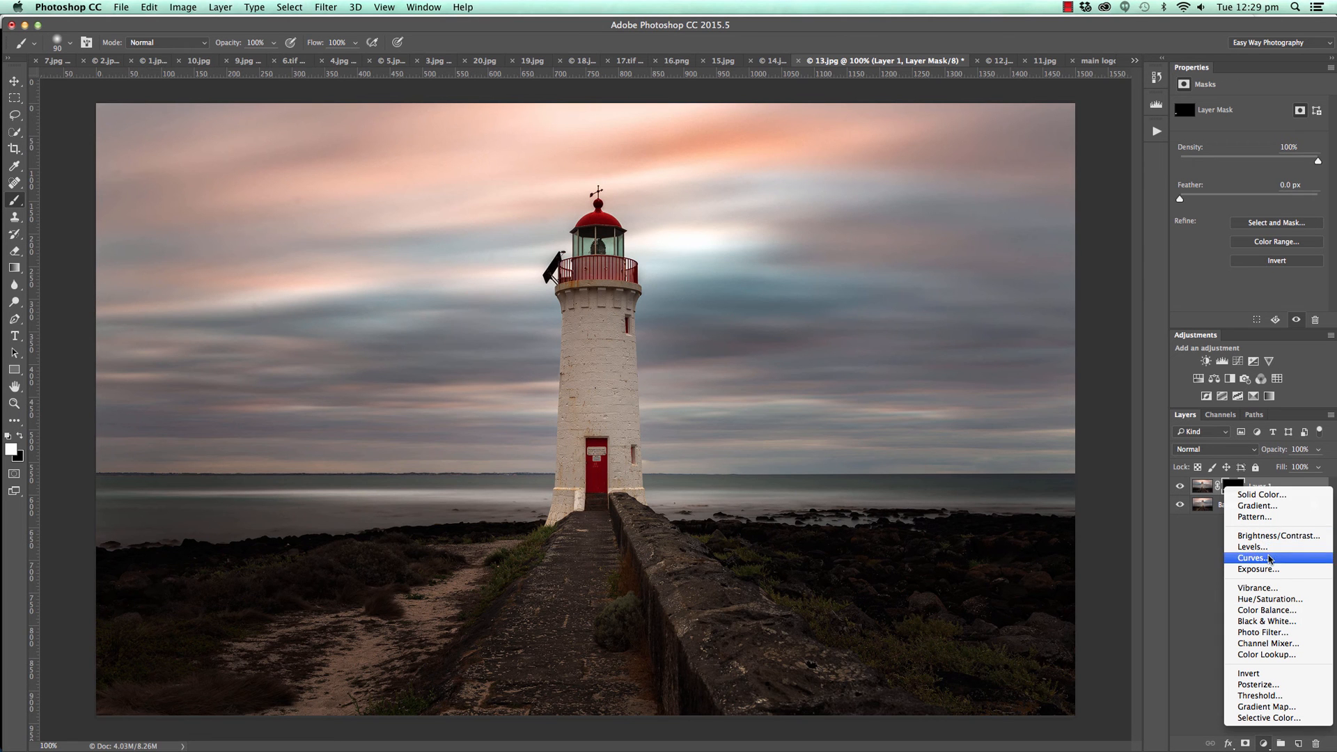
Add a darkening Curves layer with a point mapping 151 to 55 and a lowered white point, and invert its mask to black.
left_click(1268, 560)
left_click_drag(1263, 195, 1268, 200)
left_click_drag(1317, 134, 1270, 212)
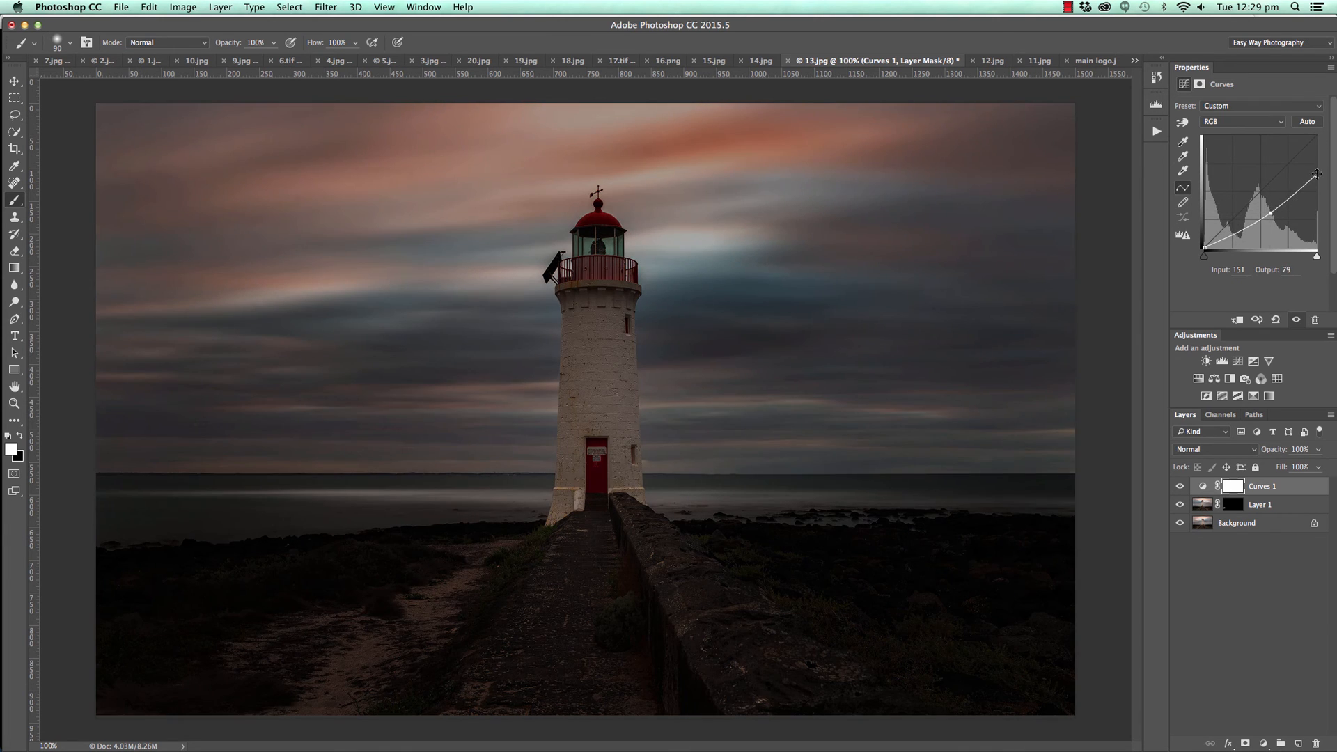
left_click_drag(1316, 174, 1272, 222)
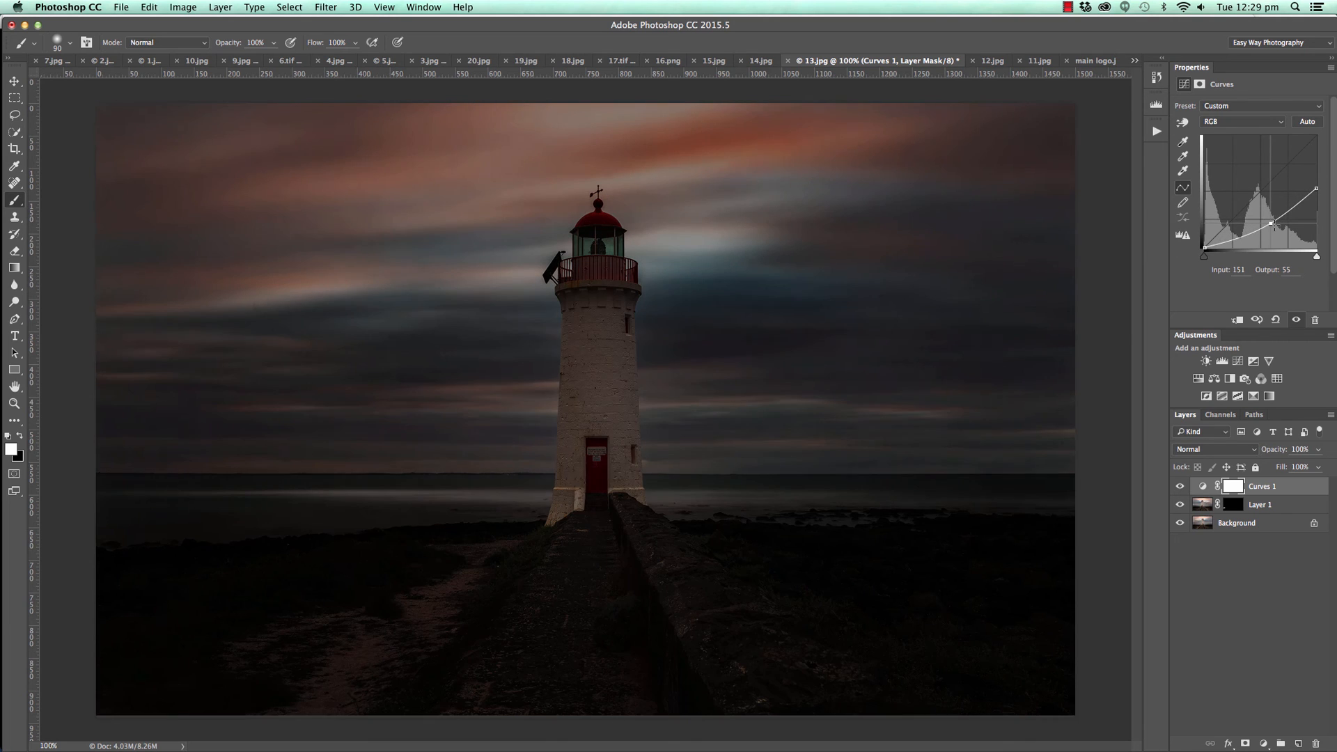
key("super+i")
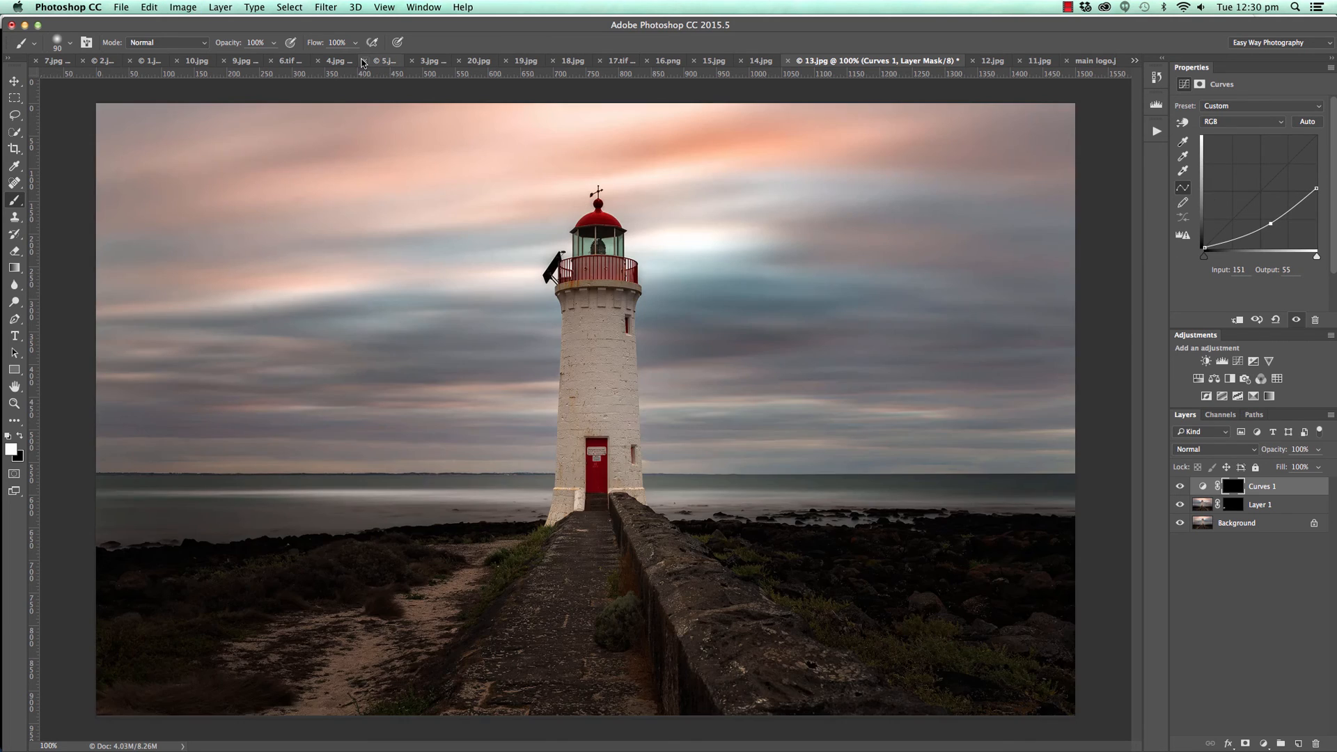
Set the brush to 34% opacity and 55% flow, and paint white on the Curves mask to darken the sky's bright top edge.
left_click(273, 43)
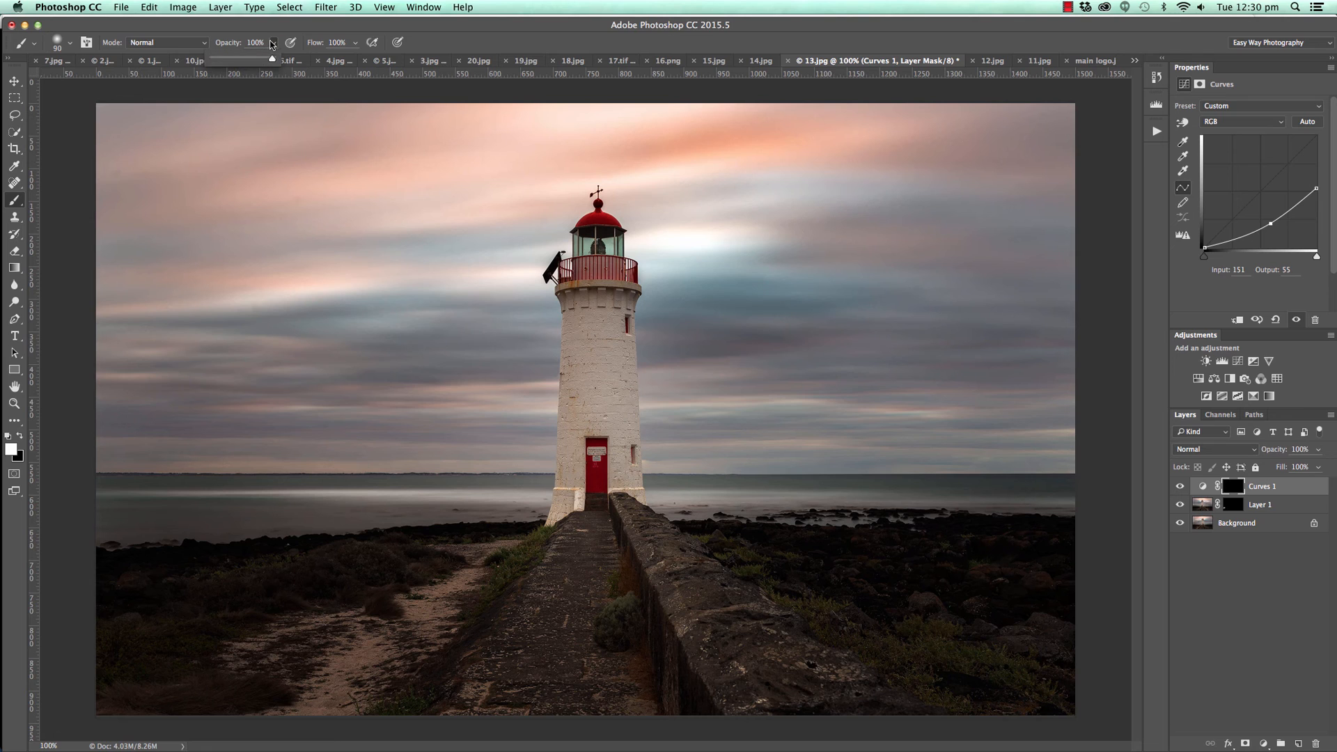
left_click_drag(238, 59, 232, 59)
left_click(355, 43)
left_click_drag(352, 59, 325, 58)
mouse_move(566, 109)
left_mouse_down()
mouse_move(714, 98)
mouse_move(599, 115)
mouse_move(447, 103)
left_mouse_up()
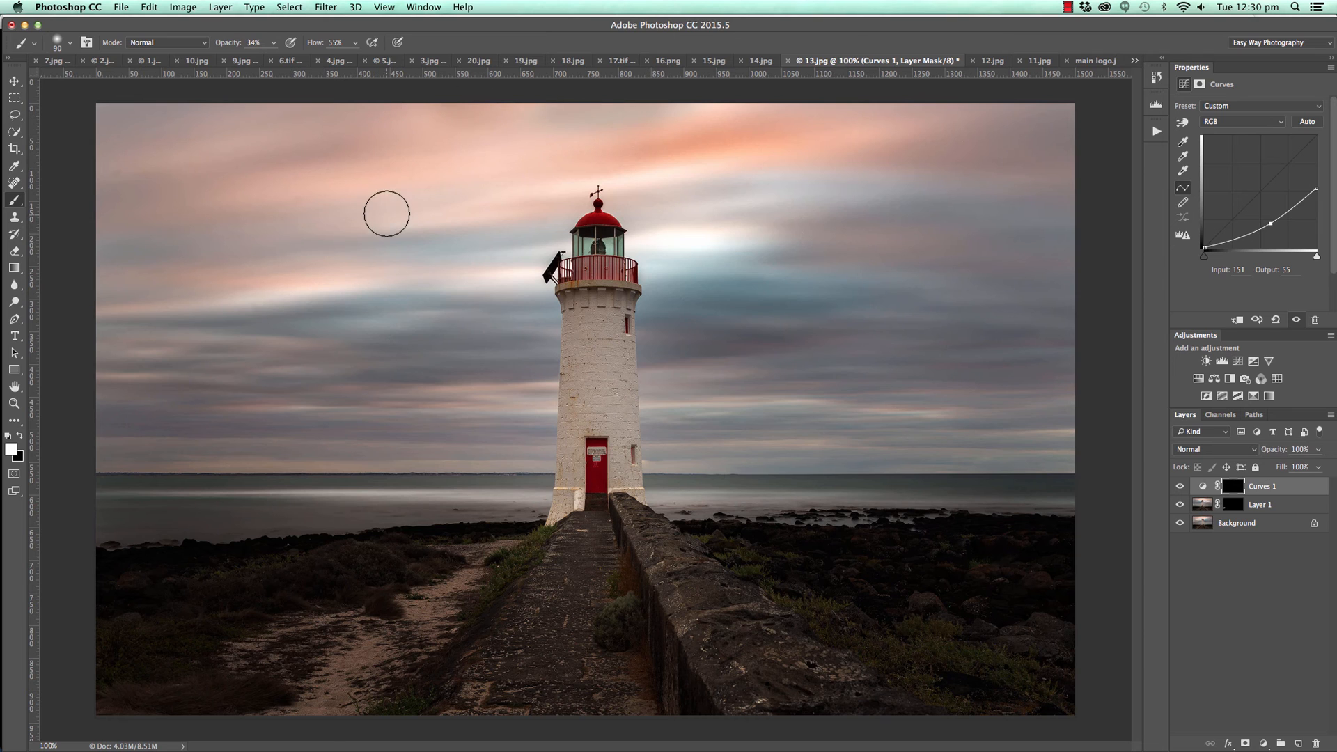
Add another darkening Curves layer with a point mapping 163 to 111, and invert its mask to black.
key("x")
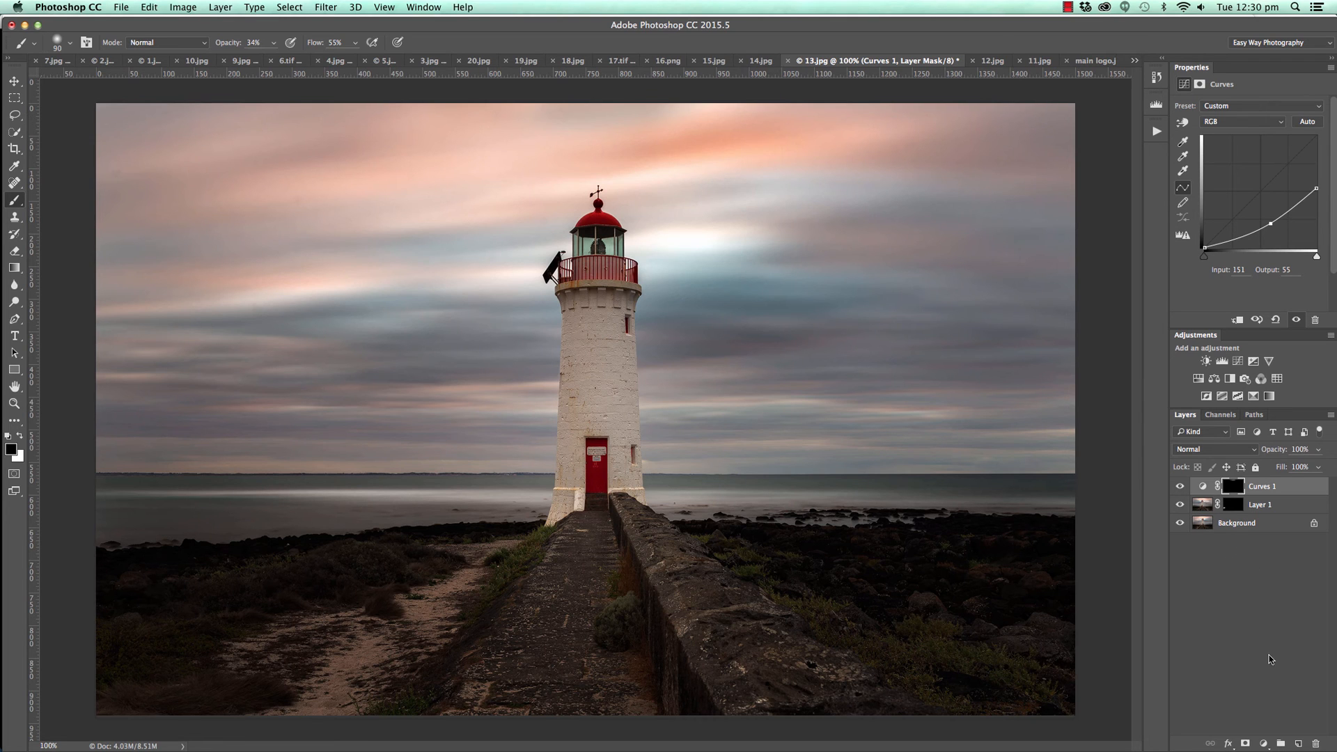
left_click(1263, 743)
left_click(1253, 557)
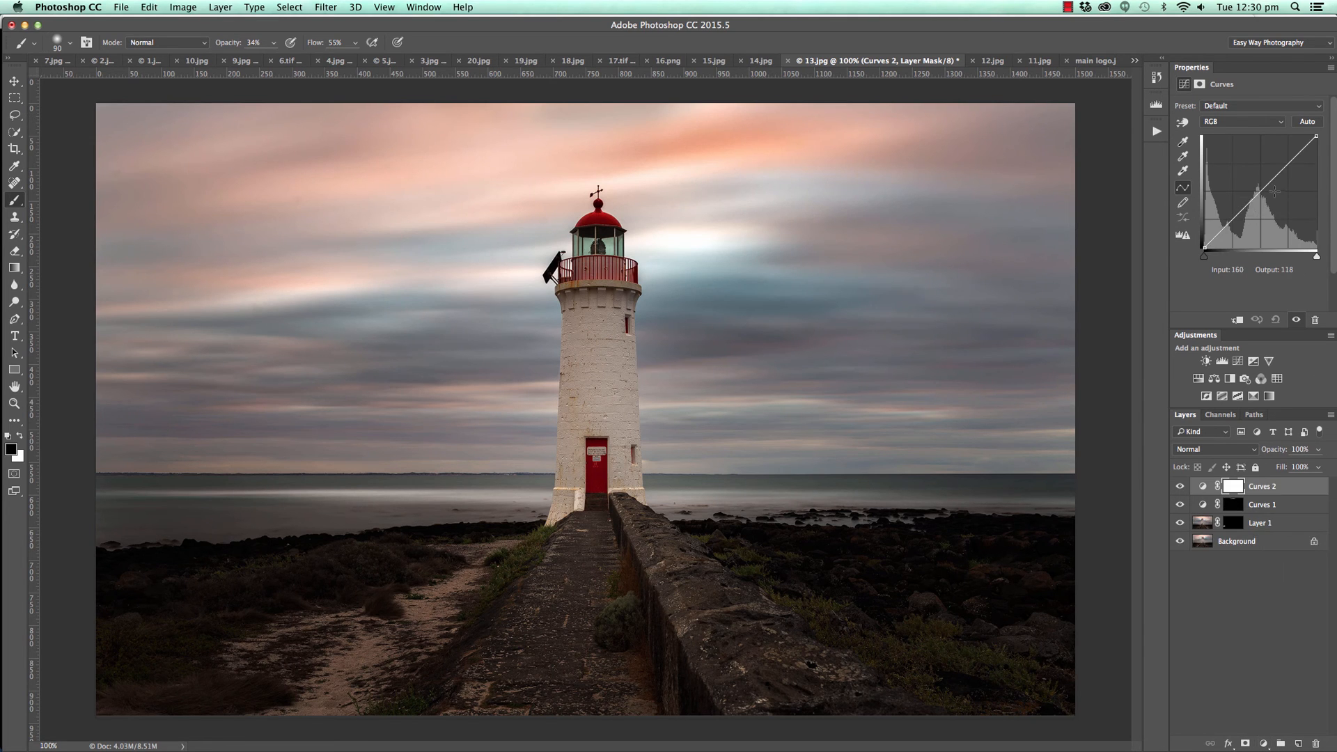
left_click_drag(1274, 178, 1276, 202)
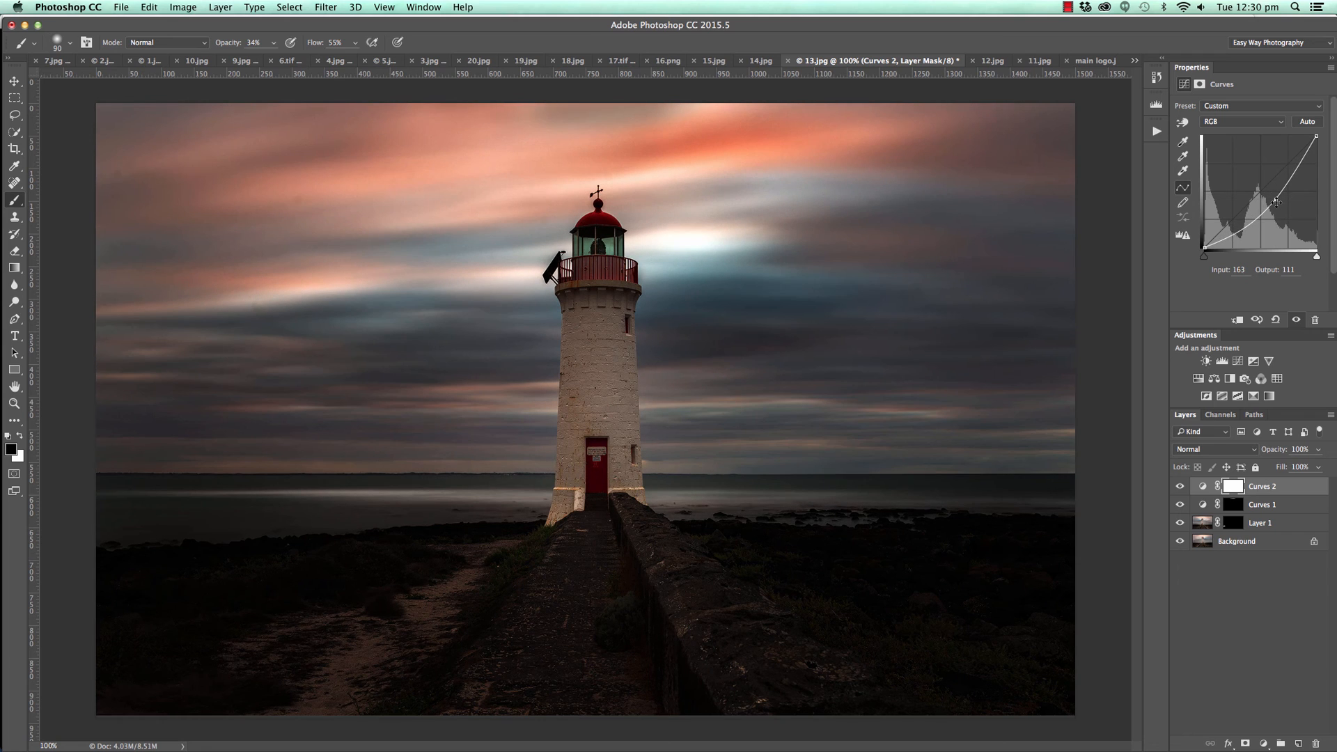
key("super+i")
Enlarge the brush to 250 px and paint white on the Curves 2 mask to darken the sky along the photo's top and side edges.
key("bracketright")
key("bracketright")
key("bracketright")
key("bracketright")
key("bracketright")
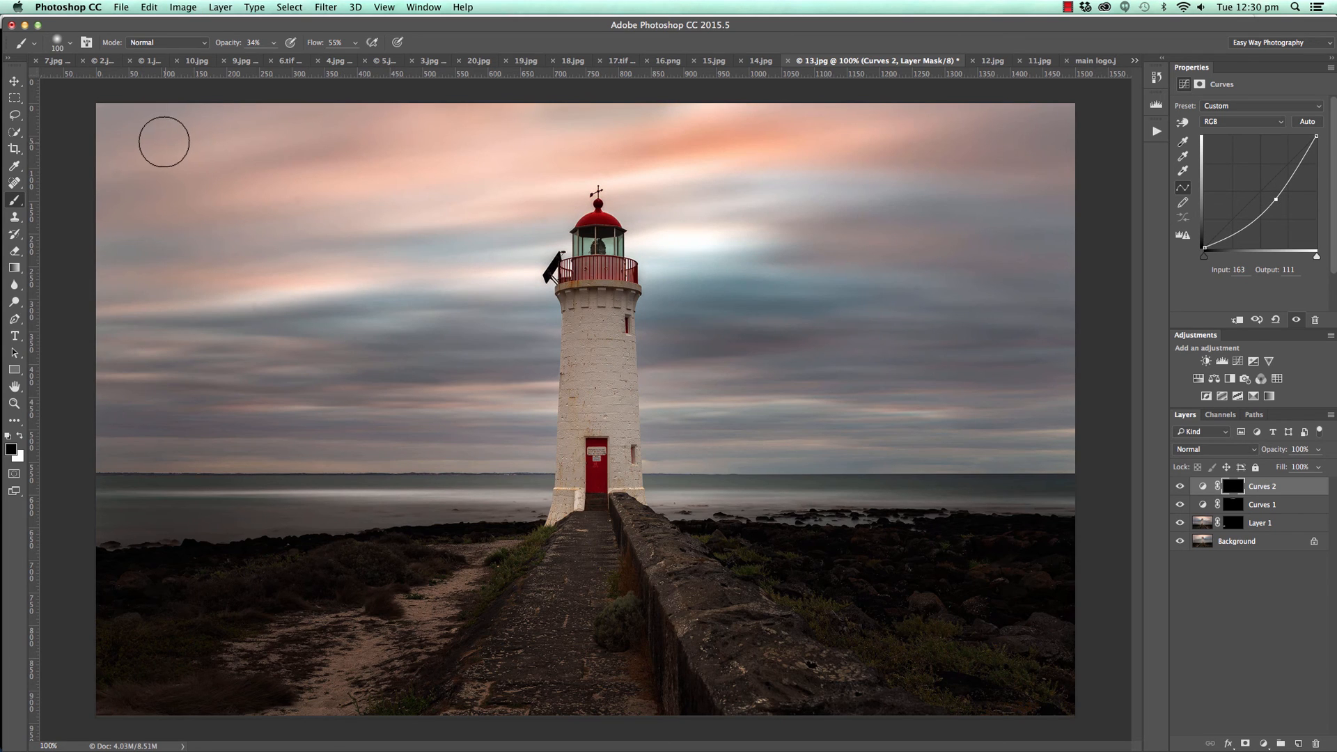
key("bracketright")
key("x")
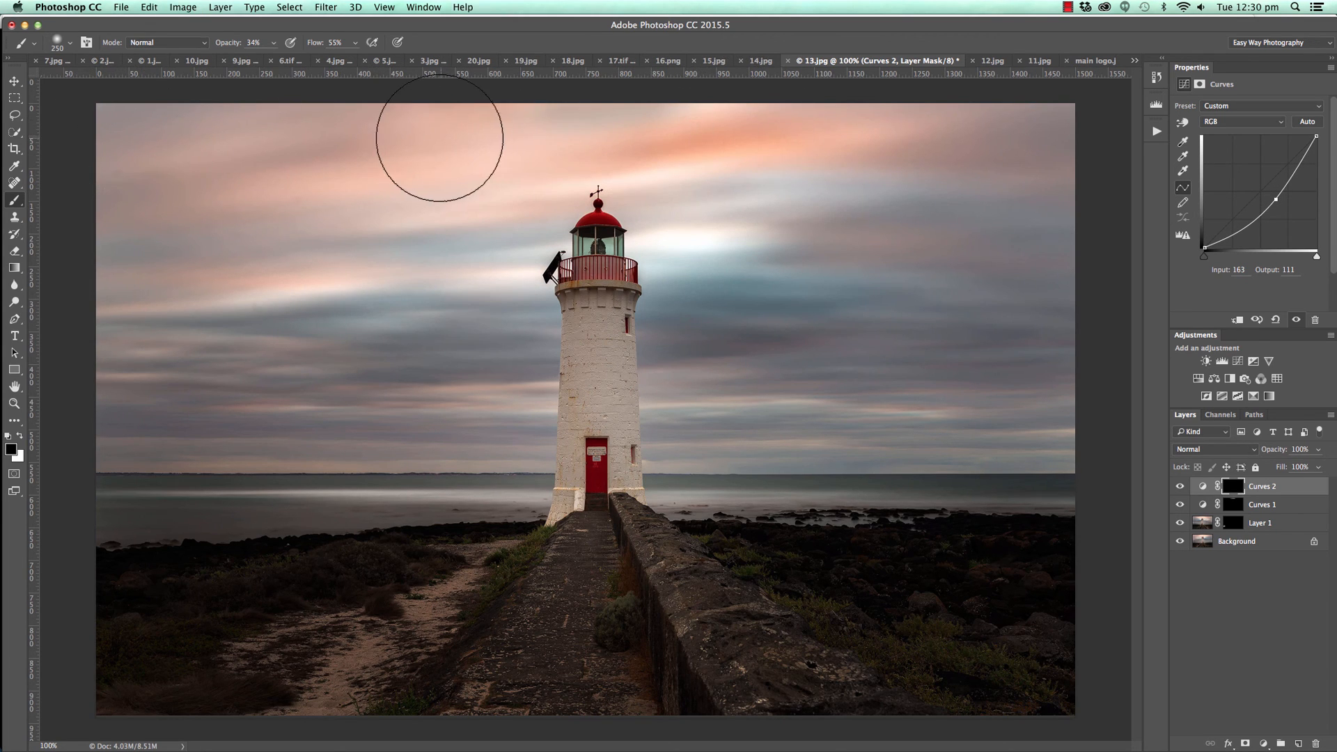
mouse_move(208, 130)
left_mouse_down()
mouse_move(423, 117)
mouse_move(243, 110)
mouse_move(807, 99)
mouse_move(1041, 97)
mouse_move(722, 124)
mouse_move(1095, 123)
left_mouse_up()
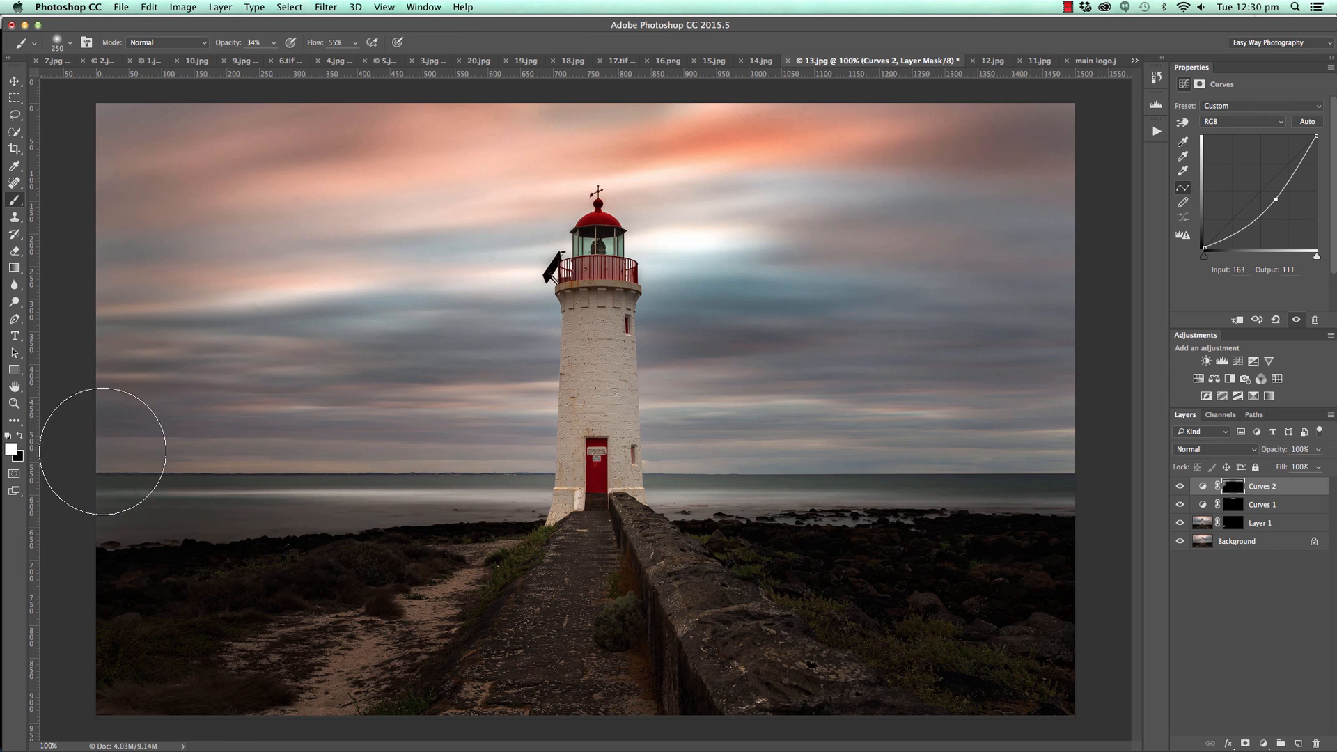
mouse_move(119, 411)
left_mouse_down()
mouse_move(268, 328)
mouse_move(126, 300)
mouse_move(125, 265)
left_mouse_up()
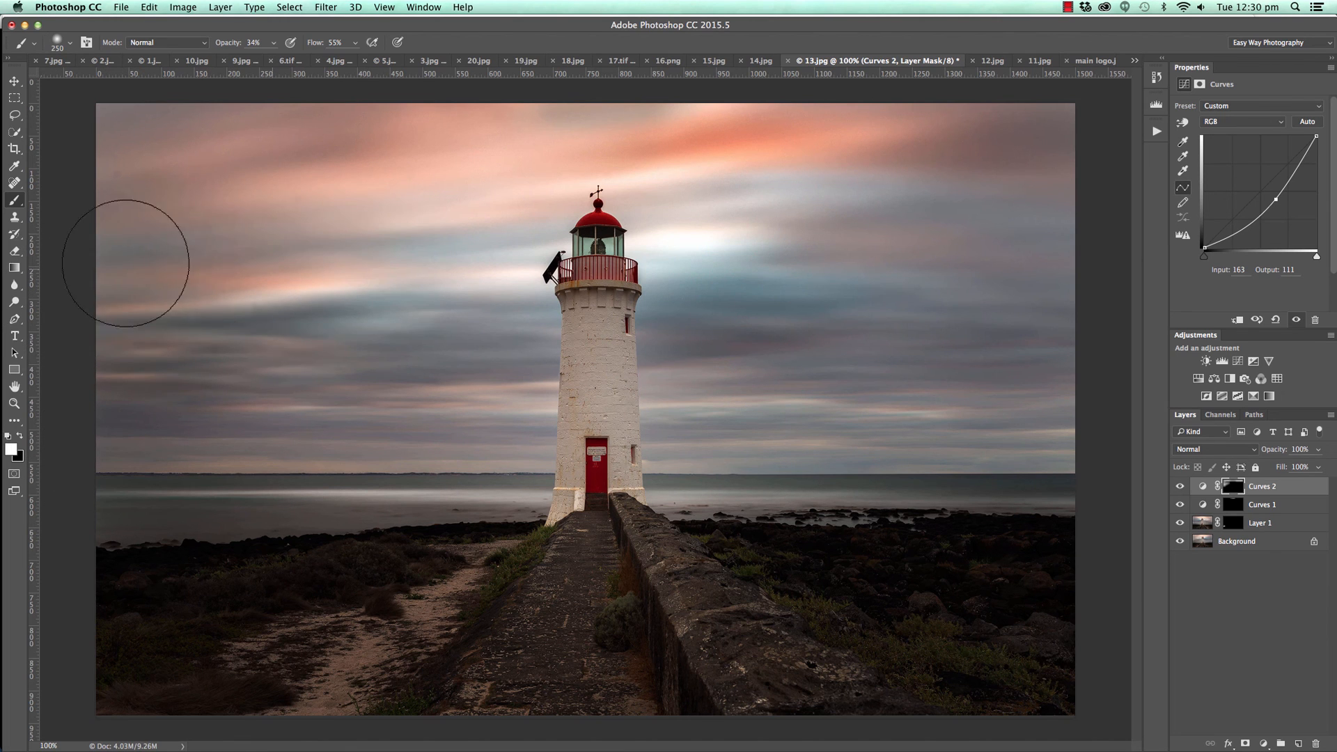
mouse_move(1074, 330)
left_mouse_down()
mouse_move(1118, 209)
mouse_move(1079, 183)
mouse_move(953, 224)
mouse_move(810, 232)
mouse_move(1031, 249)
mouse_move(934, 315)
mouse_move(1124, 336)
left_mouse_up()
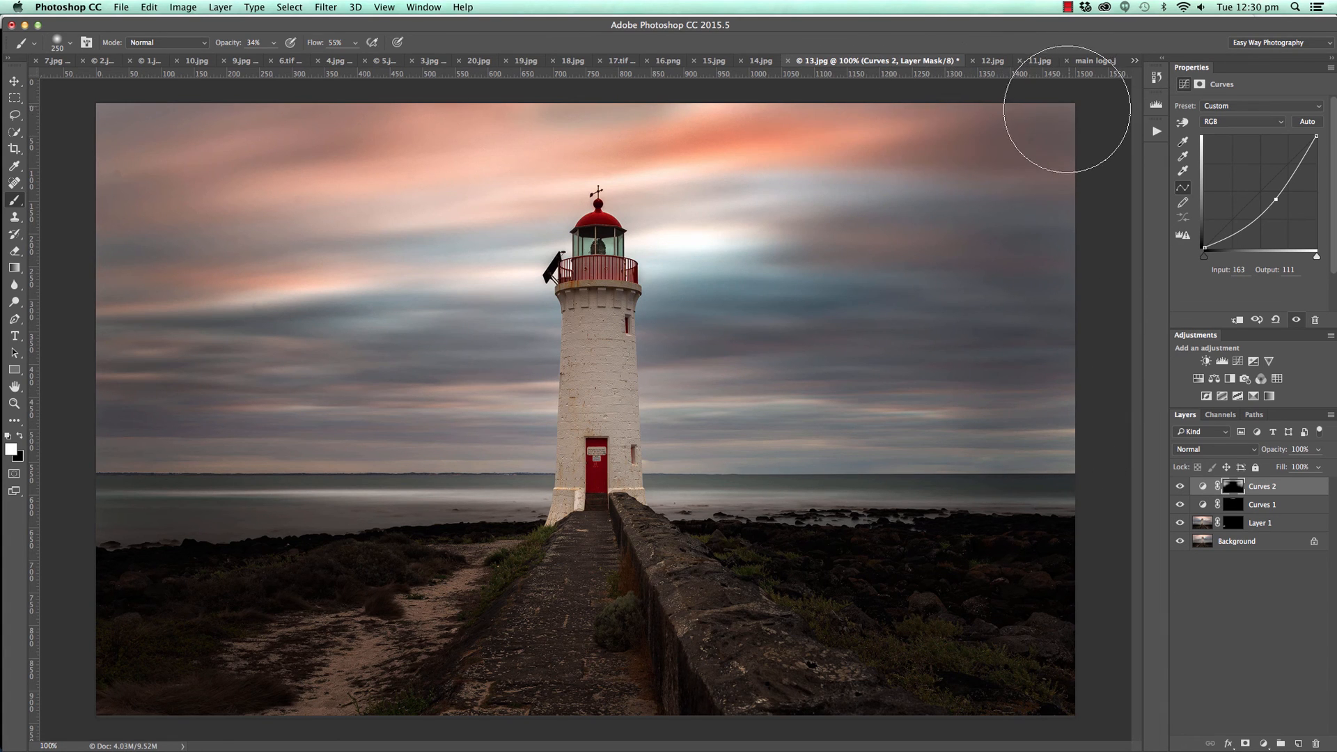
Reduce the brush to 150 px and inspect the sky beside the lighthouse at 200% magnification.
key("bracketleft")
key("bracketleft")
key("bracketleft")
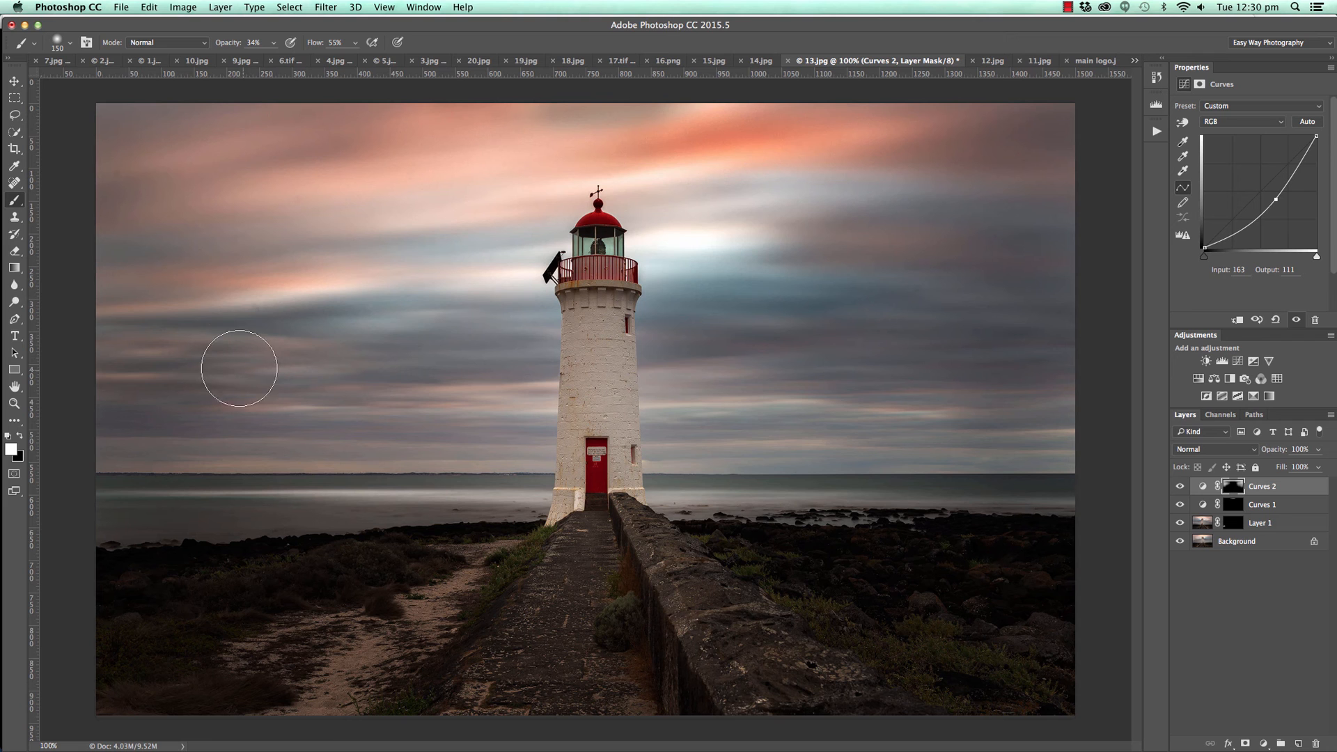
key("super+plus")
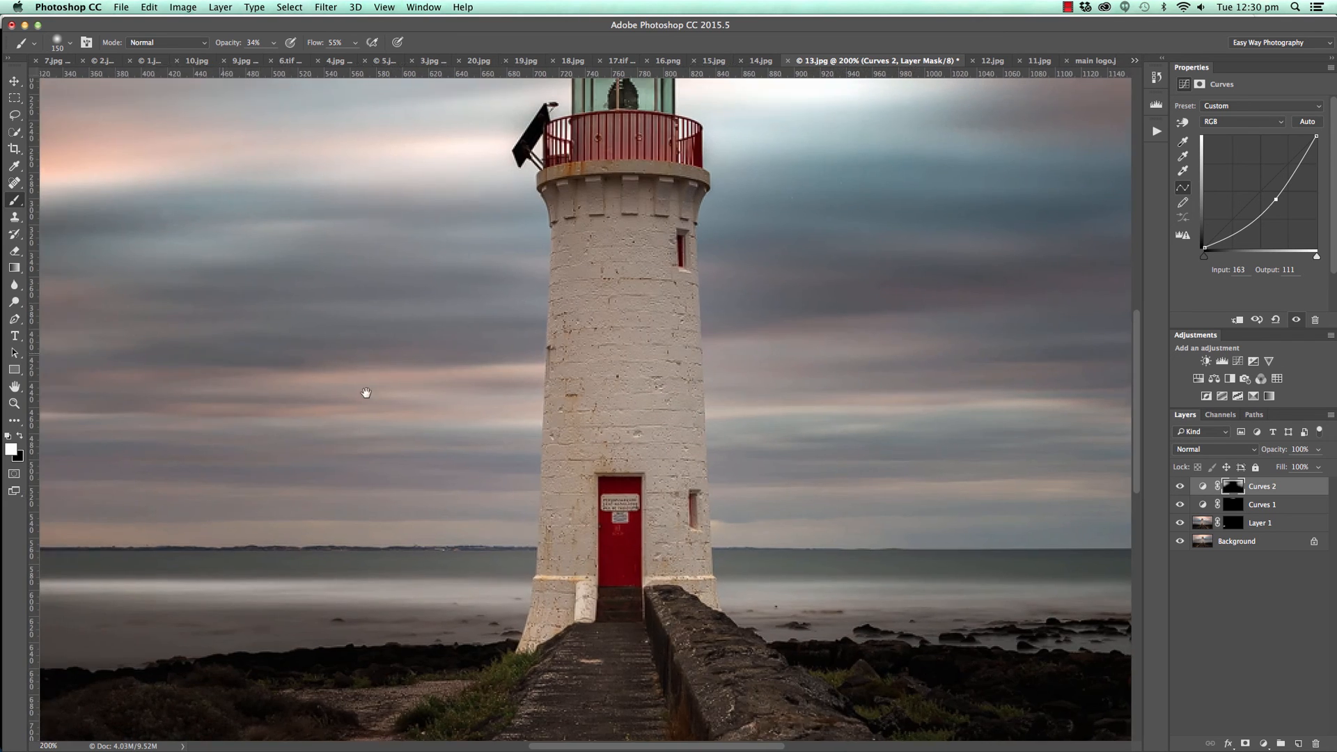
left_click_drag(364, 390, 731, 501)
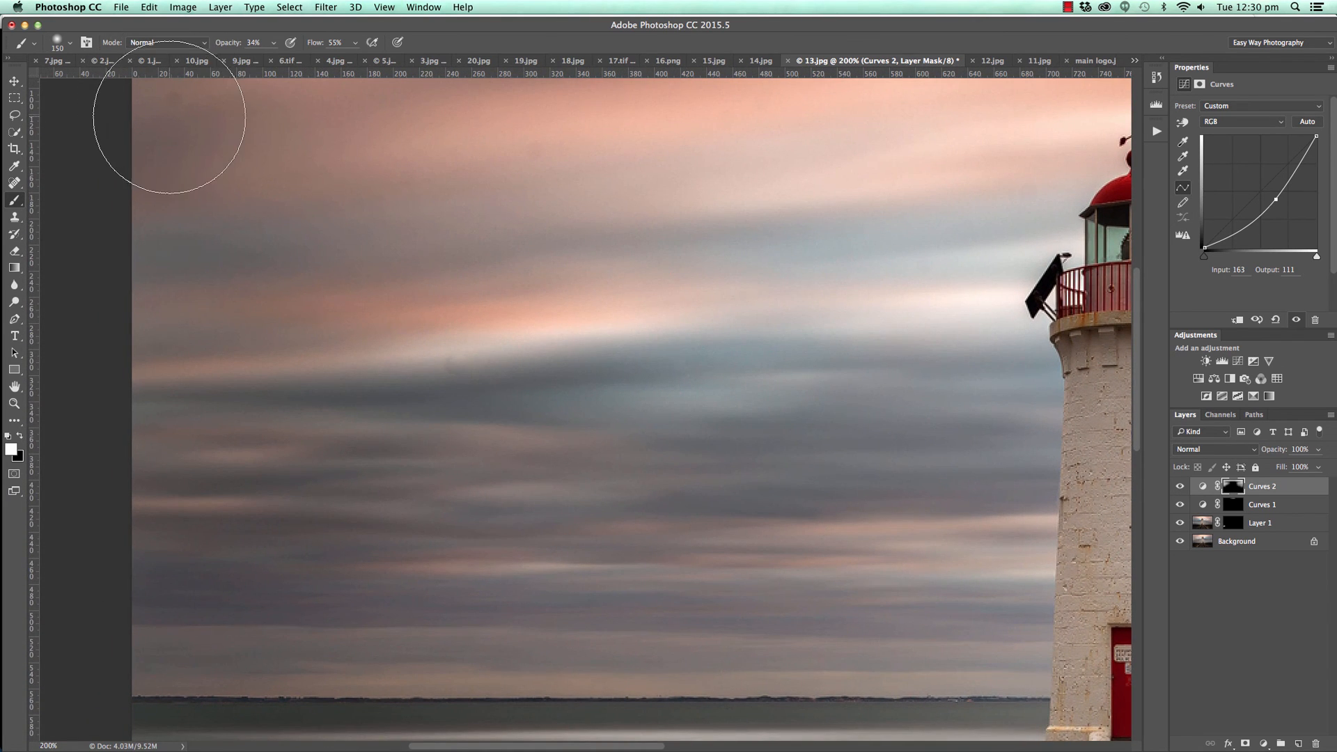
key("super+minus")
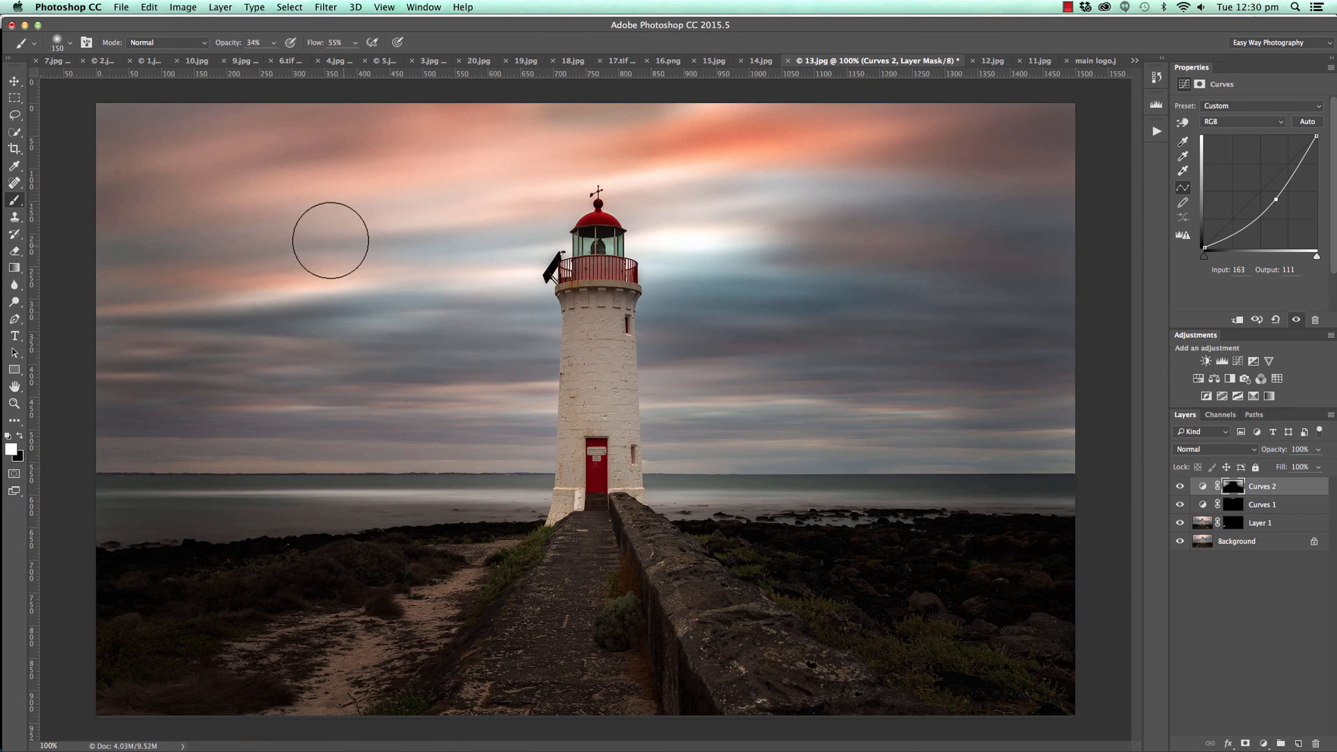
Add a brightening Curves layer with raised midtones and a point mapping 63 to 95, and invert its mask to black.
key("bracketleft")
key("bracketleft")
key("bracketleft")
key("bracketleft")
key("bracketleft")
key("bracketleft")
key("bracketleft")
key("bracketleft")
left_click(1263, 744)
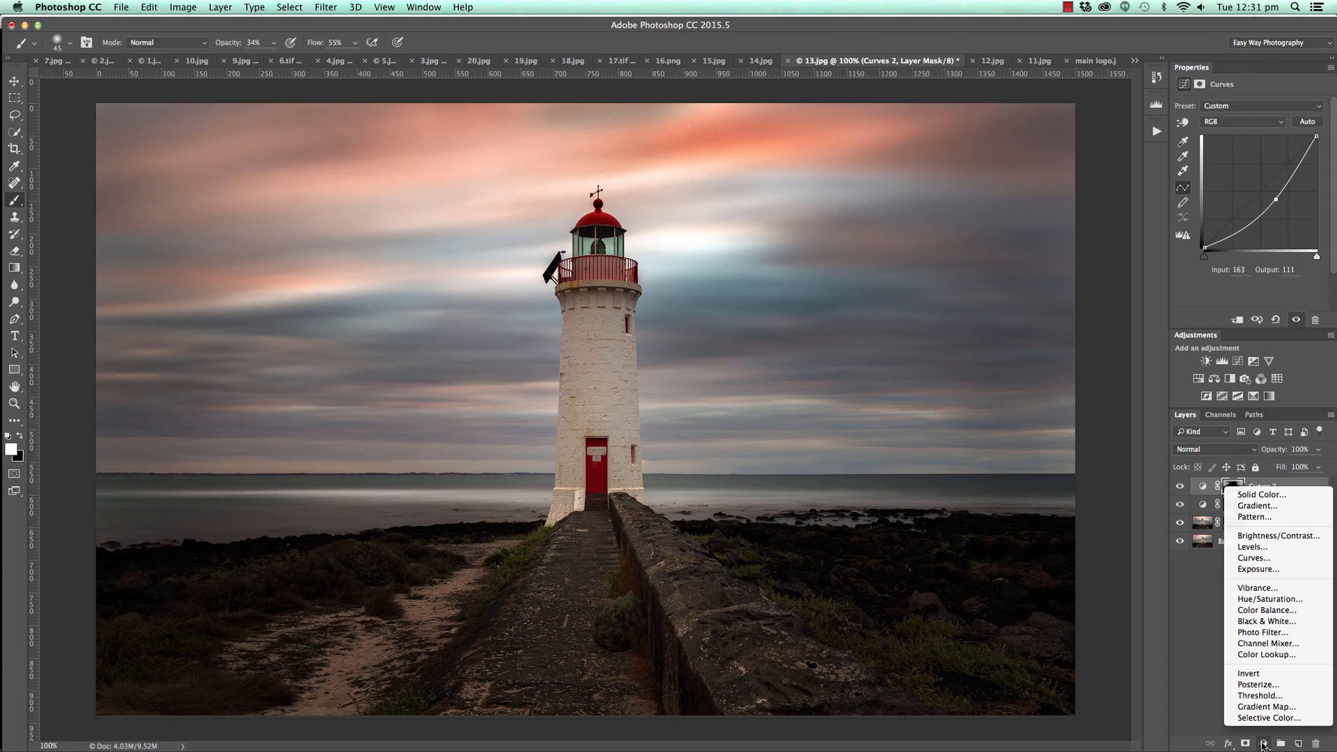
left_click(1235, 563)
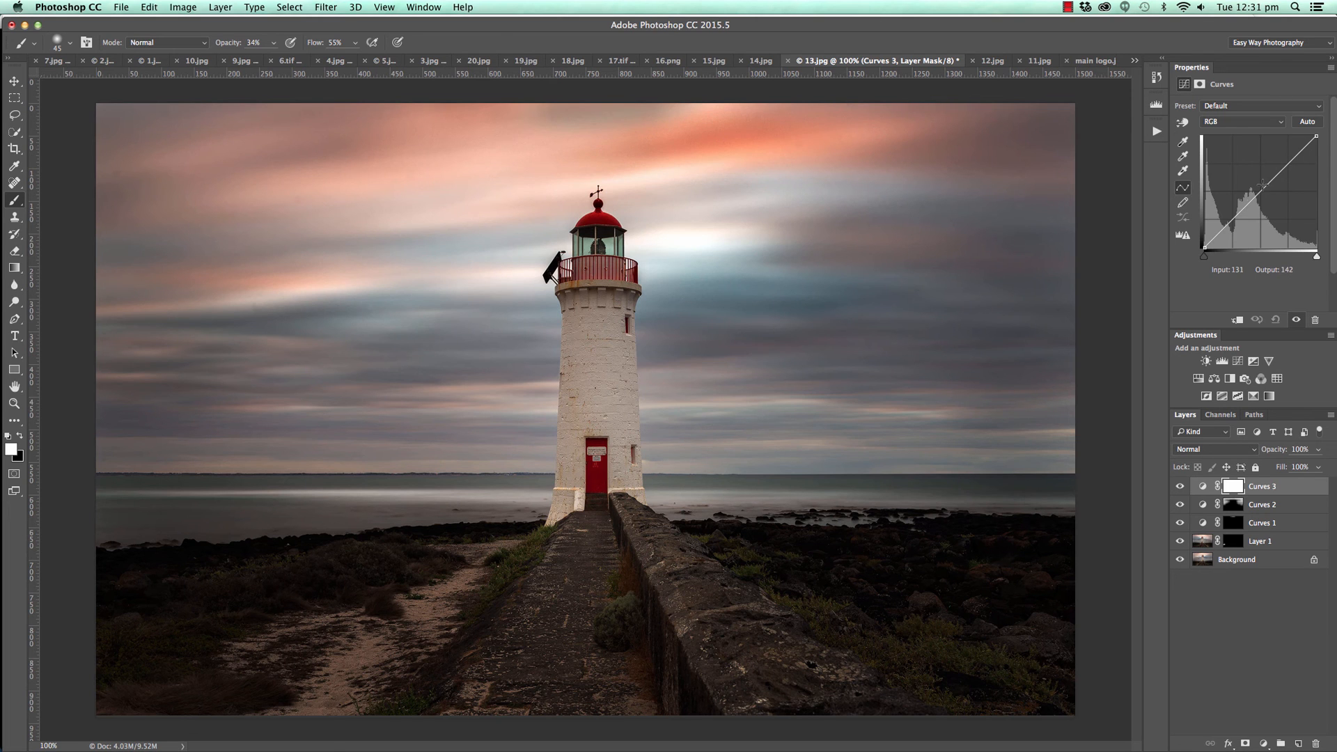
left_click_drag(1262, 184, 1232, 206)
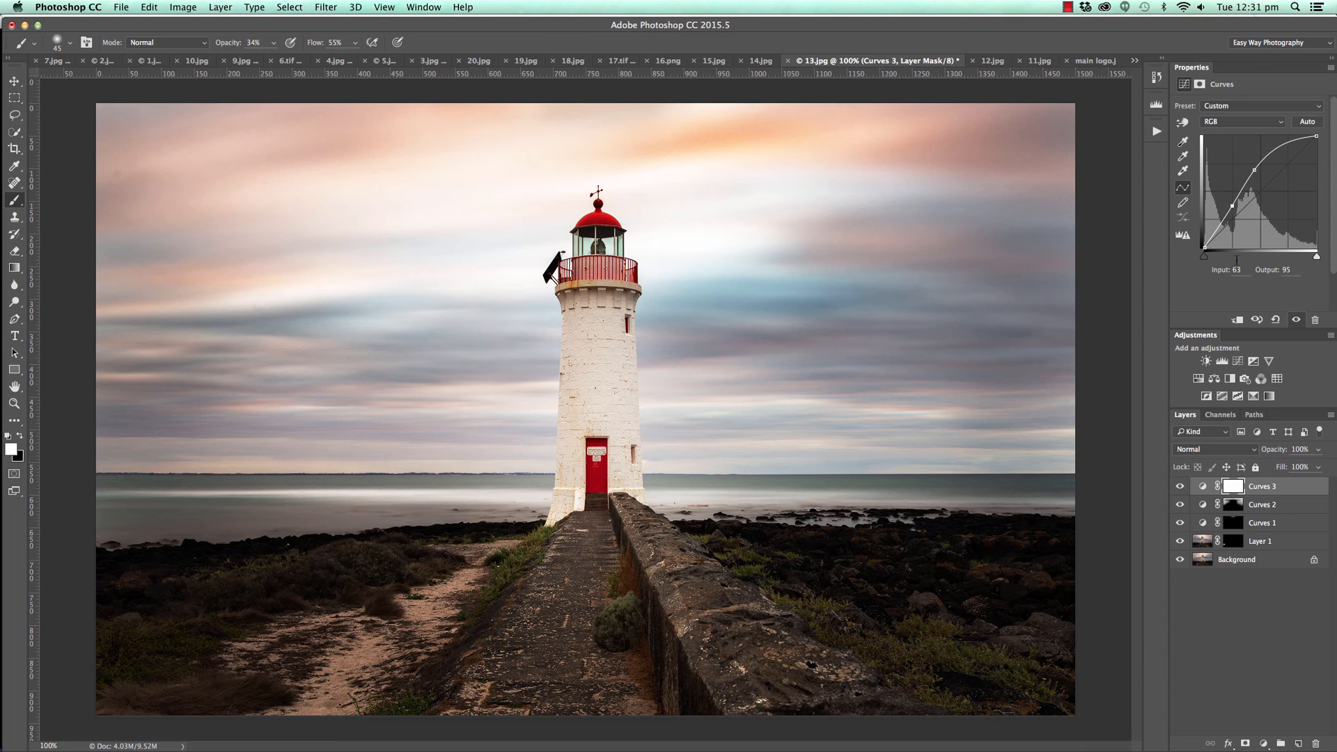
key("super+i")
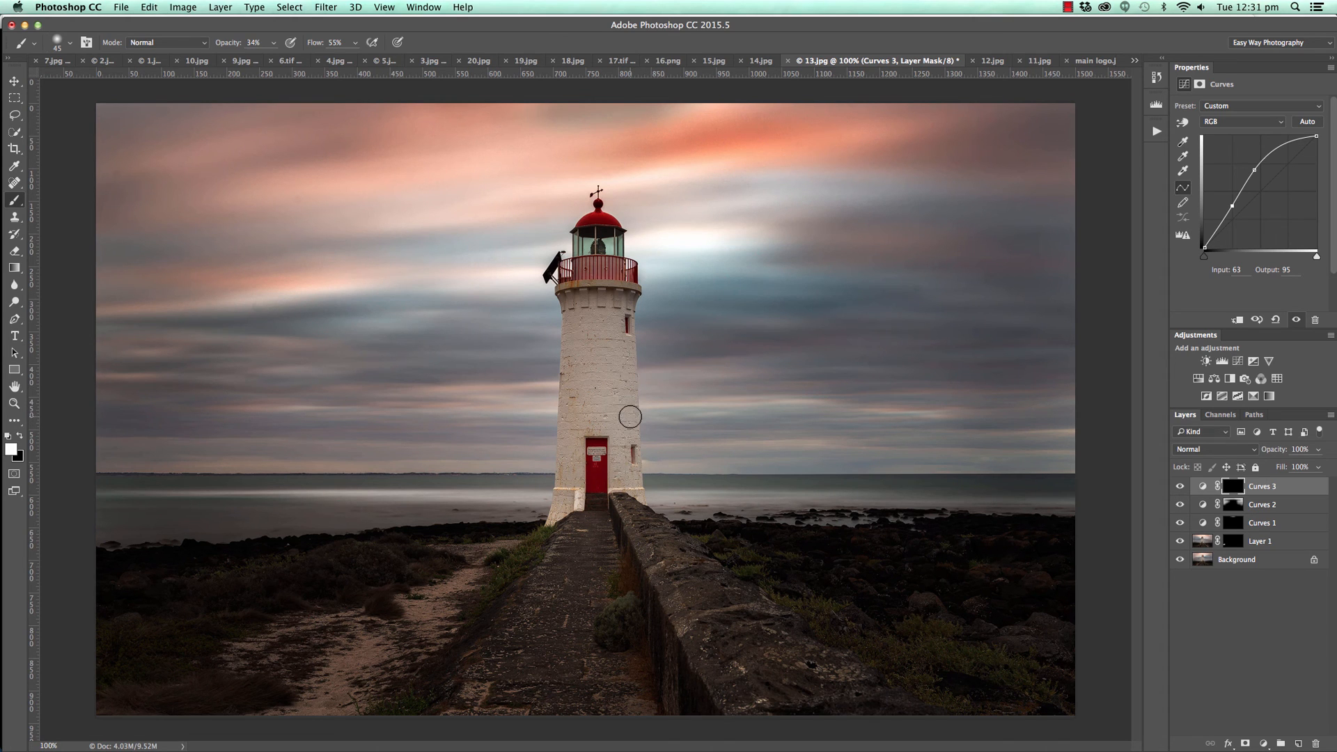
Set the brush to 90 px and 29% flow, and paint white on the Curves 3 mask to brighten the lighthouse tower.
key("bracketright")
key("bracketright")
key("bracketright")
key("bracketright")
key("bracketright")
left_click(356, 43)
left_click_drag(353, 59, 338, 59)
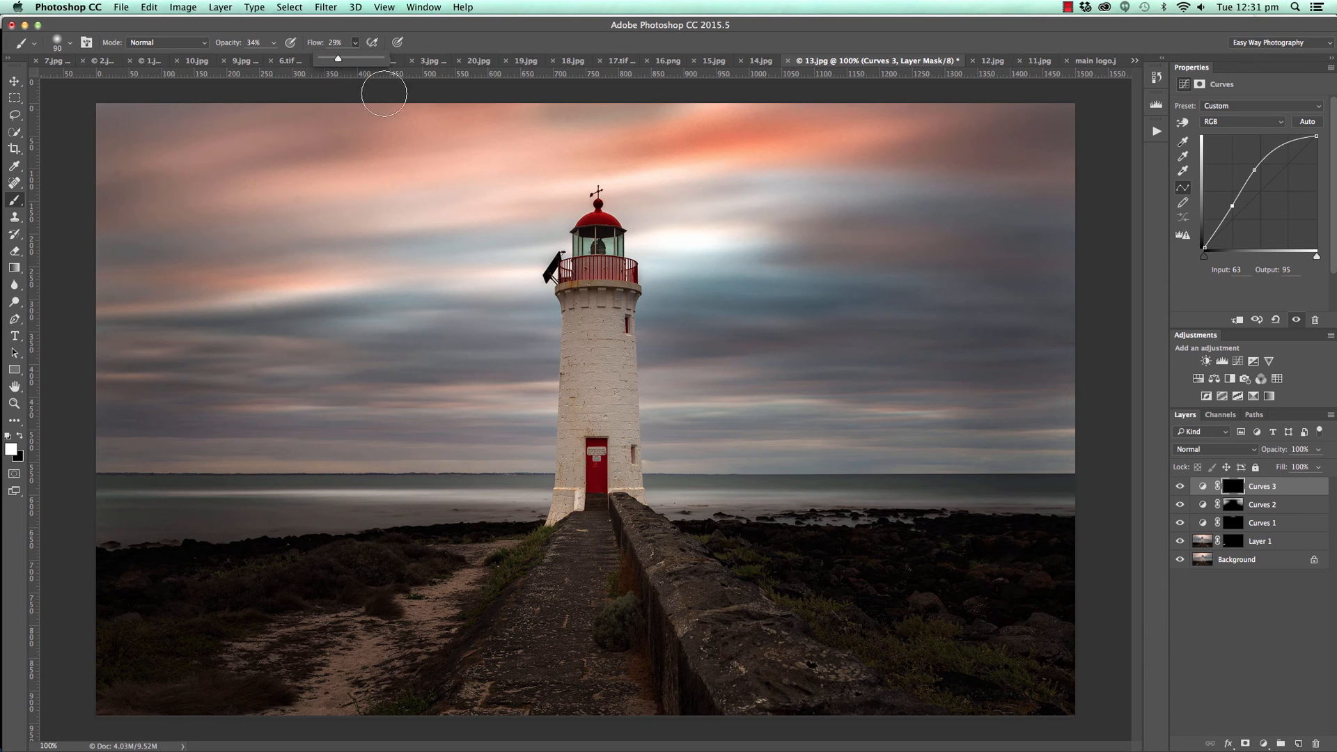
left_click(621, 331)
mouse_move(622, 332)
left_mouse_down()
mouse_move(626, 480)
mouse_move(641, 307)
mouse_move(624, 332)
mouse_move(607, 259)
left_mouse_up()
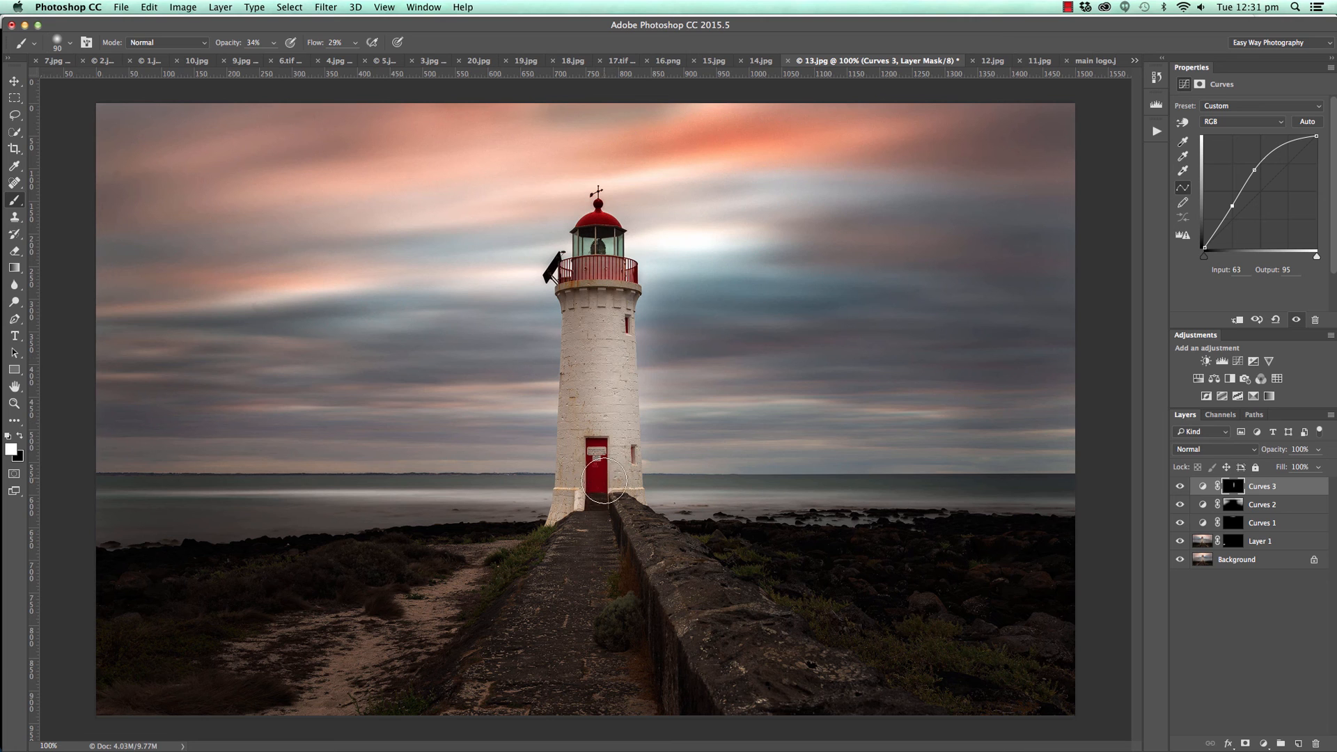
Enlarge the brush to 300 px and paint white on the Curves 3 mask over the lighthouse, the surrounding sky and the path.
key("bracketright")
key("bracketright")
key("bracketright")
key("bracketright")
key("bracketright")
key("bracketright")
key("bracketright")
left_click_drag(612, 511, 593, 258)
mouse_move(592, 449)
left_mouse_down()
mouse_move(673, 355)
mouse_move(659, 378)
mouse_move(789, 340)
mouse_move(751, 308)
mouse_move(686, 296)
mouse_move(648, 317)
mouse_move(708, 379)
mouse_move(931, 394)
mouse_move(807, 395)
mouse_move(878, 312)
mouse_move(728, 253)
mouse_move(964, 231)
mouse_move(544, 300)
left_mouse_up()
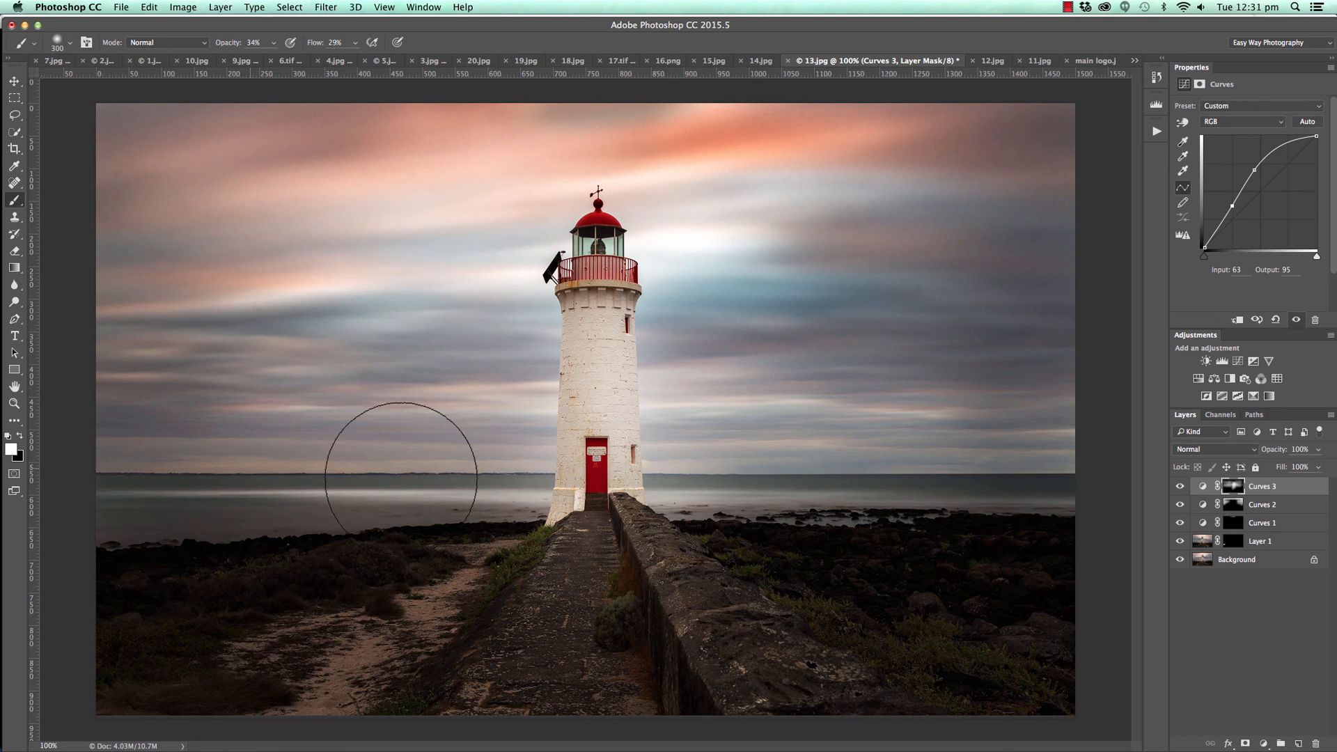
left_click_drag(648, 539, 598, 579)
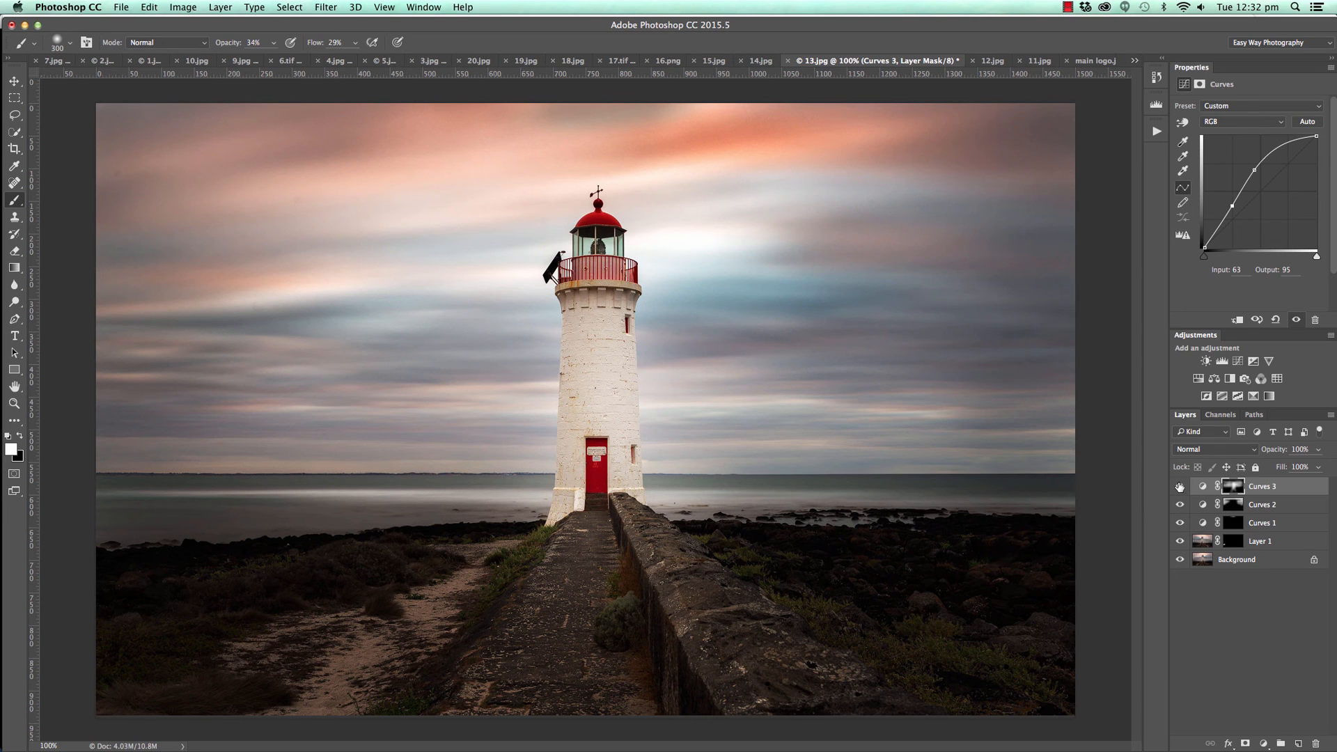
Hide the layers above Background and show them again to compare the lighthouse photo before and after editing.
left_click_drag(1179, 486, 1180, 523)
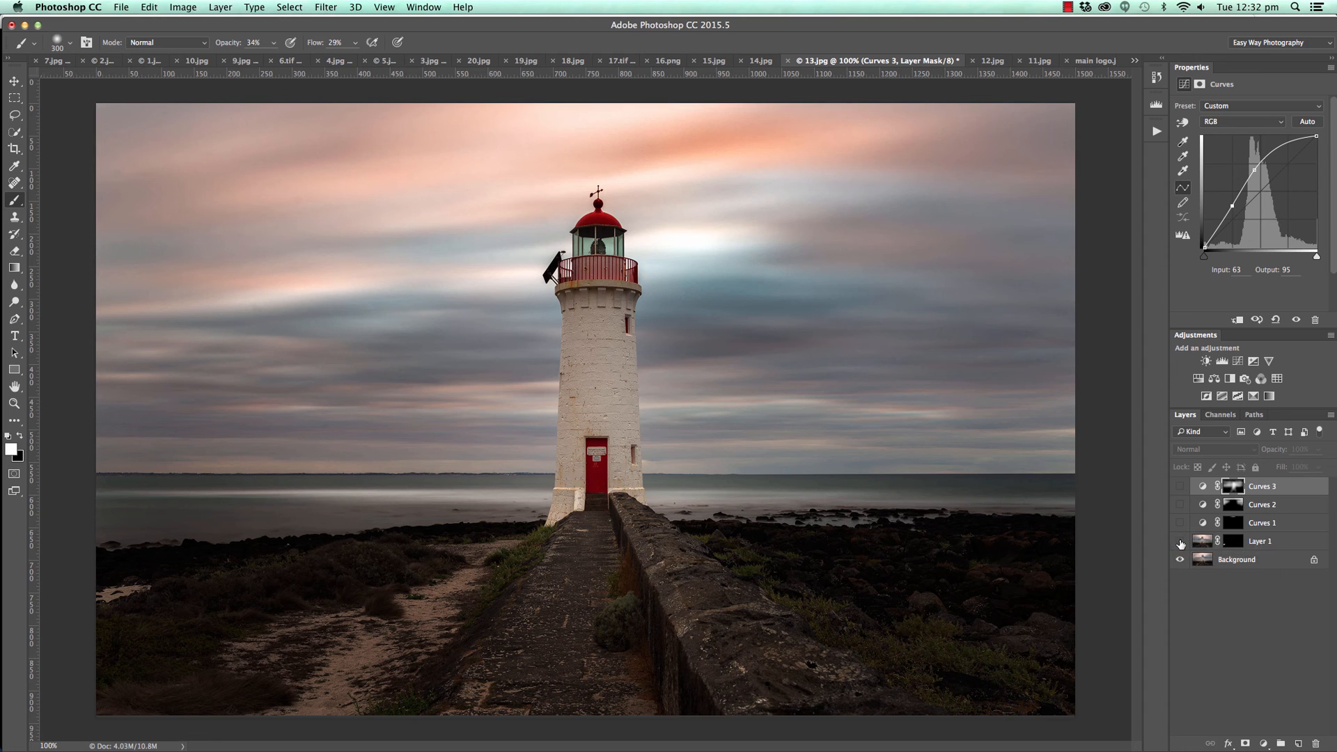
left_click_drag(1180, 543, 1178, 493)
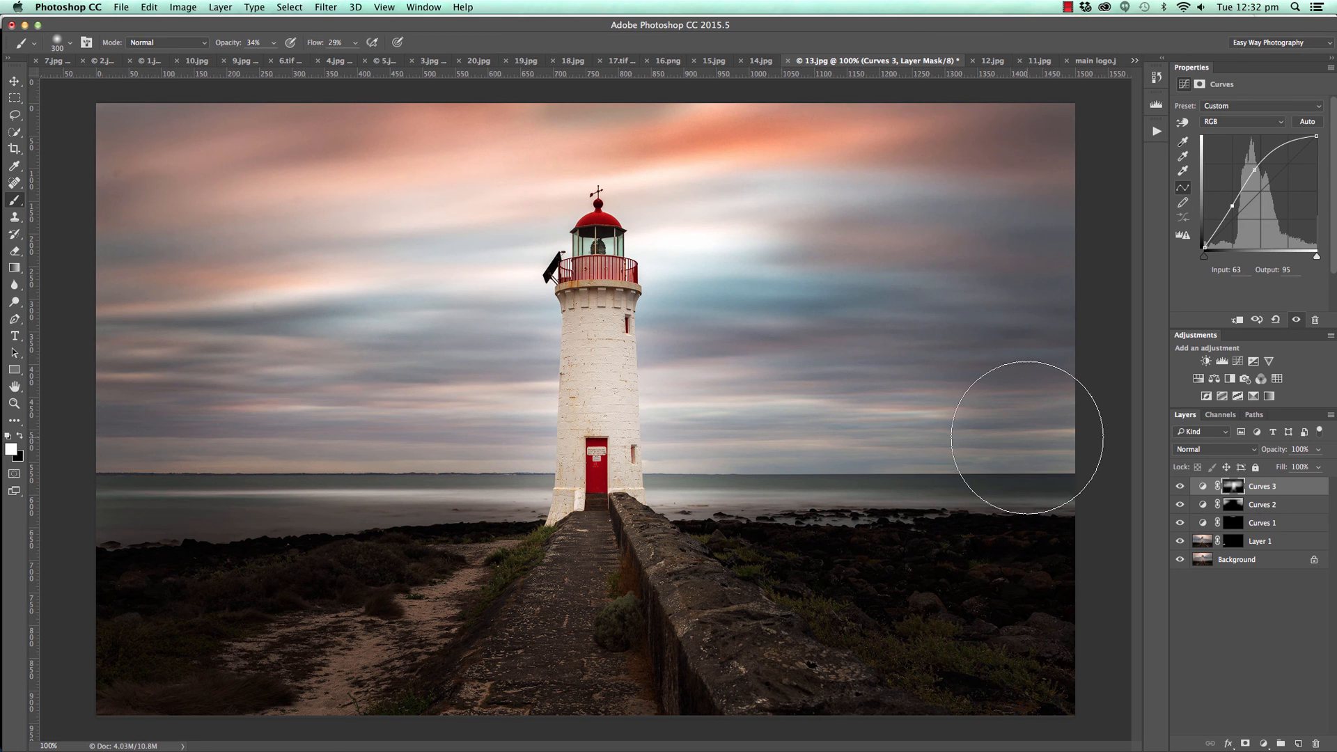
Switch to the jetty photo 12.jpg and remove the horizontal guide along its upper edge.
left_click(989, 64)
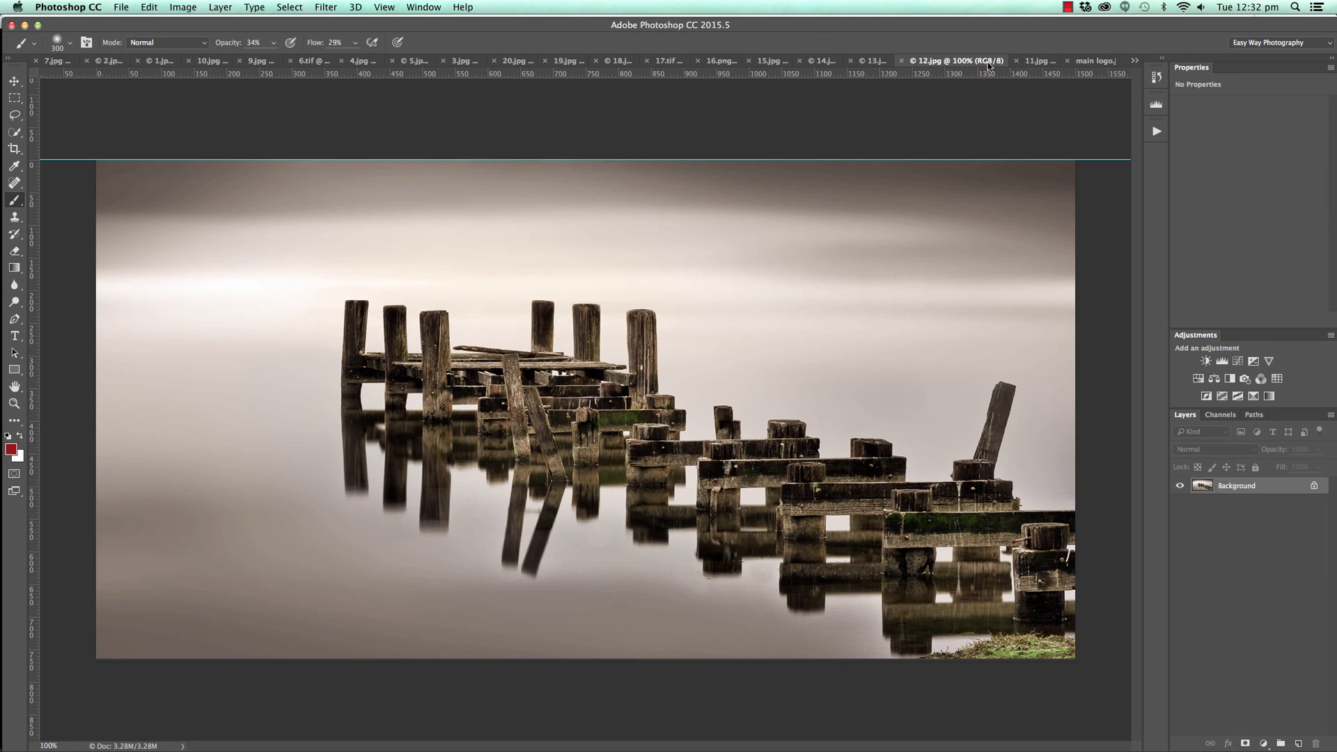
key("v")
left_click_drag(144, 159, 188, 75)
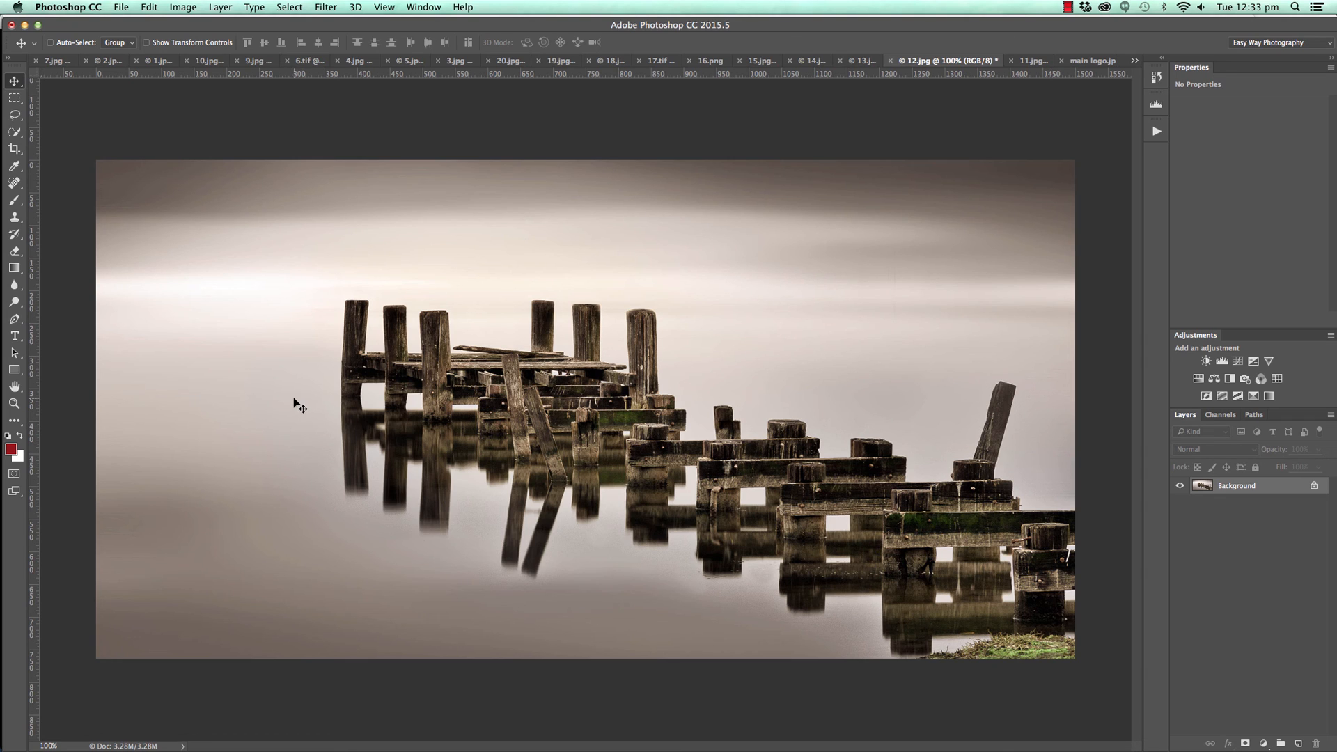
Crop a thin strip off the bottom of the jetty photo to cut away the grassy corner, and compare it with the uncropped version.
left_click(13, 148)
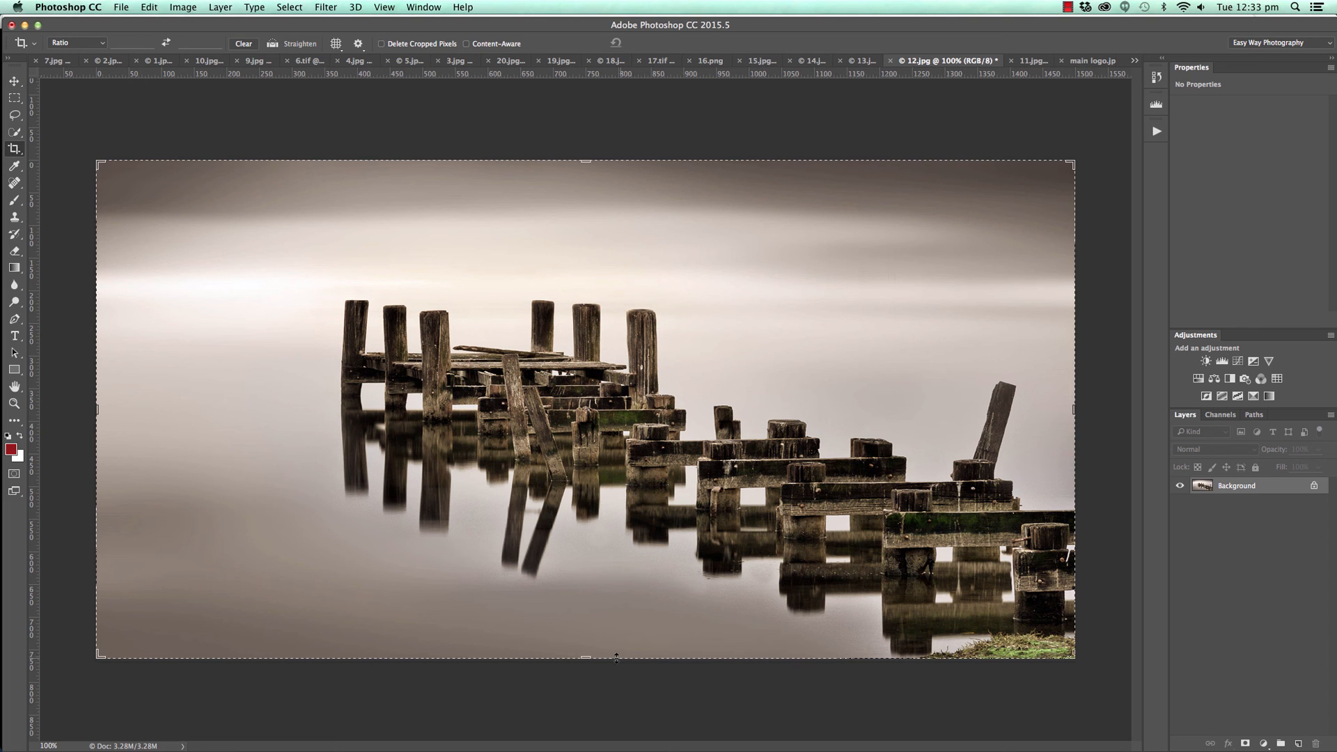
left_click_drag(588, 656, 587, 642)
left_click(662, 46)
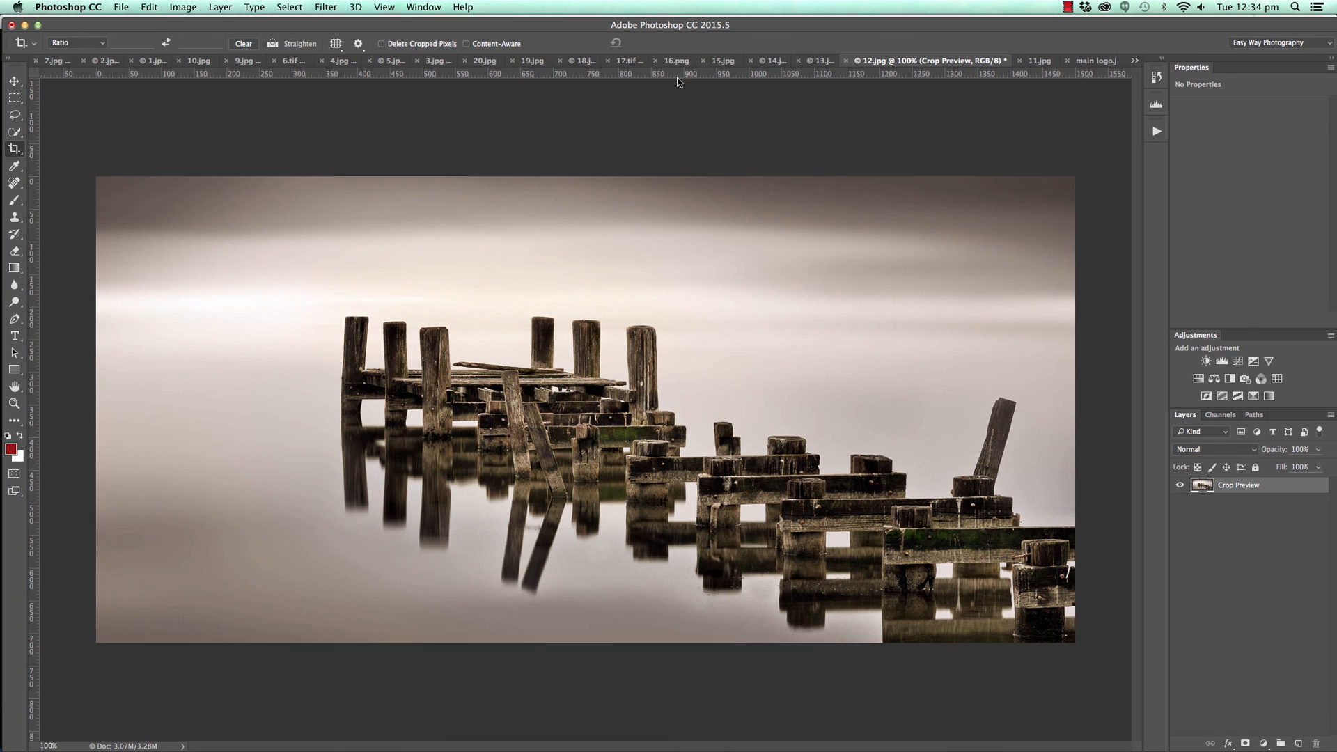
key("super+z")
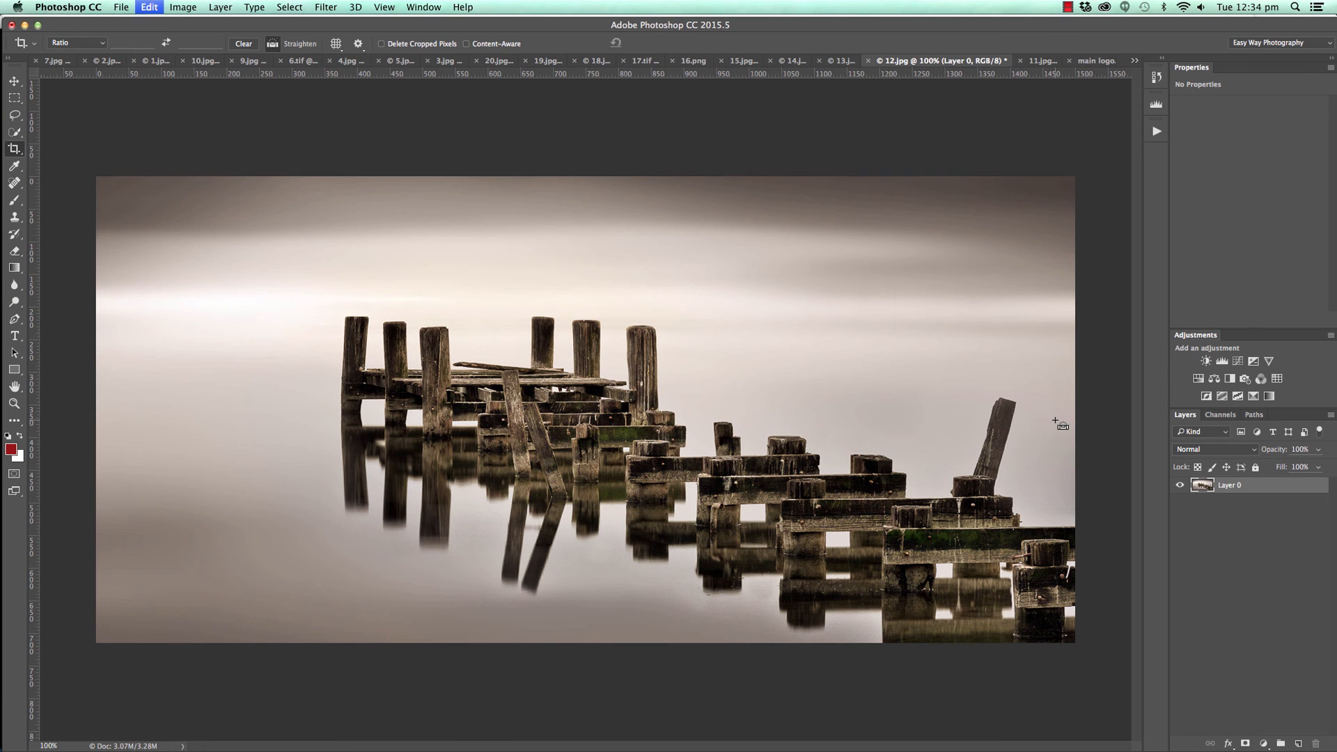
key("super+z")
Crop the empty water off the jetty photo's left side to a width of about 1250 px, and compare it with the original framing.
left_click_drag(1075, 174, 282, 641)
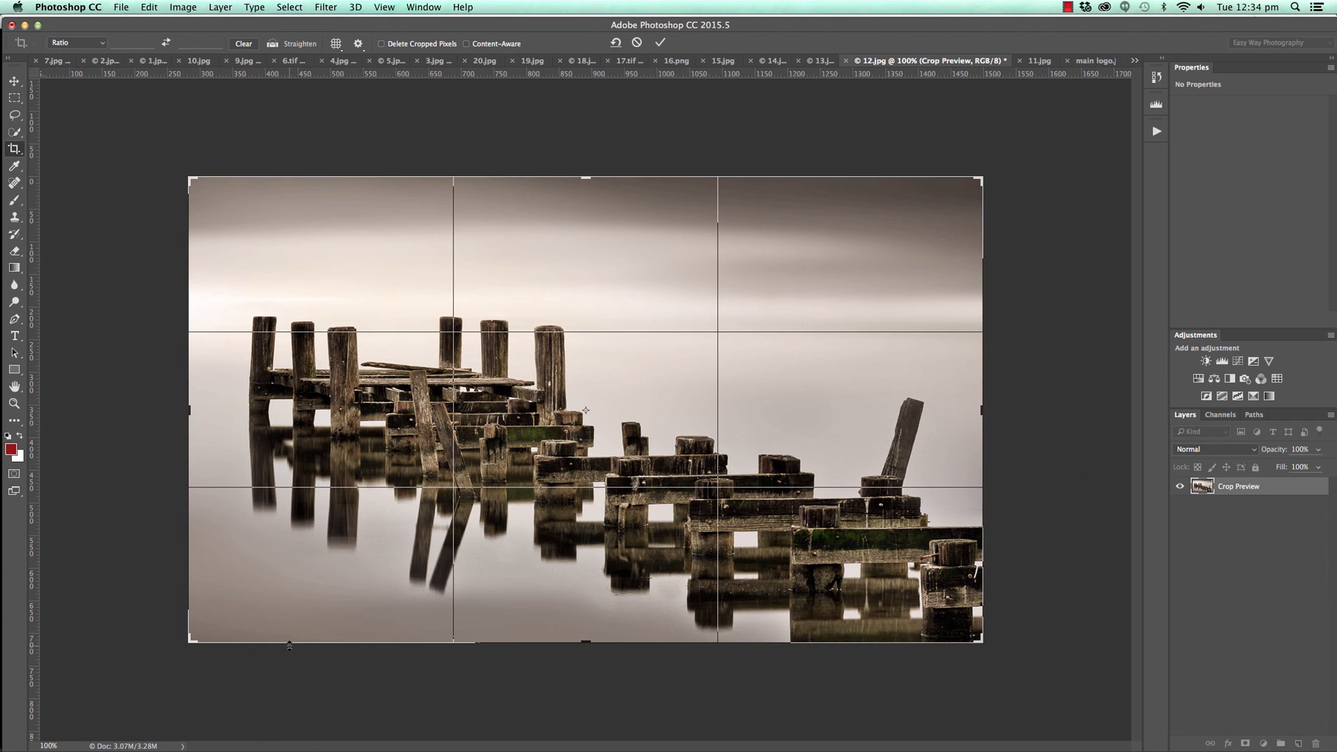
left_click_drag(184, 409, 176, 409)
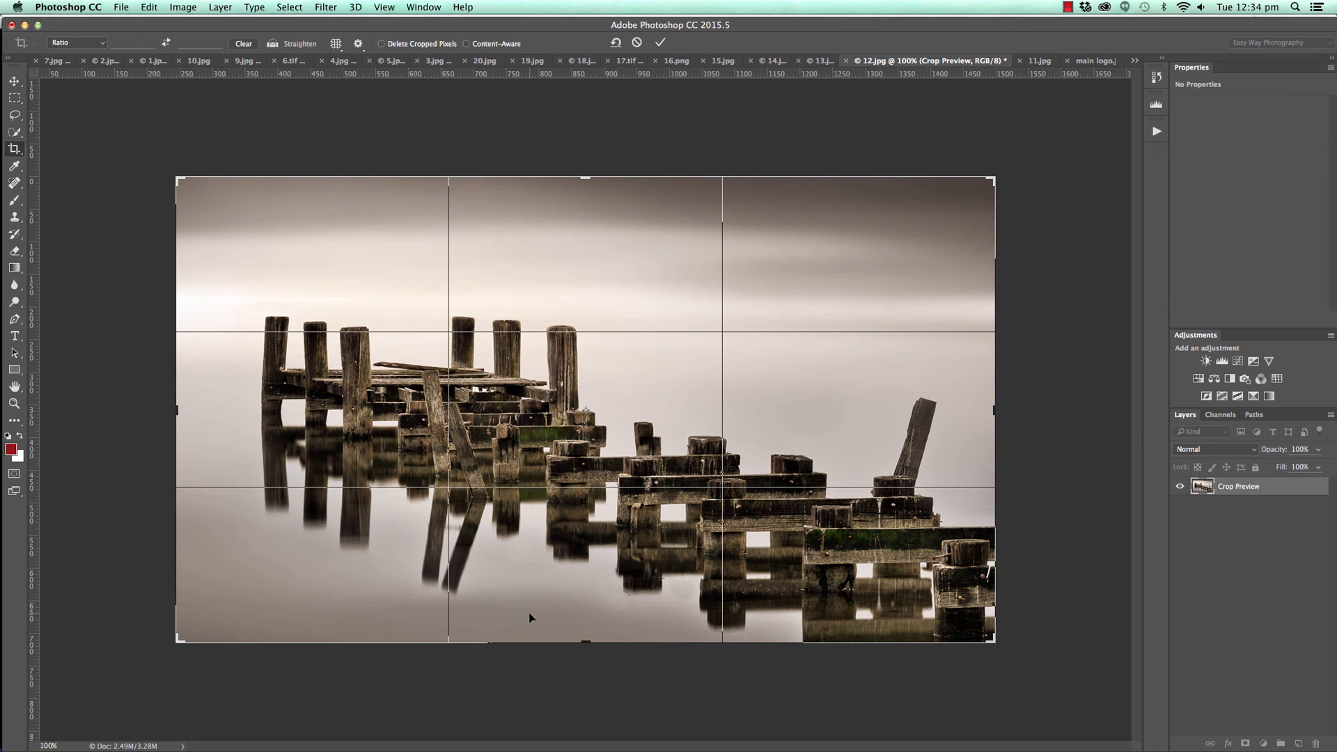
left_click(660, 43)
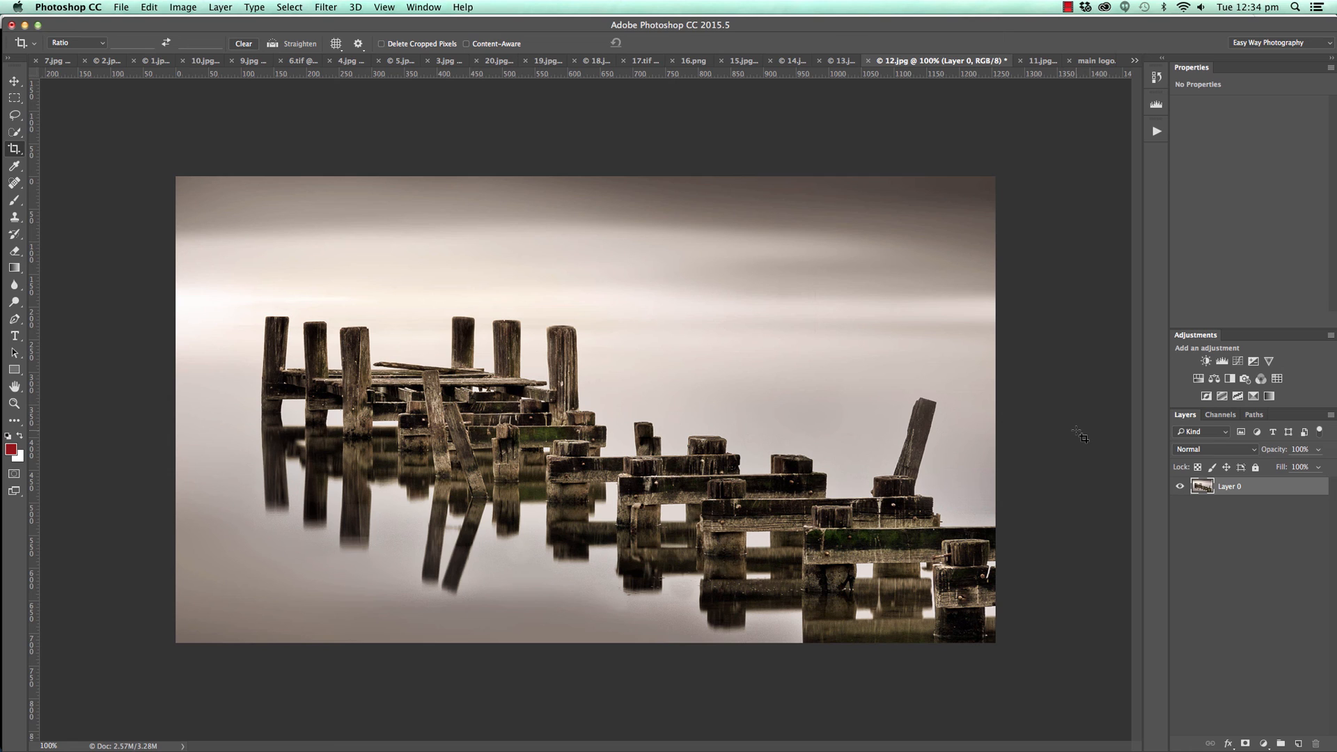
key("super")
key("super+z")
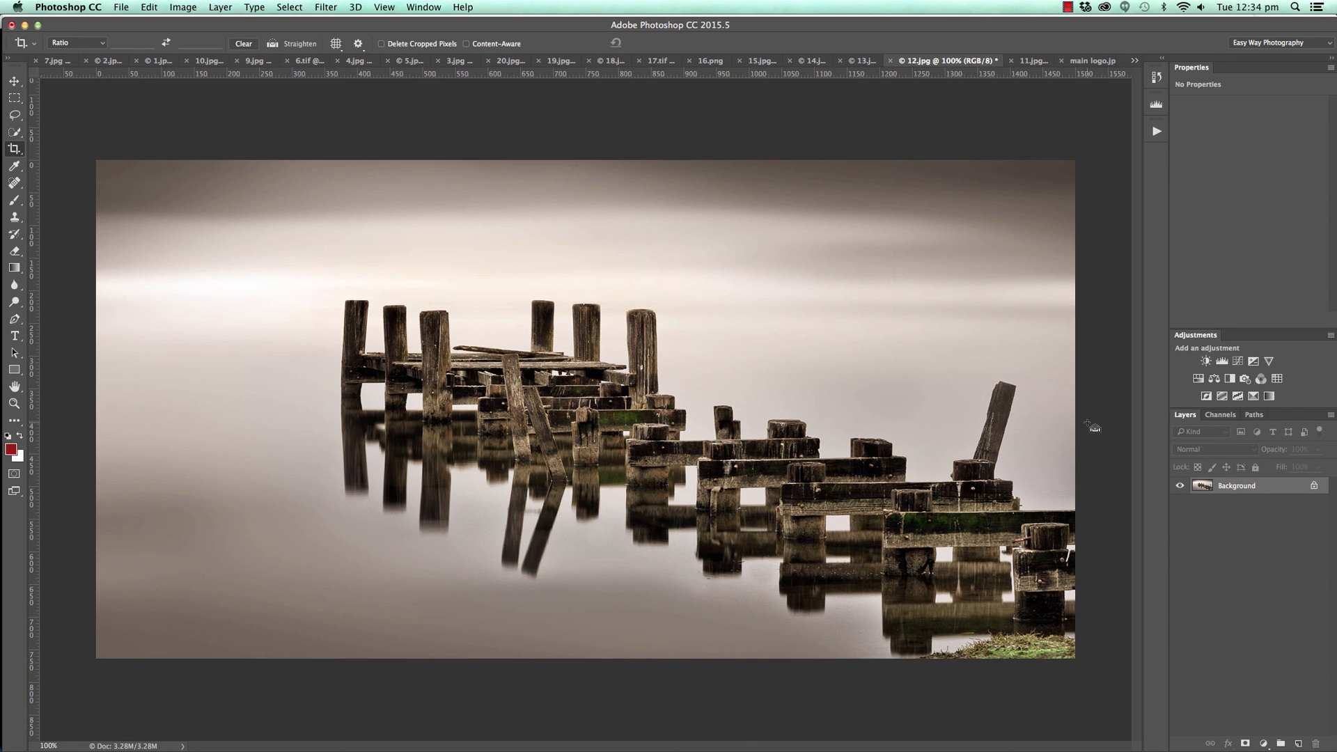
key("super+z")
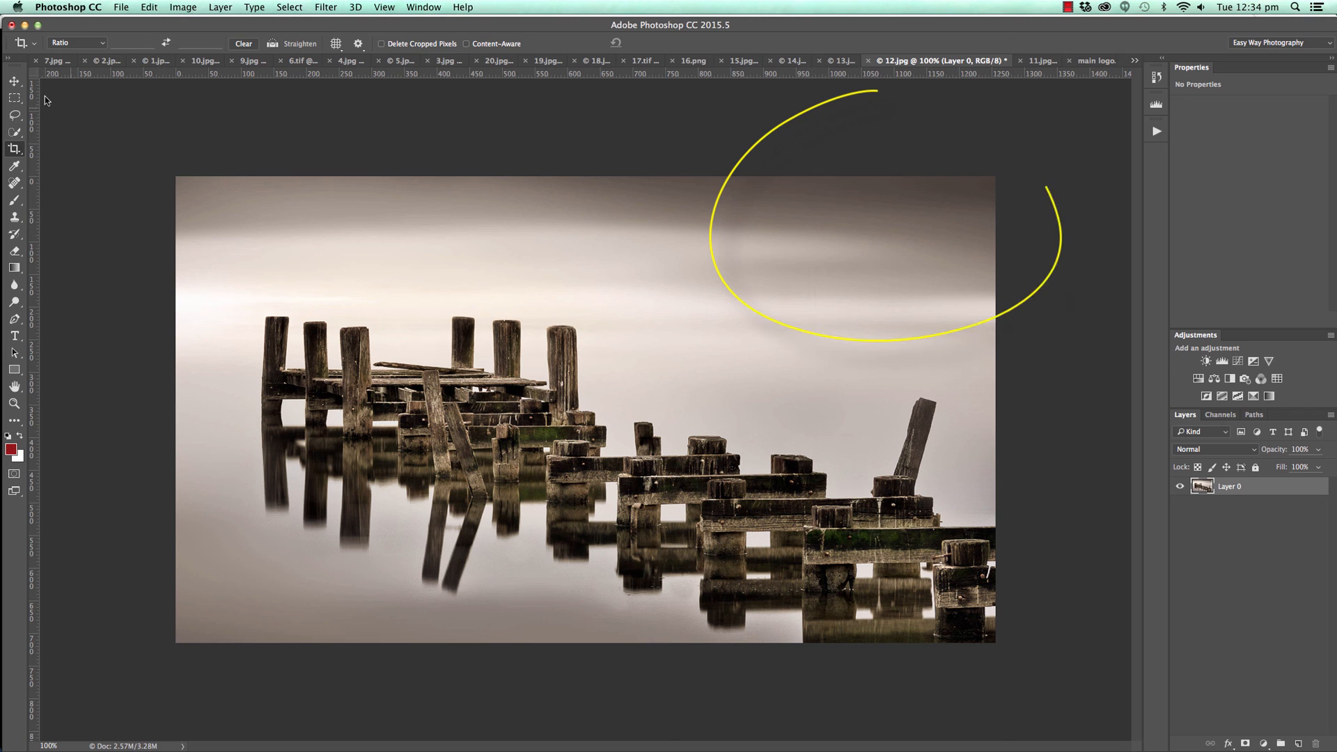
Add a darkening Curves layer to the cropped jetty photo with a point mapping 151 to 100.
key("v")
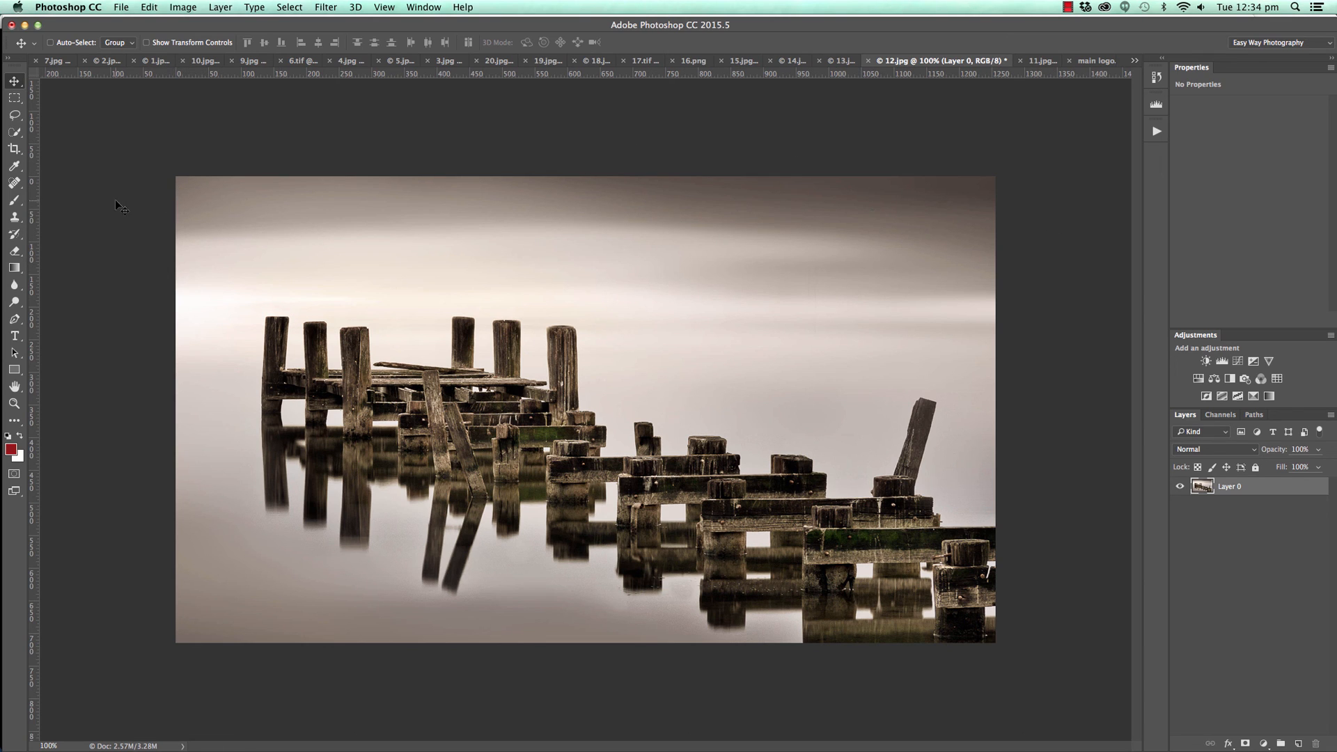
left_click(1263, 743)
left_click(1277, 557)
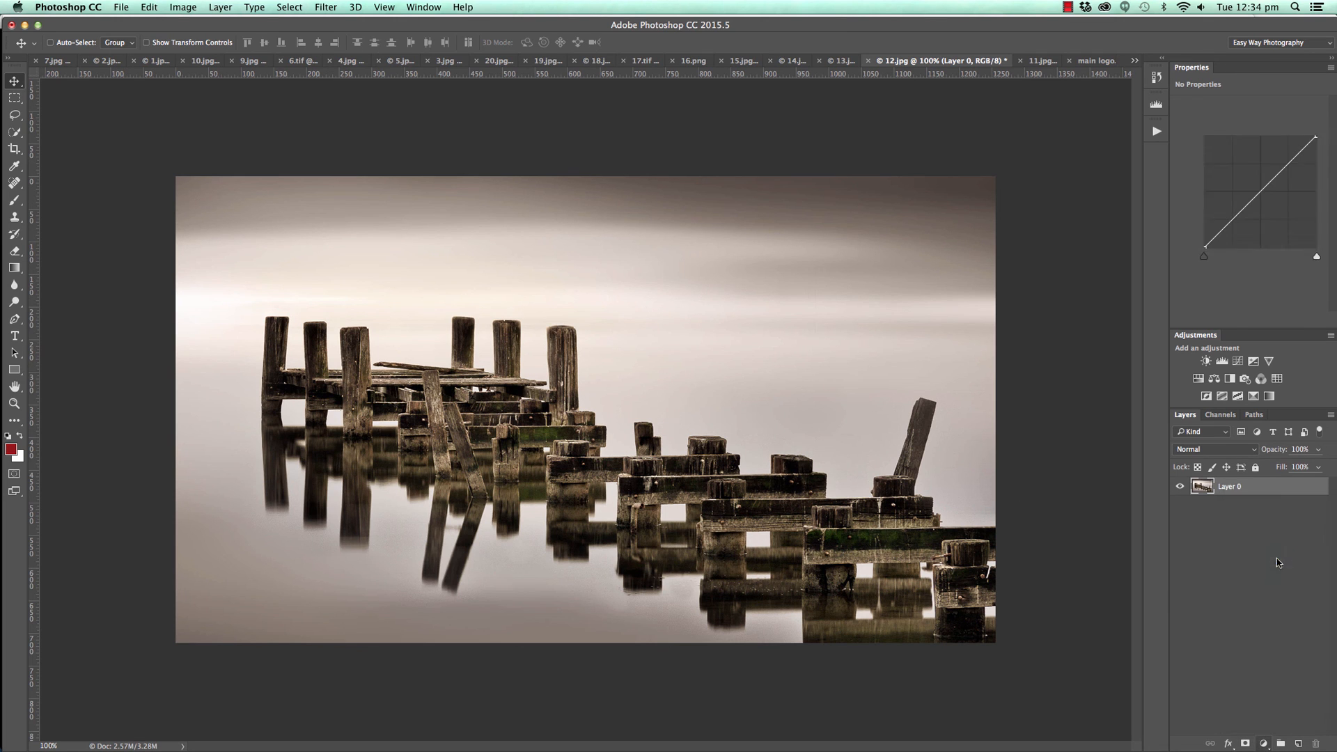
left_click_drag(1264, 196, 1270, 206)
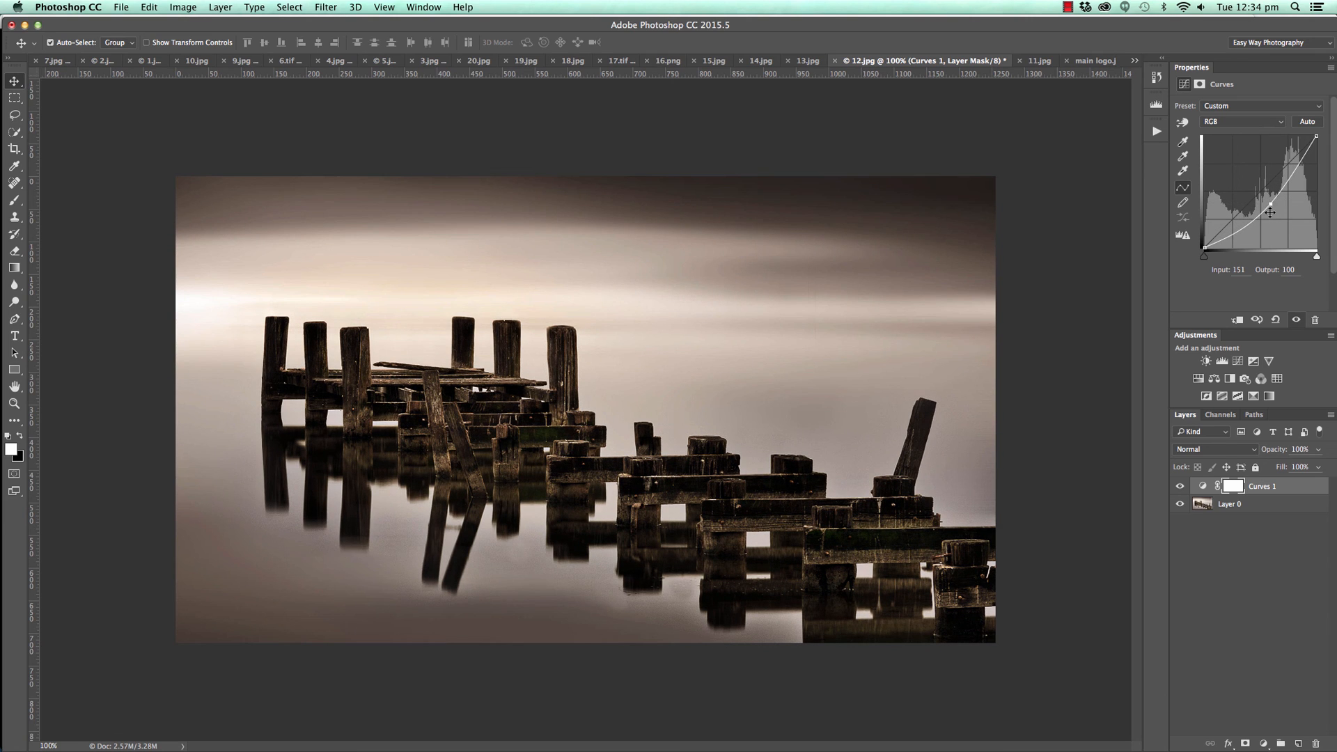
Invert the darkening Curves layer's mask to black and paint the effect back in with white along the jetty photo's upper sky.
key("super+i")
key("b")
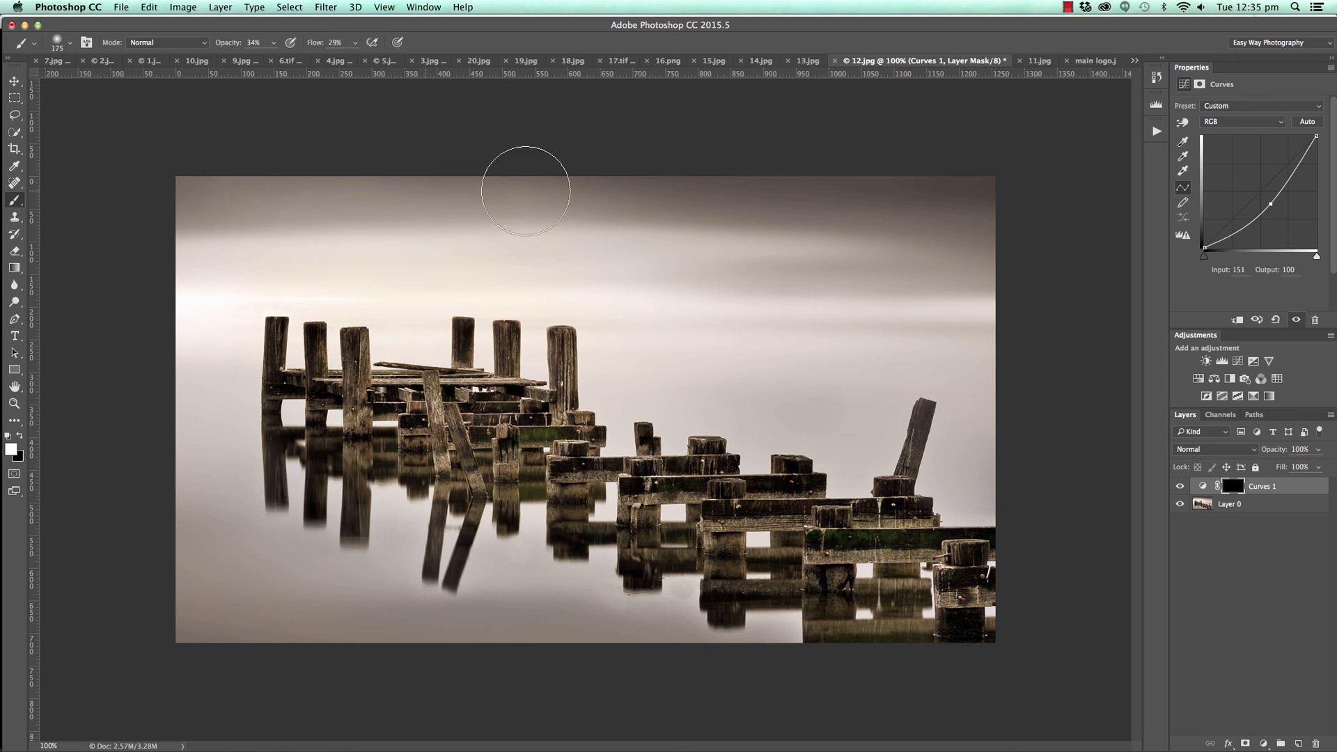
mouse_move(47, 202)
left_mouse_down()
mouse_move(696, 201)
mouse_move(263, 193)
mouse_move(934, 164)
mouse_move(66, 194)
mouse_move(669, 188)
left_mouse_up()
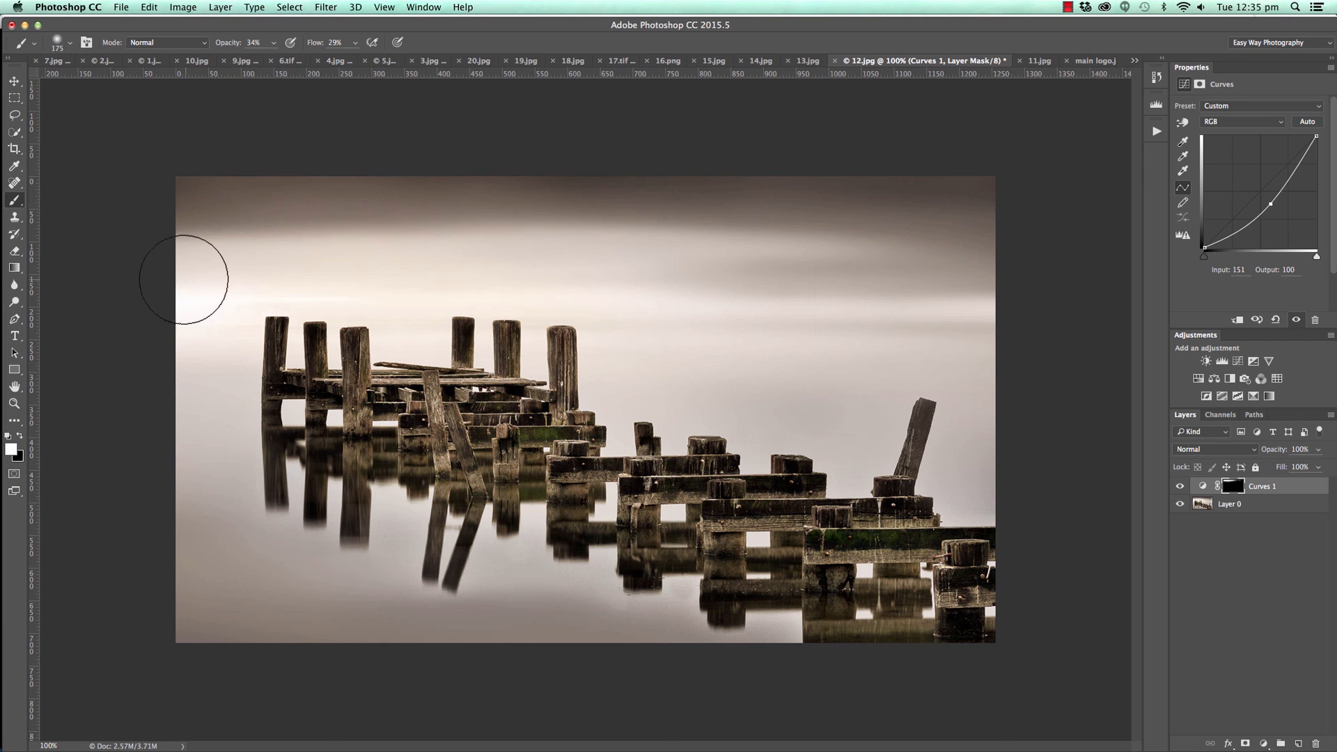
Enlarge the brush to 300 px and paint the darkening into the jetty photo's lower-left water, right side and upper sky.
mouse_move(223, 608)
left_mouse_down()
mouse_move(442, 641)
mouse_move(501, 635)
mouse_move(223, 572)
left_mouse_up()
key("bracketright")
key("bracketright")
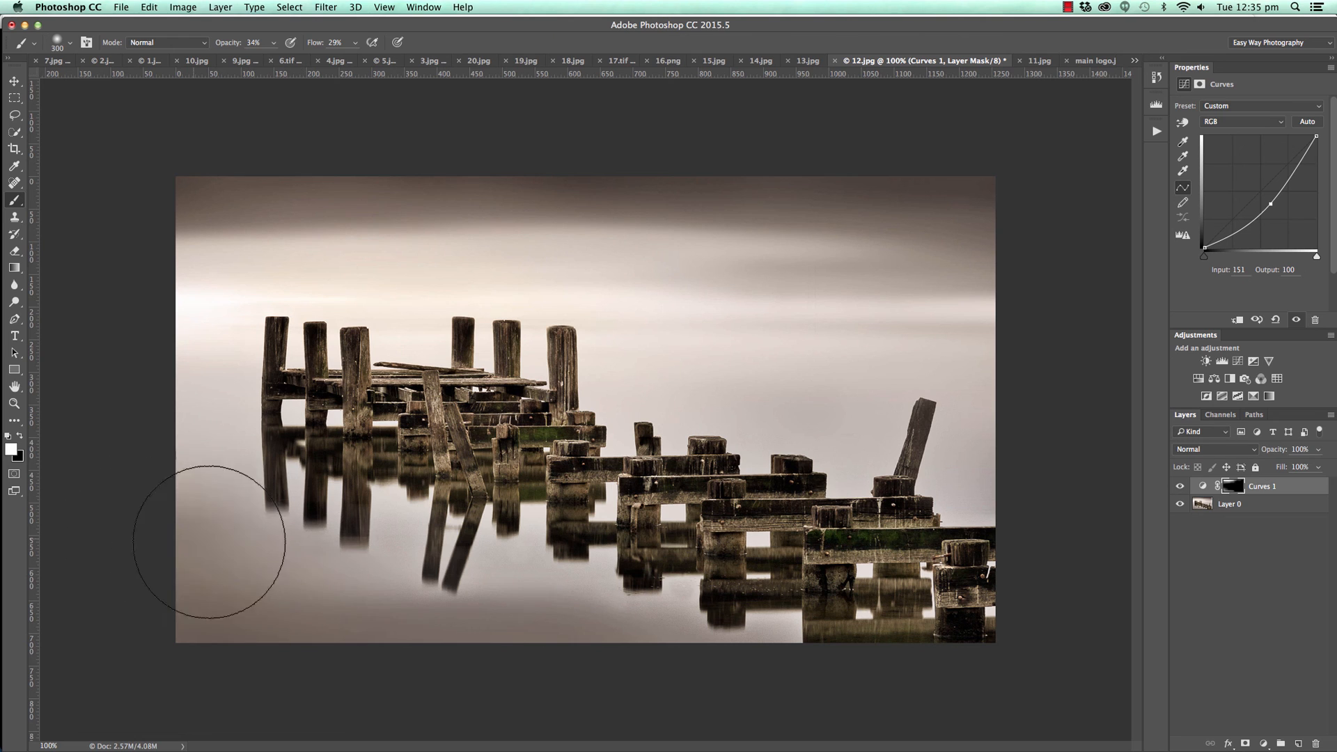
key("bracketright")
mouse_move(450, 585)
left_mouse_down()
mouse_move(679, 646)
mouse_move(777, 502)
mouse_move(826, 370)
mouse_move(999, 367)
left_mouse_up()
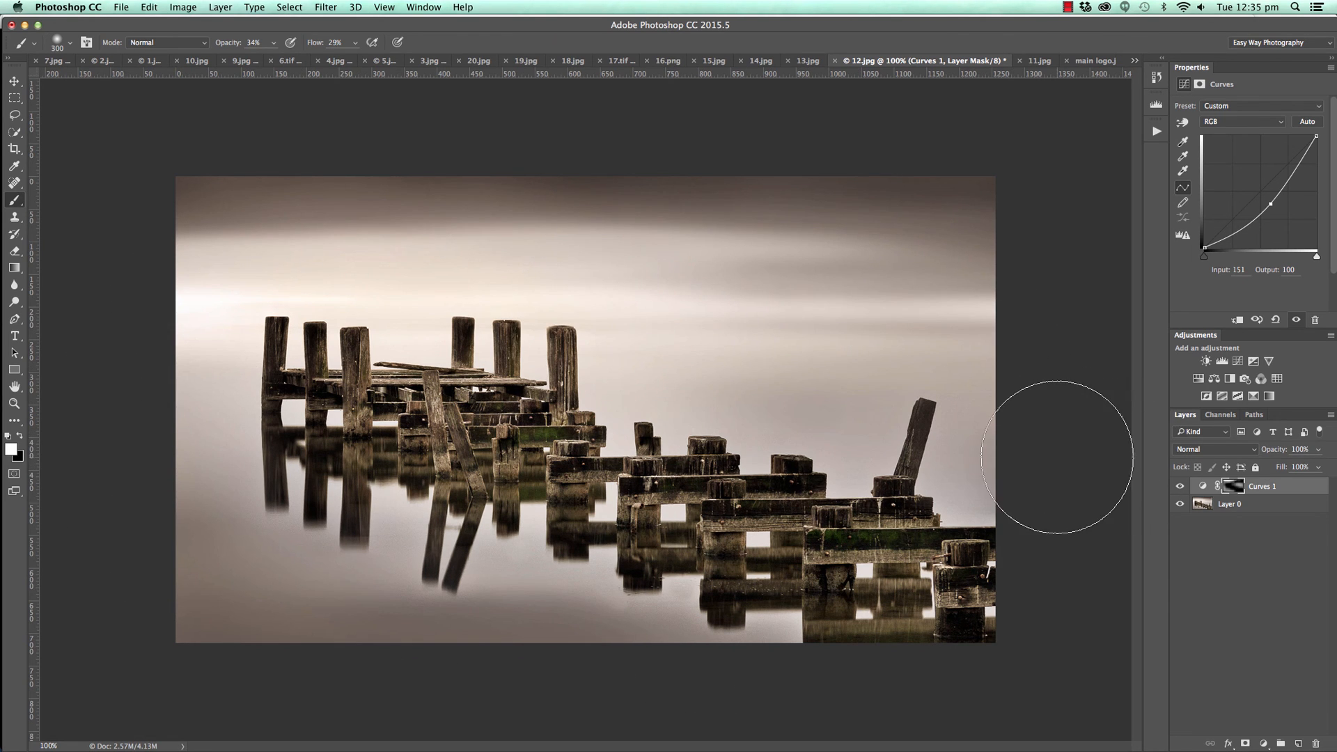
left_click_drag(75, 197, 1097, 230)
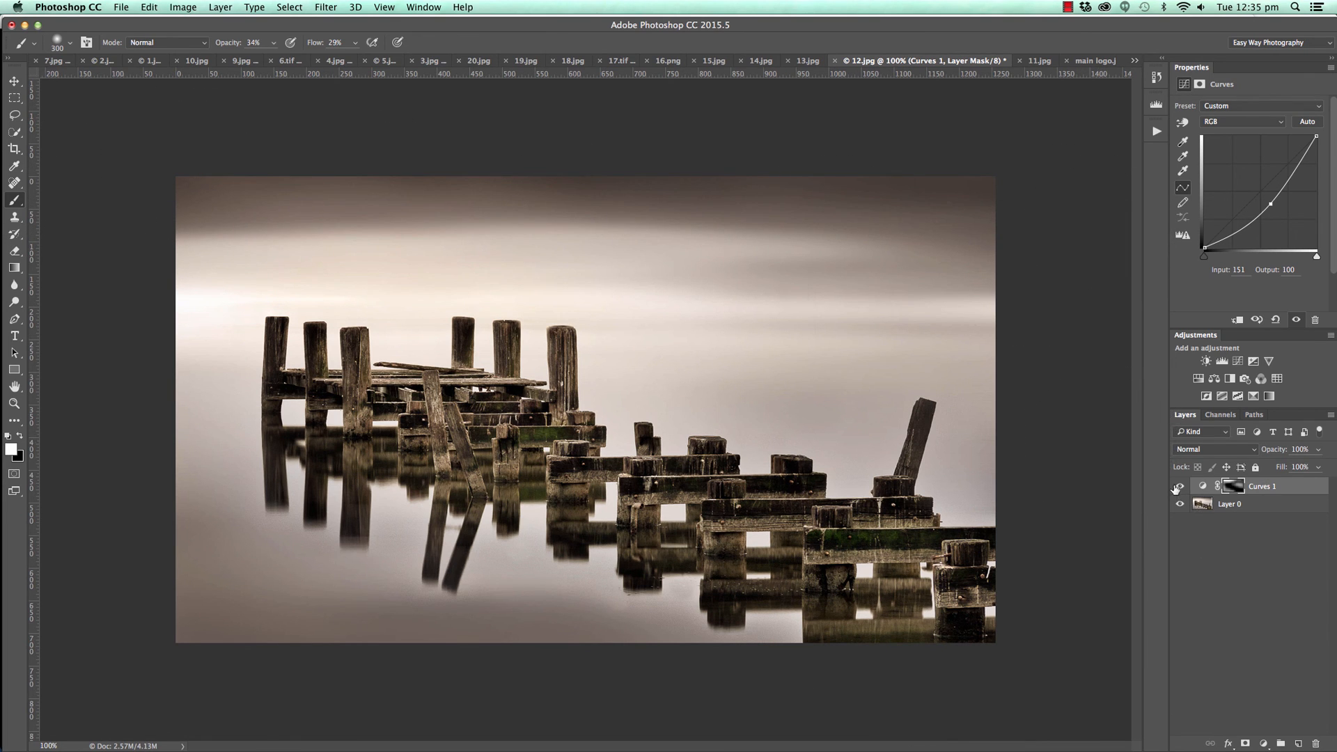
Add a second, brightening Curves layer with a point mapping 109 to 174, and invert its mask to black.
left_click(1263, 743)
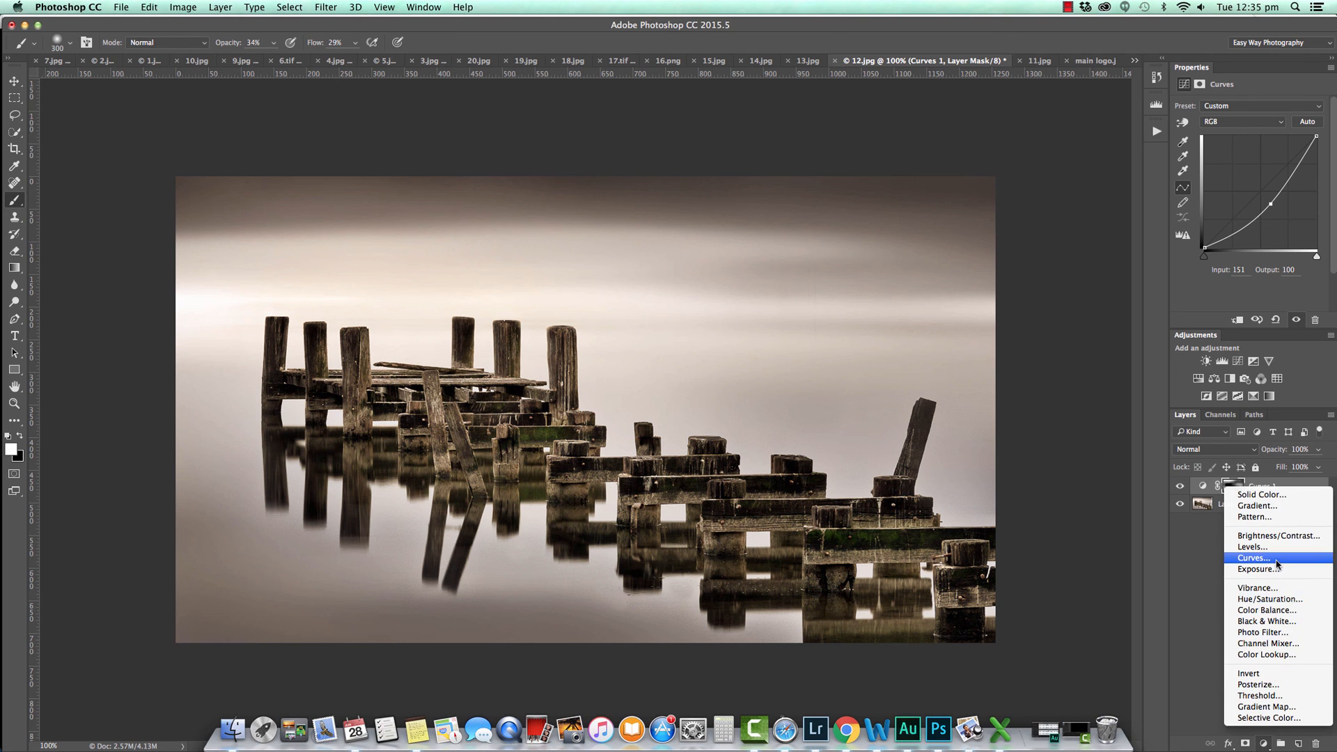
left_click(1253, 558)
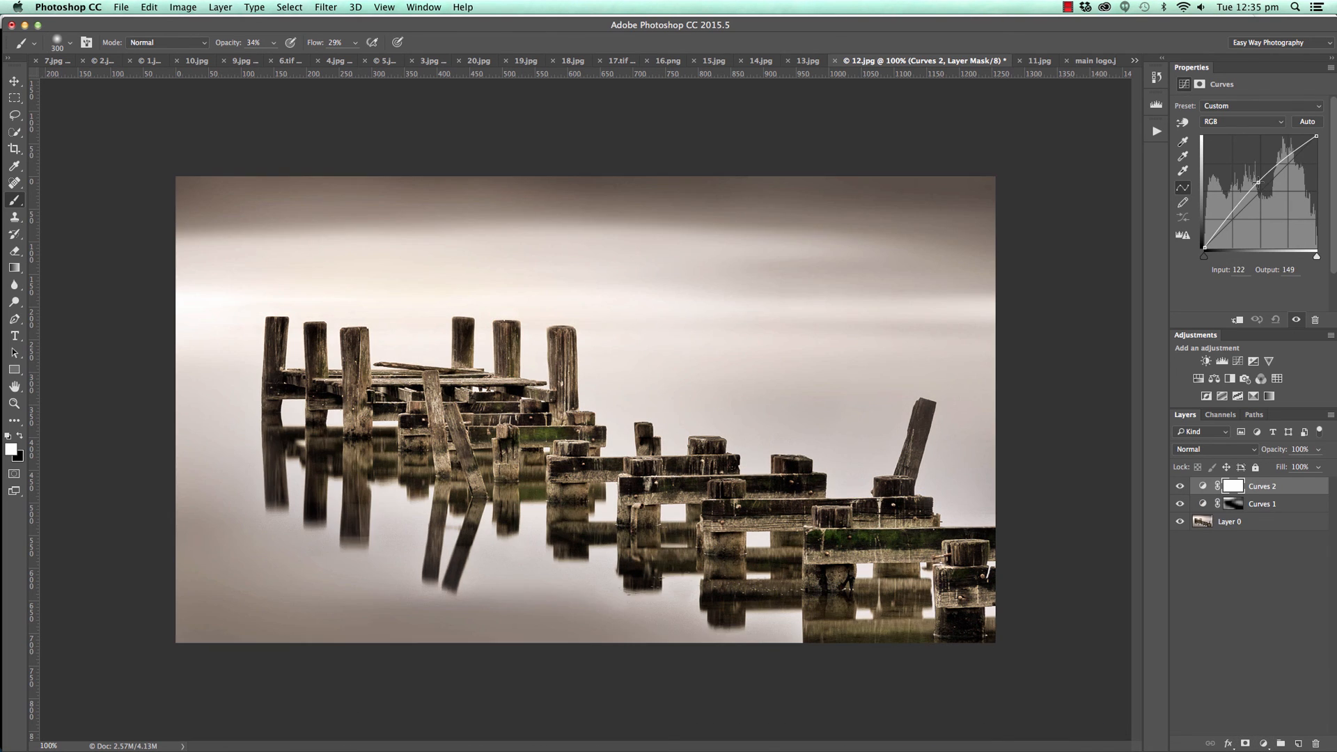
left_click_drag(1257, 182, 1251, 171)
key("super+i")
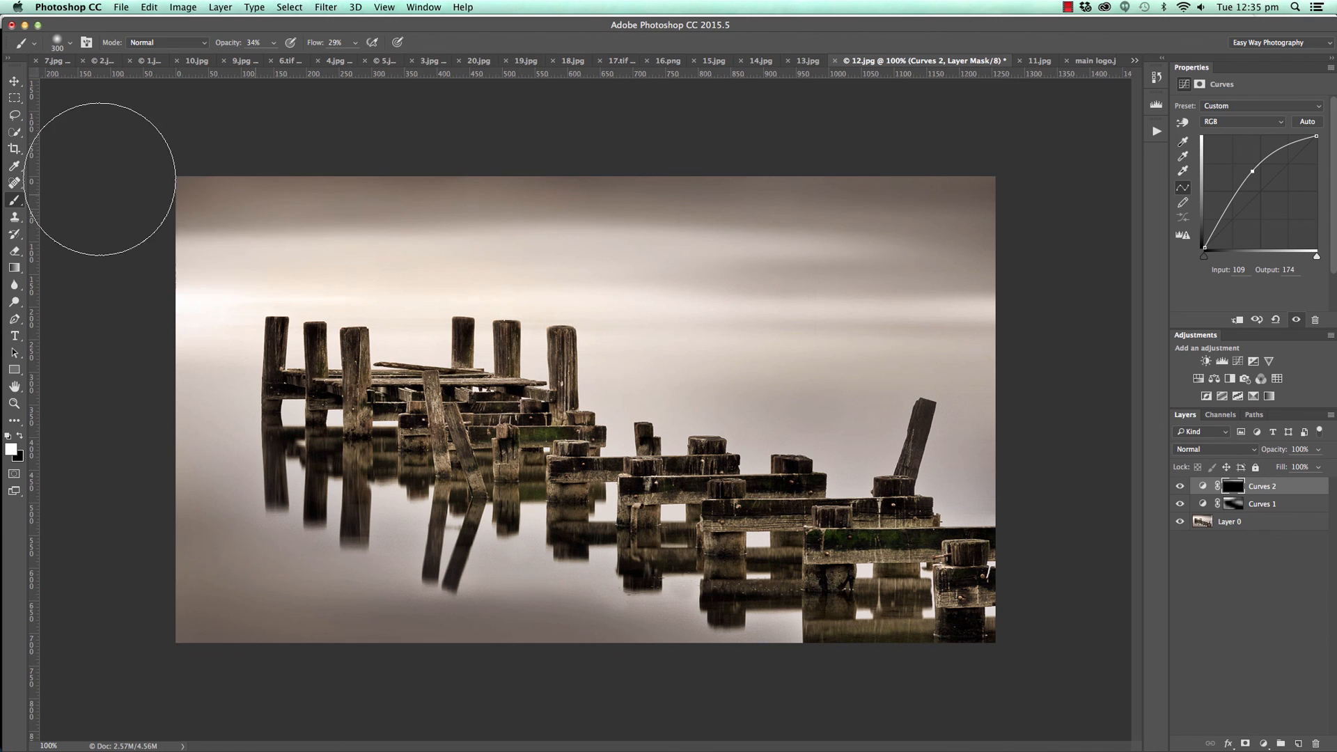
Paint the brightening into the lower water and right side of the jetty photo, and compare with both Curves layers hidden and shown.
mouse_move(199, 565)
left_mouse_down()
mouse_move(510, 639)
mouse_move(233, 635)
mouse_move(493, 652)
mouse_move(618, 680)
left_mouse_up()
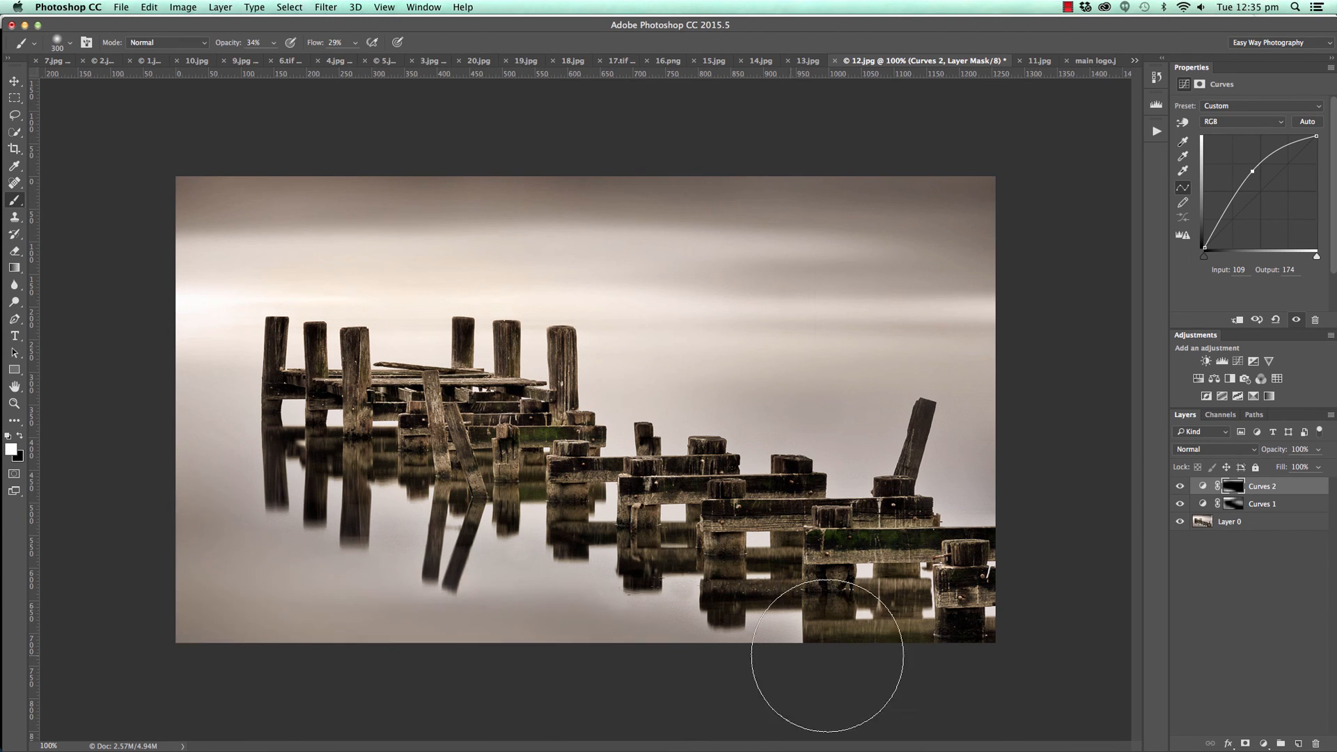
mouse_move(1015, 432)
left_mouse_down()
mouse_move(931, 397)
mouse_move(1022, 318)
left_mouse_up()
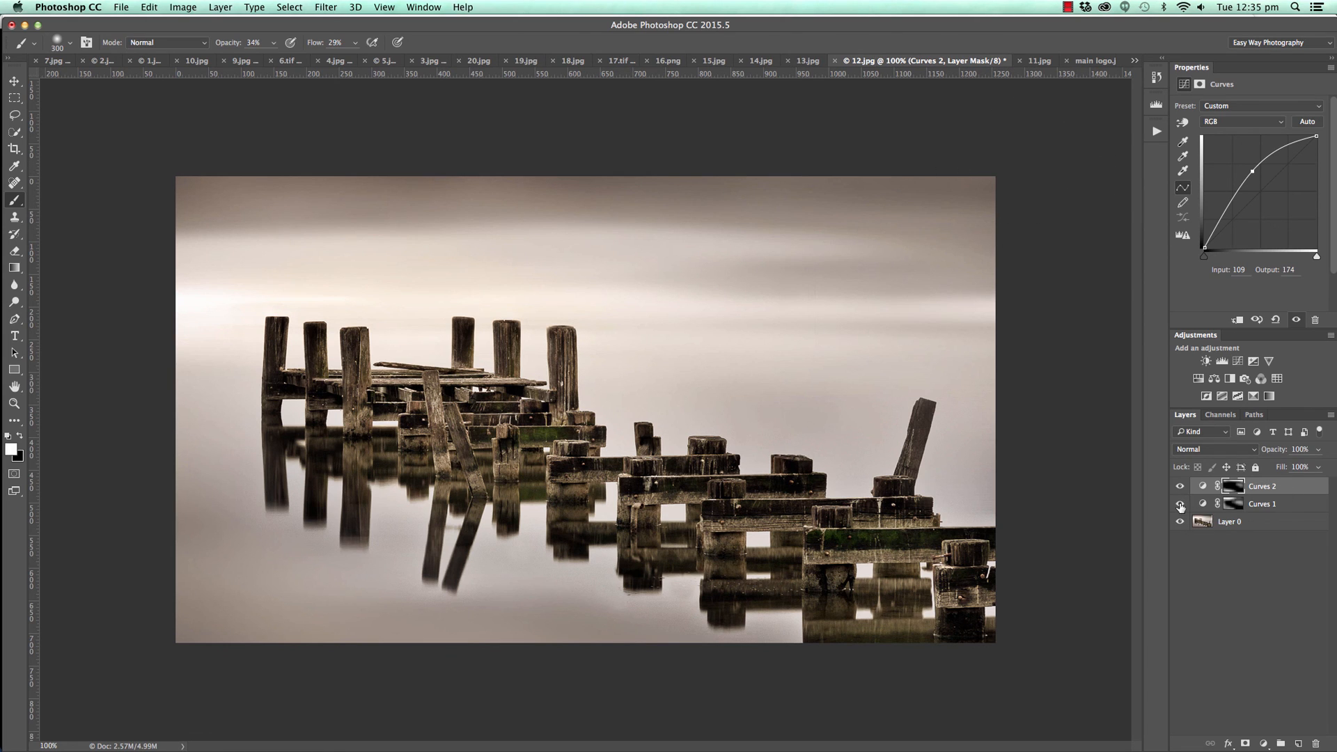
left_click_drag(1179, 505, 1179, 483)
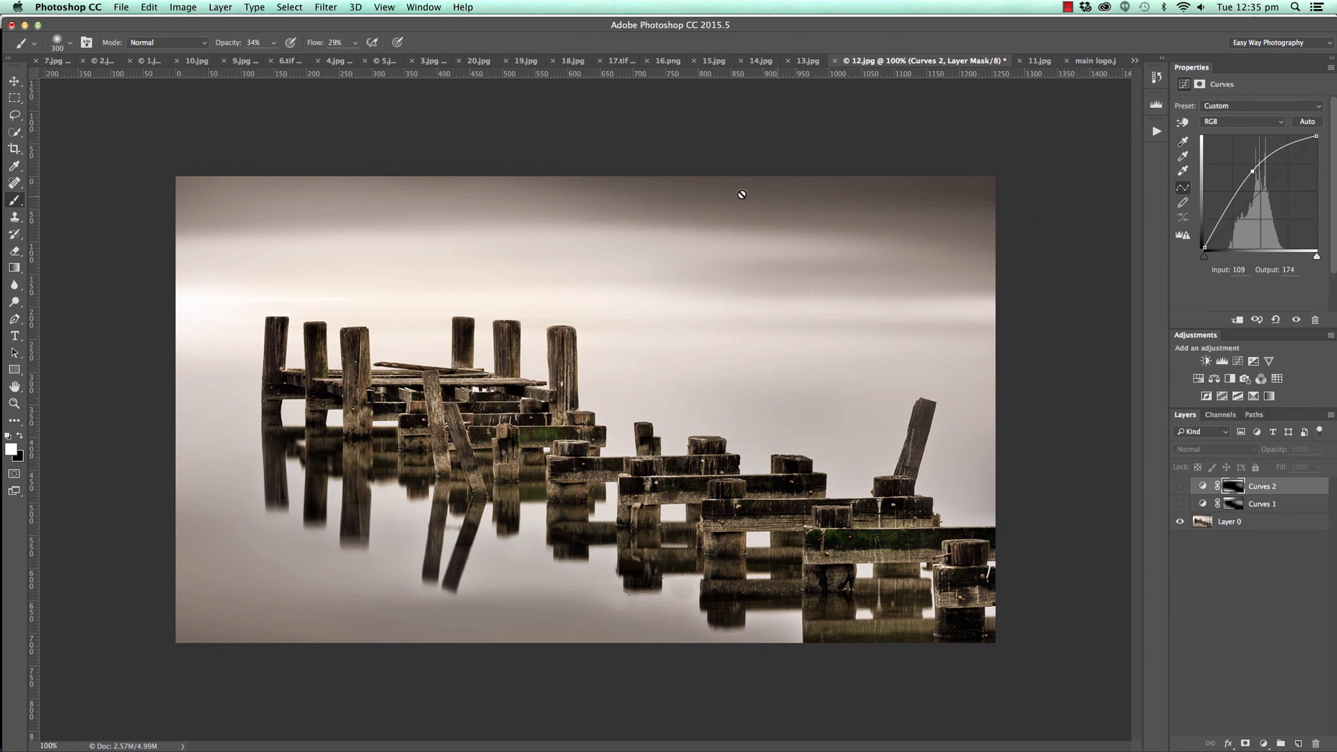
left_click_drag(1179, 503, 1179, 486)
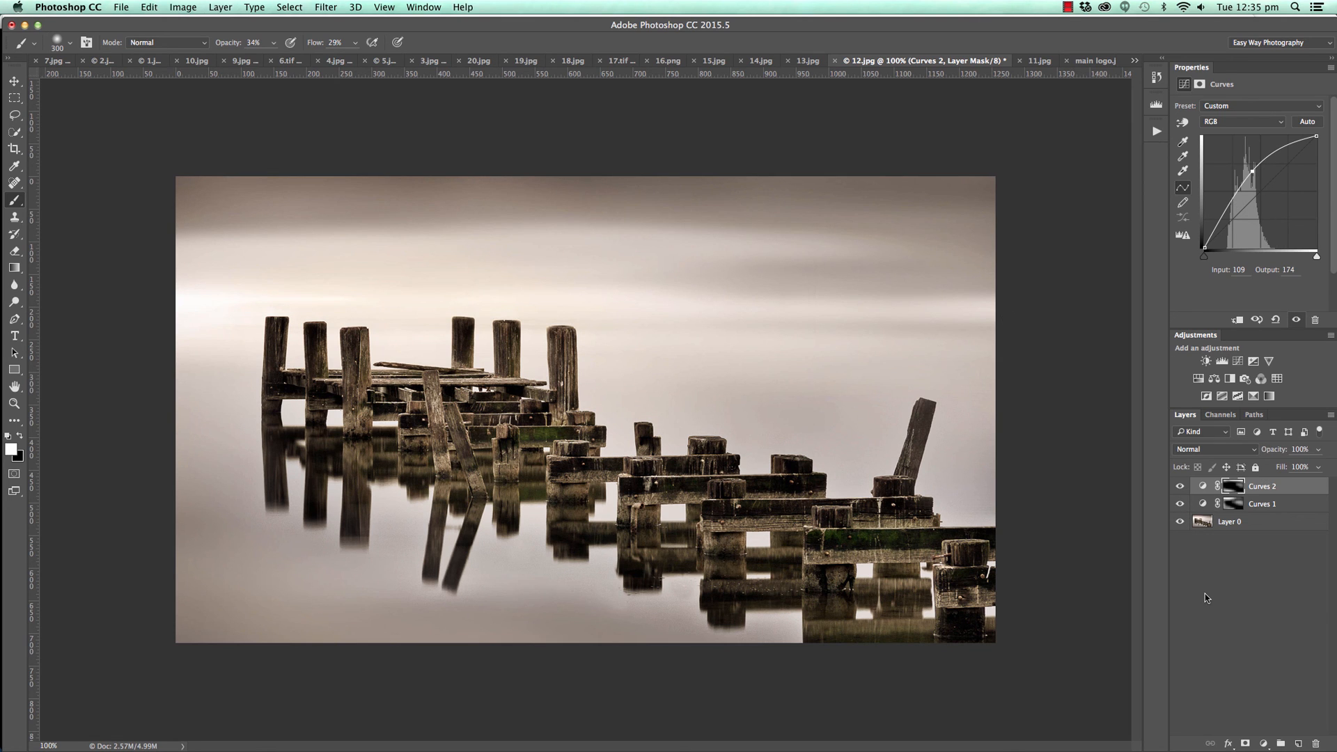
Switch to the sunset photo 11.jpg and check its horizon against a temporary horizontal guide, removing the guide when done.
left_click(1035, 62)
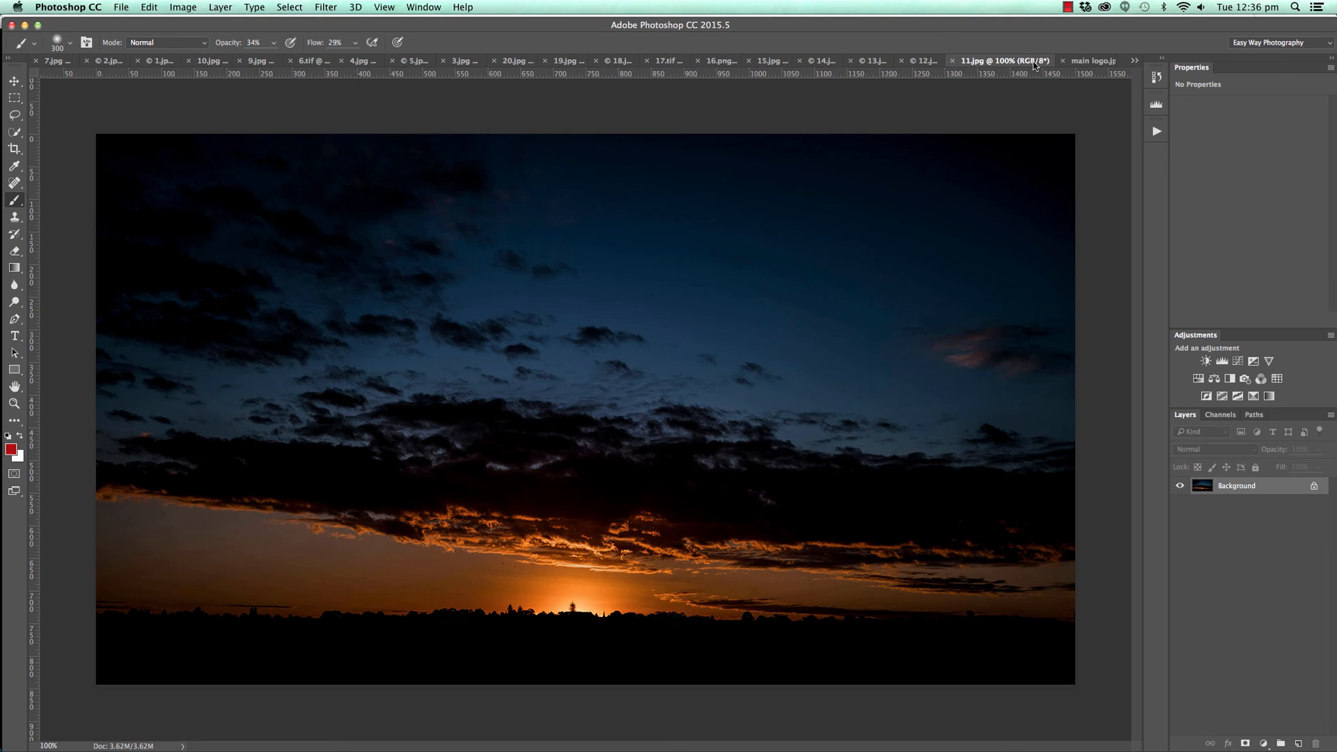
left_click(13, 80)
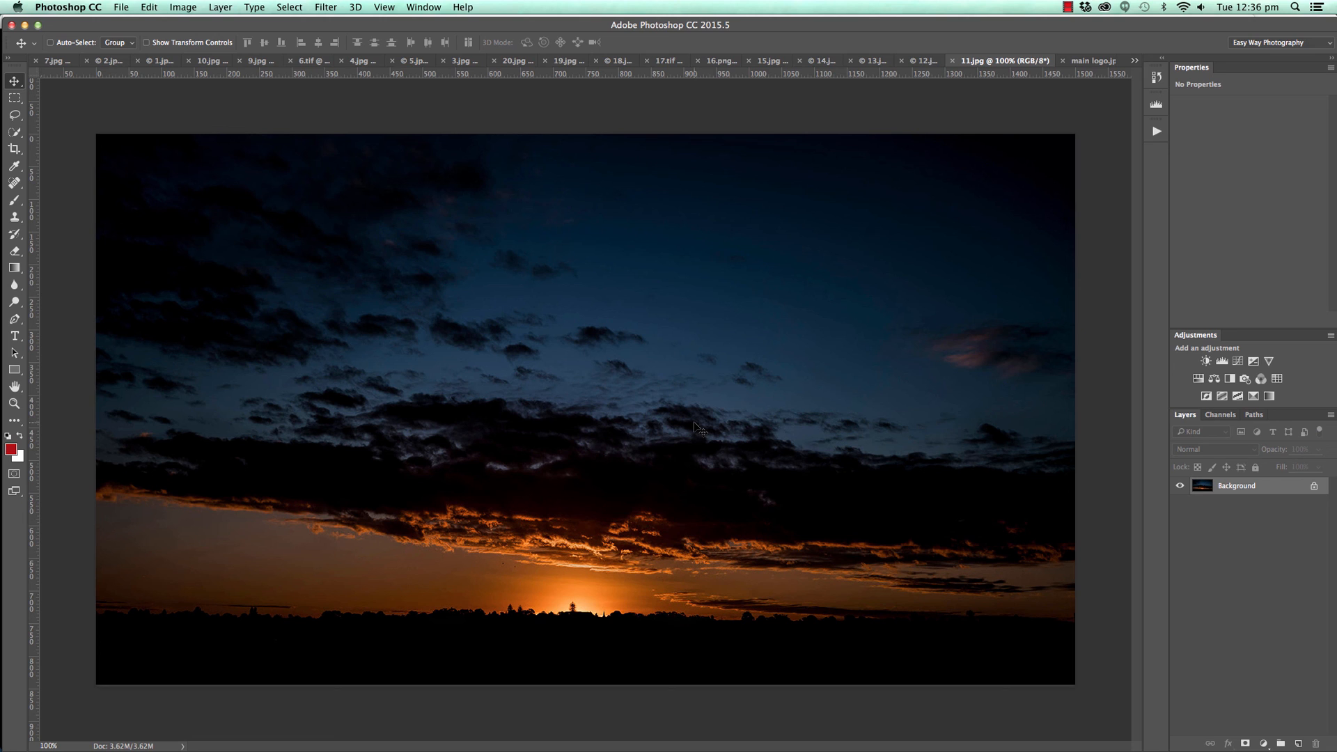
left_click_drag(370, 77, 432, 622)
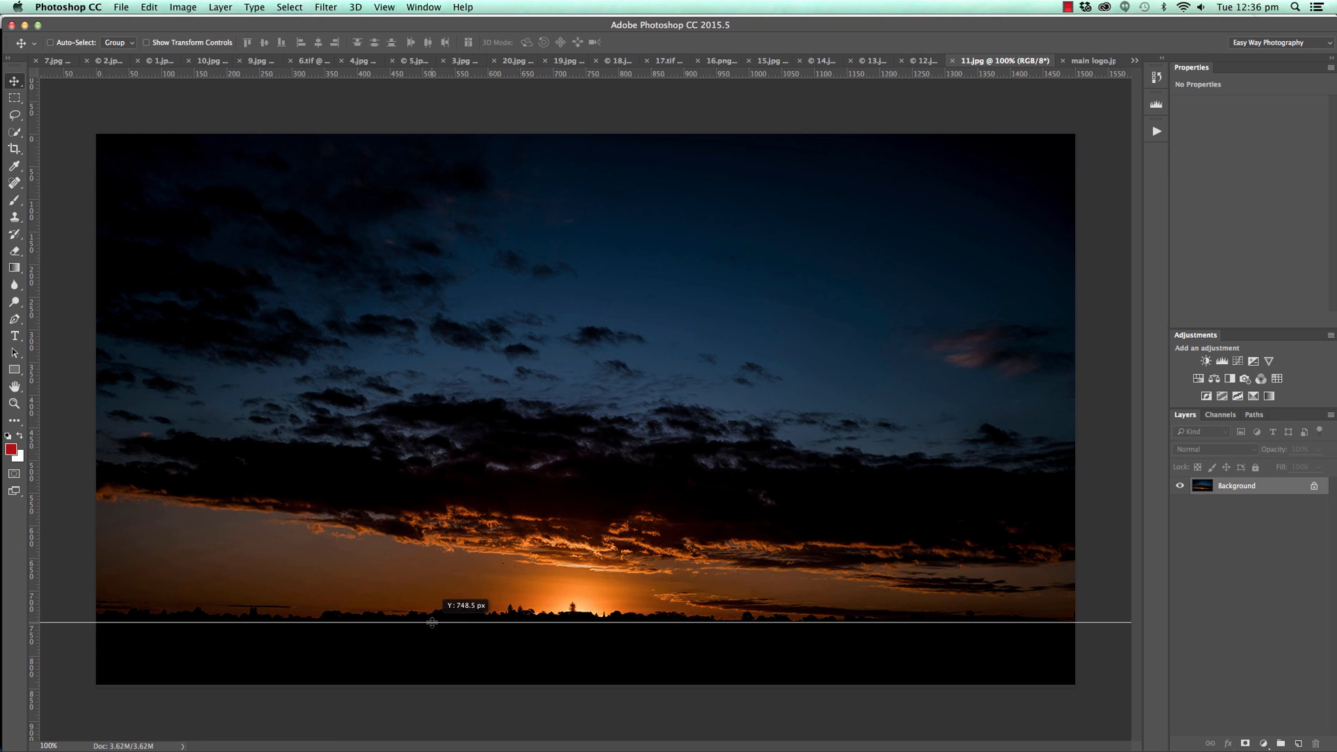
left_click_drag(431, 621, 533, 82)
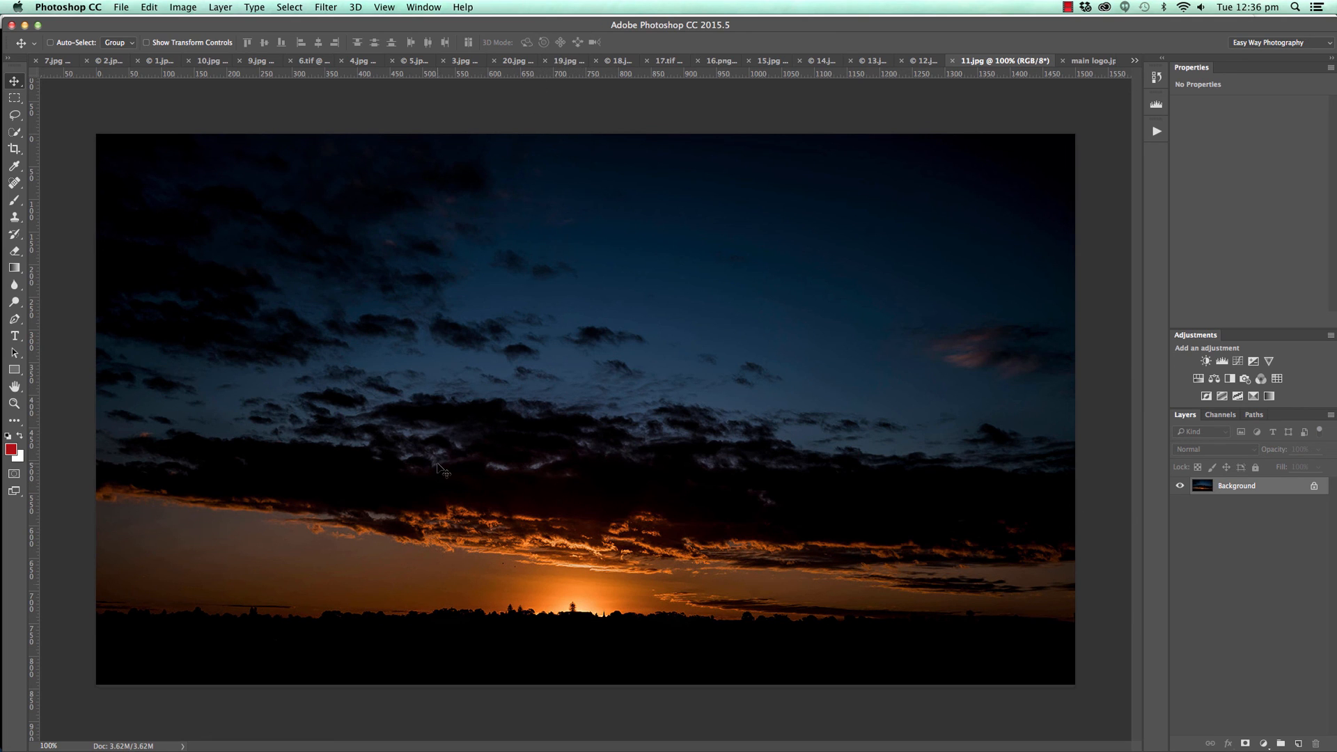